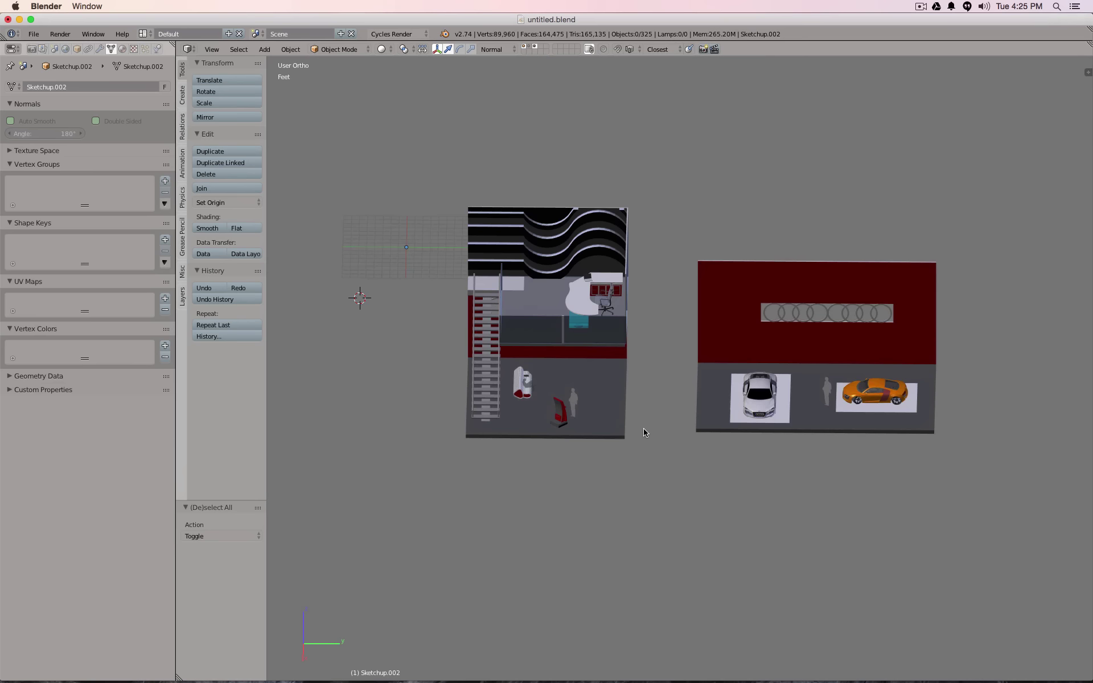
# - Sketch a Grease Pencil arch from the two-car floor's outer end over its wall to the staircase floor, and remove the stroke
pyautogui.press('KP_4')
pyautogui.press('KP_4')
pyautogui.press('KP_4')
pyautogui.press('KP_6')
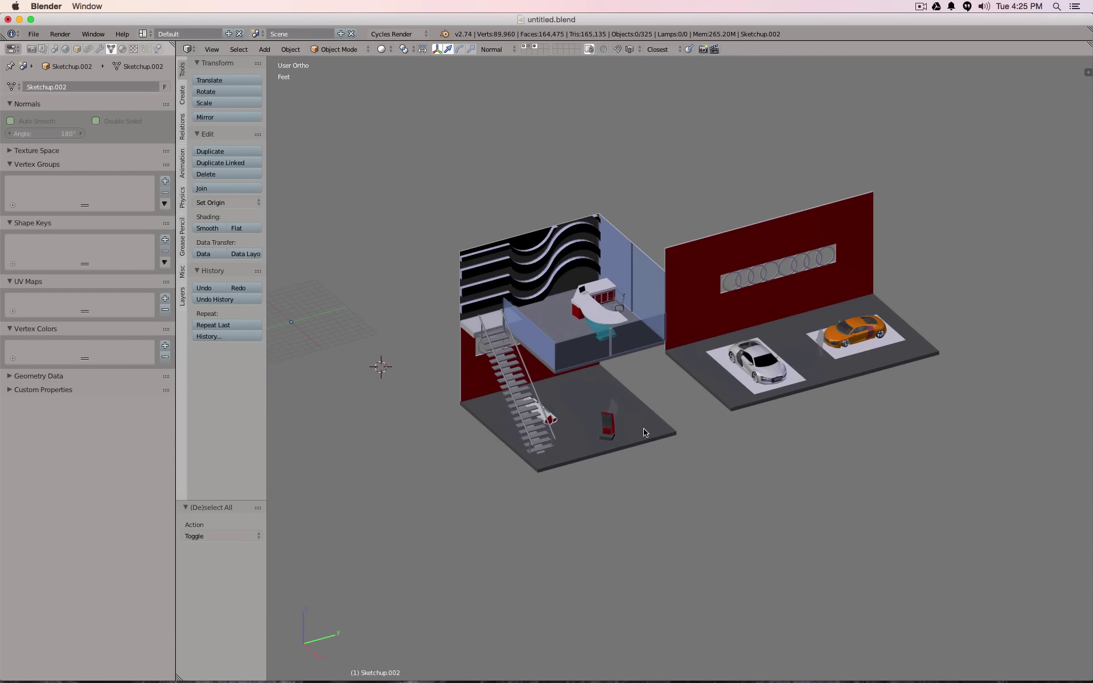
pyautogui.press('KP_7')
pyautogui.press('z')
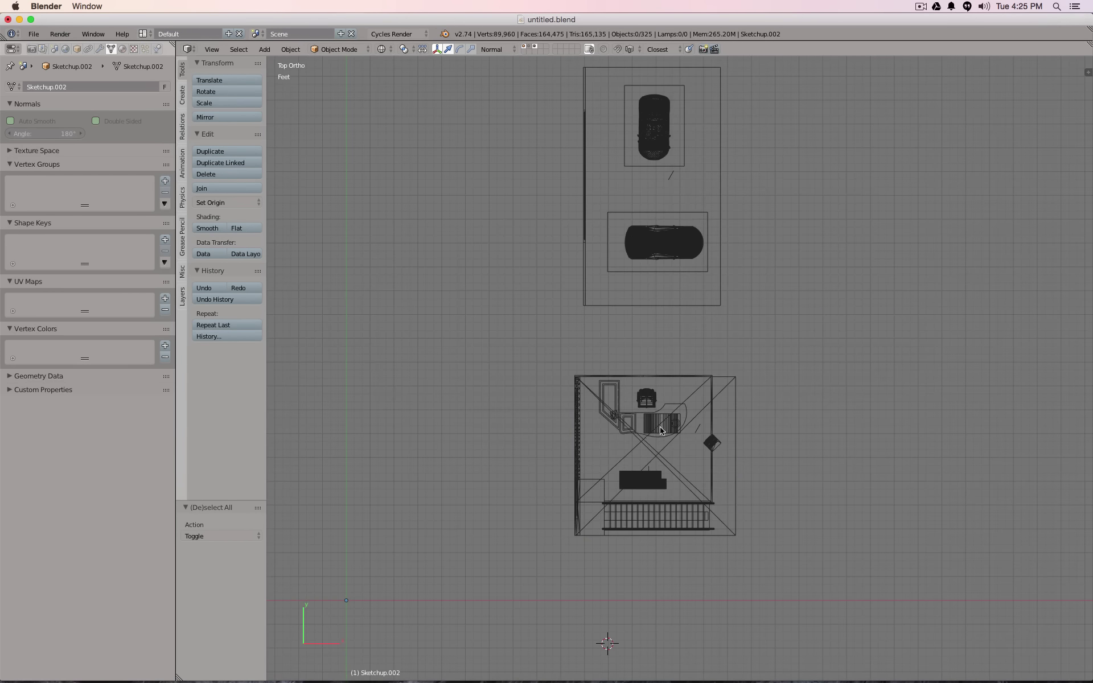
pyautogui.press('KP_3')
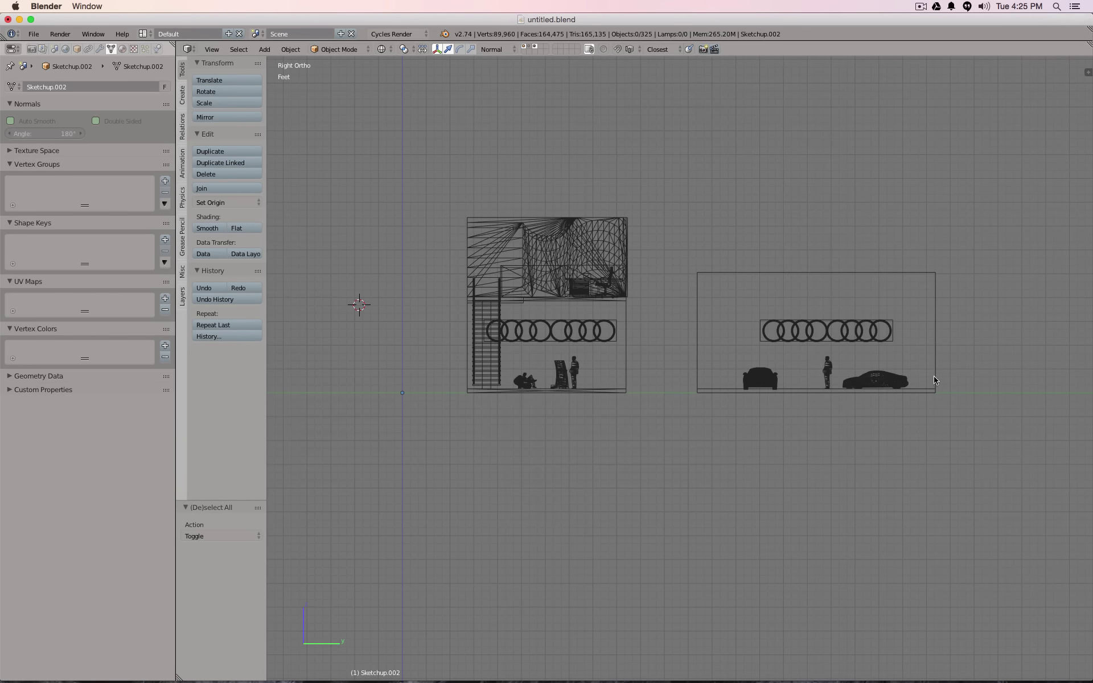
pyautogui.moveTo(941, 386)
pyautogui.mouseDown()
pyautogui.moveTo(972, 363)
pyautogui.moveTo(987, 236)
pyautogui.moveTo(906, 185)
pyautogui.moveTo(763, 192)
pyautogui.moveTo(691, 287)
pyautogui.moveTo(555, 389)
pyautogui.moveTo(531, 386)
pyautogui.mouseUp()
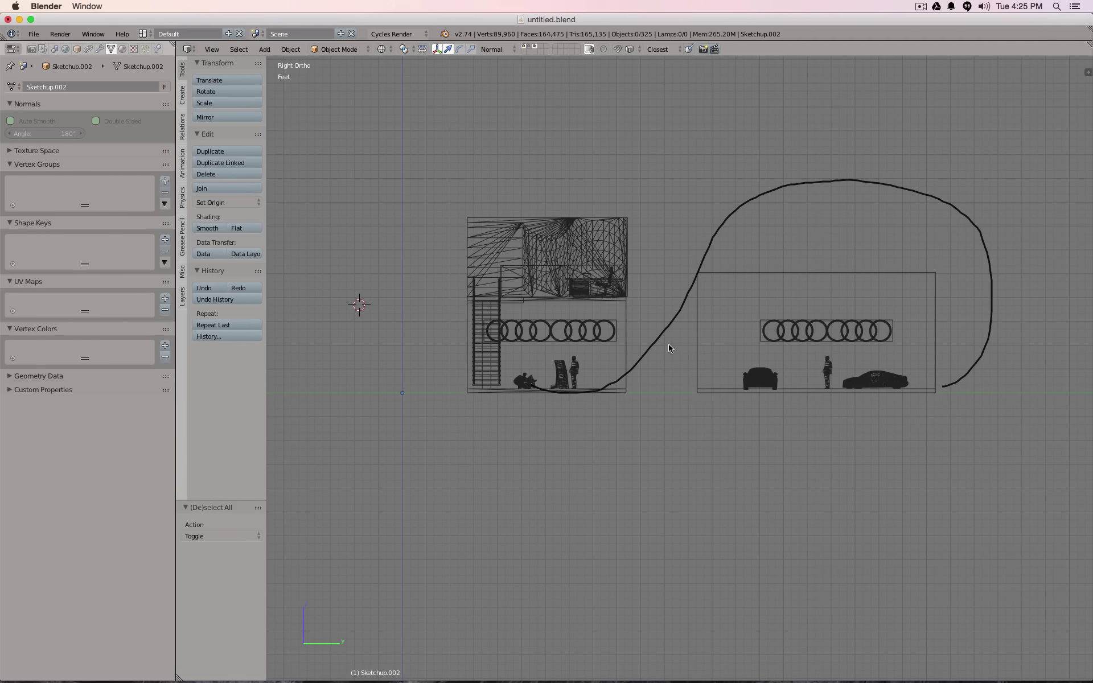
pyautogui.press('n')
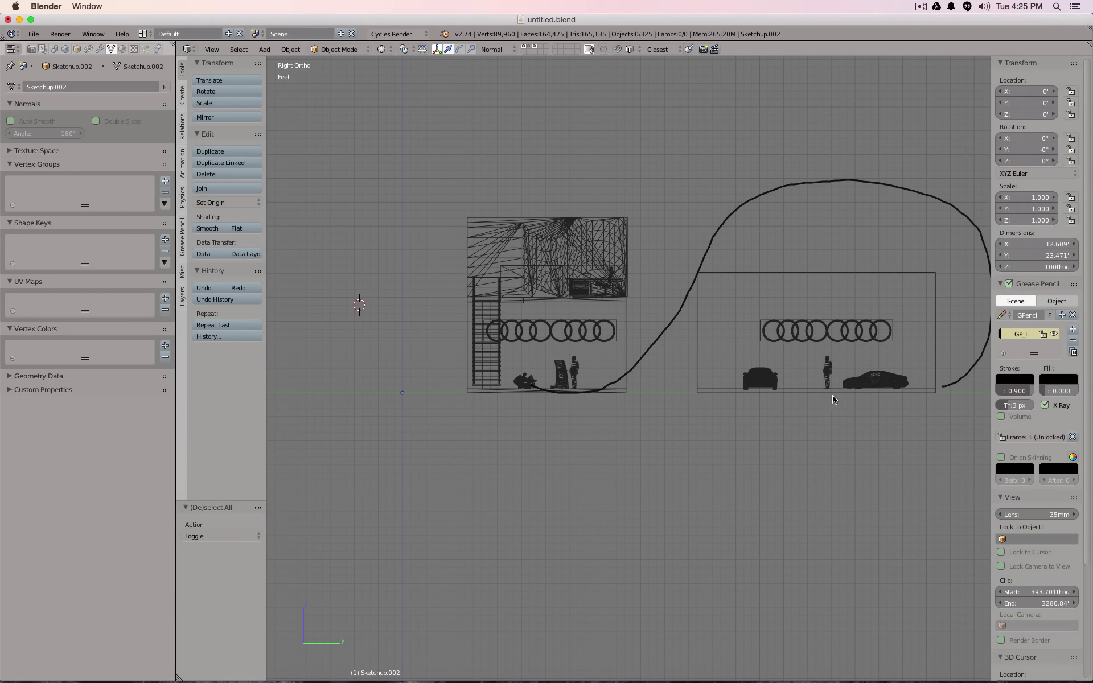
pyautogui.click(1073, 314)
# - Snap the 3D cursor to the midpoint of the two-car floor's outer top edge beside the orange car
pyautogui.press('z')
pyautogui.moveTo(598, 319)
pyautogui.mouseDown(button='middle')
pyautogui.moveTo(665, 315)
pyautogui.moveTo(699, 469)
pyautogui.mouseUp(button='middle')
pyautogui.scroll(5, 699, 469)
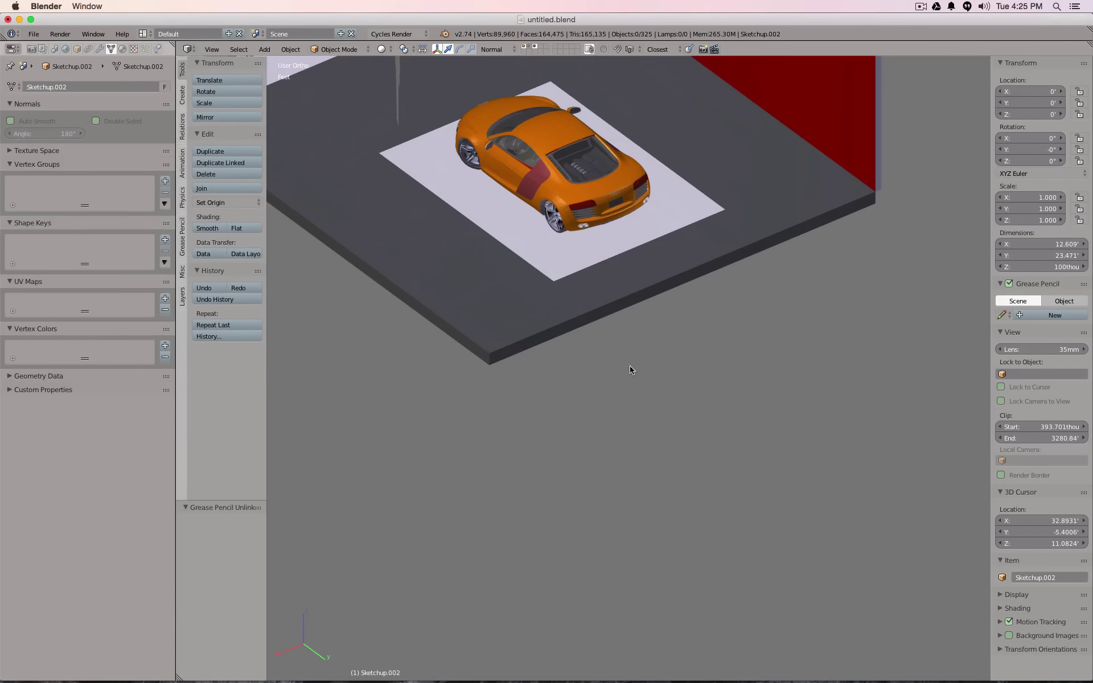
pyautogui.rightClick(608, 308)
pyautogui.press('Tab')
pyautogui.rightClick(489, 353)
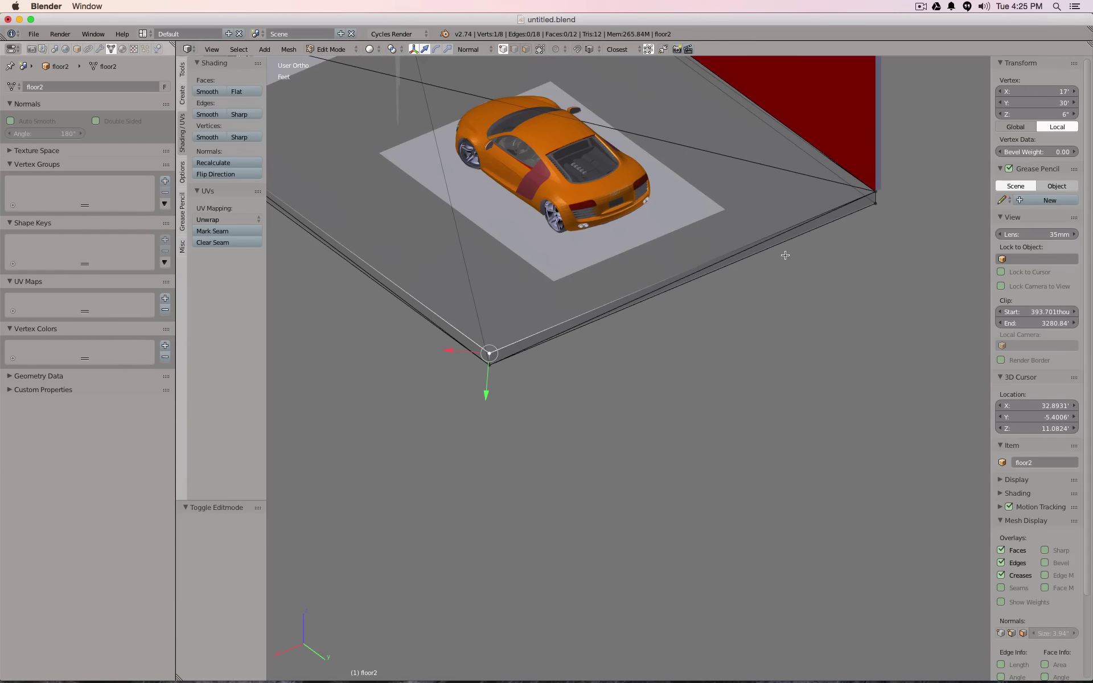
pyautogui.keyDown('shift'); pyautogui.rightClick(868, 194); pyautogui.keyUp('shift')
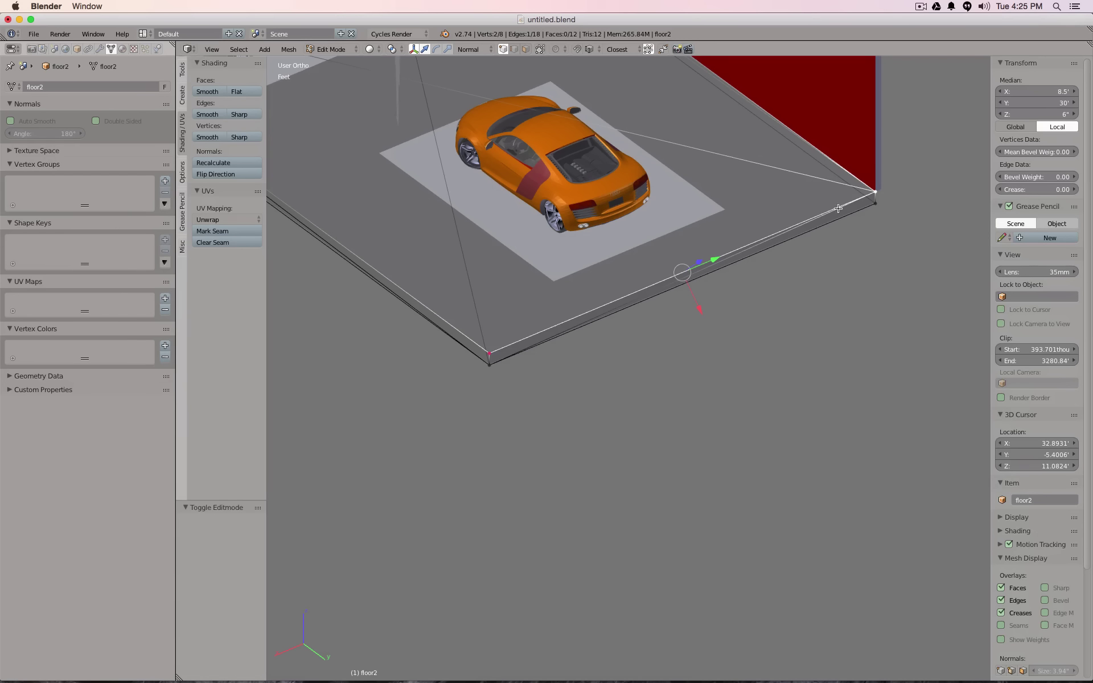
pyautogui.hotkey('shift', 's')
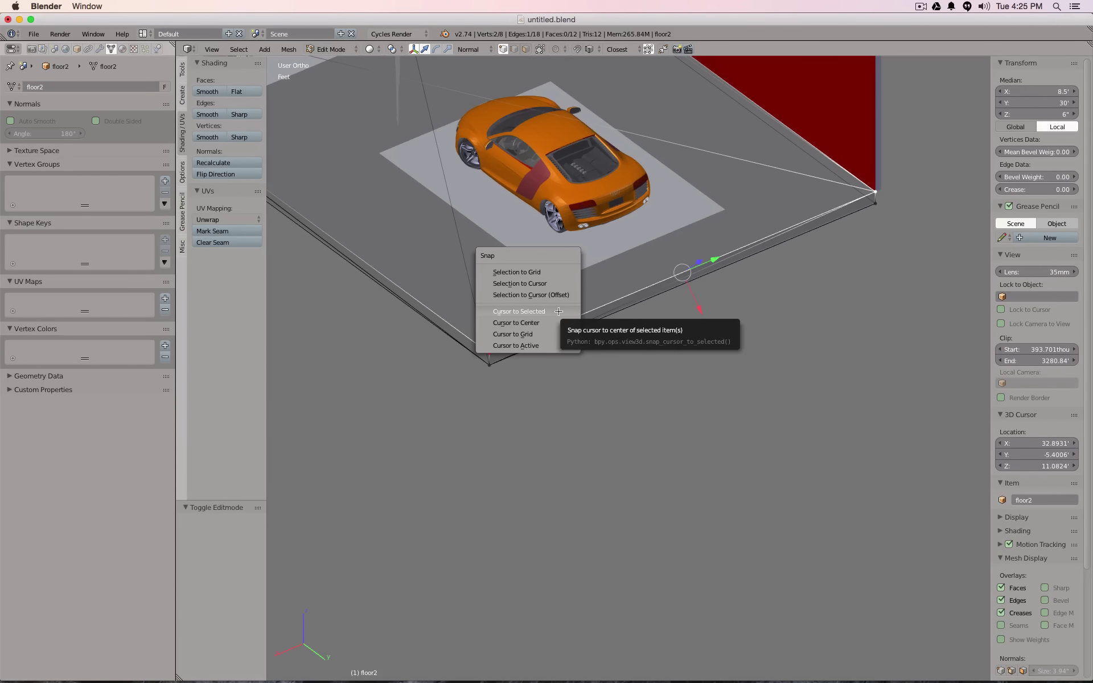
pyautogui.click(559, 312)
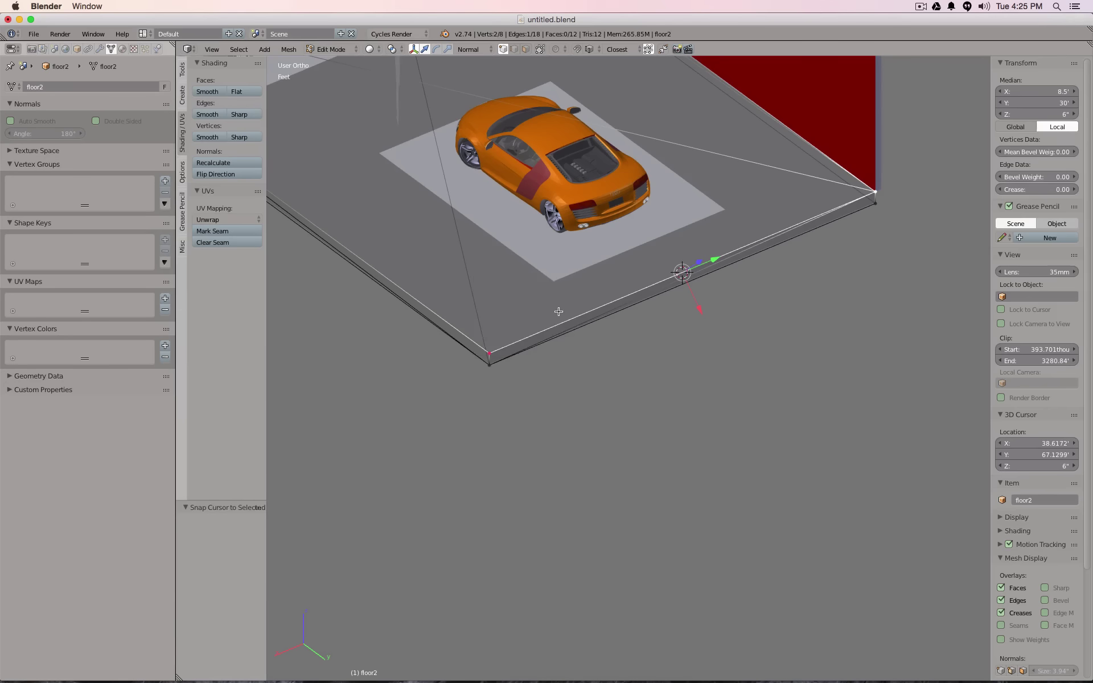
# - Add a mesh plane at the 3D cursor on the floor's outer edge
pyautogui.press('Tab')
pyautogui.hotkey('shift', 'a')
pyautogui.moveTo(605, 263)
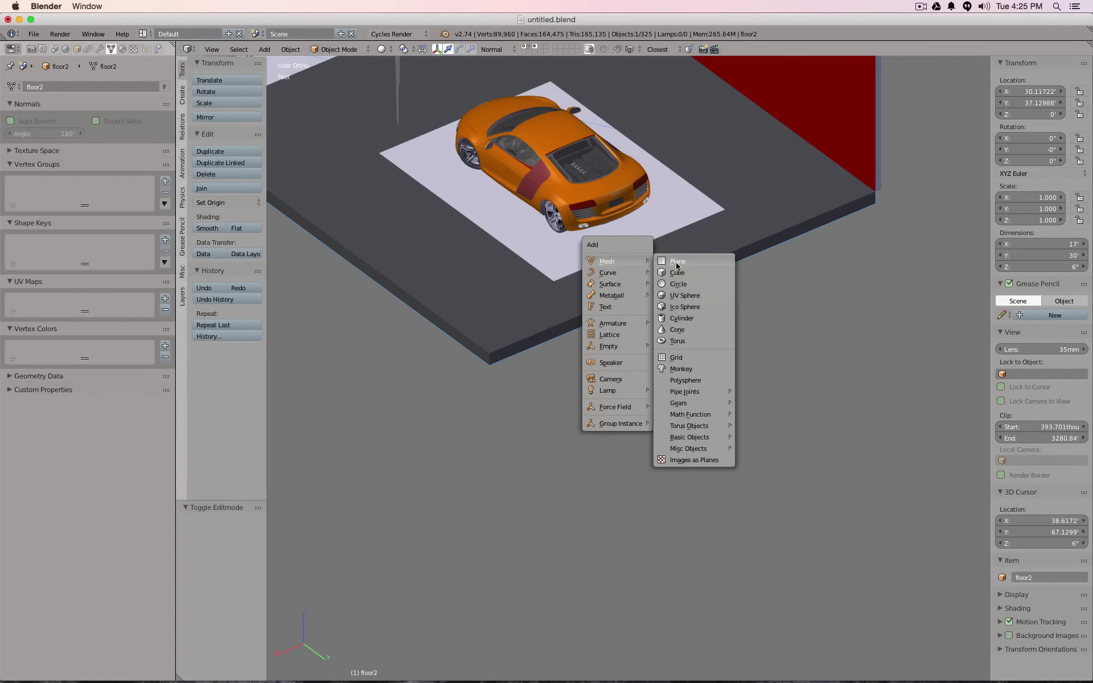
pyautogui.click(678, 263)
# - Move the plane's inner edge 3.281' along global Y so that it lines up with the floor's outer edge
pyautogui.press('Tab')
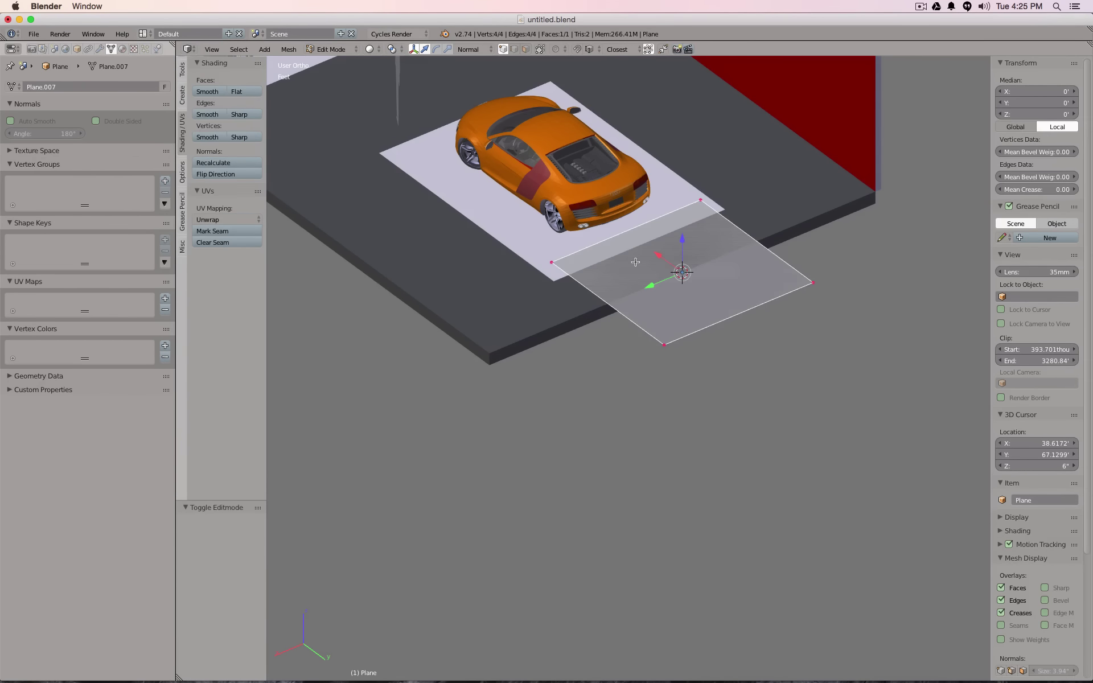
pyautogui.rightClick(577, 253)
pyautogui.keyDown('shift'); pyautogui.rightClick(684, 208); pyautogui.keyUp('shift')
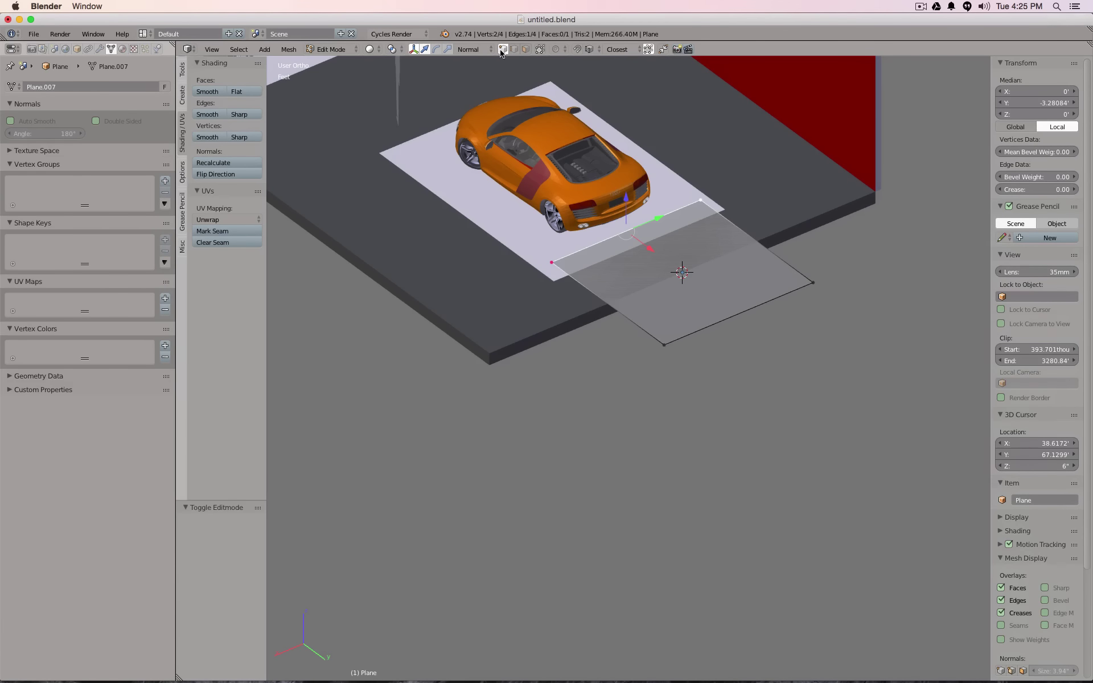
pyautogui.click(476, 49)
pyautogui.click(477, 64)
pyautogui.moveTo(649, 251); pyautogui.dragTo(766, 216)
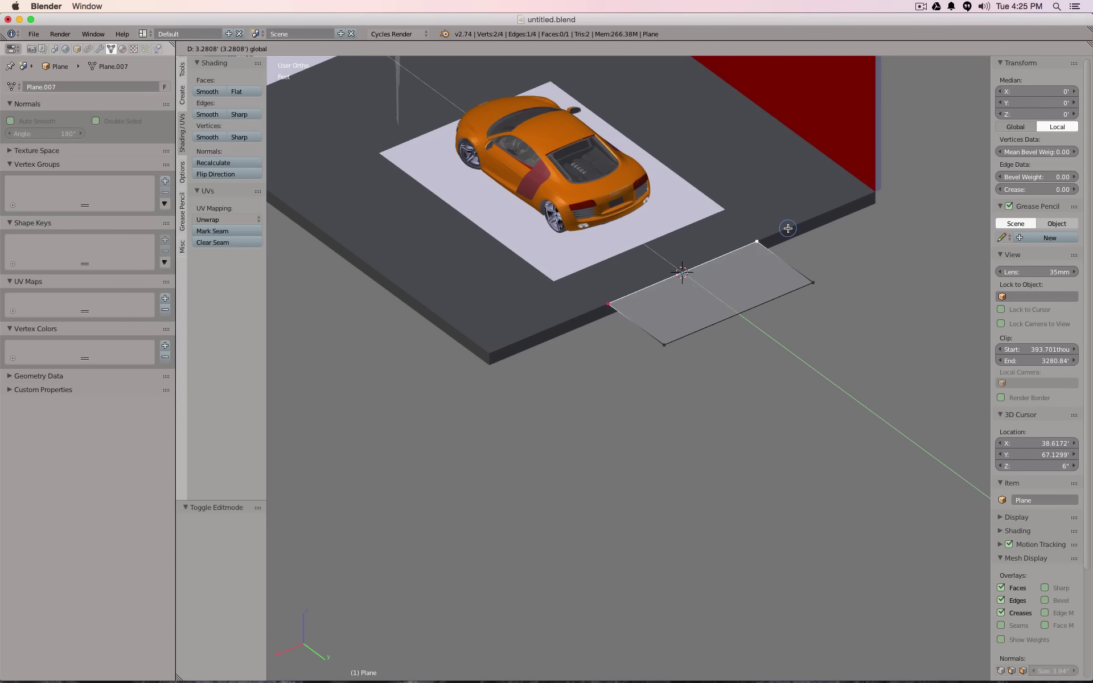
# - Scale the whole plane by about 2.591 along X to match the width of the floor
pyautogui.scroll(-3, 771, 307)
pyautogui.scroll(2, 772, 308)
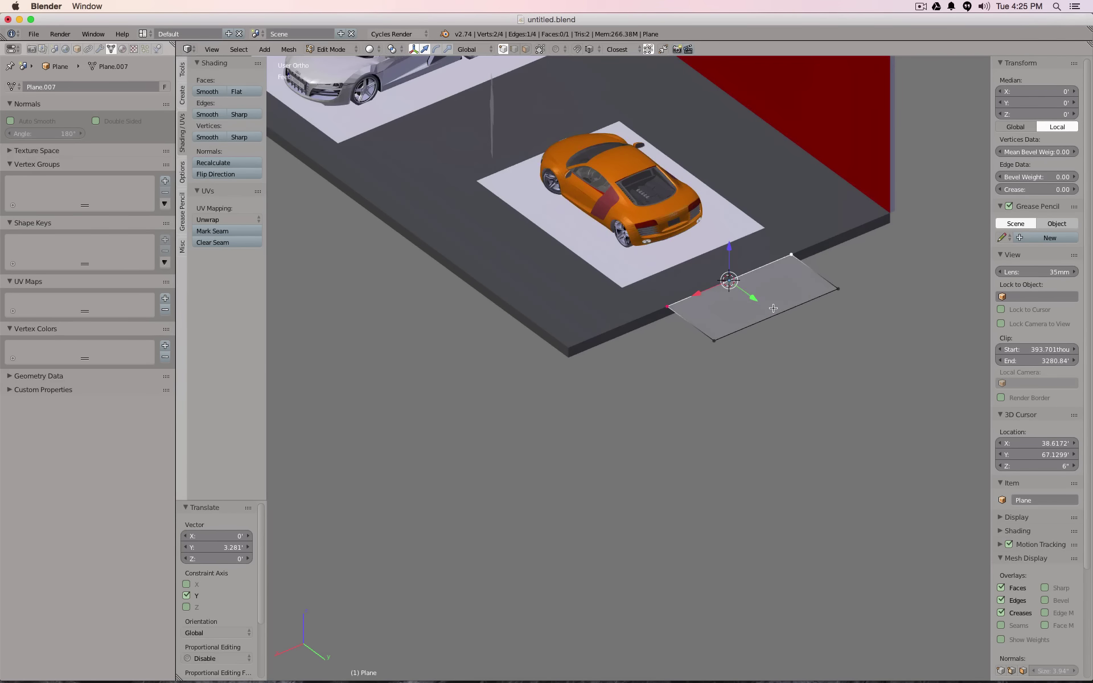
pyautogui.press('a')
pyautogui.press('a')
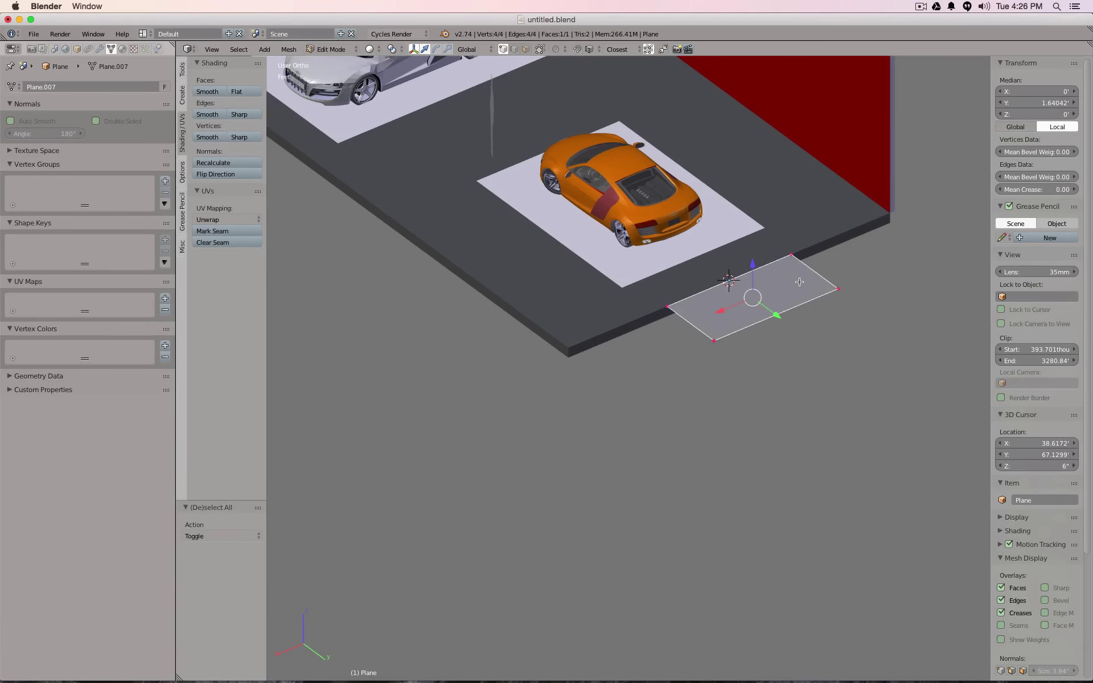
pyautogui.press('s')
pyautogui.press('x')
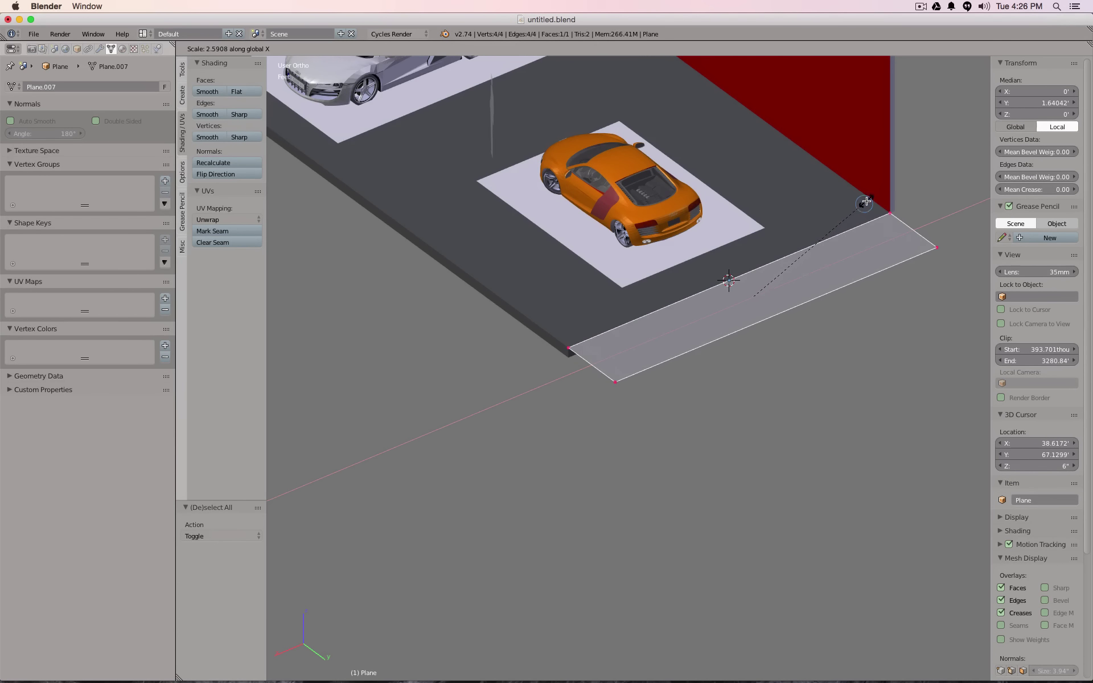
pyautogui.click(868, 199)
# - Extrude the plane's outer edge three times in the right wireframe view, outward, up past the wall and back over its top
pyautogui.moveTo(601, 342); pyautogui.dragTo(539, 429, button='middle')
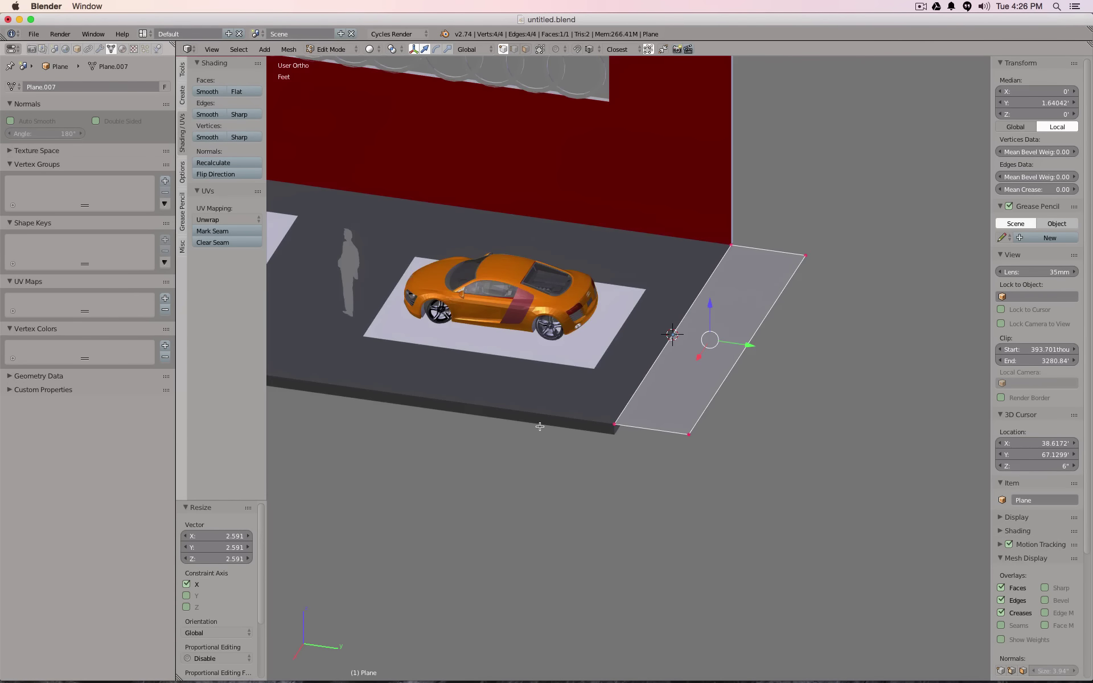
pyautogui.press('KP_3')
pyautogui.press('z')
pyautogui.keyDown('shift'); pyautogui.moveTo(632, 319); pyautogui.dragTo(671, 441, button='middle'); pyautogui.keyUp('shift')
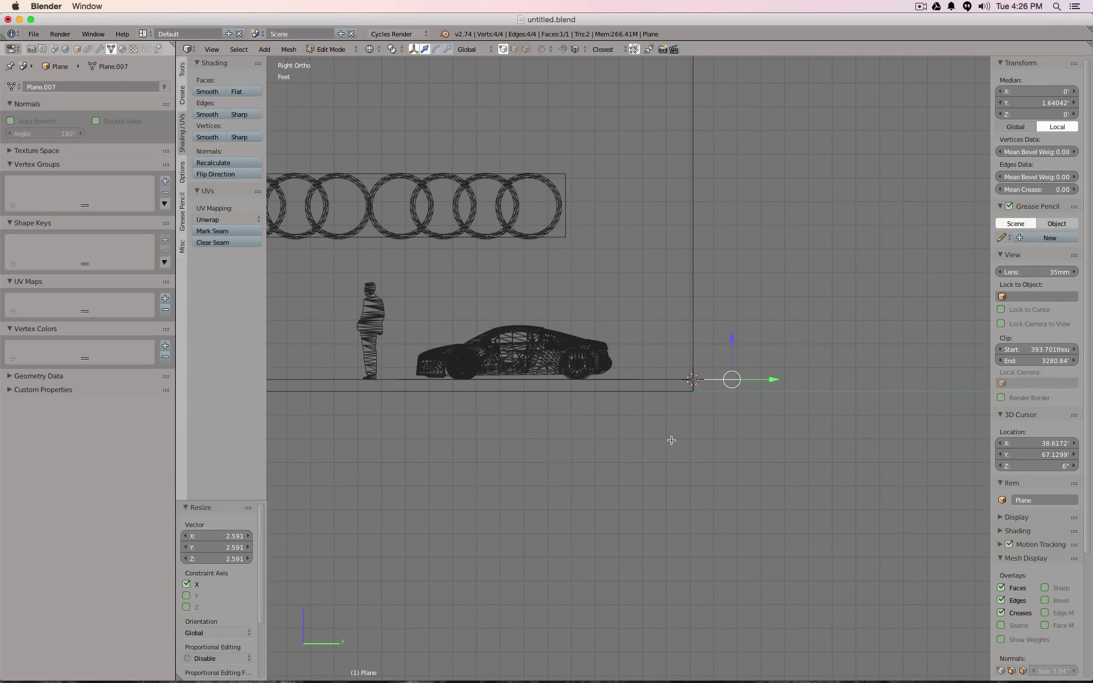
pyautogui.press('a')
pyautogui.click(770, 380)
pyautogui.scroll(-1, 794, 420)
pyautogui.press('e')
pyautogui.click(860, 329)
pyautogui.press('e')
pyautogui.click(850, 129)
pyautogui.press('e')
pyautogui.click(575, 176)
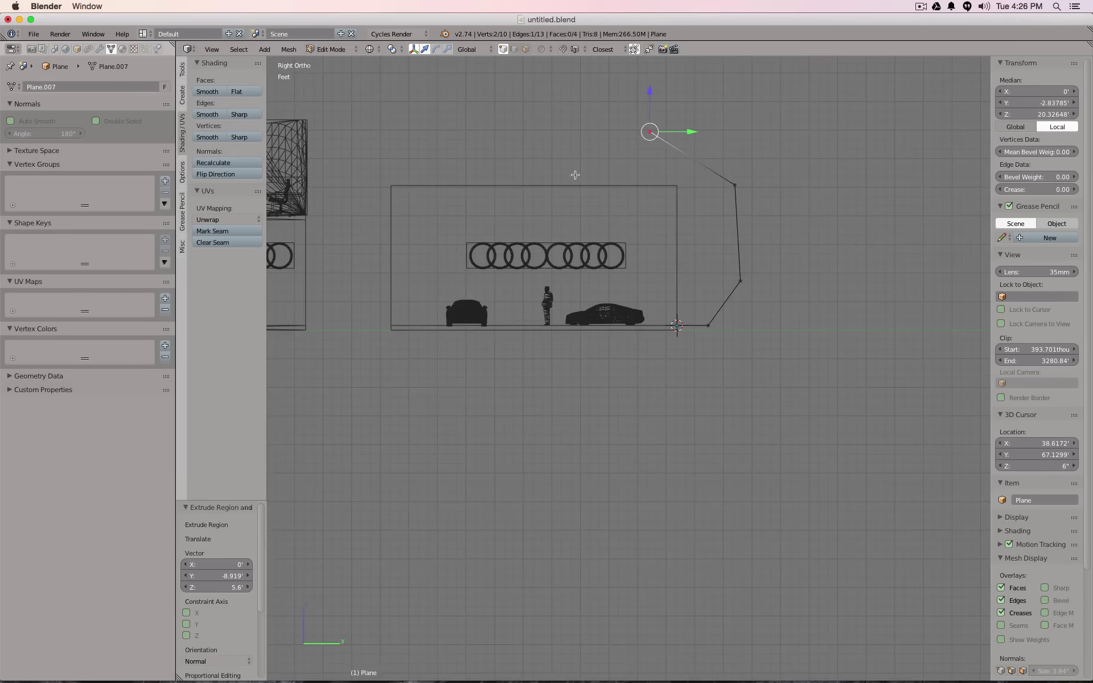
# - Extrude the ribbon's free edge three more times, across the top and down the inner side of the two-car wall
pyautogui.keyDown('shift'); pyautogui.moveTo(575, 175); pyautogui.dragTo(710, 214, button='middle'); pyautogui.keyUp('shift')
pyautogui.press('e')
pyautogui.click(558, 207)
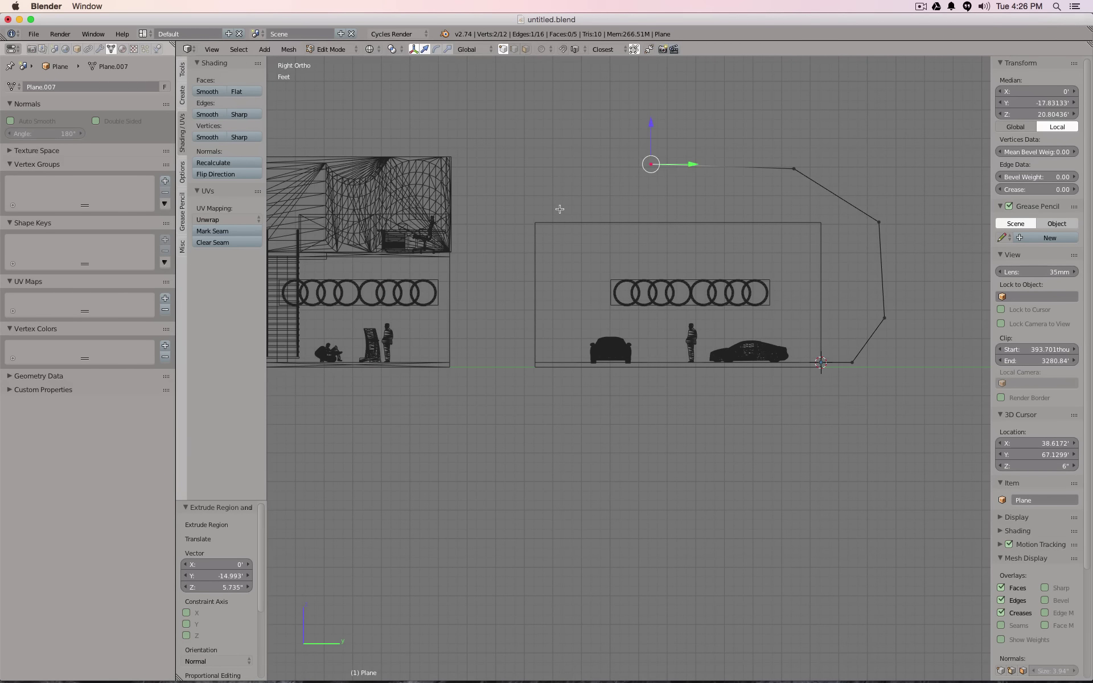
pyautogui.press('e')
pyautogui.click(485, 293)
pyautogui.press('e')
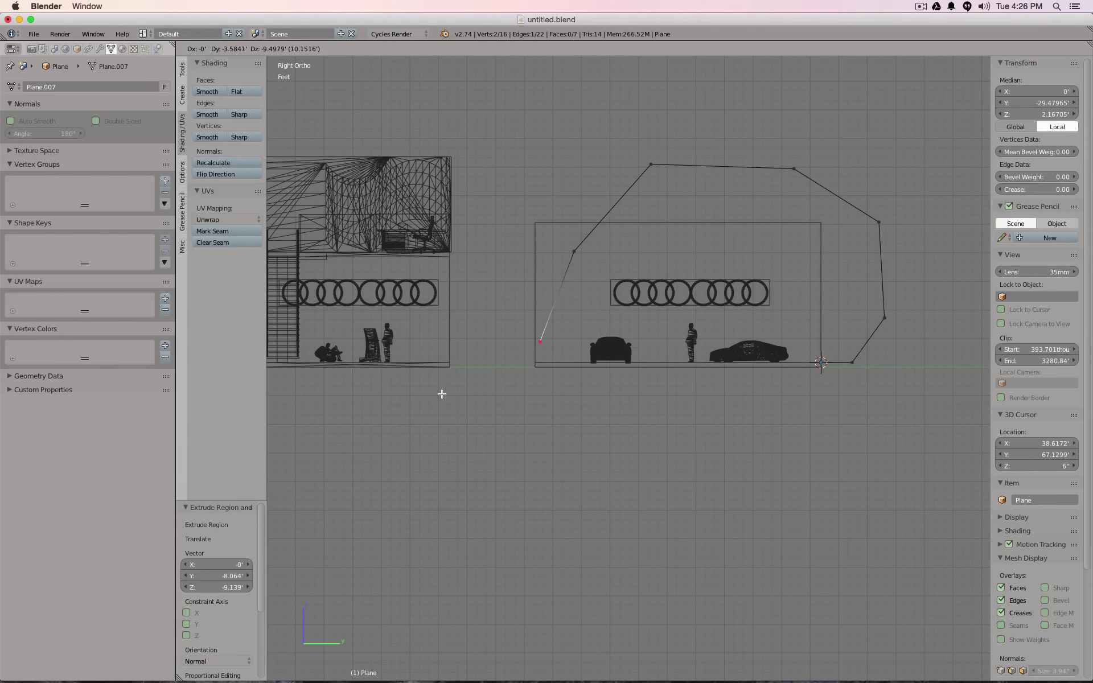
pyautogui.click(437, 402)
# - Extrude two final segments to bring the ribbon to the staircase floor's top edge, and leave mesh editing
pyautogui.scroll(4, 451, 368)
pyautogui.press('e')
pyautogui.click(366, 396)
pyautogui.press('e')
pyautogui.click(289, 411)
pyautogui.press('z')
pyautogui.moveTo(534, 383)
pyautogui.mouseDown(button='middle')
pyautogui.moveTo(530, 395)
pyautogui.moveTo(513, 392)
pyautogui.moveTo(535, 386)
pyautogui.moveTo(466, 394)
pyautogui.mouseUp(button='middle')
pyautogui.scroll(-4, 465, 395)
pyautogui.press('Tab')
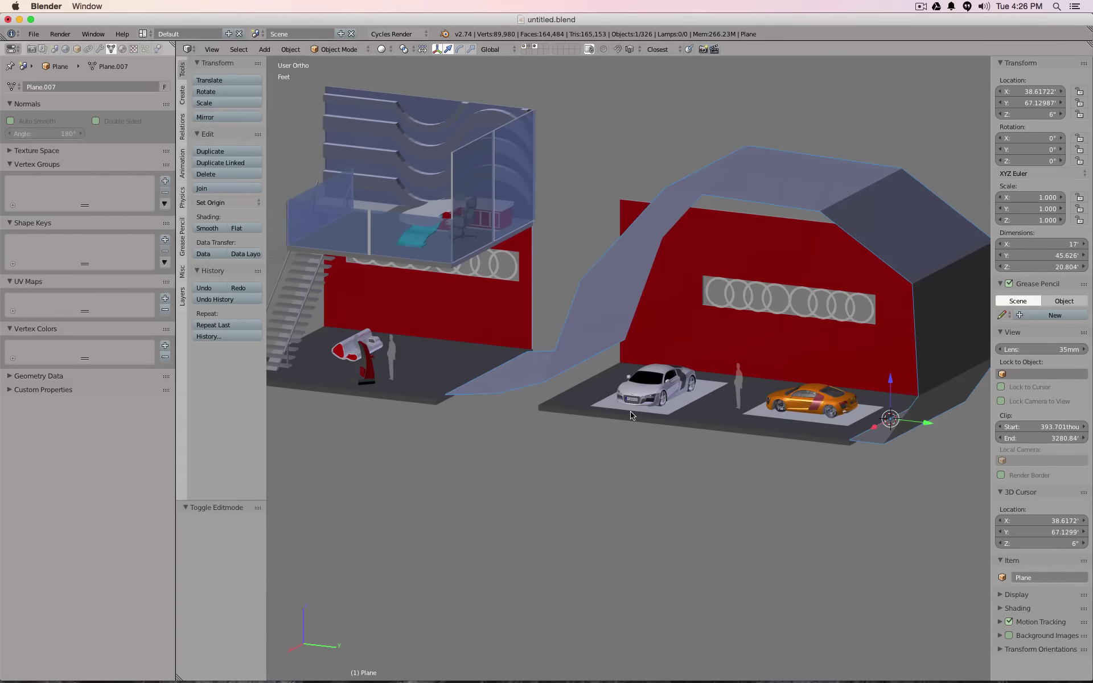
# - Smooth the ribbon with a Subdivision Surface modifier set to 4 view subdivisions
pyautogui.press('KP_3')
pyautogui.keyDown('ctrl'); pyautogui.scroll(-3, 629, 399); pyautogui.keyUp('ctrl')
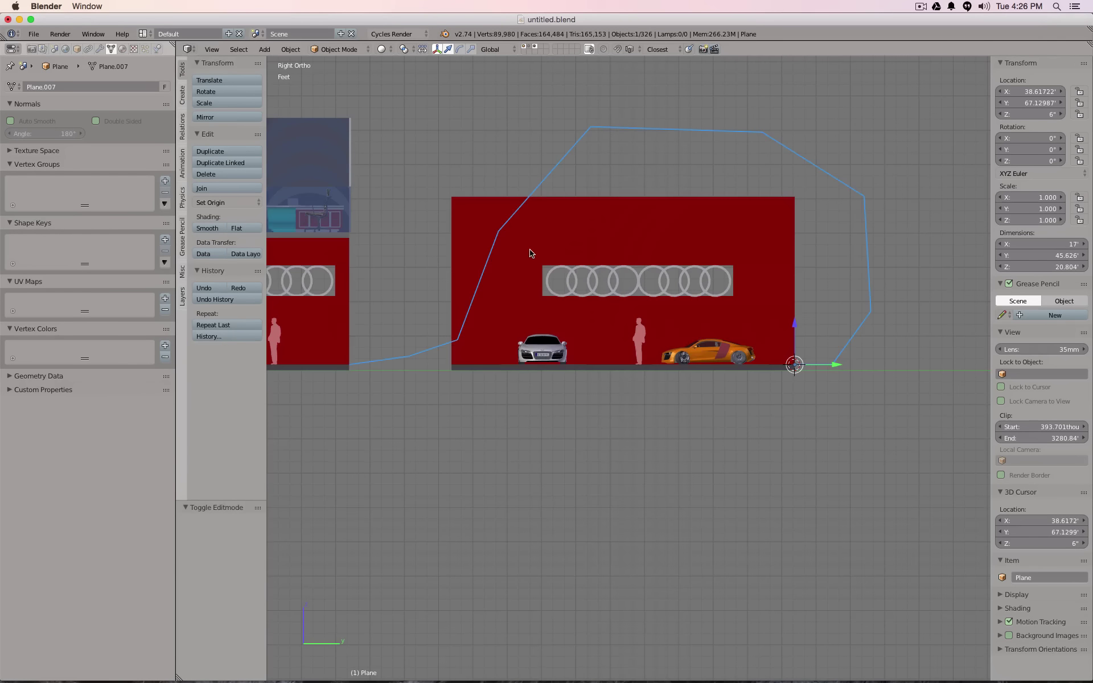
pyautogui.moveTo(530, 253); pyautogui.dragTo(551, 277, button='middle')
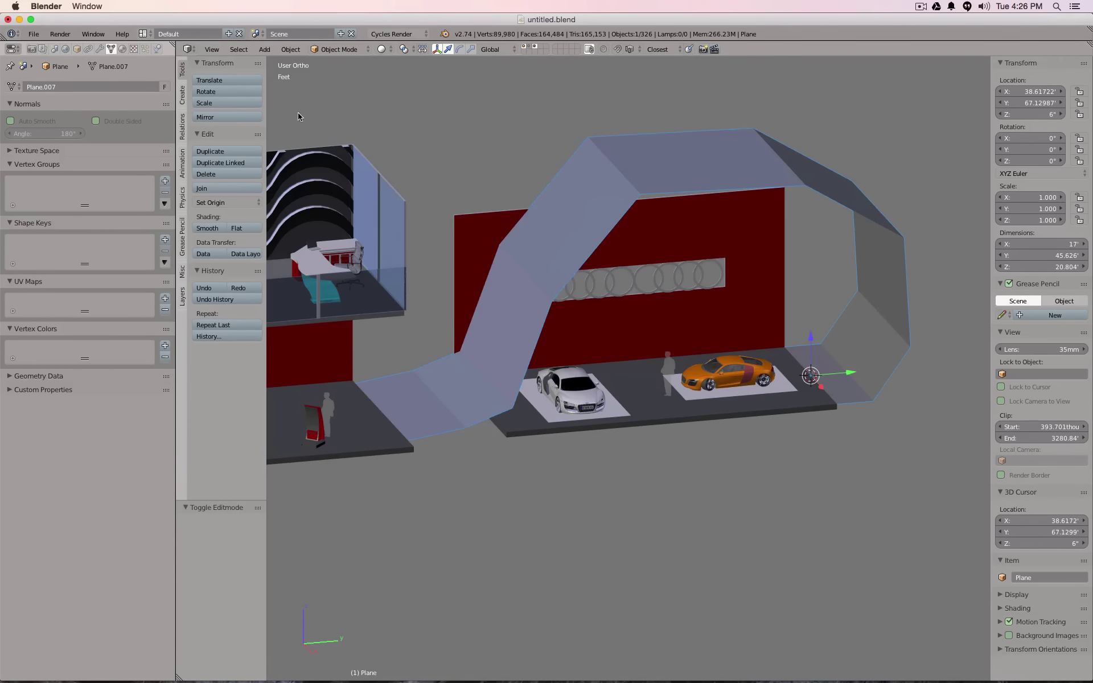
pyautogui.click(99, 49)
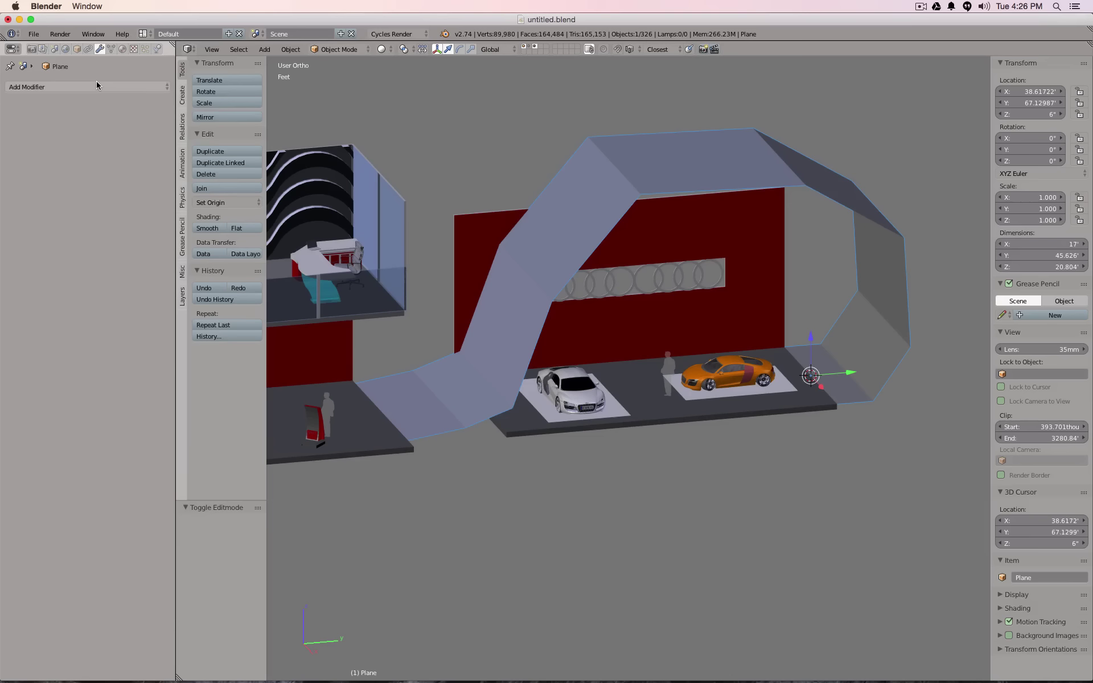
pyautogui.click(97, 85)
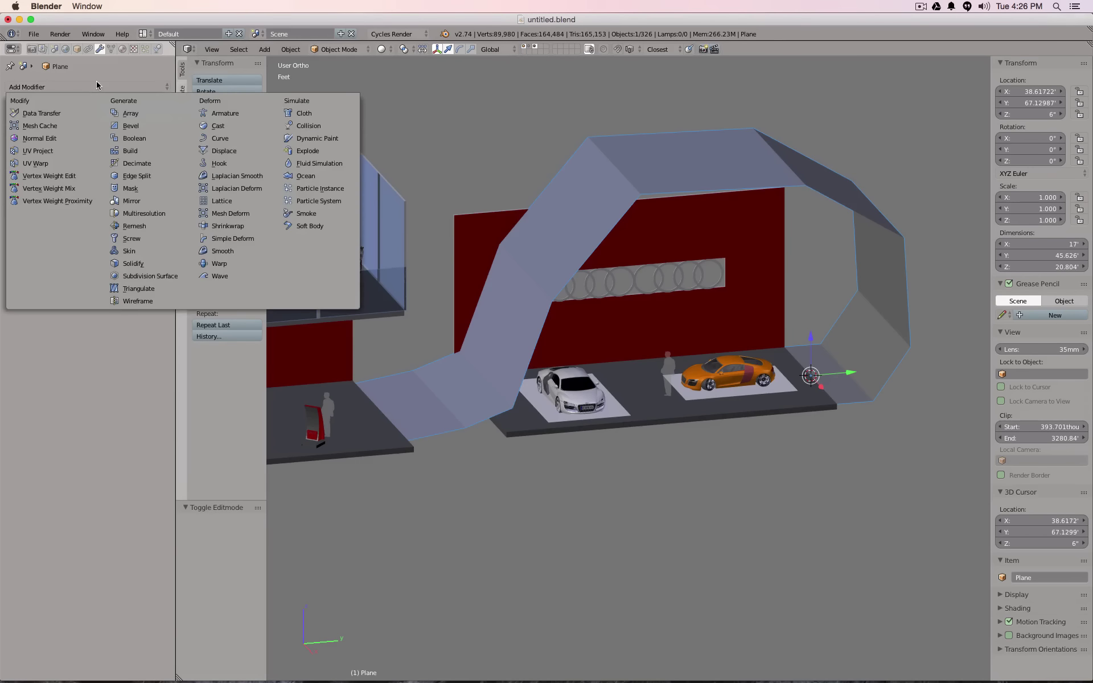
pyautogui.click(171, 276)
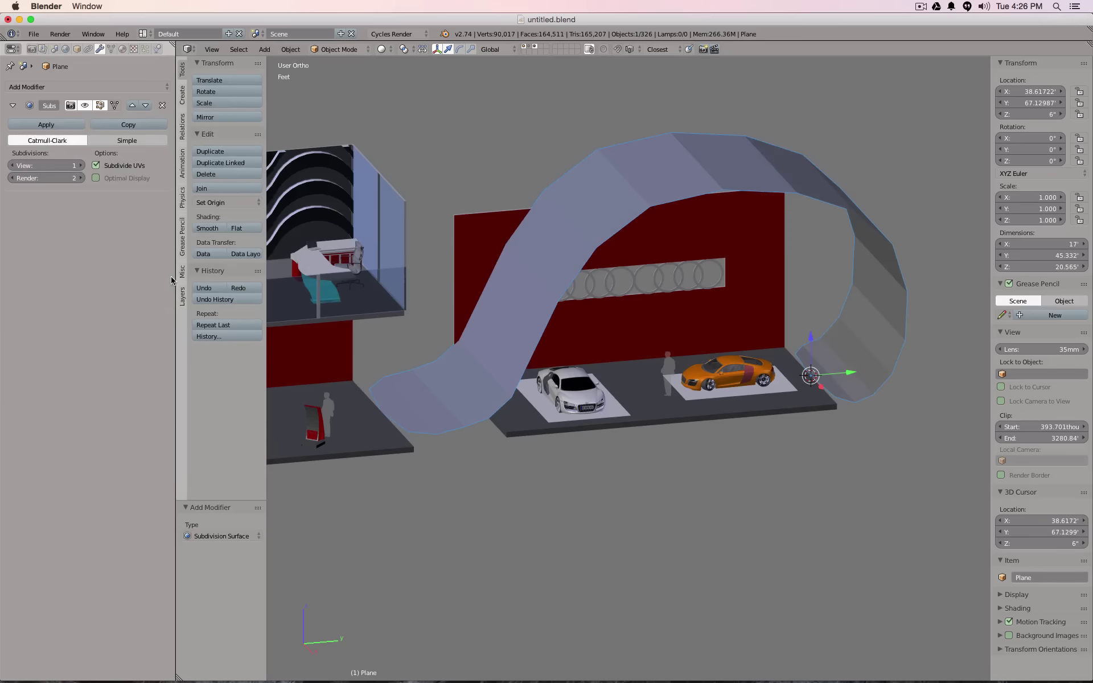
pyautogui.click(82, 165)
pyautogui.click(82, 166)
pyautogui.click(82, 165)
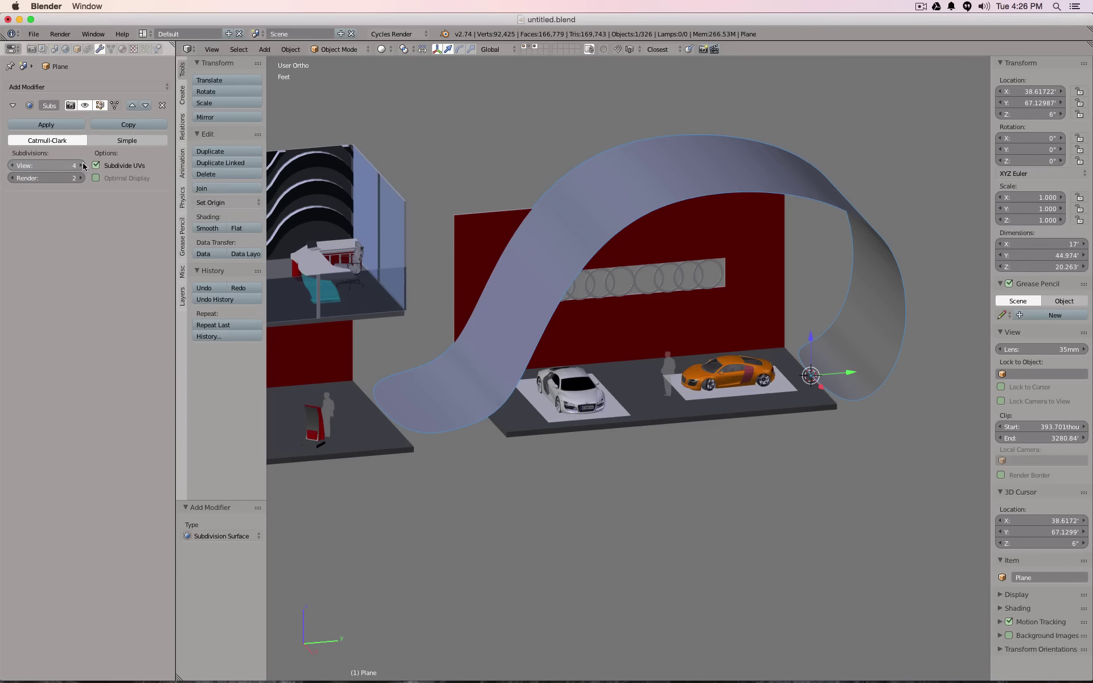
# - Give the ribbon a 4" thickness with a Solidify modifier
pyautogui.hscroll(-10, 725, 353)
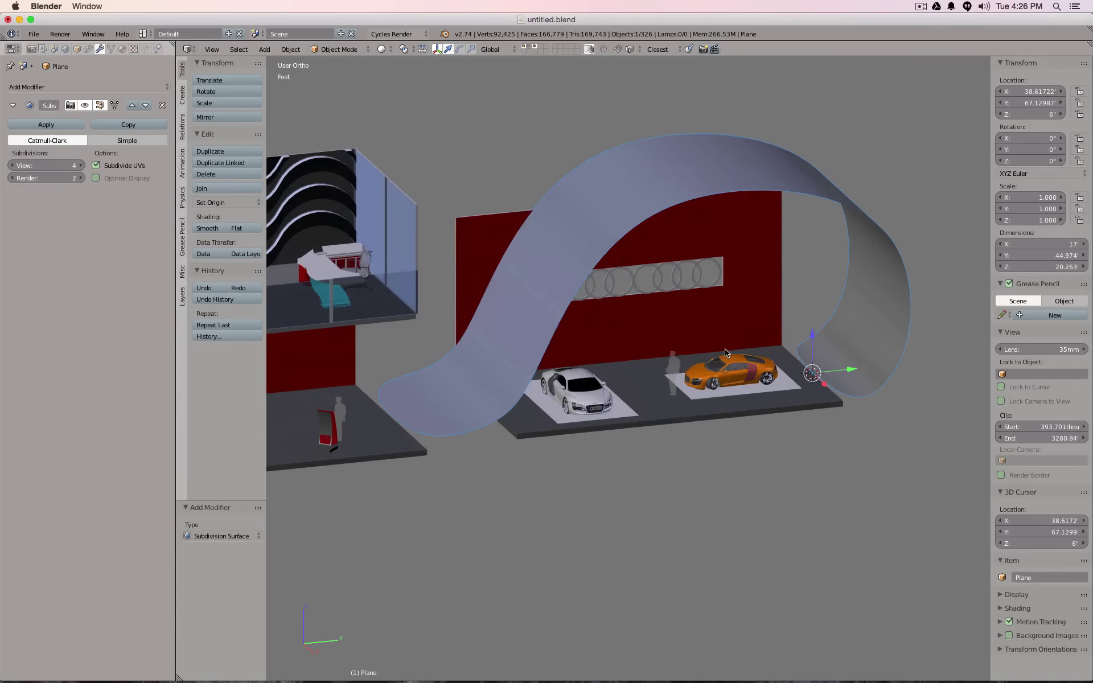
pyautogui.press('KP_3')
pyautogui.click(91, 87)
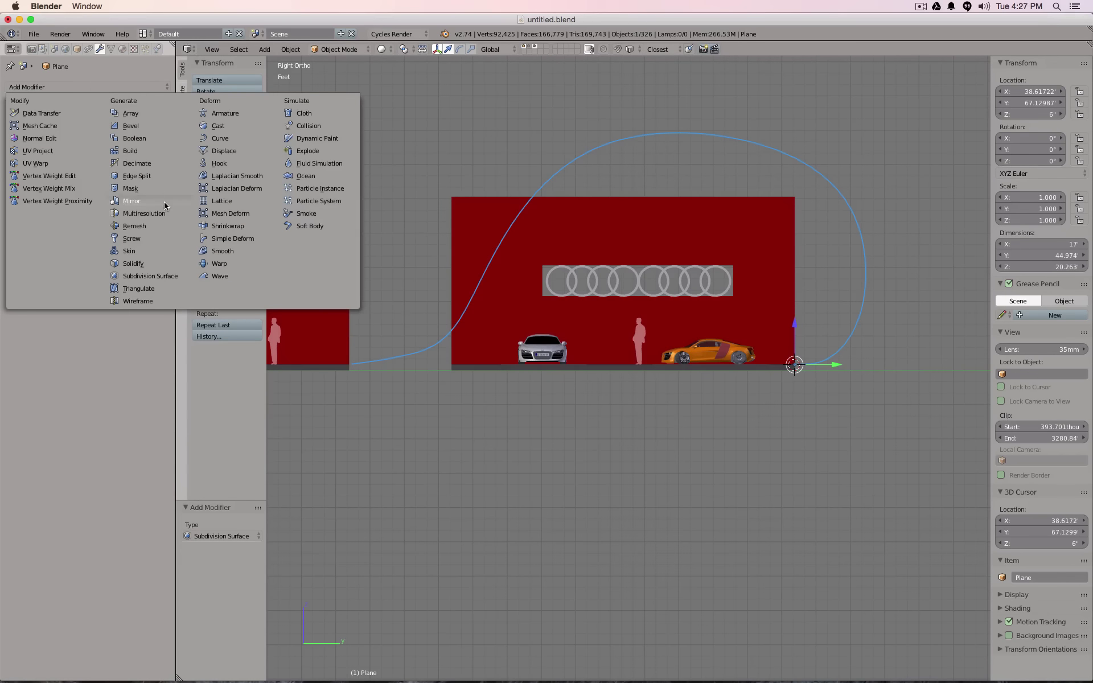
pyautogui.click(153, 265)
pyautogui.press('z')
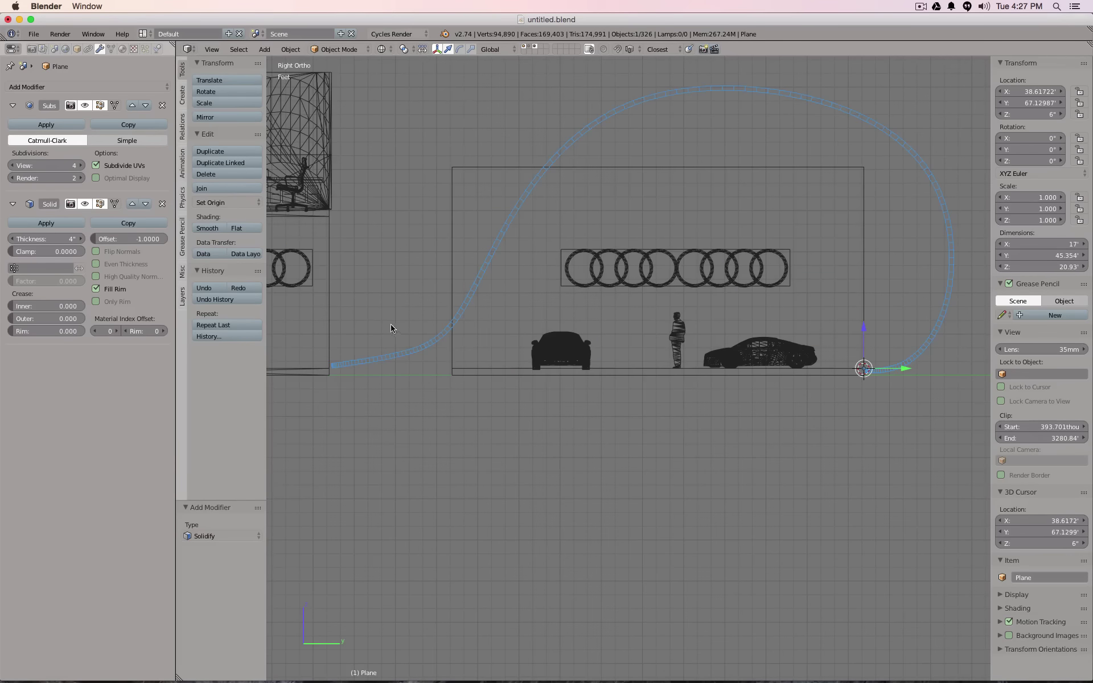
# - Lower the ribbon's end edge at the staircase floor by 0.5' along Z
pyautogui.scroll(6, 568, 409)
pyautogui.press('Tab')
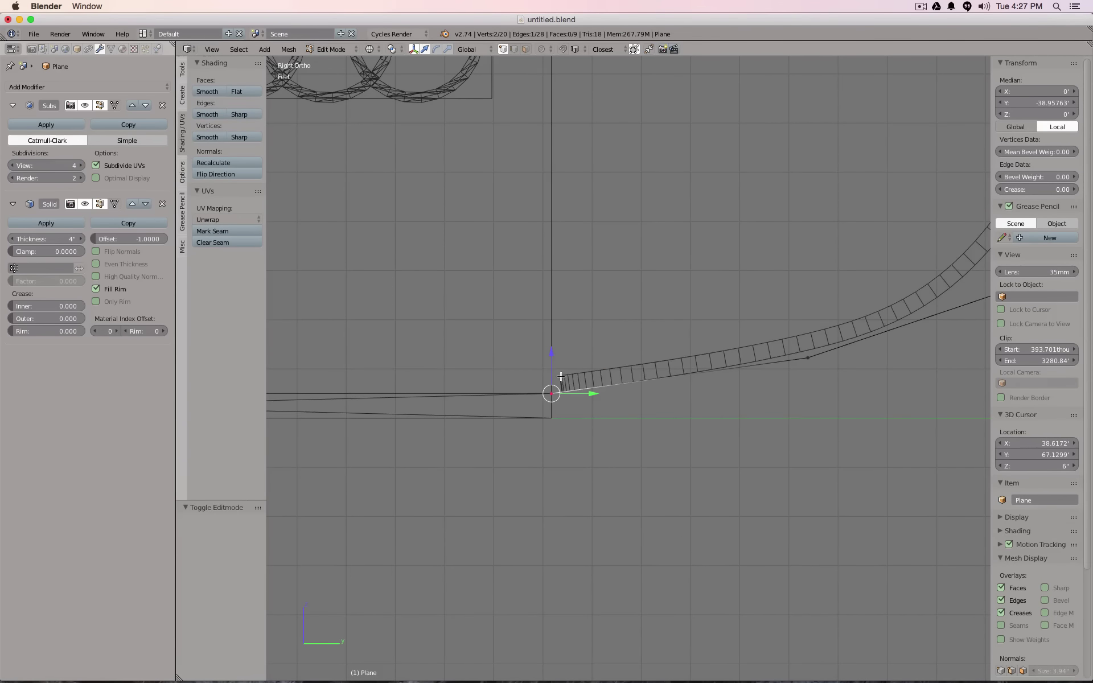
pyautogui.write('gz-.5')
pyautogui.press('Return')
pyautogui.moveTo(594, 416); pyautogui.dragTo(769, 440)
pyautogui.press('super+z')
# - Lower the ribbon's edge next to its staircase-floor end by about 1.23' along Z, and leave mesh editing
pyautogui.press('a')
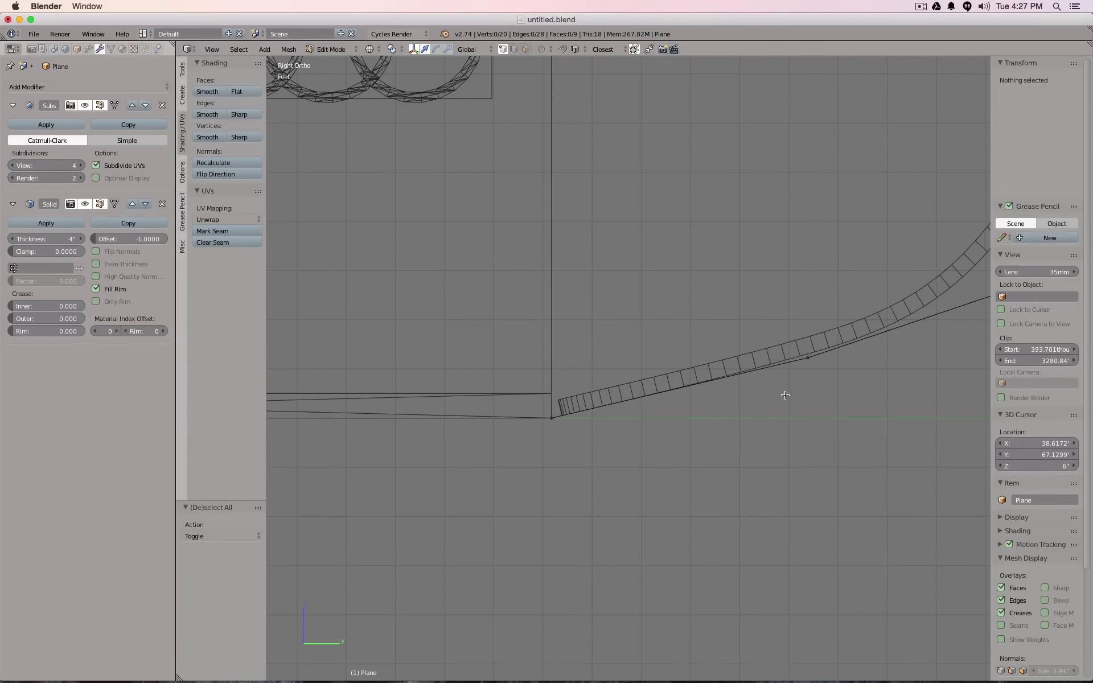
pyautogui.press('b')
pyautogui.moveTo(784, 344); pyautogui.dragTo(845, 400)
pyautogui.press('g')
pyautogui.press('z')
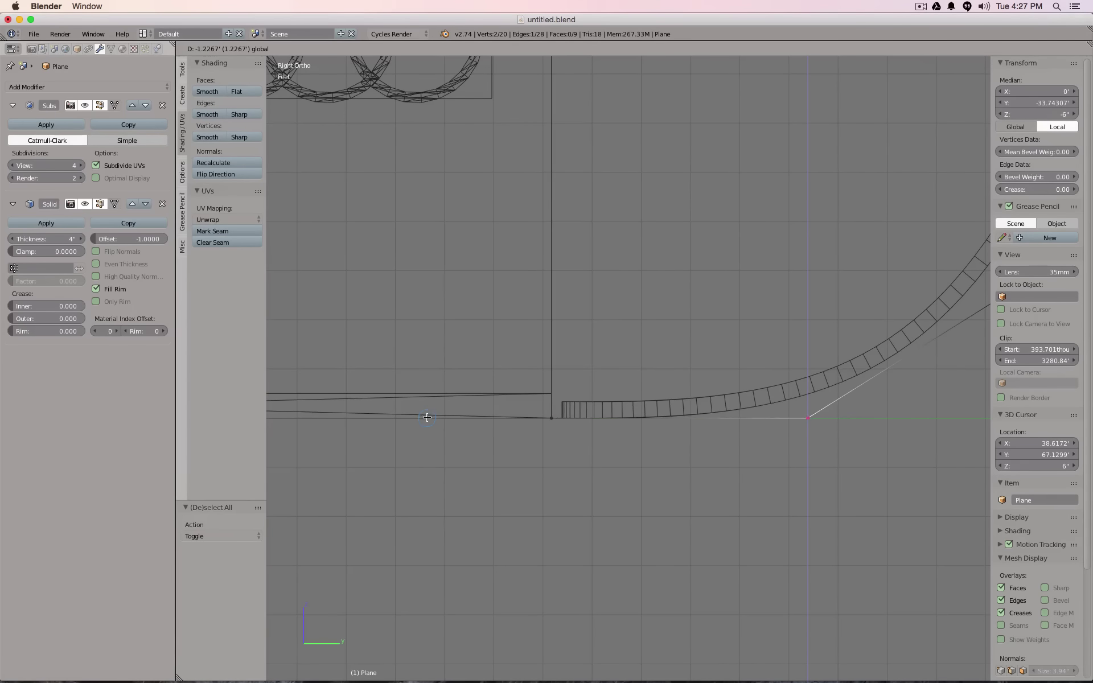
pyautogui.keyDown('ctrl'); pyautogui.click(427, 417); pyautogui.keyUp('ctrl')
pyautogui.scroll(-3, 672, 421)
pyautogui.scroll(5, 677, 421)
pyautogui.press('Tab')
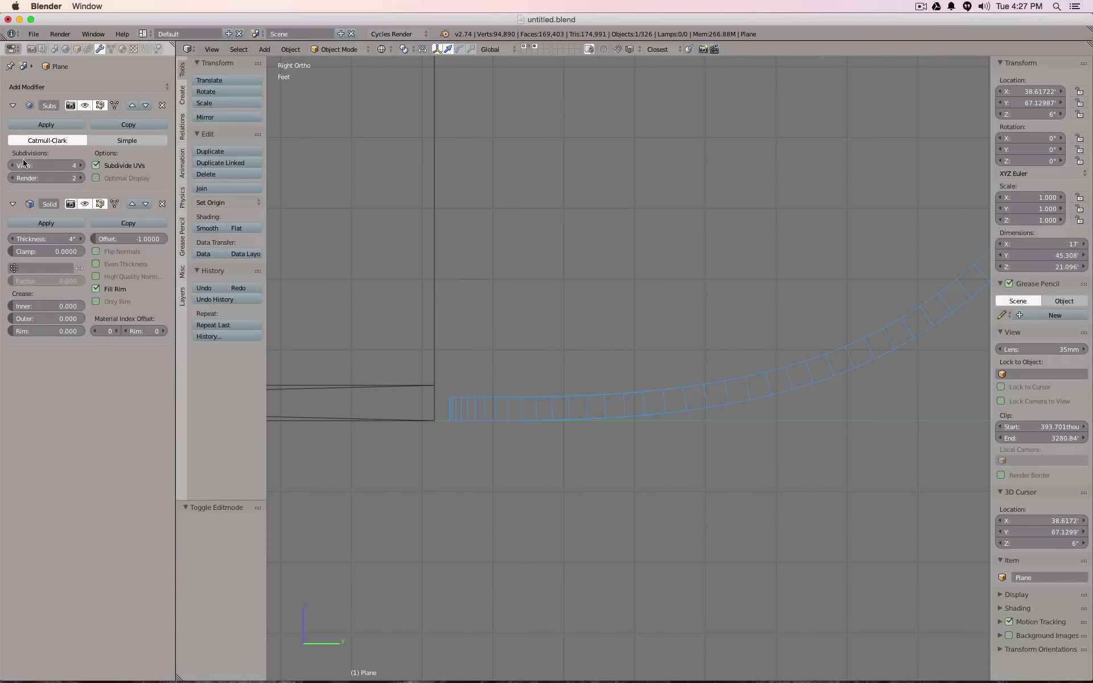
# - Set the ribbon's Solidify thickness to 6" and view it in solid shading
pyautogui.moveTo(39, 234); pyautogui.dragTo(65, 234)
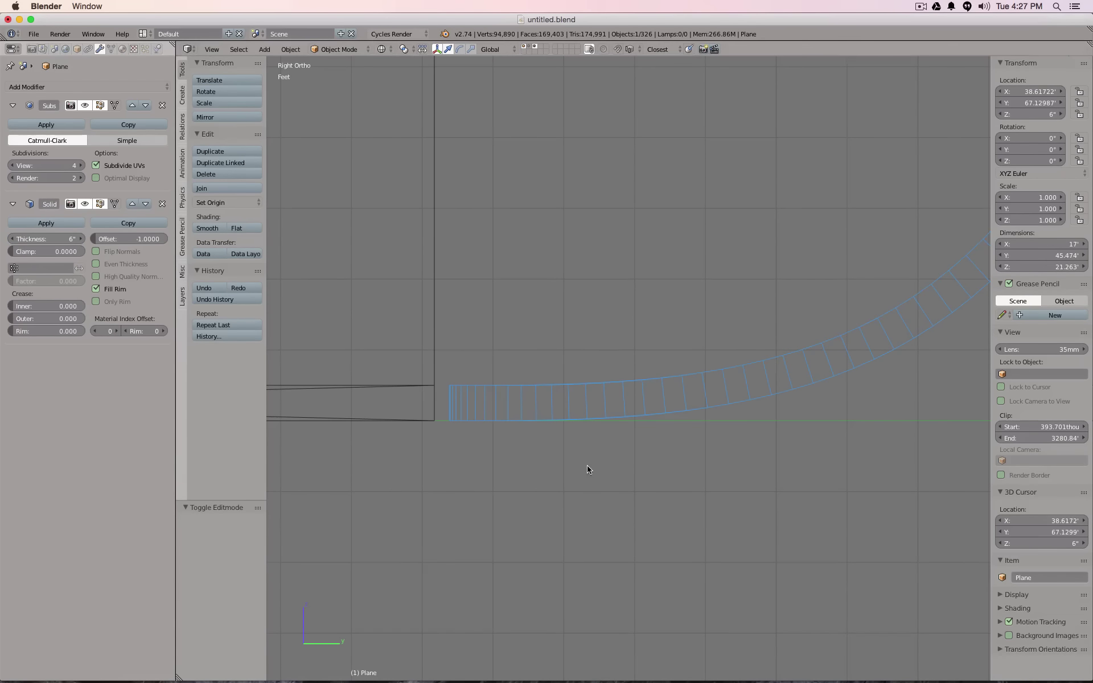
pyautogui.scroll(-14, 543, 453)
pyautogui.press('z')
pyautogui.moveTo(598, 384)
pyautogui.mouseDown(button='middle')
pyautogui.moveTo(476, 403)
pyautogui.moveTo(344, 380)
pyautogui.moveTo(588, 418)
pyautogui.mouseUp(button='middle')
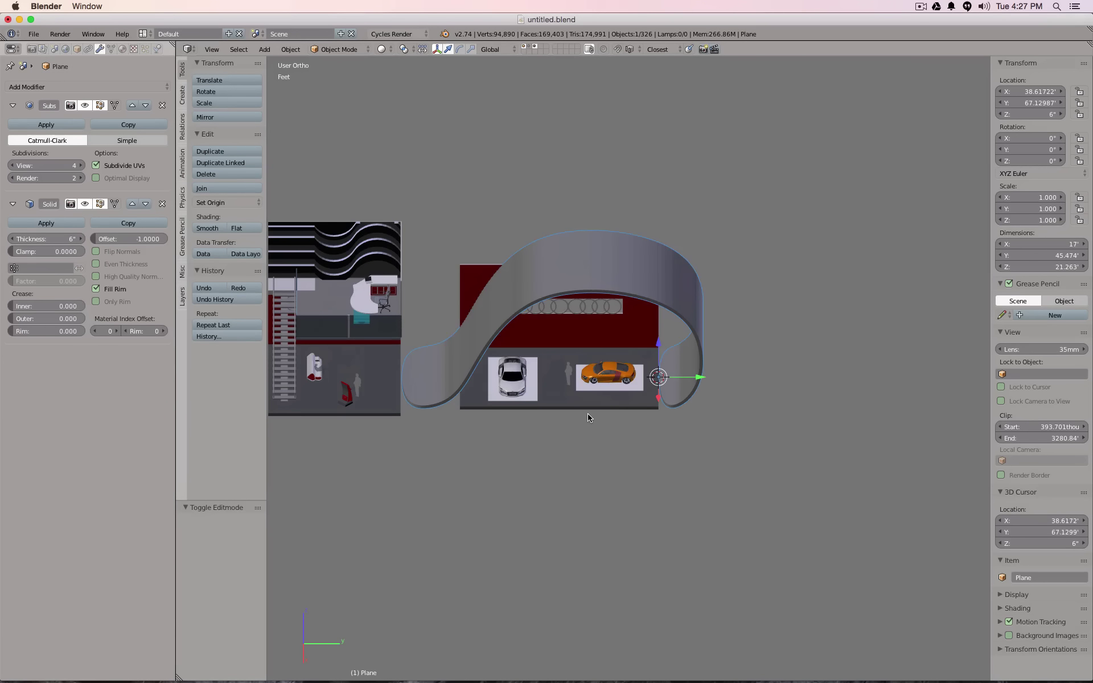
pyautogui.moveTo(588, 413); pyautogui.dragTo(652, 358, button='middle')
pyautogui.scroll(4, 677, 370)
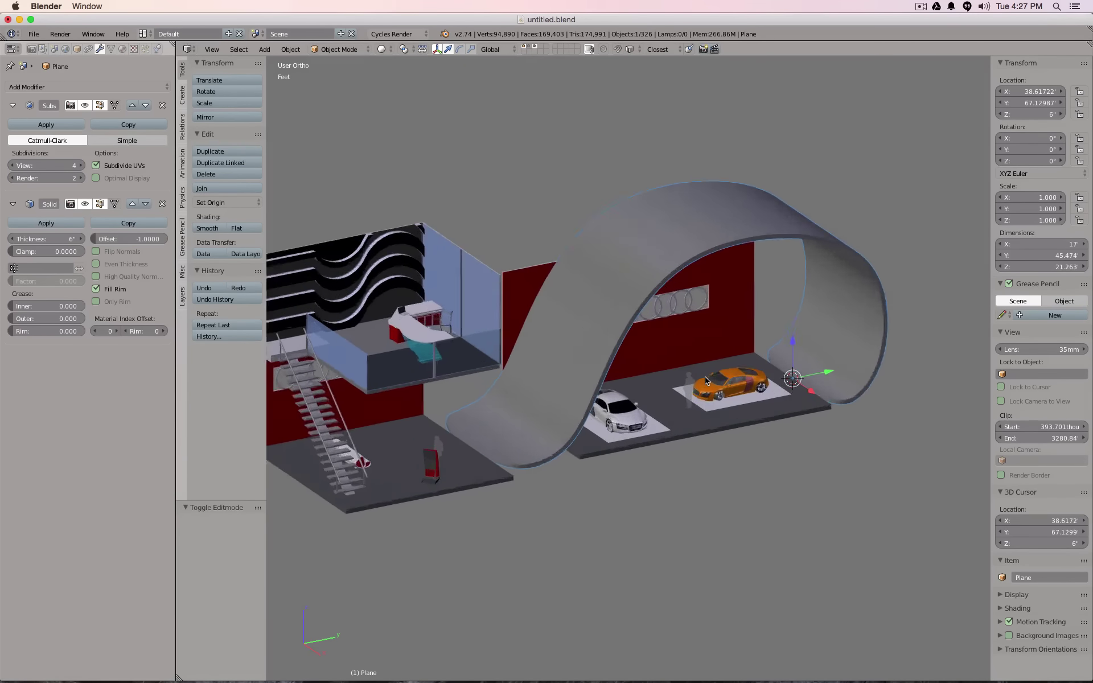
pyautogui.scroll(-3, 706, 381)
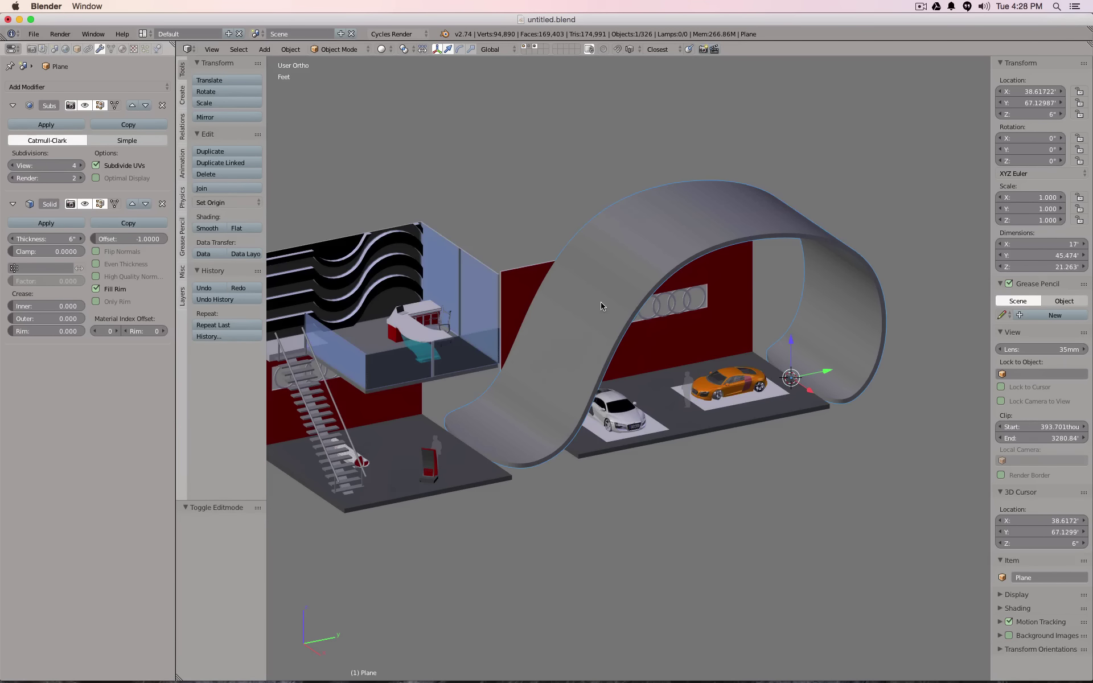
pyautogui.press('Tab')
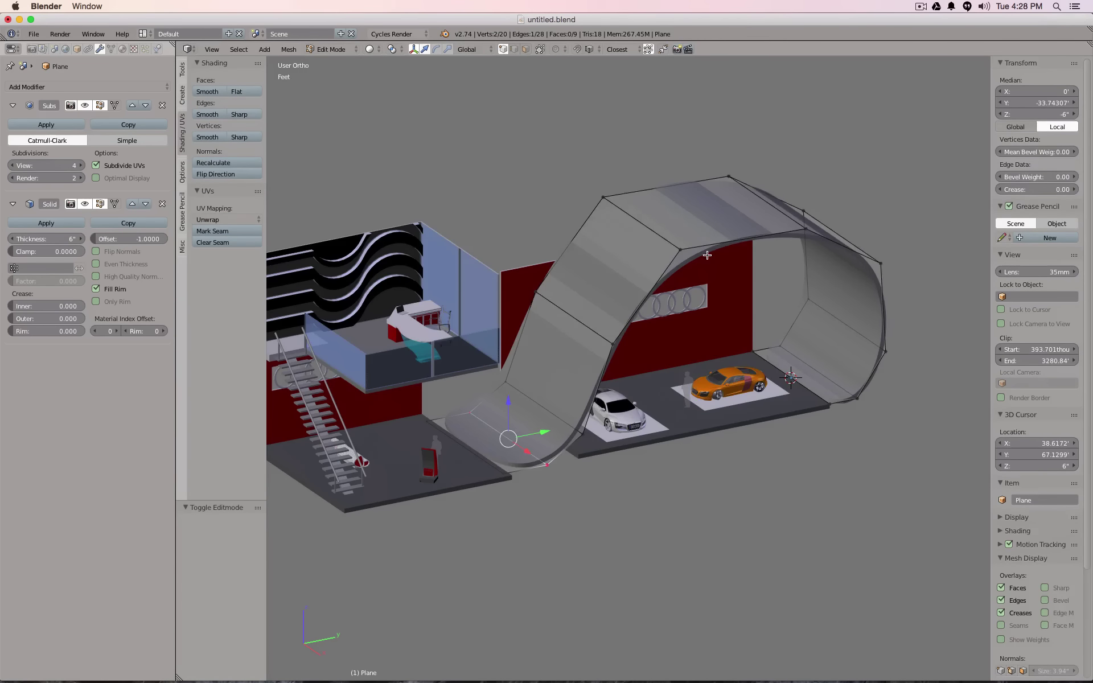
pyautogui.press('Tab')
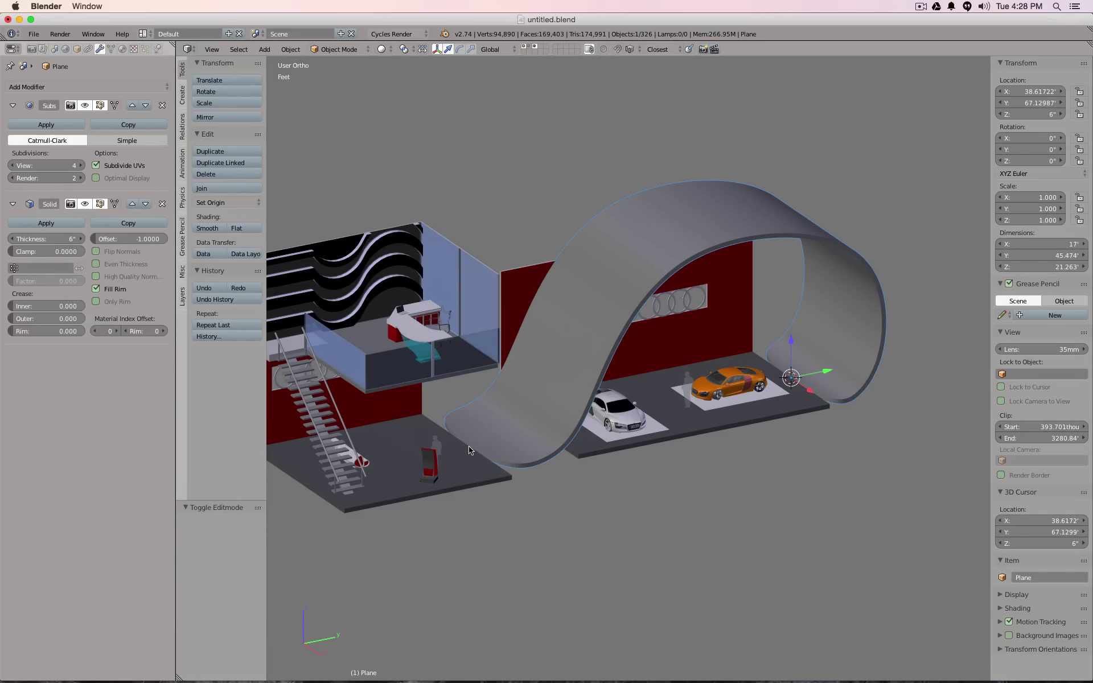
# - Select all outer border edges of the ribbon along both sides and both ends, and set their mean crease to 1.00
pyautogui.press('Tab')
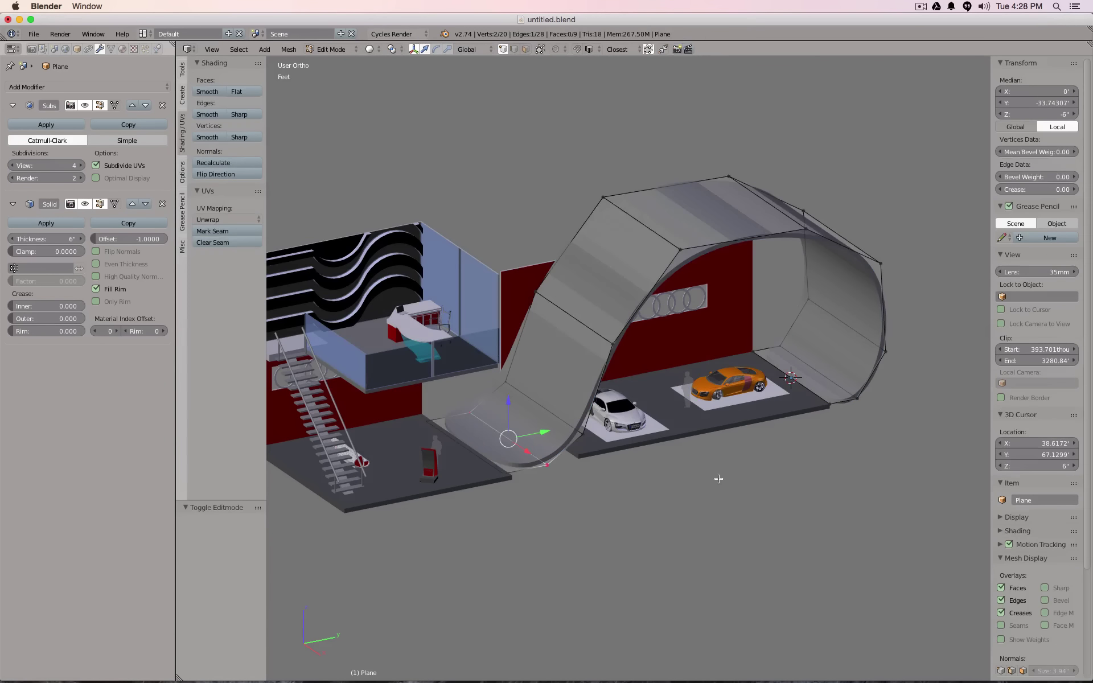
pyautogui.press('2')
pyautogui.keyDown('shift'); pyautogui.rightClick(572, 448); pyautogui.keyUp('shift')
pyautogui.keyDown('shift'); pyautogui.rightClick(595, 395); pyautogui.keyUp('shift')
pyautogui.keyDown('shift'); pyautogui.rightClick(631, 297); pyautogui.keyUp('shift')
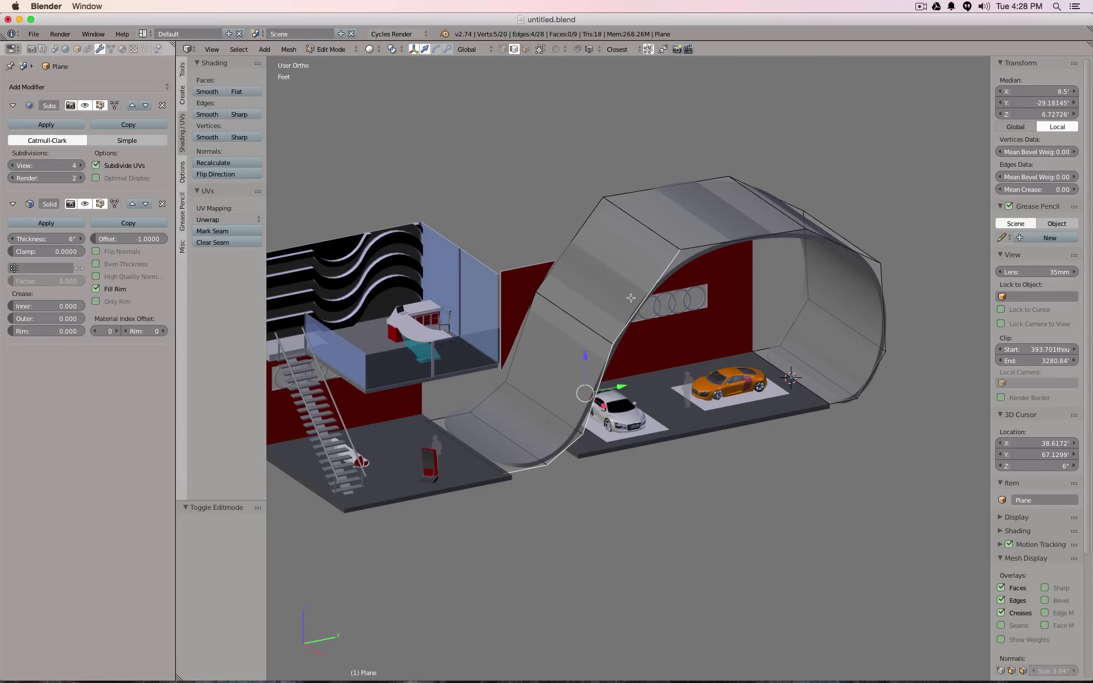
pyautogui.keyDown('shift'); pyautogui.rightClick(711, 249); pyautogui.keyUp('shift')
pyautogui.keyDown('shift'); pyautogui.rightClick(805, 265); pyautogui.keyUp('shift')
pyautogui.keyDown('shift'); pyautogui.rightClick(776, 344); pyautogui.keyUp('shift')
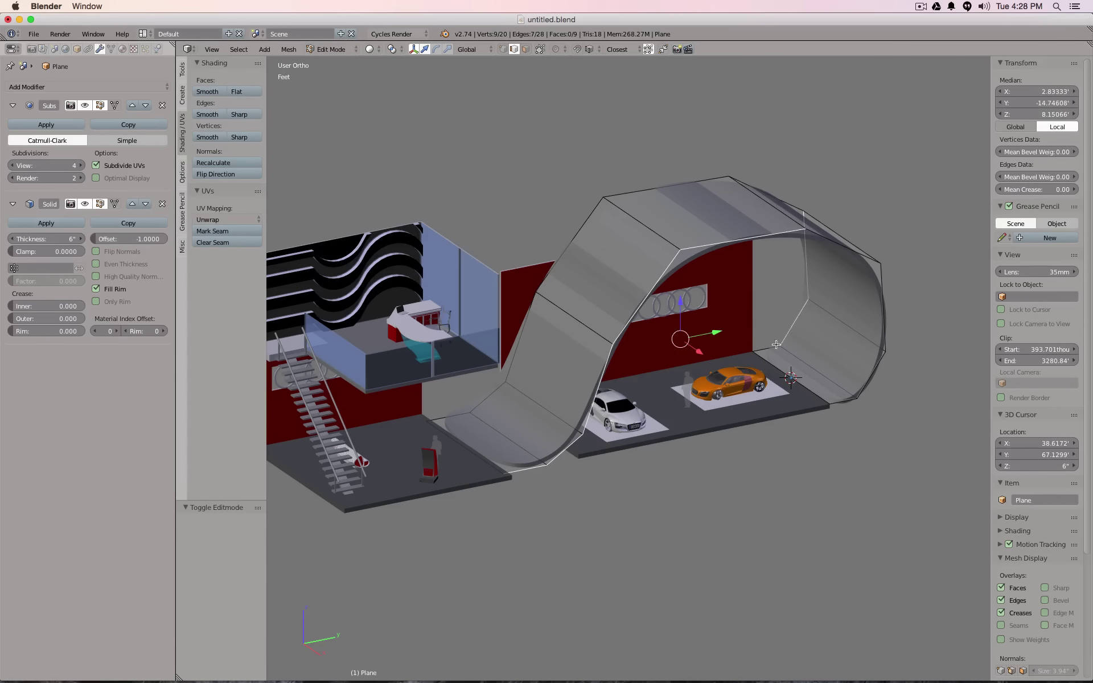
pyautogui.keyDown('shift'); pyautogui.rightClick(777, 365); pyautogui.keyUp('shift')
pyautogui.keyDown('shift'); pyautogui.rightClick(808, 387); pyautogui.keyUp('shift')
pyautogui.keyDown('shift'); pyautogui.rightClick(841, 402); pyautogui.keyUp('shift')
pyautogui.keyDown('shift'); pyautogui.rightClick(868, 382); pyautogui.keyUp('shift')
pyautogui.keyDown('shift'); pyautogui.rightClick(883, 307); pyautogui.keyUp('shift')
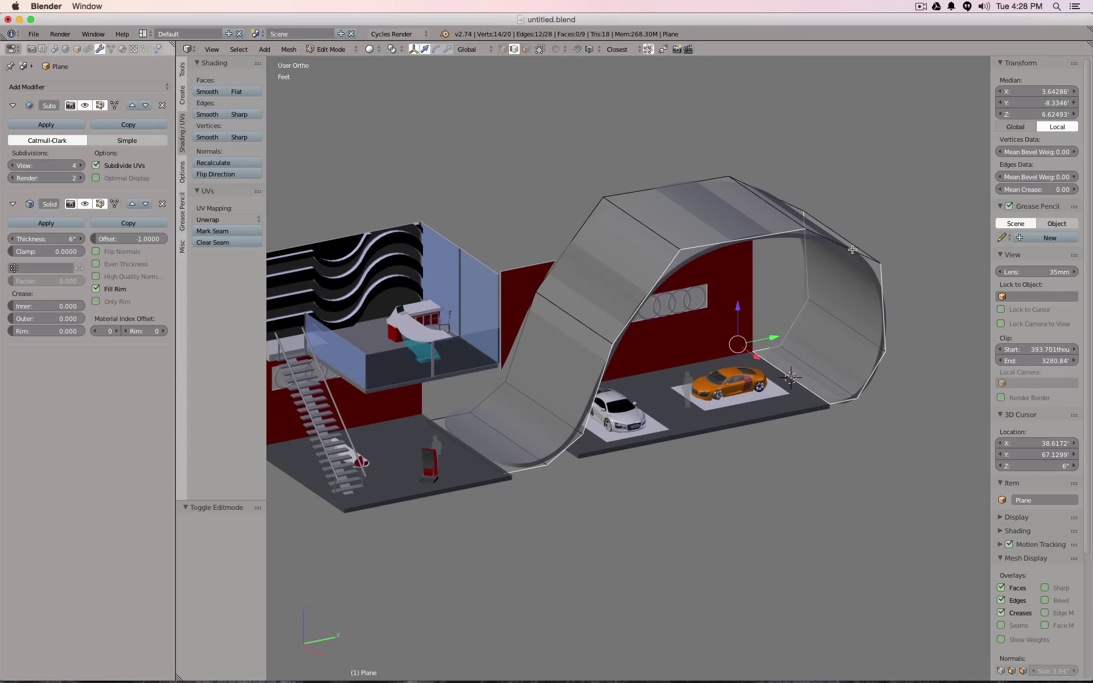
pyautogui.keyDown('shift'); pyautogui.rightClick(842, 249); pyautogui.keyUp('shift')
pyautogui.keyDown('shift'); pyautogui.rightClick(793, 197); pyautogui.keyUp('shift')
pyautogui.keyDown('shift'); pyautogui.rightClick(701, 183); pyautogui.keyUp('shift')
pyautogui.keyDown('shift'); pyautogui.rightClick(575, 226); pyautogui.keyUp('shift')
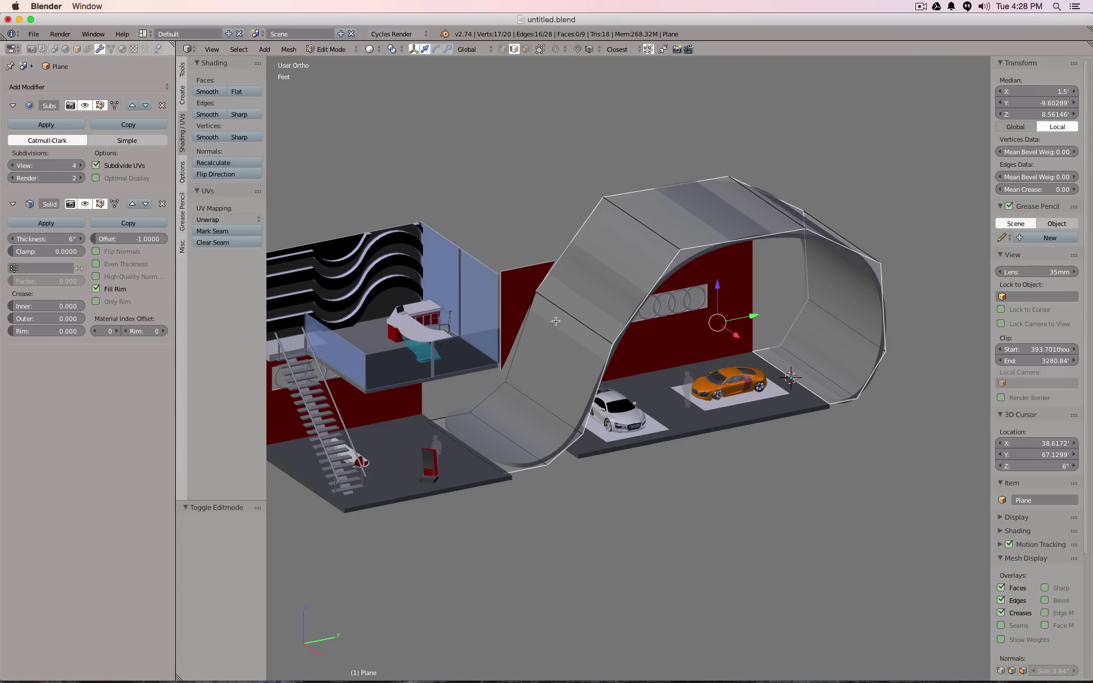
pyautogui.keyDown('shift'); pyautogui.rightClick(521, 336); pyautogui.keyUp('shift')
pyautogui.keyDown('shift'); pyautogui.rightClick(488, 393); pyautogui.keyUp('shift')
pyautogui.keyDown('shift'); pyautogui.rightClick(451, 415); pyautogui.keyUp('shift')
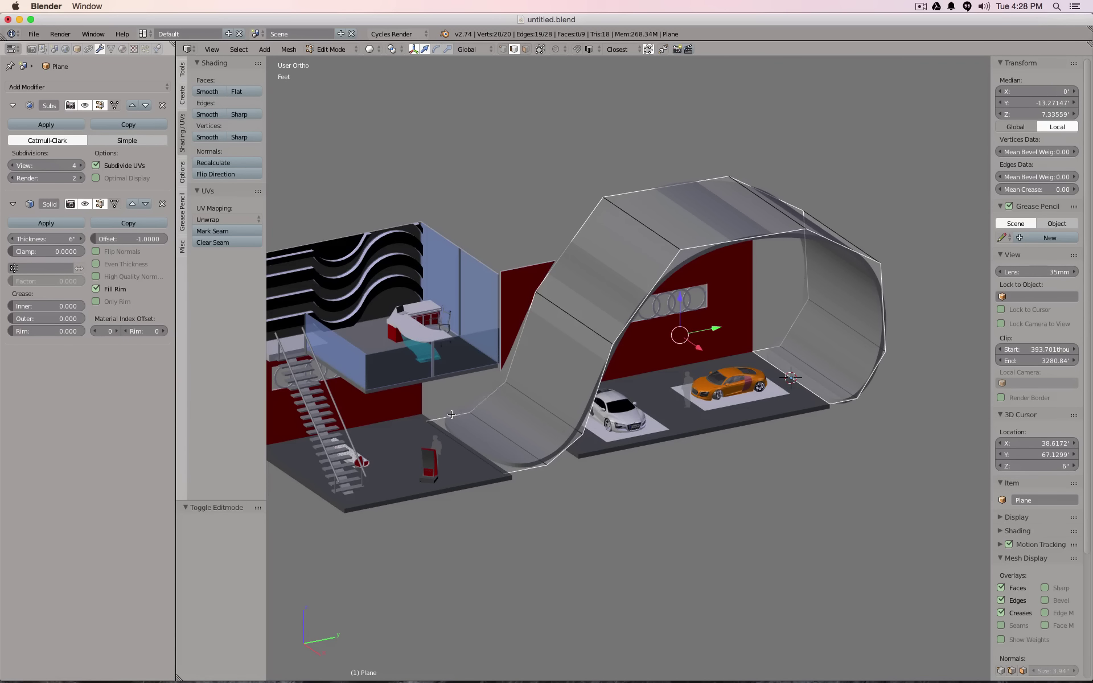
pyautogui.keyDown('shift'); pyautogui.rightClick(462, 444); pyautogui.keyUp('shift')
pyautogui.press('z')
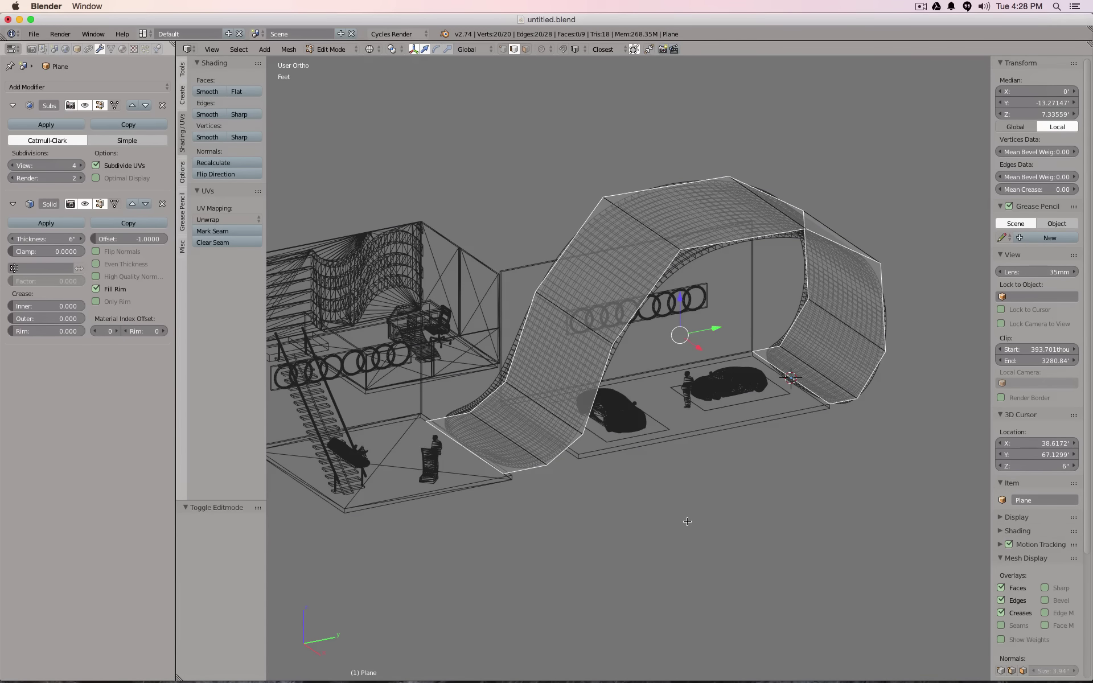
pyautogui.moveTo(687, 521); pyautogui.dragTo(716, 470, button='middle')
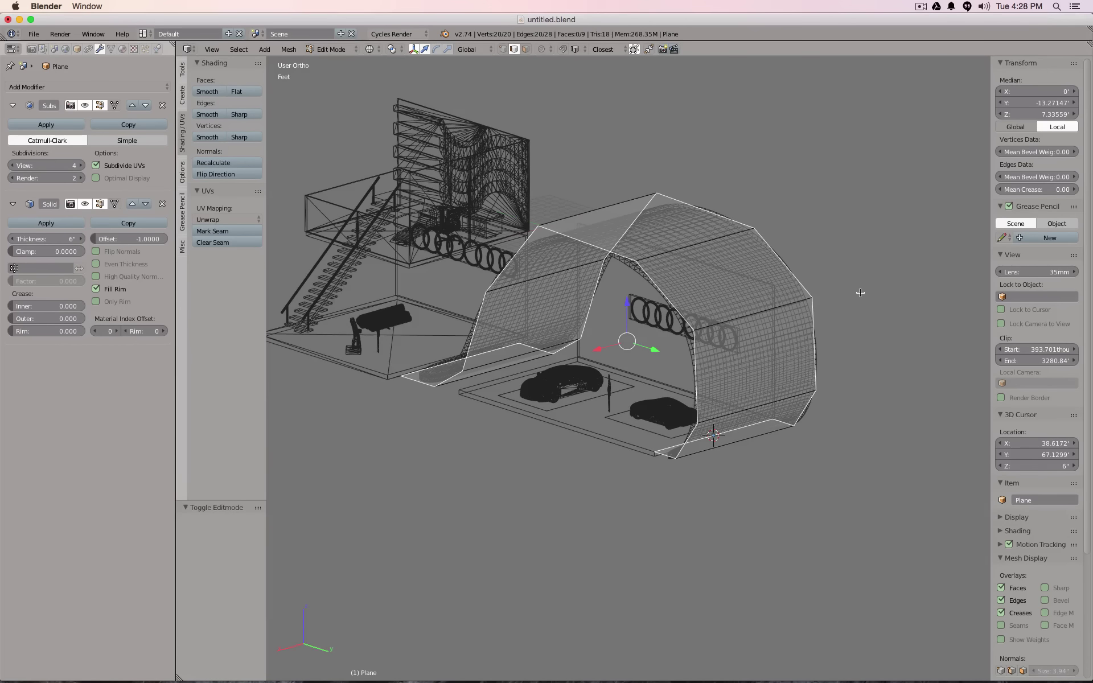
pyautogui.press('n')
pyautogui.press('n')
pyautogui.click(999, 65)
pyautogui.click(1000, 65)
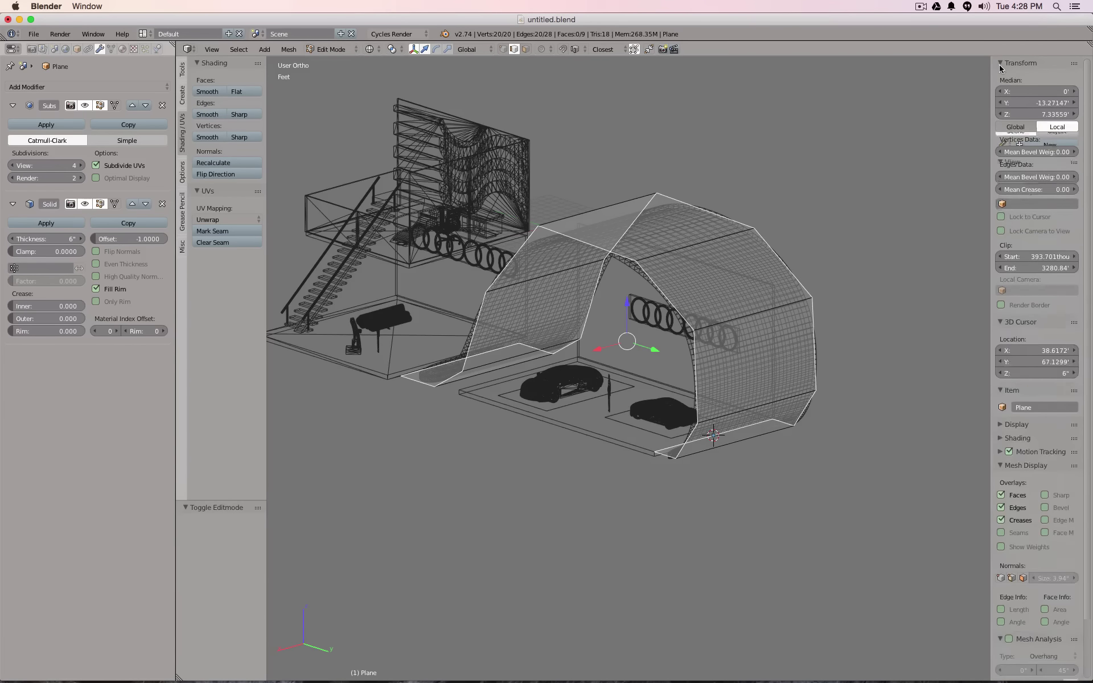
pyautogui.press('z')
pyautogui.moveTo(569, 342); pyautogui.dragTo(660, 359, button='middle')
pyautogui.scroll(6, 569, 365)
pyautogui.keyDown('shift'); pyautogui.moveTo(512, 398); pyautogui.dragTo(683, 285, button='middle'); pyautogui.keyUp('shift')
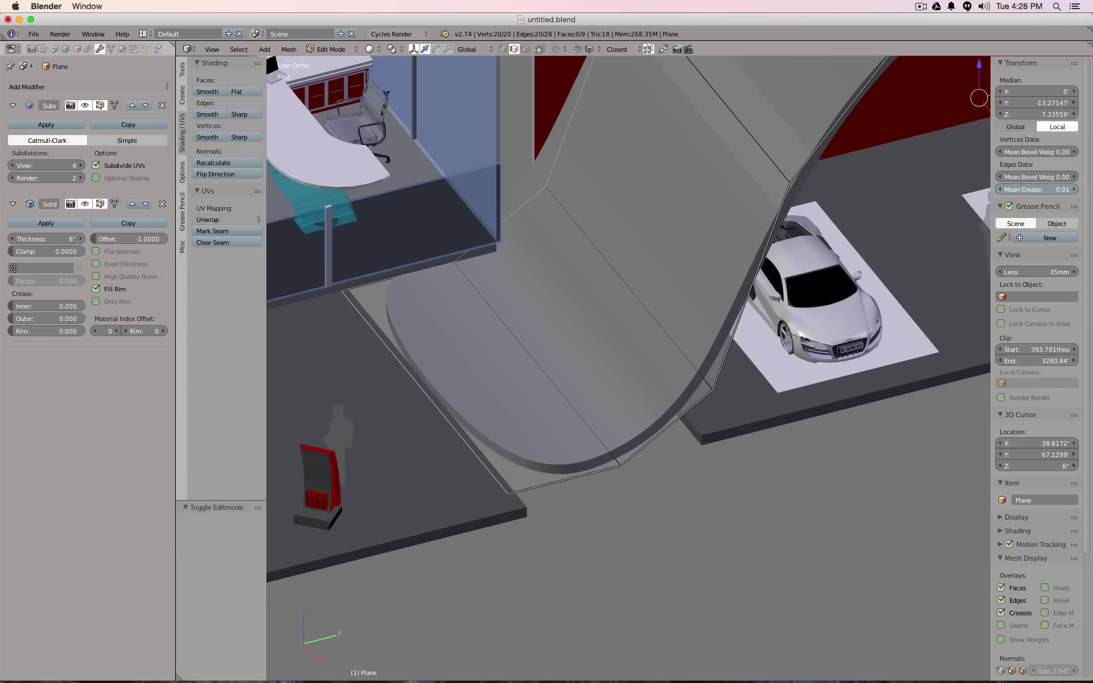
pyautogui.moveTo(1031, 189); pyautogui.dragTo(1075, 189)
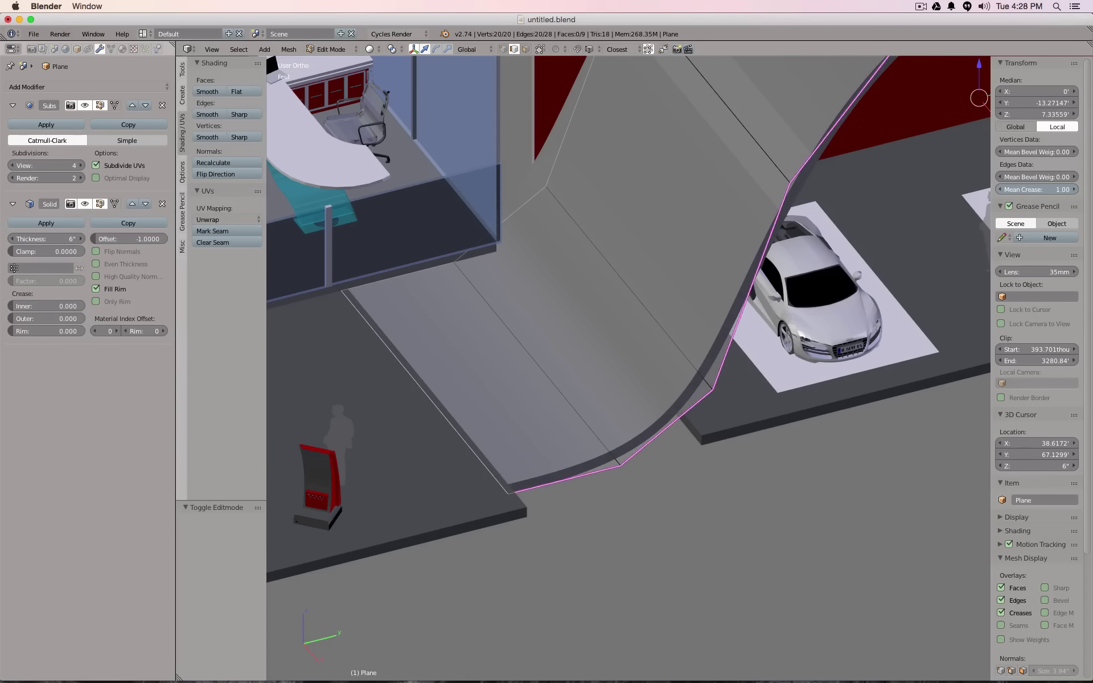
pyautogui.scroll(-3, 630, 311)
pyautogui.press('Tab')
pyautogui.press('a')
# - Examine how the ribbon meets the car display floor and the staircase floor
pyautogui.scroll(1, 630, 312)
pyautogui.moveTo(629, 311); pyautogui.dragTo(746, 329, button='middle')
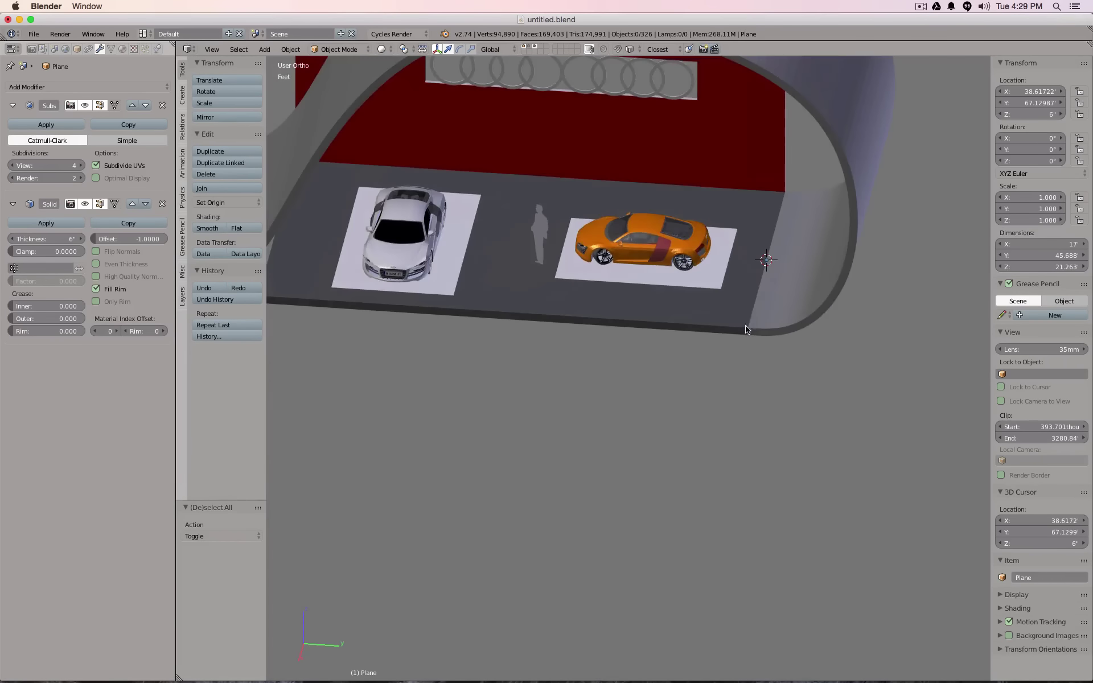
pyautogui.scroll(-4, 715, 340)
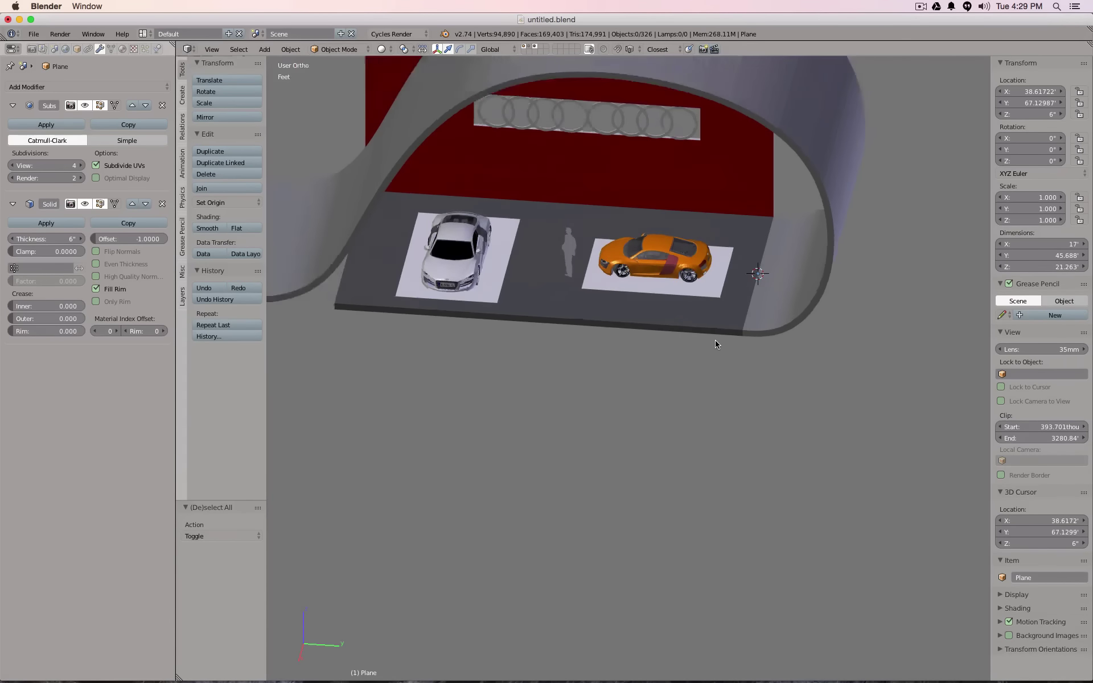
pyautogui.press('KP_1')
pyautogui.press('KP_3')
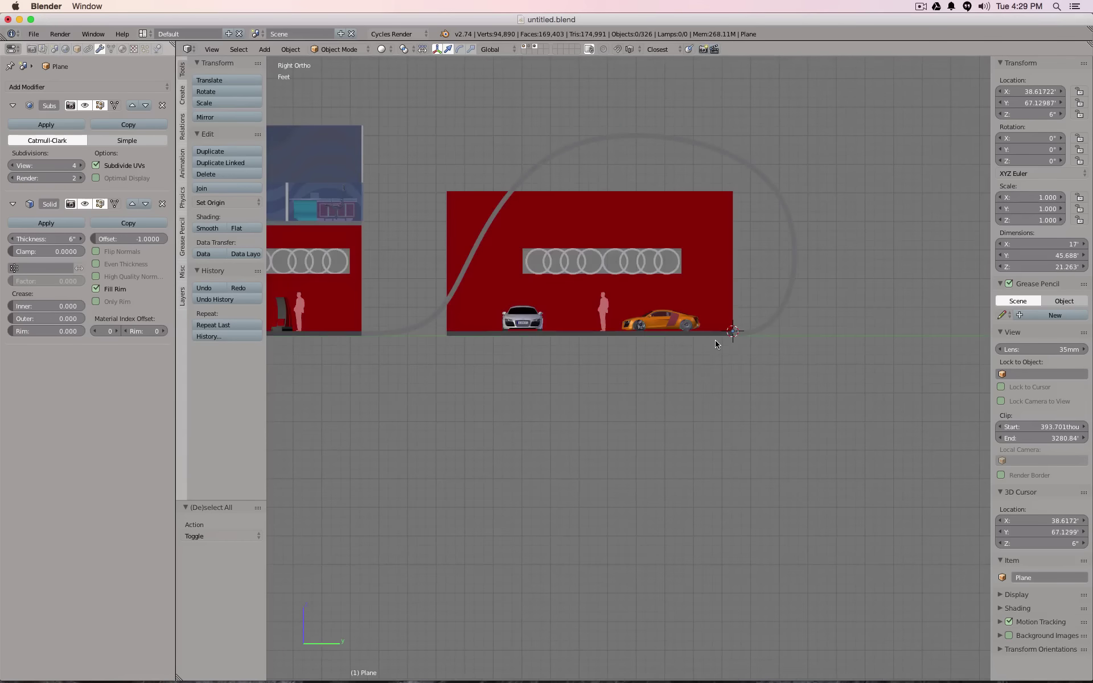
pyautogui.scroll(4, 572, 265)
pyautogui.scroll(-4, 449, 234)
pyautogui.moveTo(393, 229); pyautogui.dragTo(460, 285, button='middle')
pyautogui.keyDown('shift'); pyautogui.moveTo(402, 455); pyautogui.dragTo(720, 648, button='middle'); pyautogui.keyUp('shift')
pyautogui.scroll(4, 569, 334)
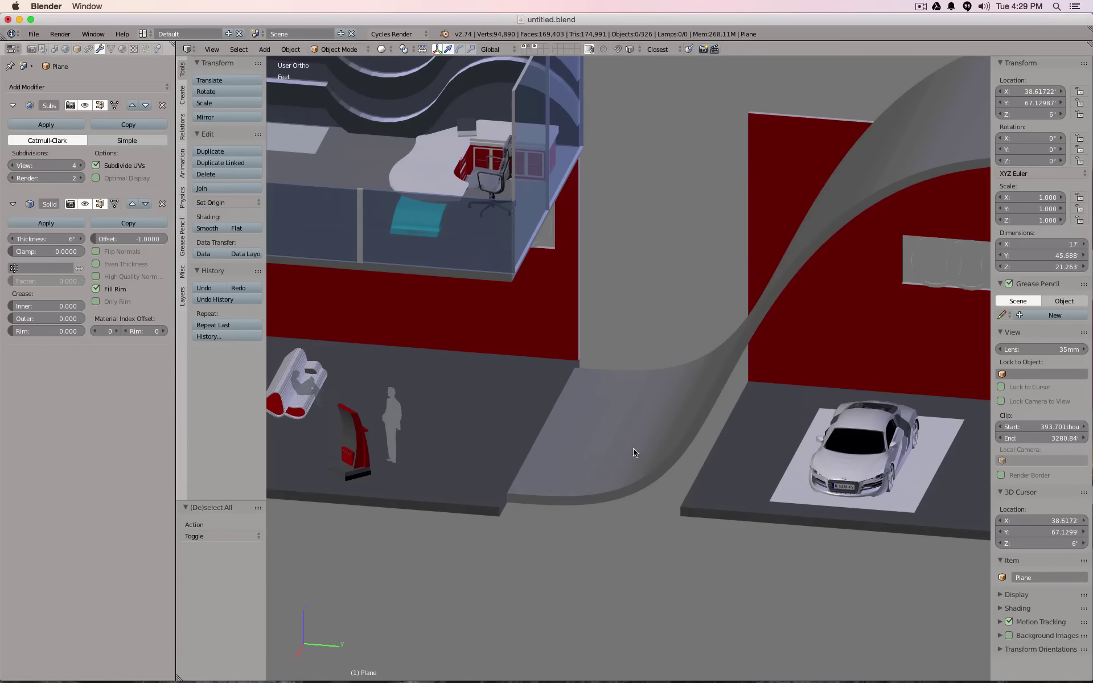
# - Move the ribbon's front side edge at the staircase floor outward by 1.908' along X
pyautogui.press('Tab')
pyautogui.moveTo(639, 405); pyautogui.dragTo(604, 430, button='middle')
pyautogui.scroll(3, 520, 519)
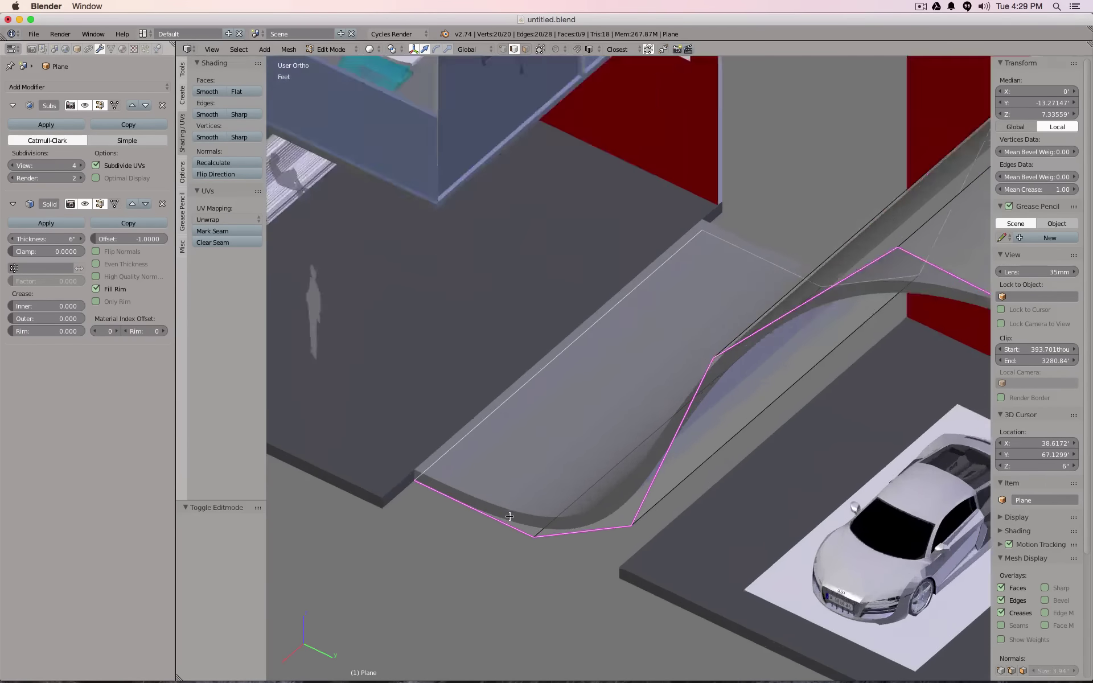
pyautogui.rightClick(509, 516)
pyautogui.scroll(-4, 510, 516)
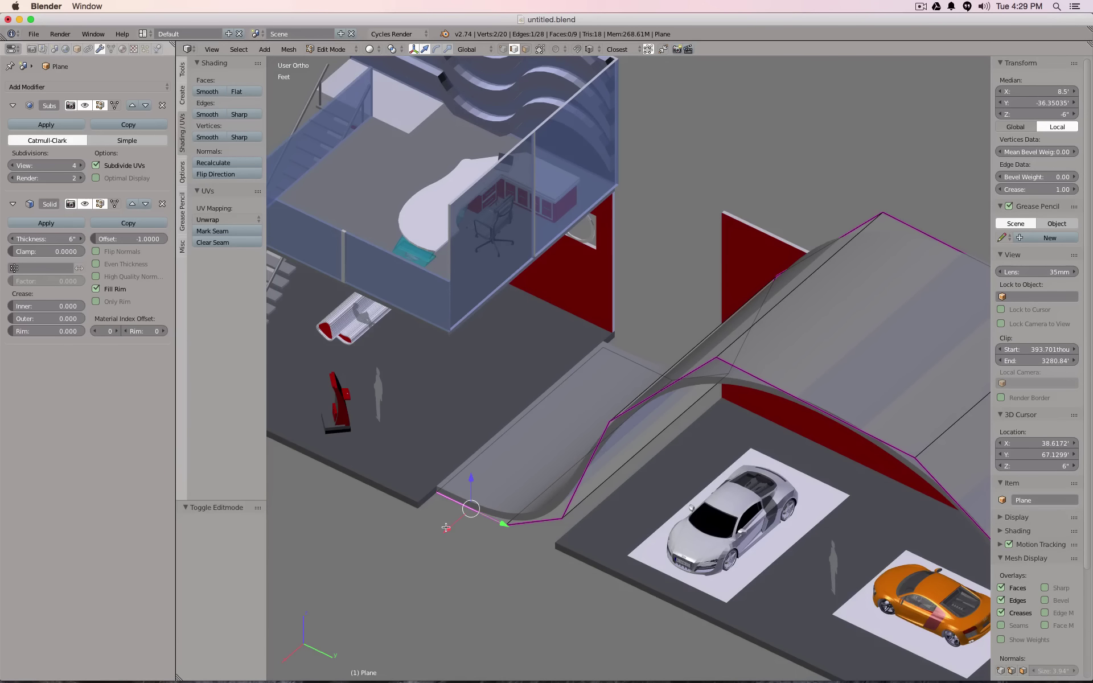
pyautogui.moveTo(445, 529); pyautogui.dragTo(396, 494)
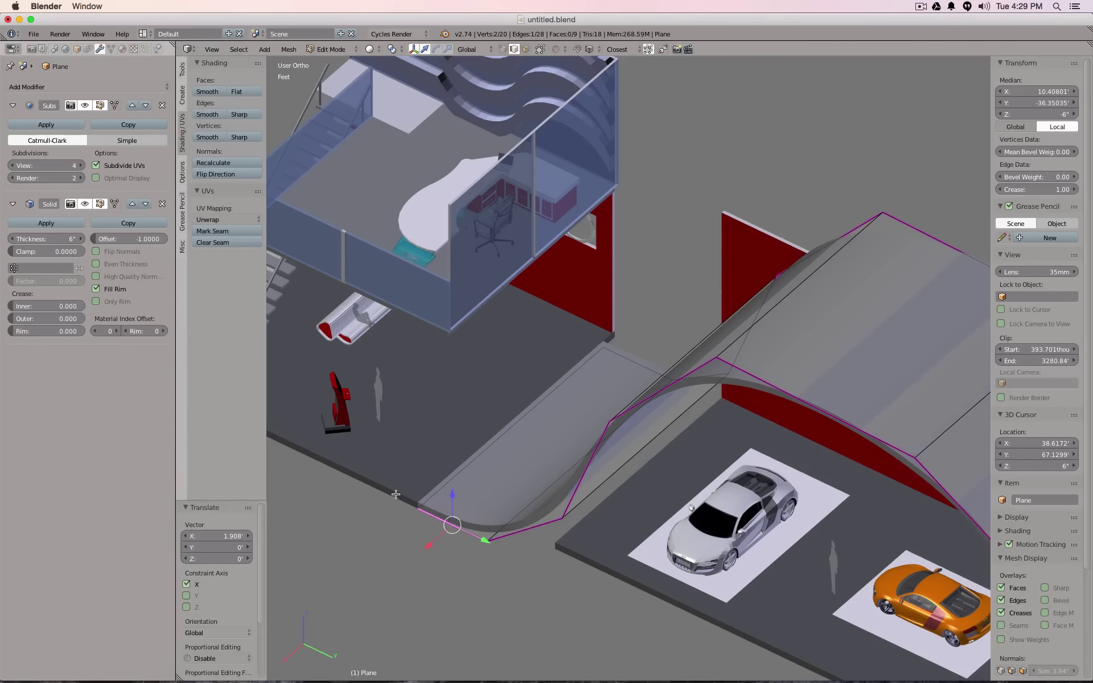
# - Move the opposite side edge at the staircase floor outward to X about -9.69', and leave mesh editing
pyautogui.rightClick(626, 363)
pyautogui.press('g')
pyautogui.press('x')
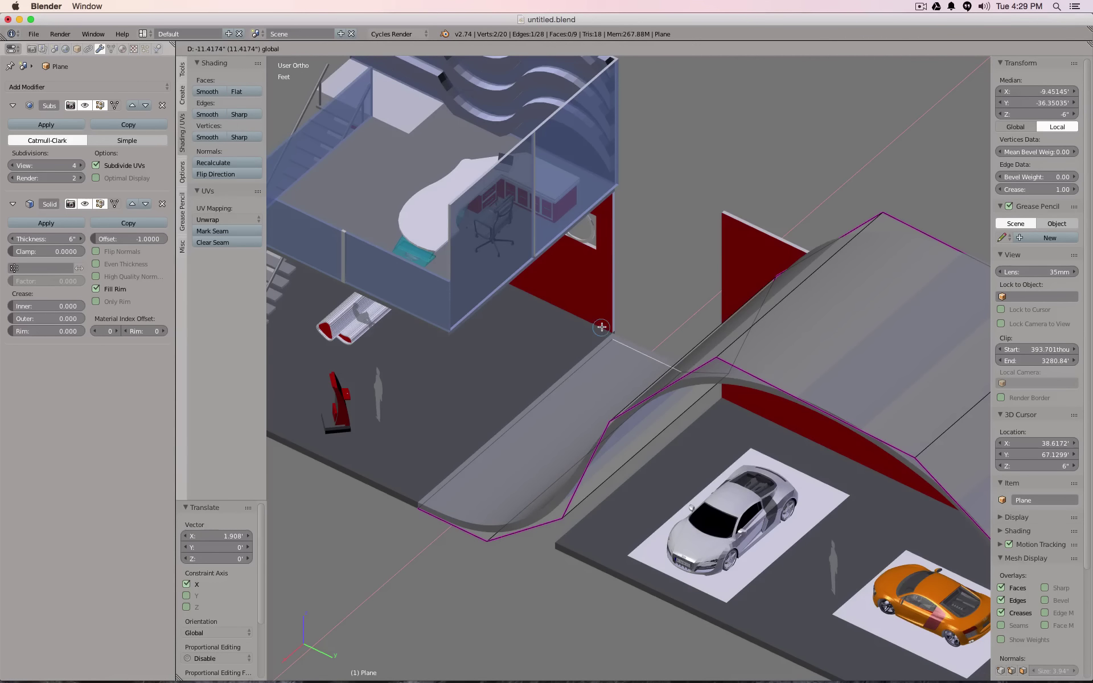
pyautogui.click(598, 319)
pyautogui.moveTo(597, 319); pyautogui.dragTo(647, 357, button='middle')
pyautogui.scroll(-2, 594, 342)
pyautogui.press('Tab')
# - Move the front vertex where the ribbon starts rising from the staircase floor outward along X
pyautogui.moveTo(682, 448); pyautogui.dragTo(736, 381, button='middle')
pyautogui.scroll(5, 785, 453)
pyautogui.scroll(1, 785, 453)
pyautogui.press('Tab')
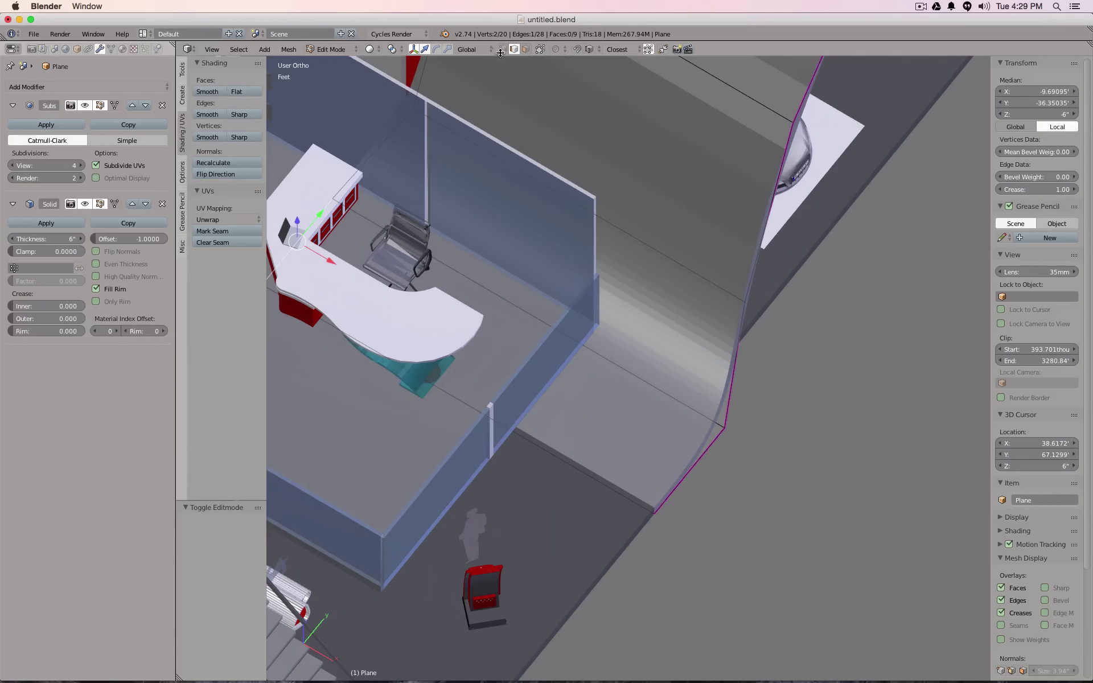
pyautogui.rightClick(748, 304)
pyautogui.press('g')
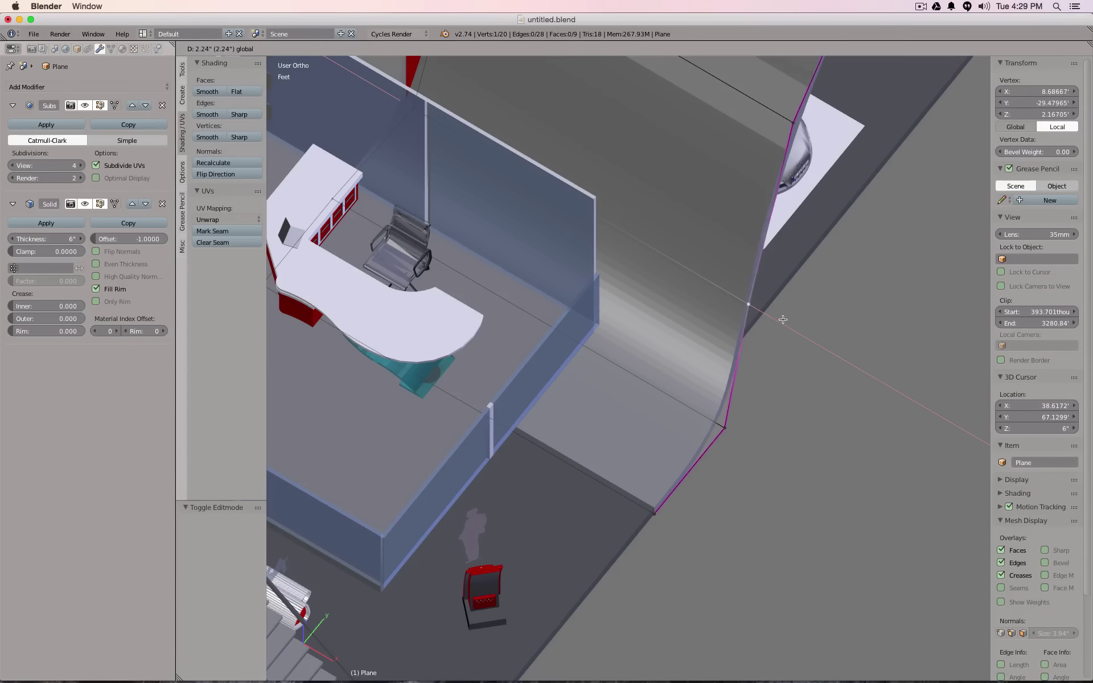
pyautogui.click(788, 320)
pyautogui.press('Tab')
pyautogui.moveTo(739, 399); pyautogui.dragTo(784, 335, button='middle')
pyautogui.press('Tab')
pyautogui.moveTo(753, 315); pyautogui.dragTo(768, 307)
# - Move the next higher front vertex of the ribbon outward by 1.317' along X
pyautogui.moveTo(766, 213); pyautogui.dragTo(750, 239, button='middle')
pyautogui.keyDown('shift'); pyautogui.moveTo(780, 178); pyautogui.dragTo(733, 362, button='middle'); pyautogui.keyUp('shift')
pyautogui.rightClick(696, 245)
pyautogui.moveTo(740, 253); pyautogui.dragTo(772, 260)
pyautogui.scroll(-3, 777, 370)
# - Align the four front vertices from the raised one down to the staircase-floor end by scaling them to 0 along X
pyautogui.moveTo(777, 370); pyautogui.dragTo(710, 417, button='middle')
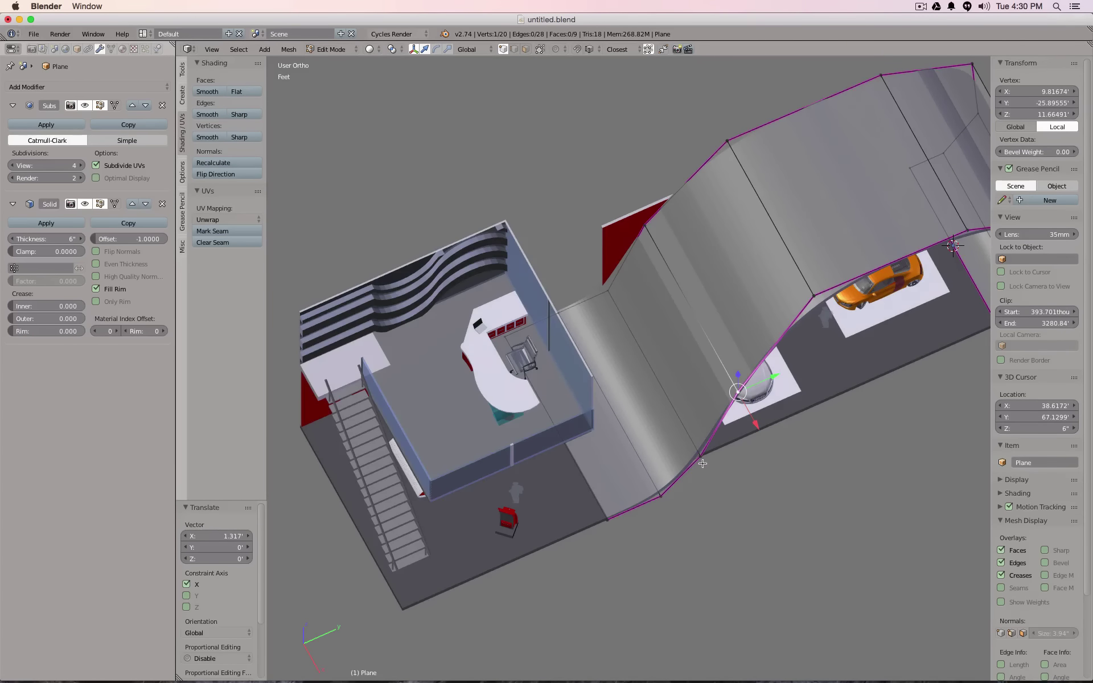
pyautogui.keyDown('ctrl'); pyautogui.rightClick(668, 495); pyautogui.keyUp('ctrl')
pyautogui.keyDown('ctrl'); pyautogui.rightClick(613, 527); pyautogui.keyUp('ctrl')
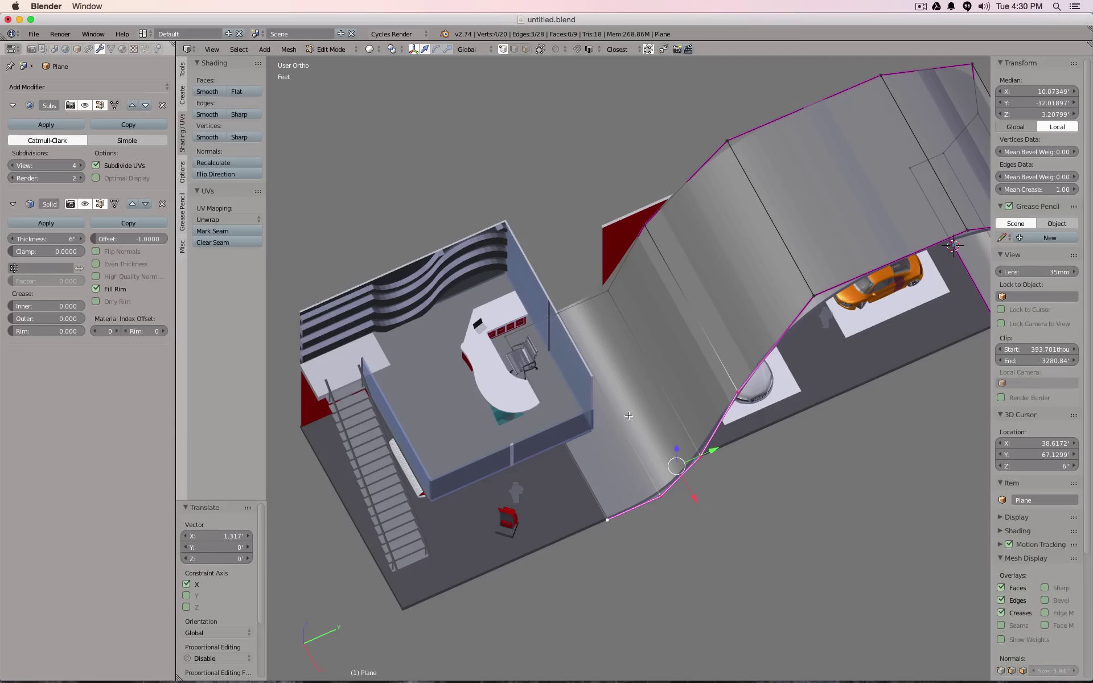
pyautogui.press('s')
pyautogui.press('x')
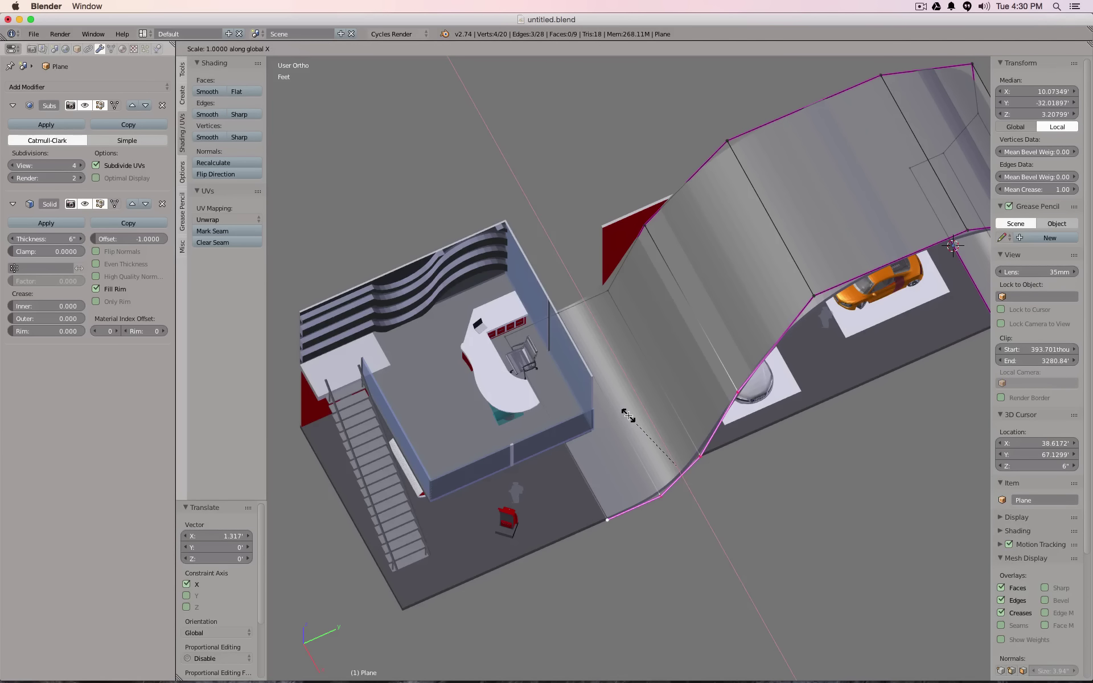
pyautogui.press('0')
pyautogui.press('Return')
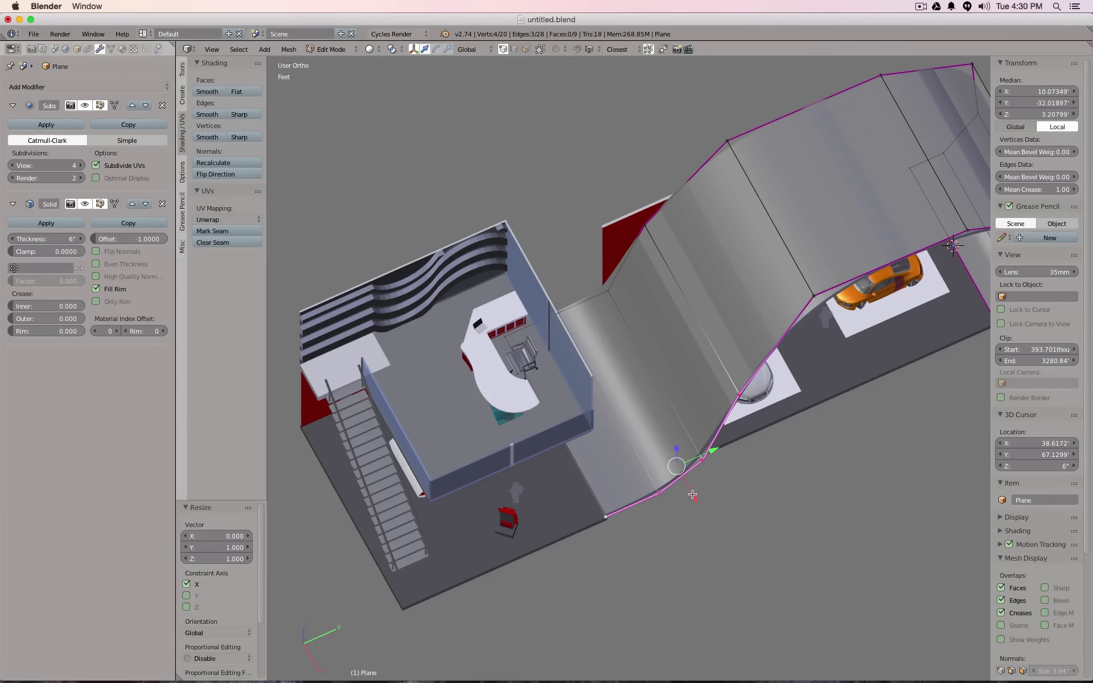
# - Move the four aligned front vertices along X and snap them to 8.5', in line with the ribbon's remaining front border
pyautogui.moveTo(693, 499); pyautogui.dragTo(752, 517, button='middle')
pyautogui.press('g')
pyautogui.press('x')
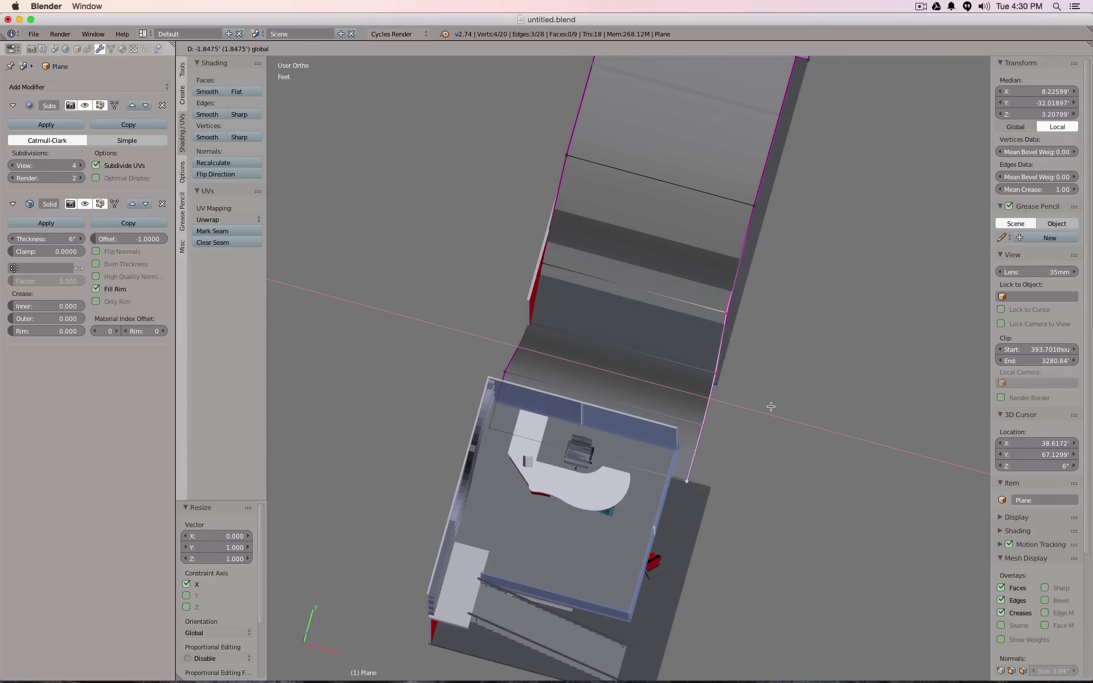
pyautogui.click(755, 199)
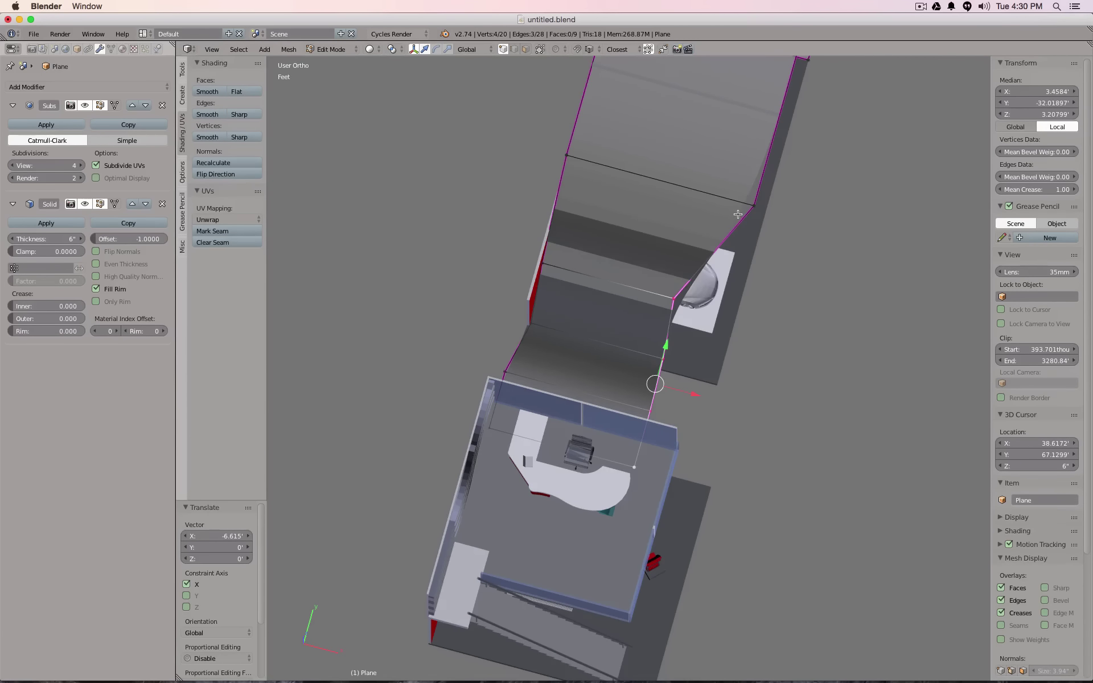
pyautogui.press('g')
pyautogui.press('x')
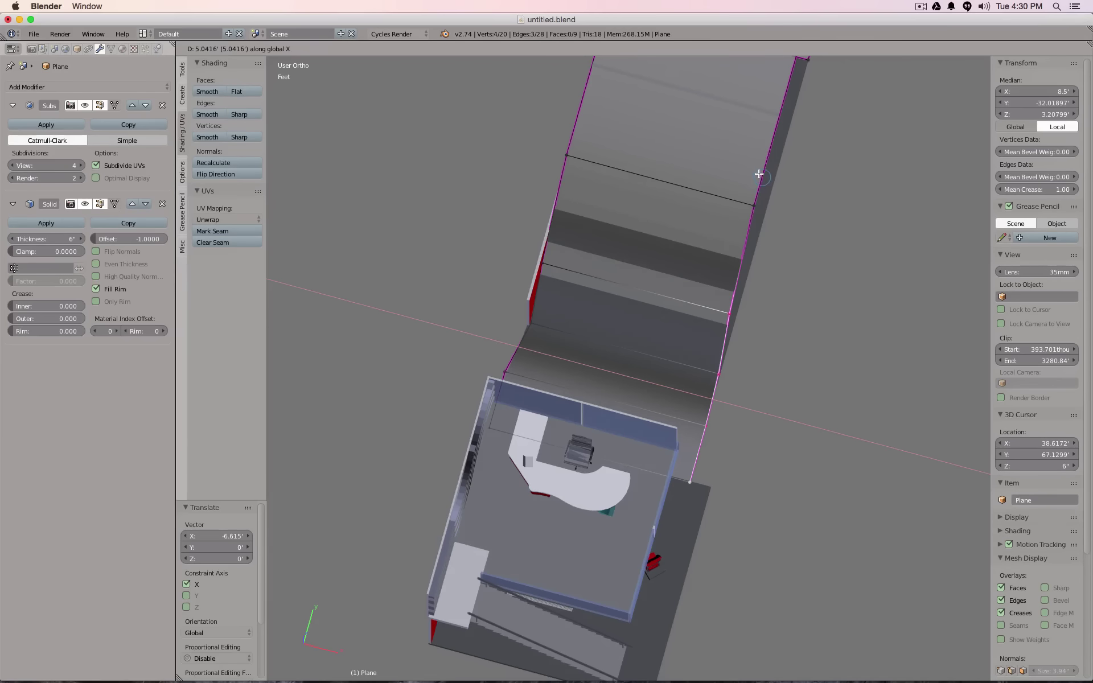
pyautogui.click(764, 162)
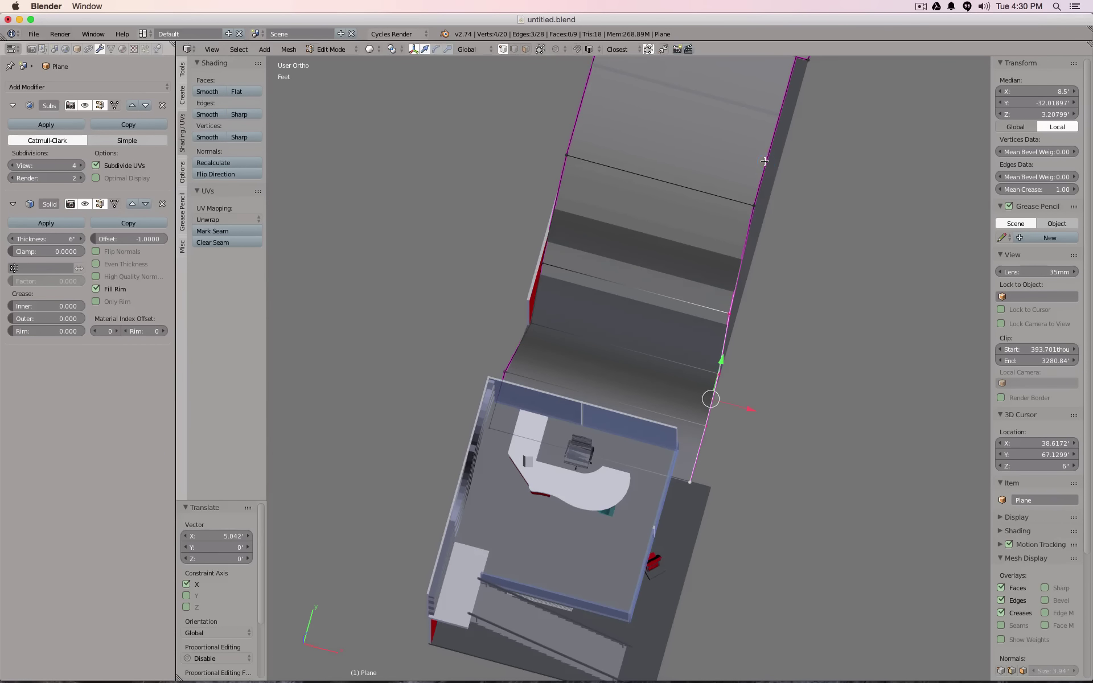
# - Snap the two back border vertices at the staircase end along X to -8.5', and leave mesh editing
pyautogui.moveTo(775, 439); pyautogui.dragTo(662, 415, button='middle')
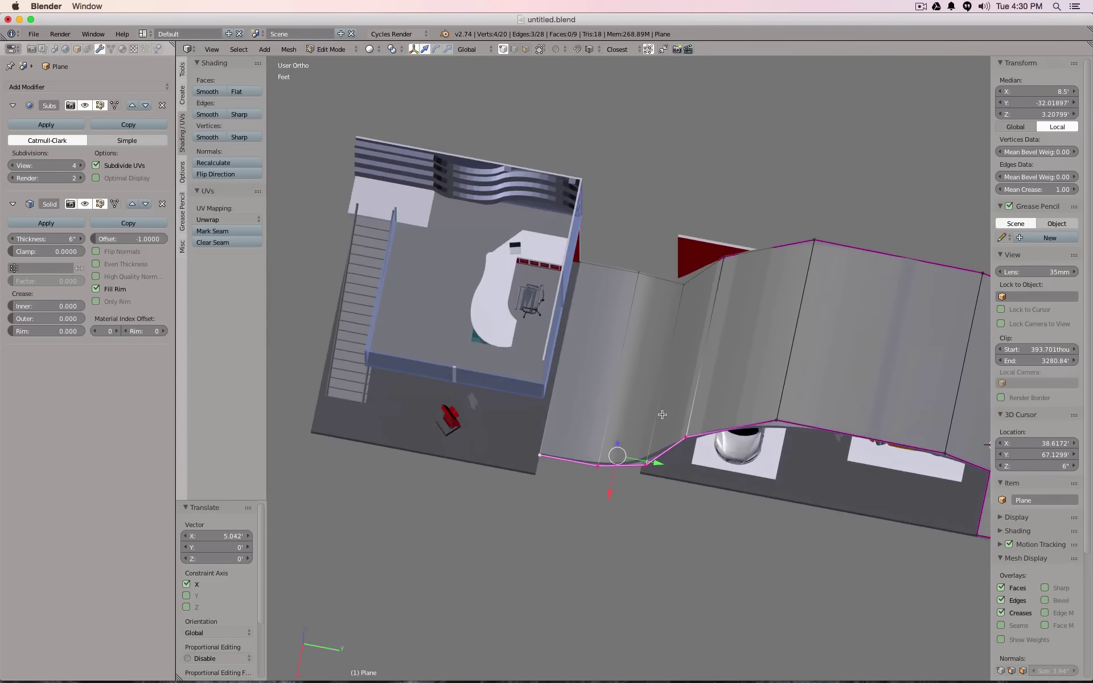
pyautogui.rightClick(639, 273)
pyautogui.moveTo(603, 301); pyautogui.dragTo(837, 249)
pyautogui.click(843, 243)
pyautogui.press('Tab')
# - Select the ribbon and apply Shade Smooth to it
pyautogui.moveTo(766, 336); pyautogui.dragTo(830, 273, button='middle')
pyautogui.press('space')
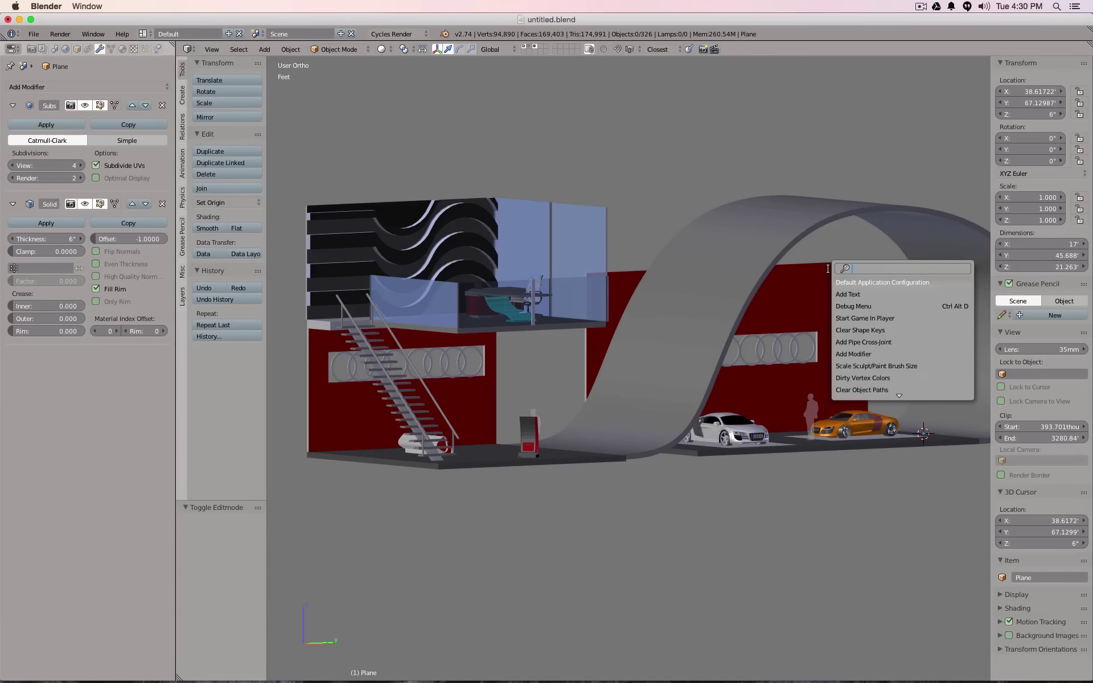
pyautogui.write('shade')
pyautogui.press('Return')
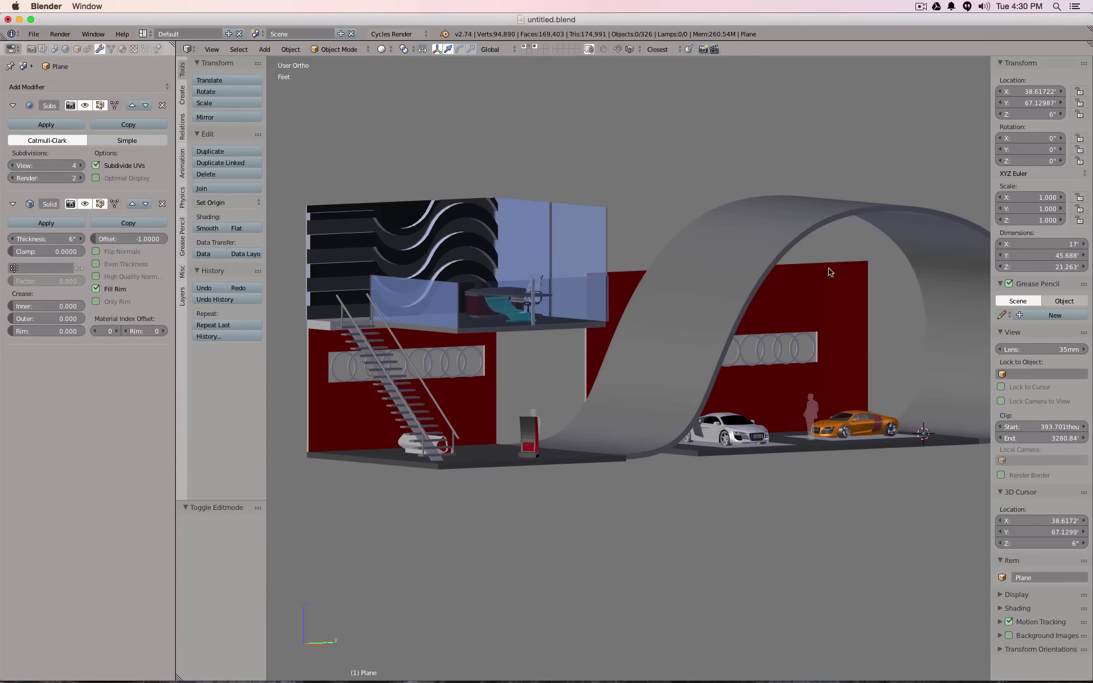
pyautogui.rightClick(763, 219)
pyautogui.press('z')
pyautogui.press('space')
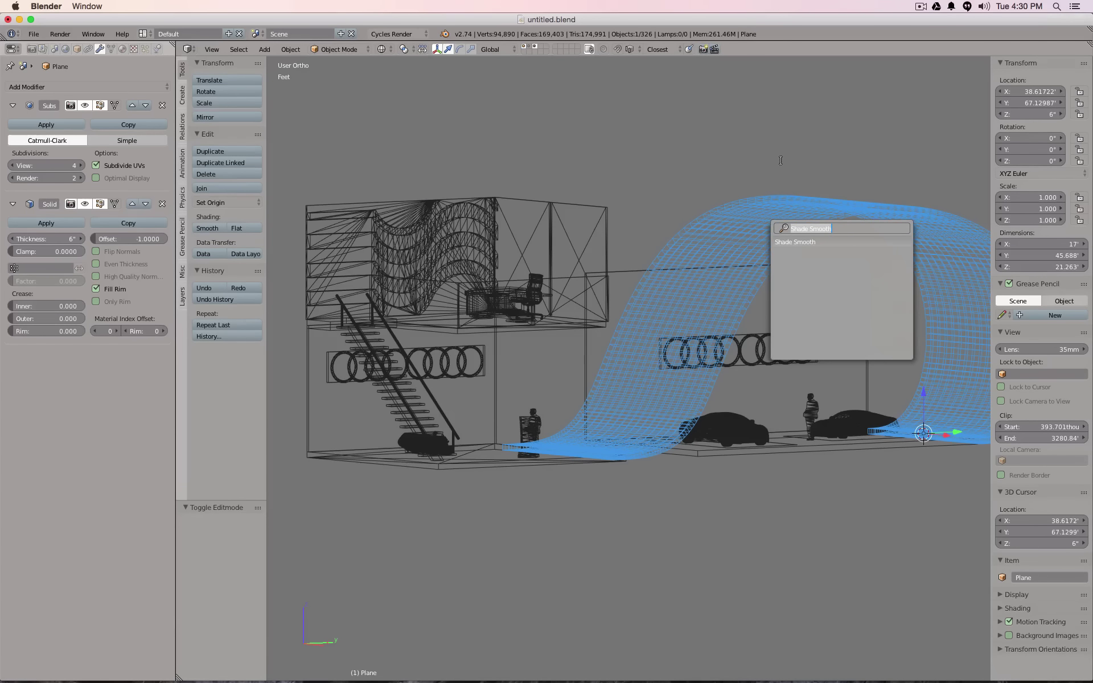
pyautogui.press('Return')
pyautogui.press('z')
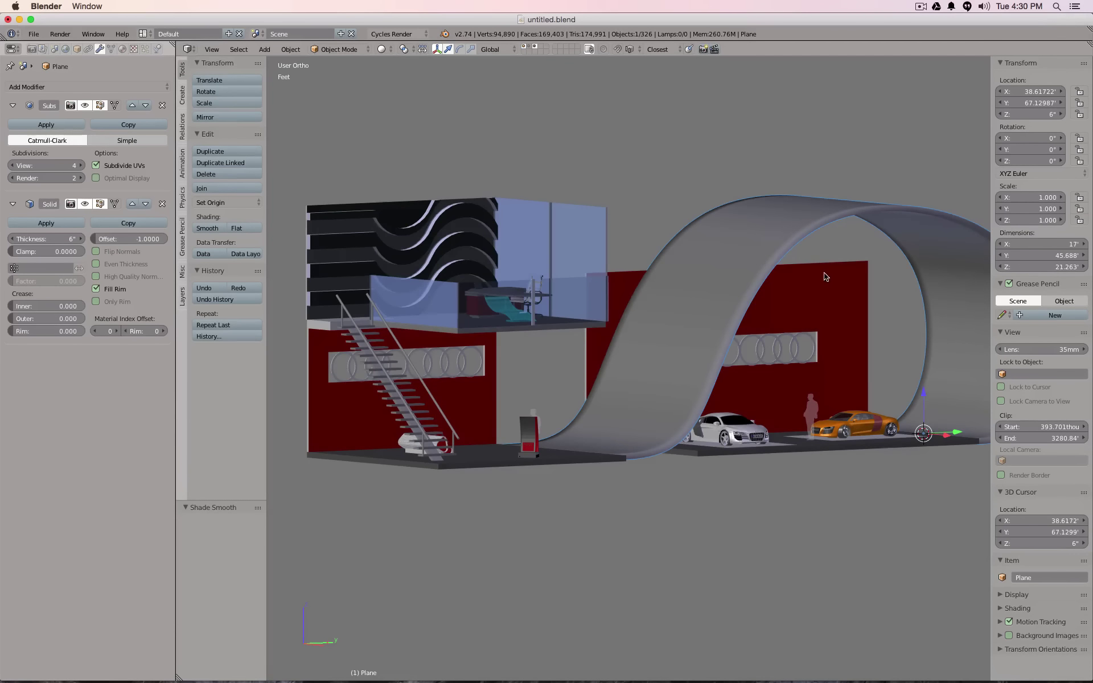
# - Add an Edge Split modifier with a 30° split angle to the ribbon
pyautogui.moveTo(825, 275); pyautogui.dragTo(756, 290, button='middle')
pyautogui.click(80, 87)
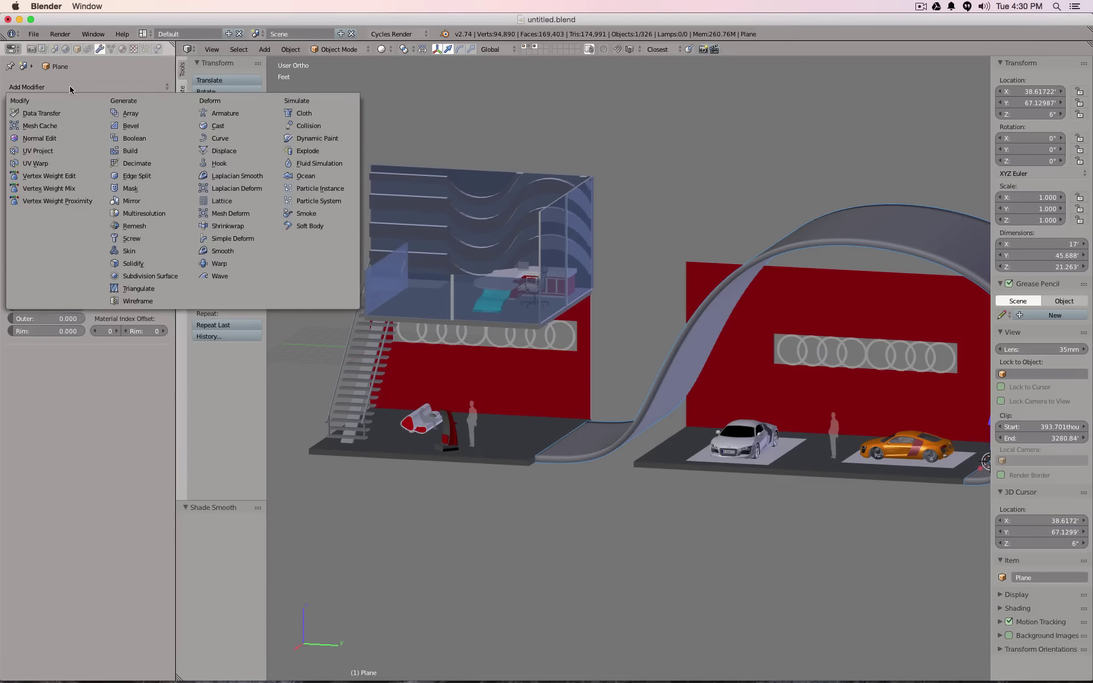
pyautogui.click(139, 181)
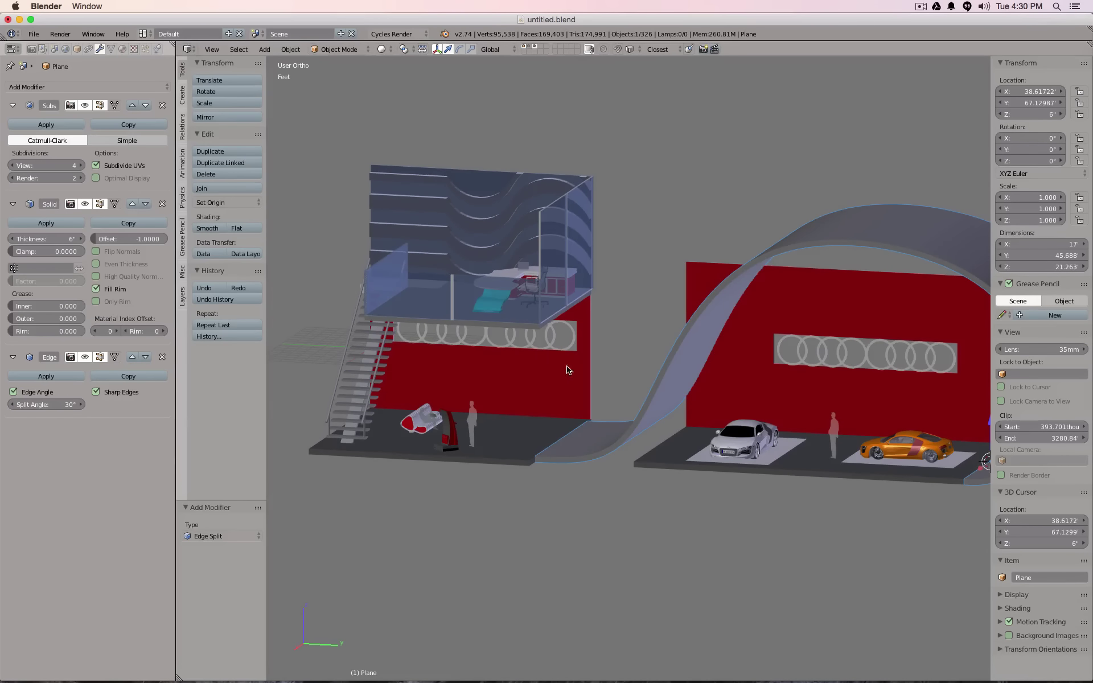
pyautogui.moveTo(569, 370); pyautogui.dragTo(625, 457, button='middle')
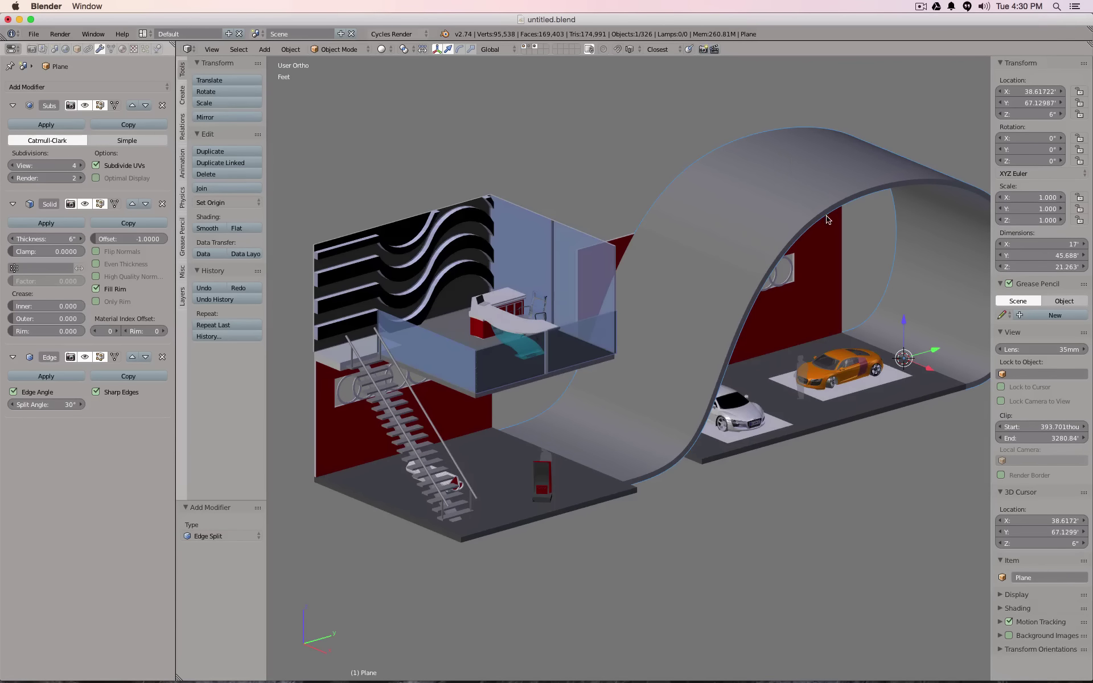
# - Open the ribbon's mesh for editing in the right side view and clear its vertex selection
pyautogui.moveTo(831, 213); pyautogui.dragTo(617, 284, button='middle')
pyautogui.press('KP_3')
pyautogui.press('Tab')
pyautogui.press('z')
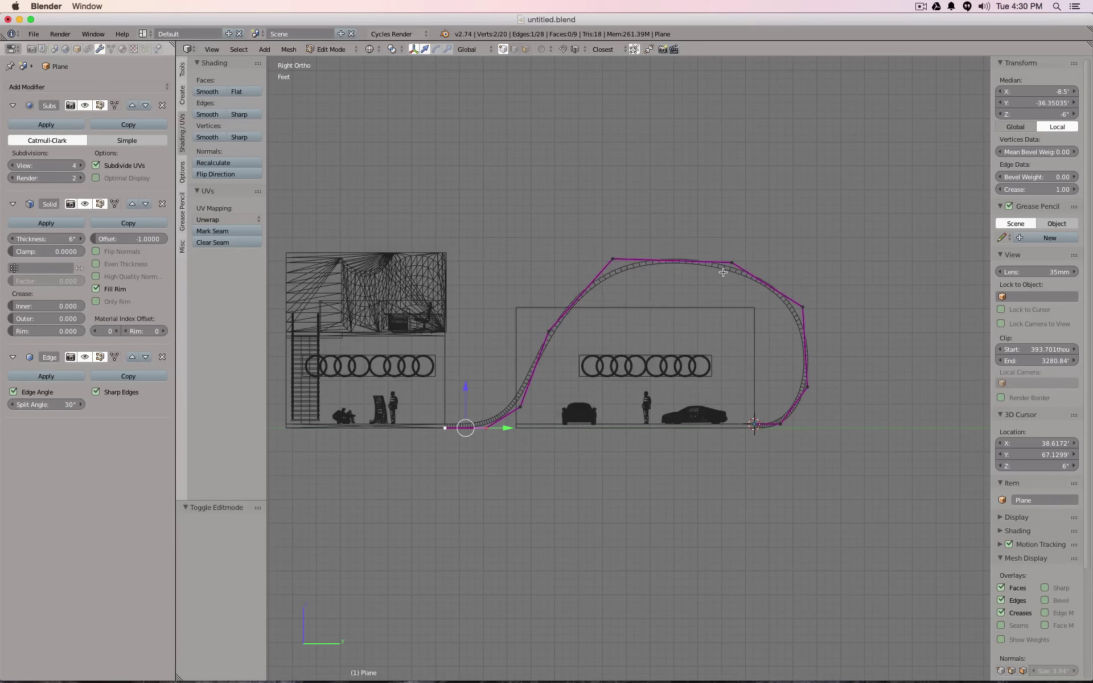
pyautogui.press('z')
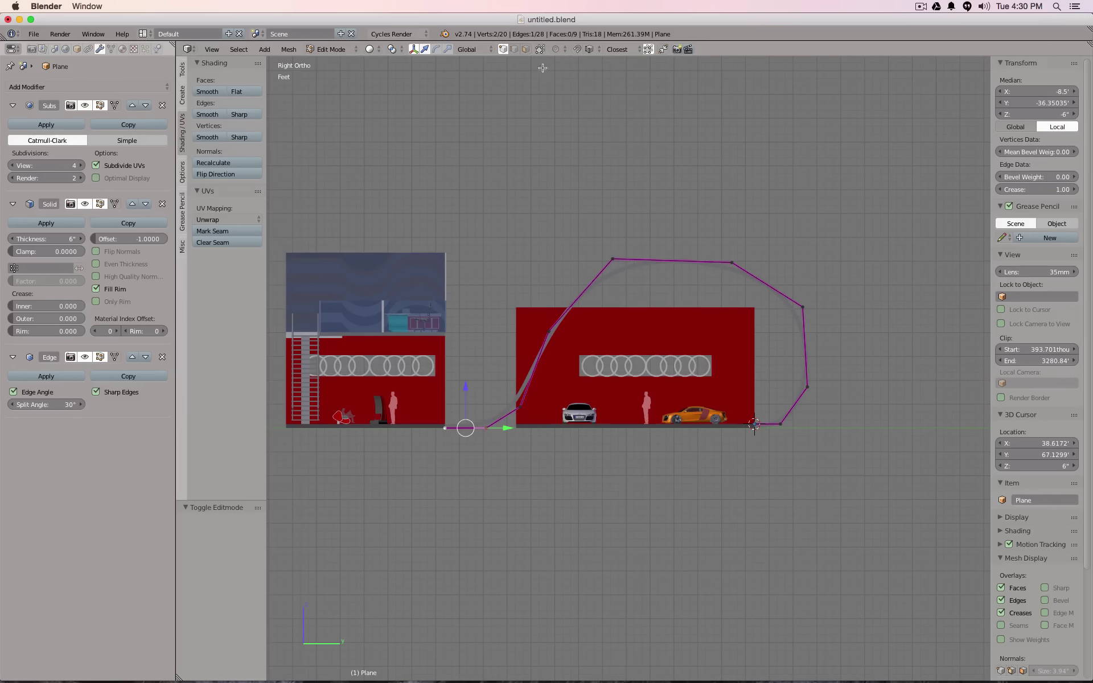
pyautogui.press('b')
pyautogui.moveTo(708, 231); pyautogui.dragTo(775, 313)
pyautogui.moveTo(828, 251); pyautogui.dragTo(789, 277, button='middle')
pyautogui.click(541, 49)
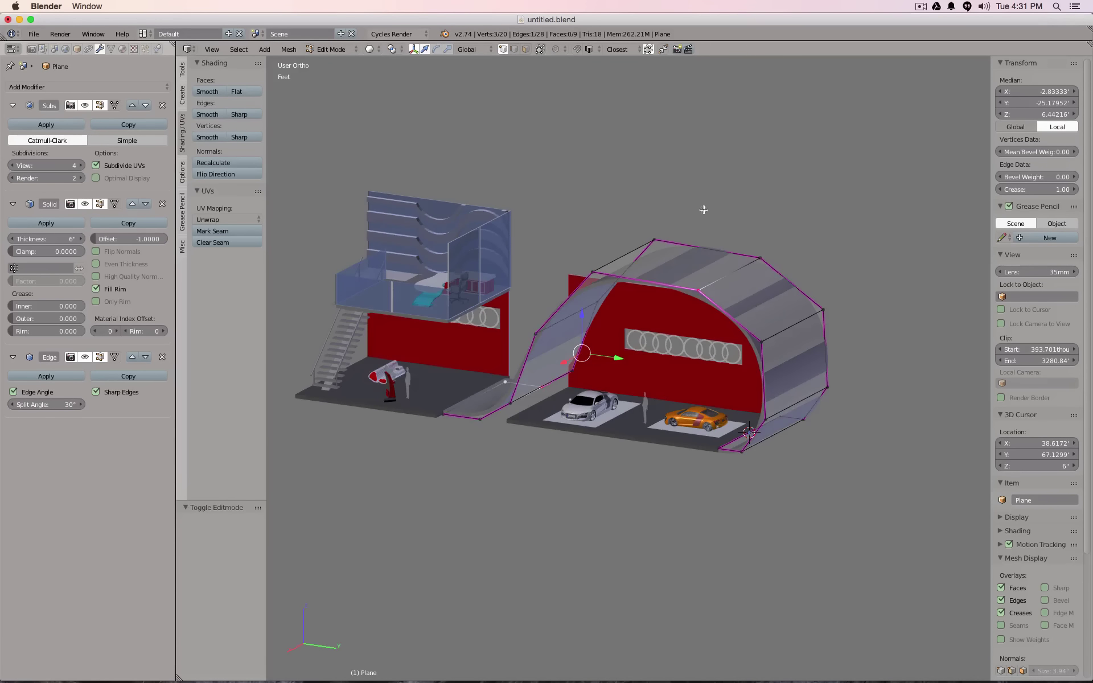
pyautogui.press('KP_3')
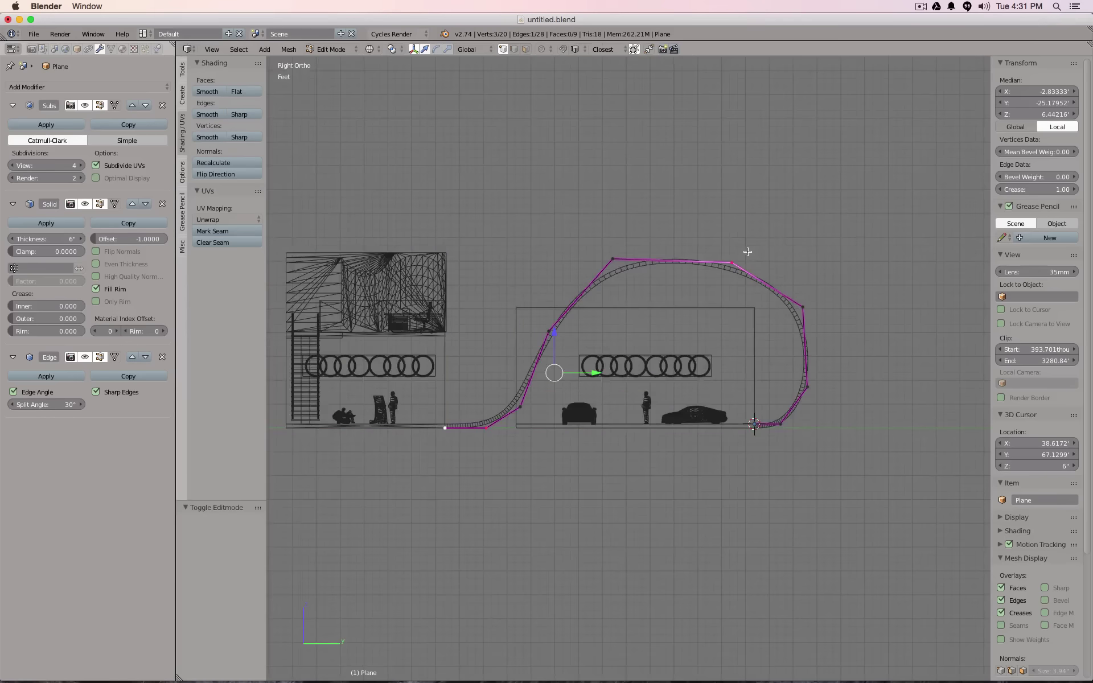
pyautogui.press('a')
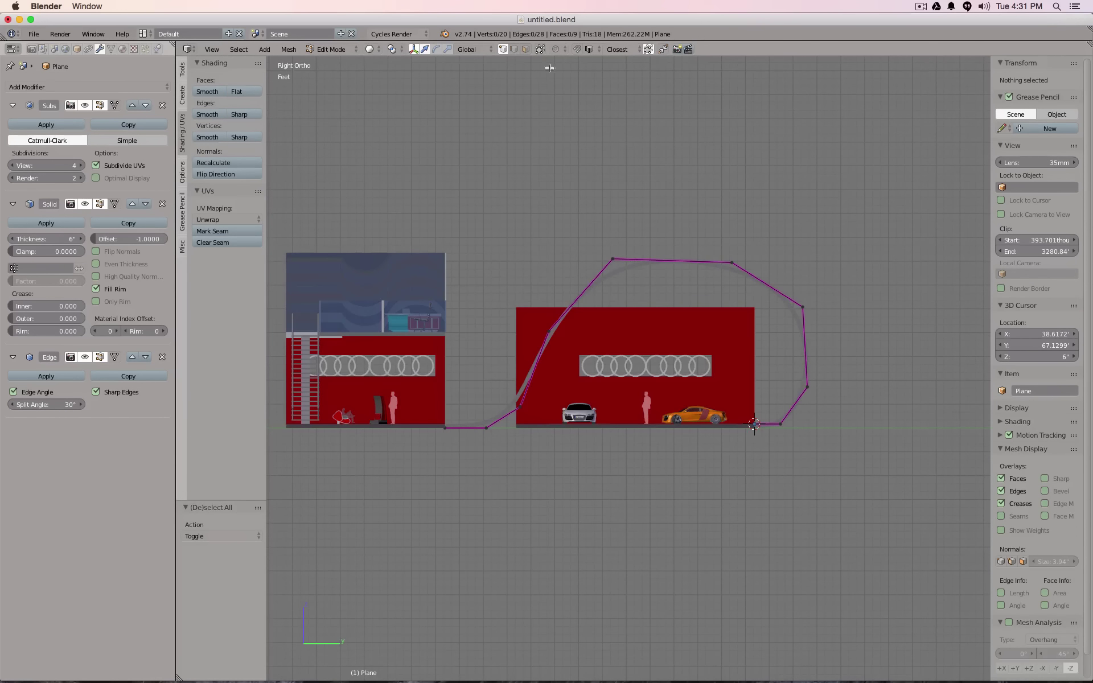
# - Allow selection of hidden vertices, and move the top vertex pair nearest the orange car away from the staircase
pyautogui.click(541, 50)
pyautogui.press('b')
pyautogui.moveTo(688, 196); pyautogui.dragTo(751, 290)
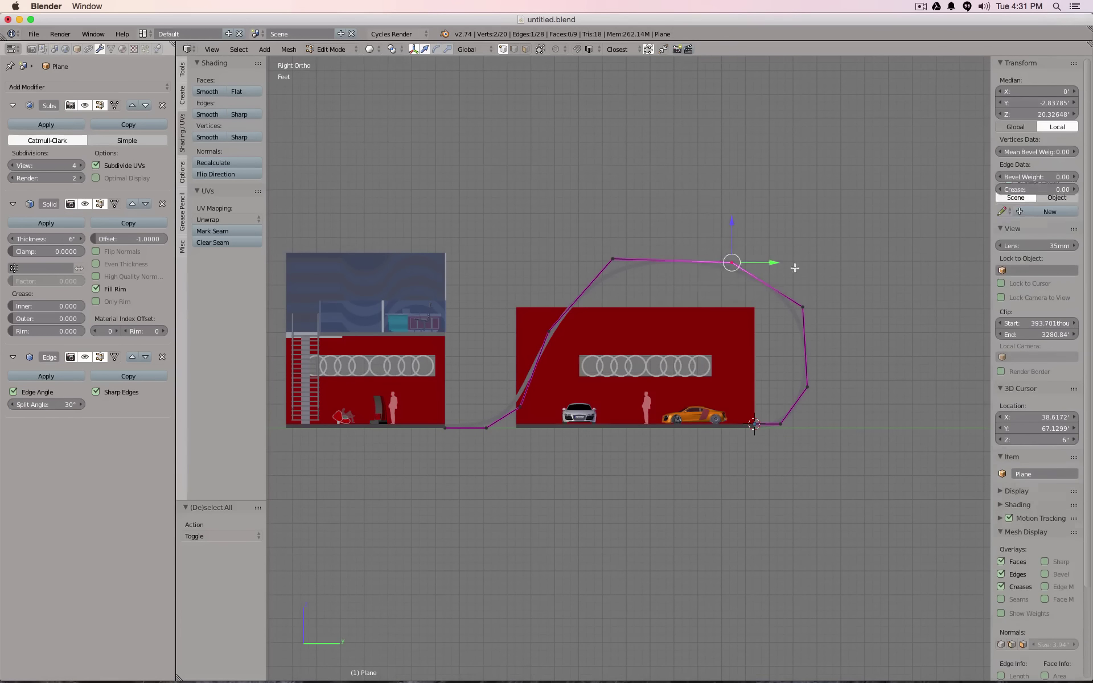
pyautogui.moveTo(795, 268); pyautogui.dragTo(767, 244, button='middle')
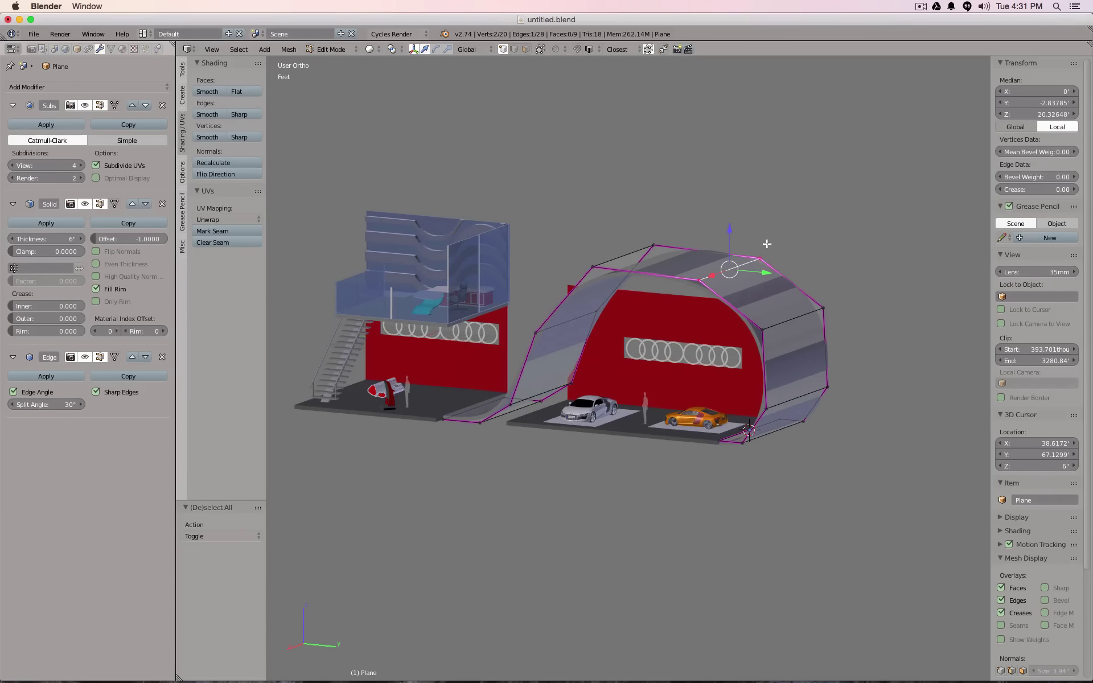
pyautogui.press('KP_1')
pyautogui.press('KP_3')
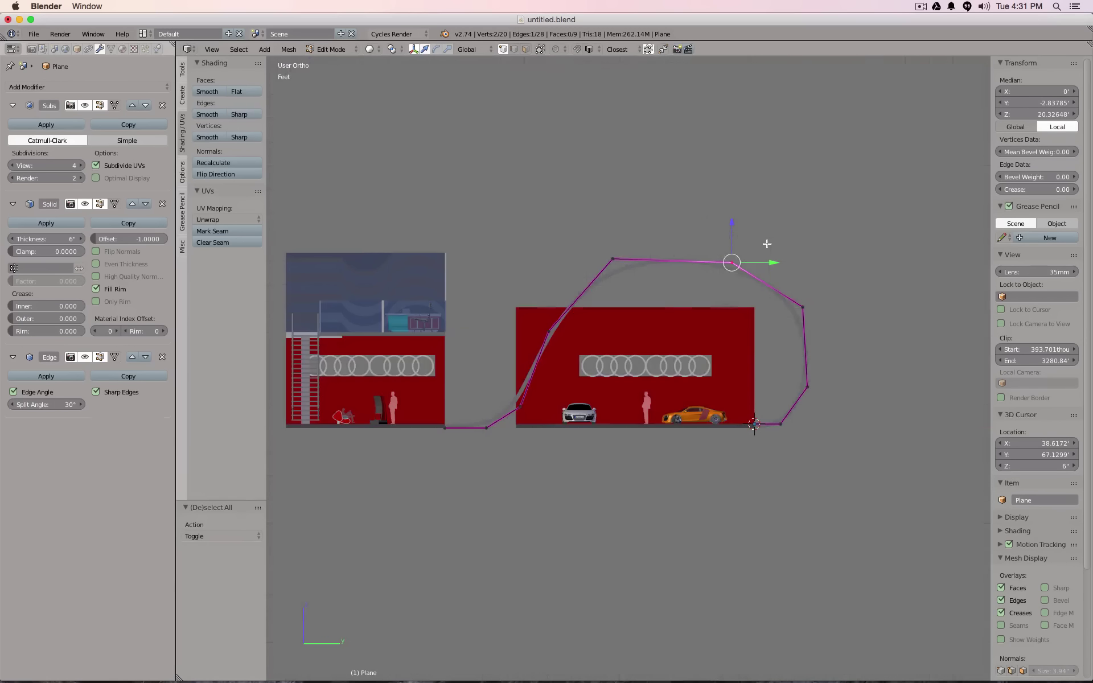
pyautogui.press('g')
pyautogui.click(748, 260)
# - Lower the top vertex pair nearest the staircase and shift it slightly toward the cars
pyautogui.press('a')
pyautogui.press('b')
pyautogui.moveTo(606, 252); pyautogui.dragTo(631, 278)
pyautogui.press('g')
pyautogui.click(634, 285)
# - Move the vertex pair halfway up the ribbon's rising side slightly down and toward the cars
pyautogui.press('a')
pyautogui.press('b')
pyautogui.moveTo(532, 319); pyautogui.dragTo(569, 342)
pyautogui.press('g')
pyautogui.click(575, 346)
# - Move the vertex pair at the foot of the rising side down and toward the cars, and clear the selection
pyautogui.press('a')
pyautogui.press('b')
pyautogui.moveTo(510, 390); pyautogui.dragTo(538, 419)
pyautogui.scroll(4, 553, 372)
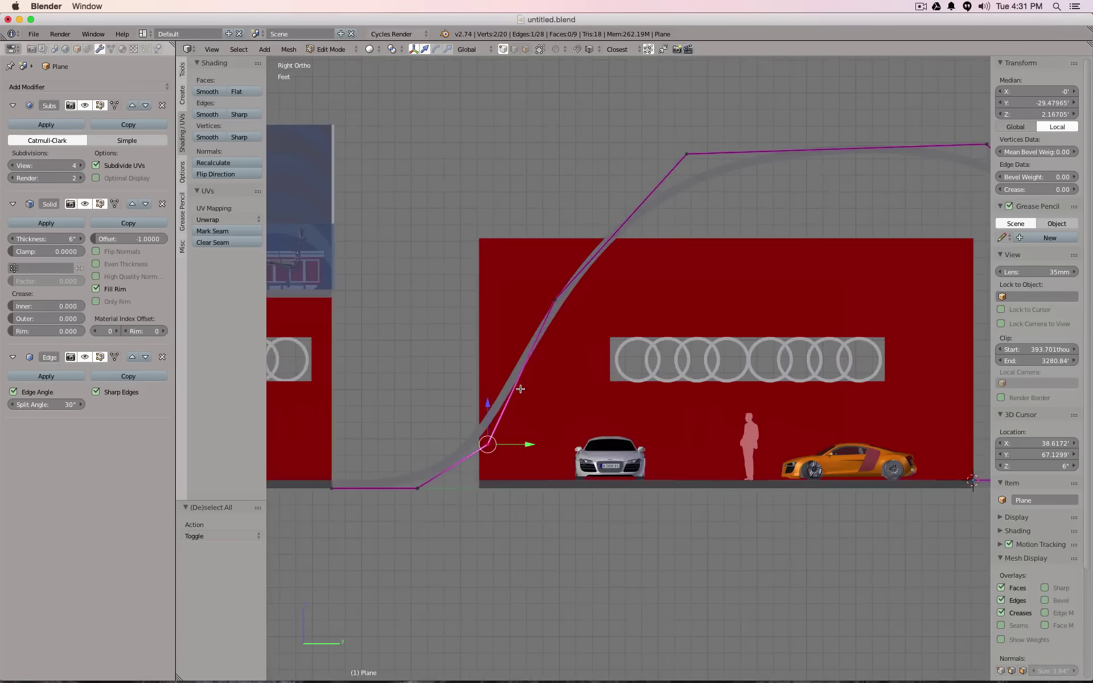
pyautogui.press('g')
pyautogui.click(549, 411)
pyautogui.press('a')
pyautogui.scroll(-5, 553, 363)
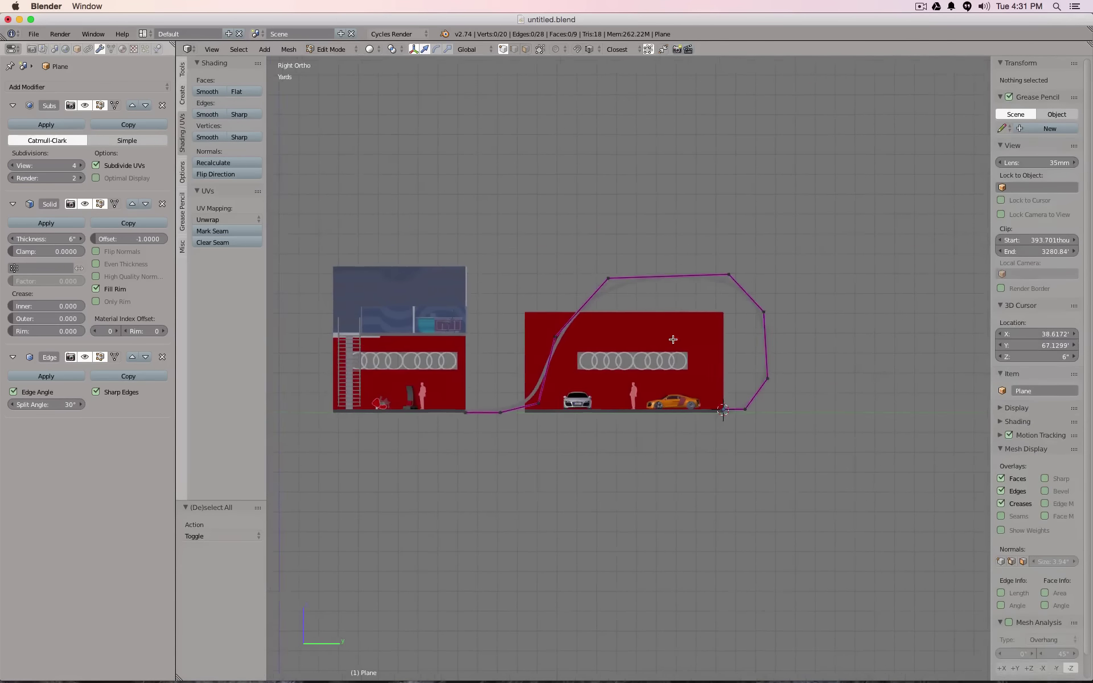
# - Move the upper vertex pair of the ribbon's far-end curve outward and down
pyautogui.scroll(3, 723, 313)
pyautogui.press('a')
pyautogui.press('a')
pyautogui.press('b')
pyautogui.moveTo(679, 276); pyautogui.dragTo(761, 335)
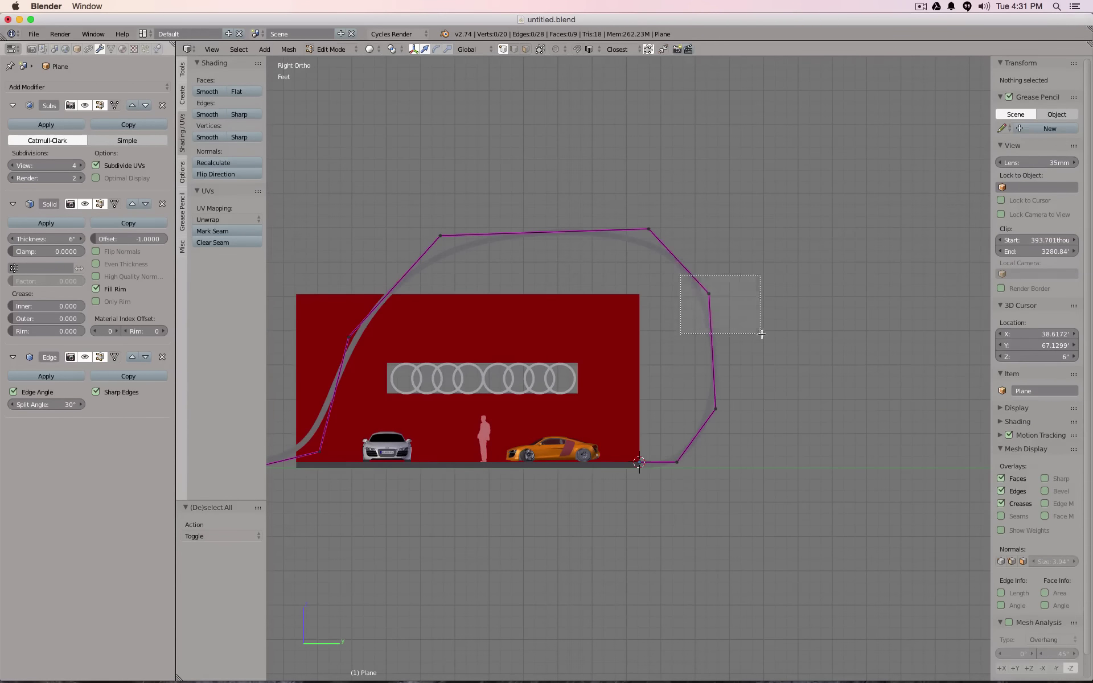
pyautogui.press('g')
pyautogui.click(780, 356)
# - Lower the lower side vertex pair of the ribbon's far-end curve slightly
pyautogui.press('a')
pyautogui.press('b')
pyautogui.moveTo(695, 397); pyautogui.dragTo(755, 432)
pyautogui.press('g')
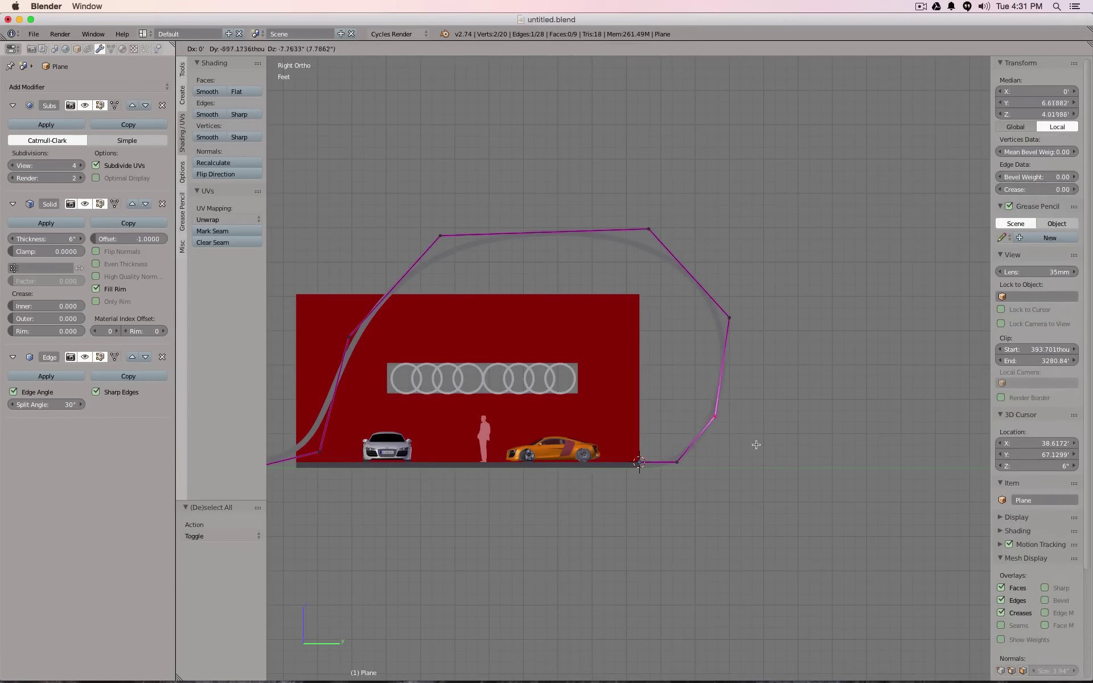
pyautogui.click(754, 443)
# - Move the far-end top vertex pair by -1.045' in Y and 3.583" in Z, and leave mesh editing
pyautogui.press('a')
pyautogui.press('b')
pyautogui.moveTo(622, 200); pyautogui.dragTo(675, 258)
pyautogui.press('g')
pyautogui.click(667, 255)
pyautogui.press('Tab')
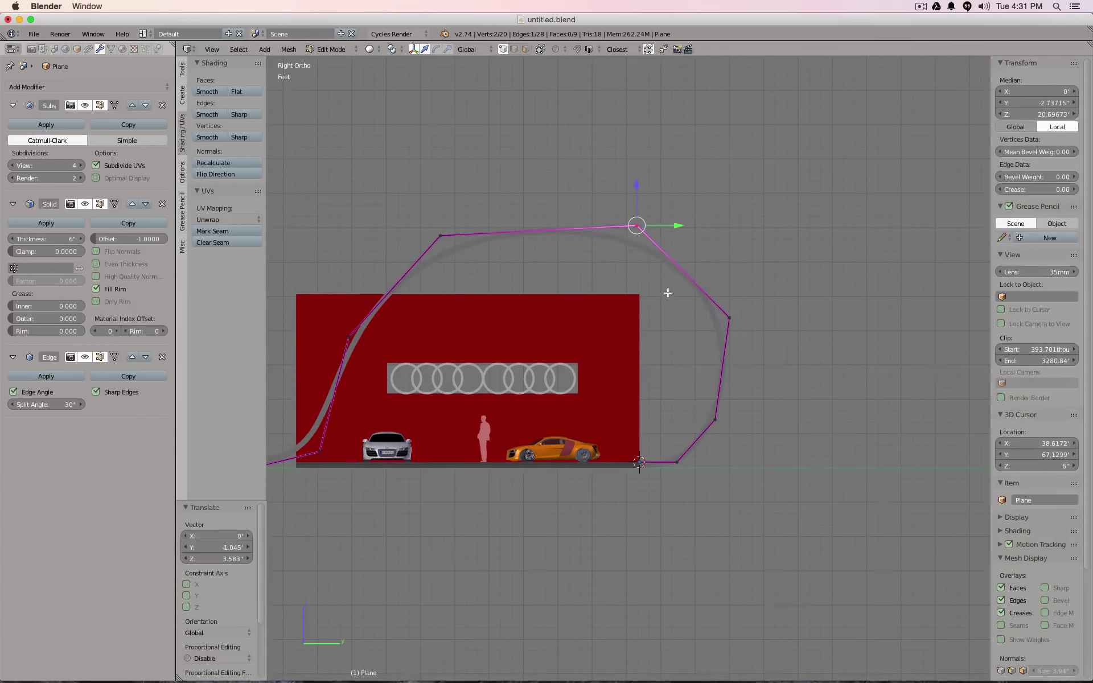
pyautogui.scroll(-3, 667, 255)
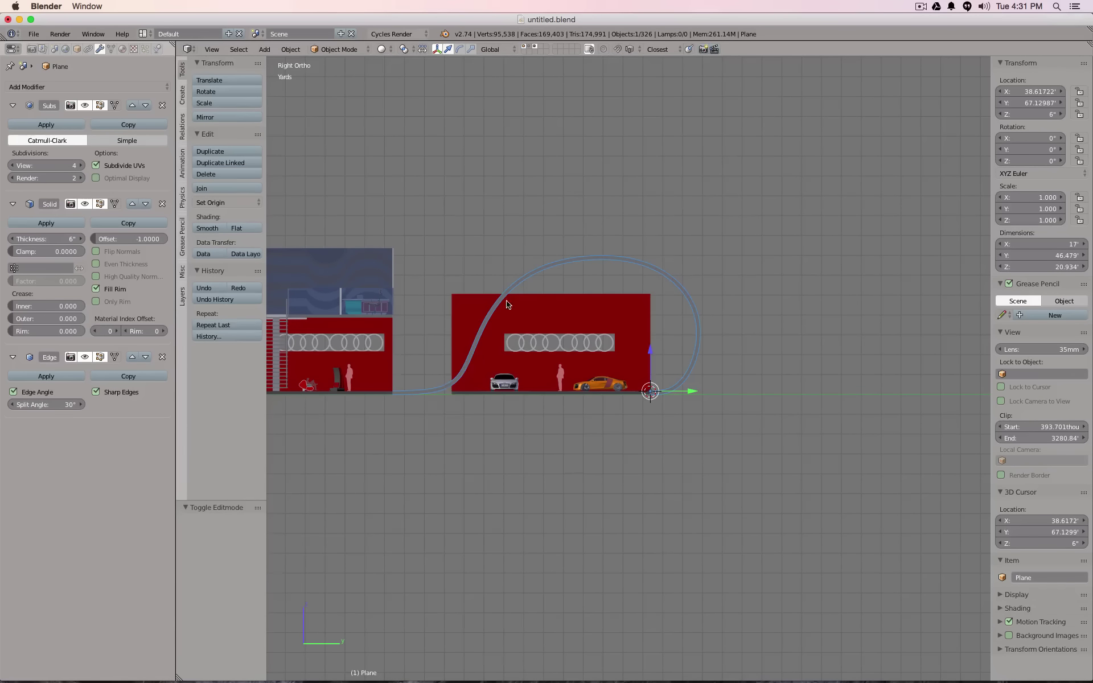
# - Reopen the ribbon mesh with nothing selected and make the editing cage follow the Subdivision Surface result
pyautogui.press('Tab')
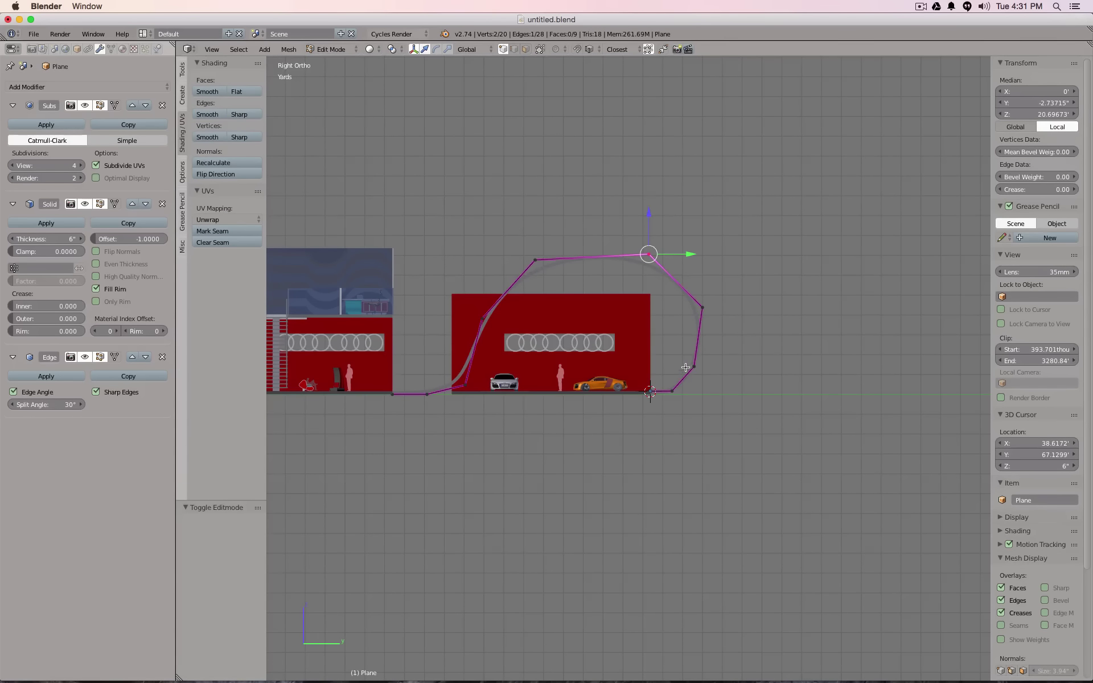
pyautogui.press('a')
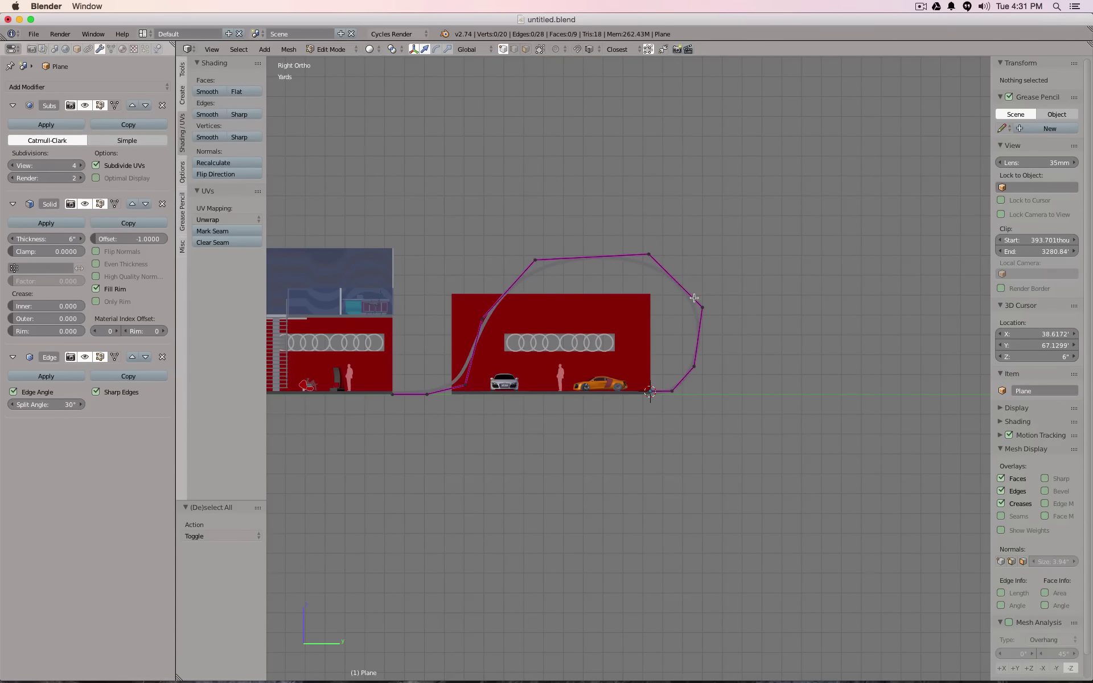
pyautogui.click(114, 105)
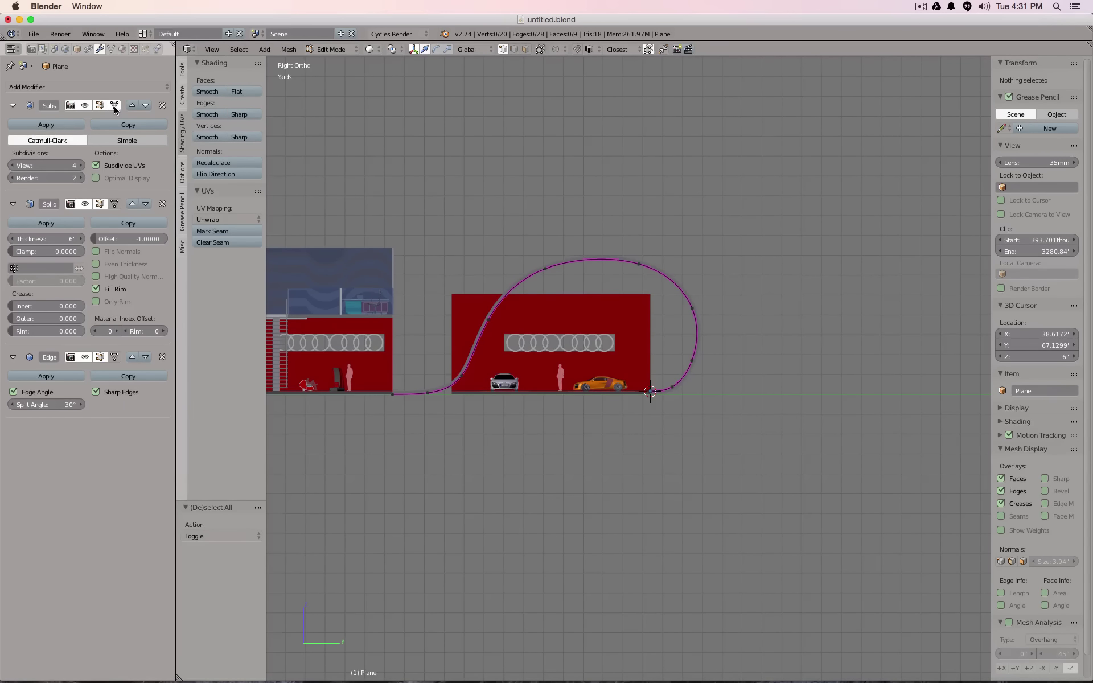
pyautogui.click(114, 106)
pyautogui.click(114, 106)
pyautogui.click(115, 105)
pyautogui.click(115, 106)
pyautogui.click(114, 109)
pyautogui.click(114, 110)
# - Nudge the far-end top vertex pair slightly outward on the smoothed cage
pyautogui.press('b')
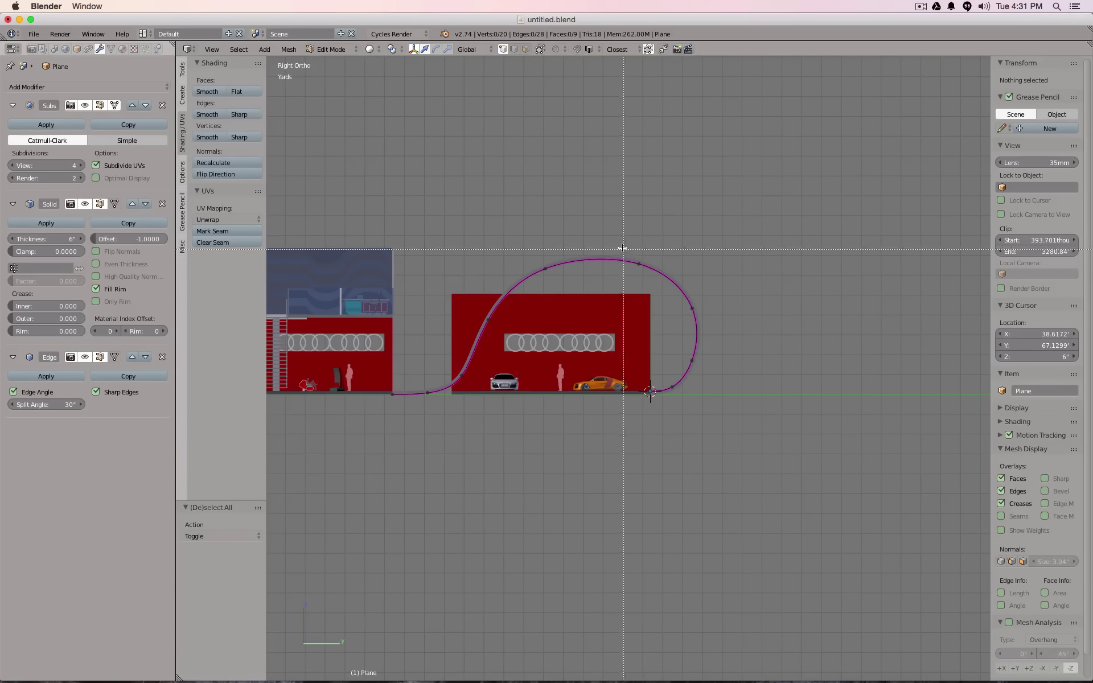
pyautogui.moveTo(618, 238); pyautogui.dragTo(662, 282)
pyautogui.press('g')
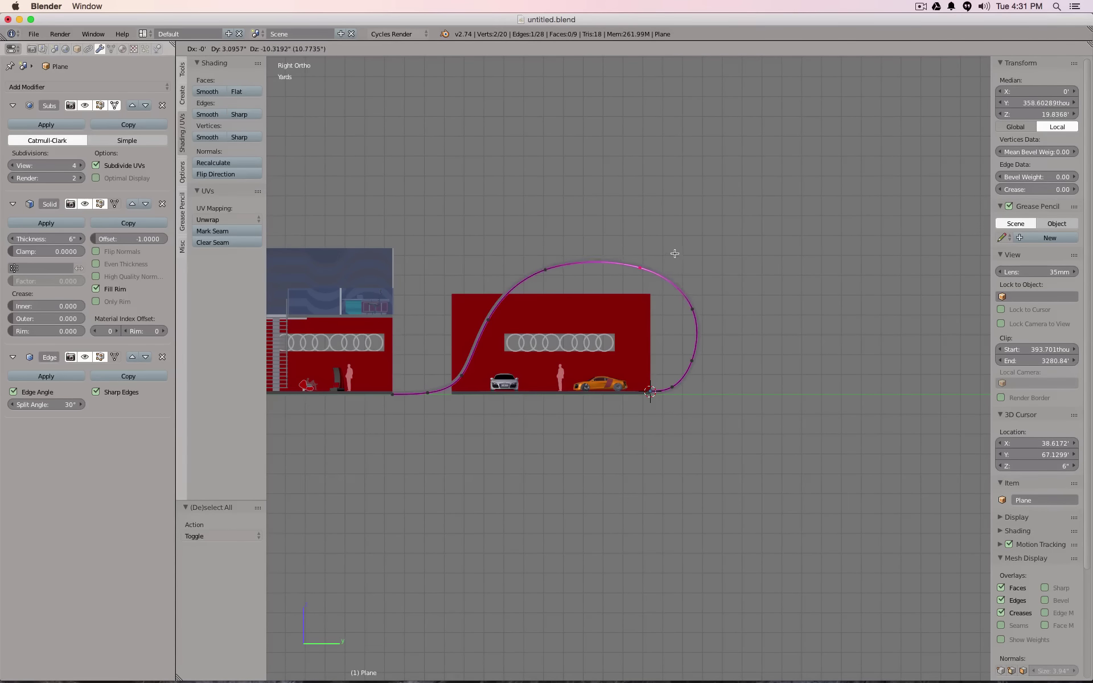
pyautogui.click(674, 252)
# - Move the far-end curve's upper side pair outward and up and its lower pair outward about 9.3" in Y; leave mesh editing
pyautogui.rightClick(711, 316)
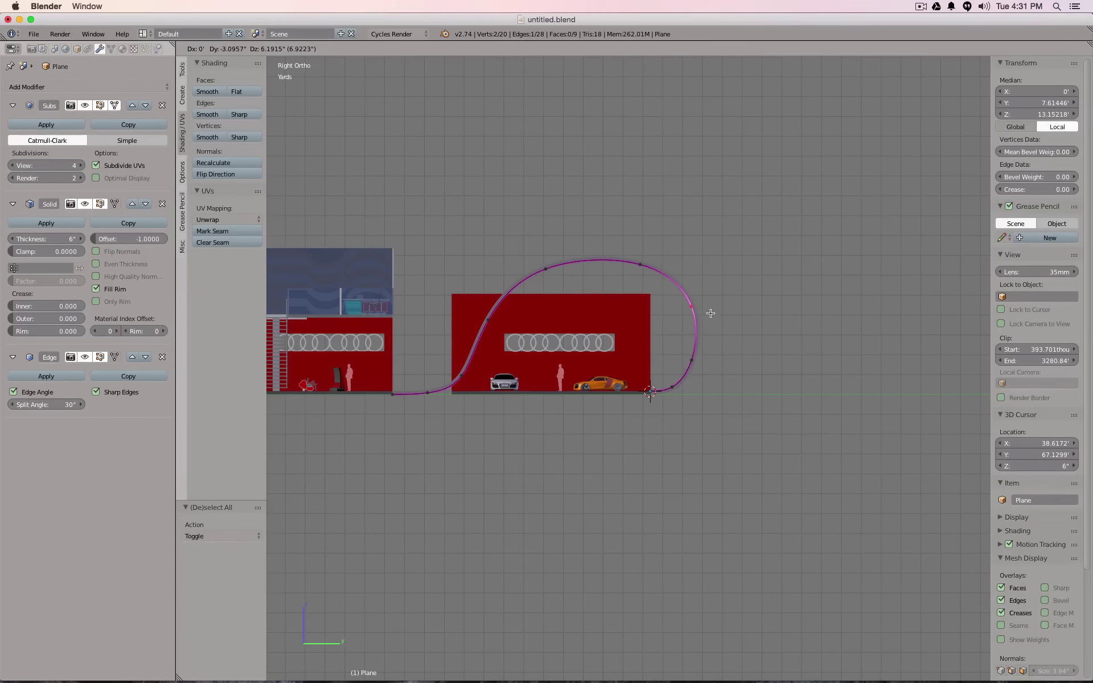
pyautogui.rightClick(698, 366)
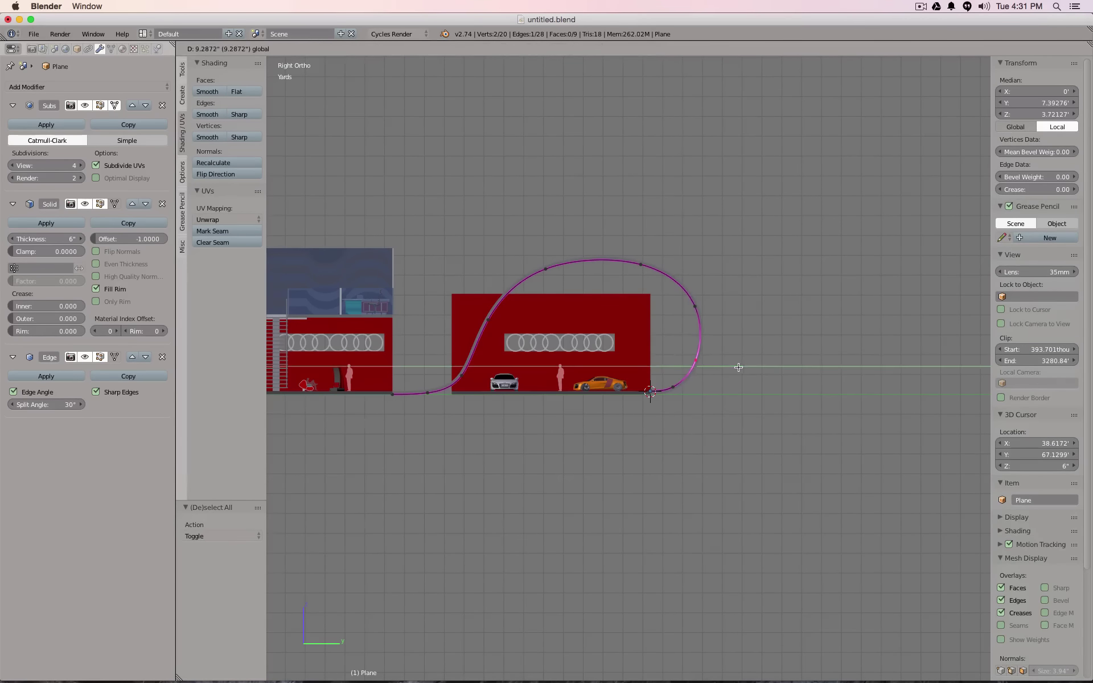
pyautogui.scroll(4, 734, 368)
pyautogui.press('a')
pyautogui.scroll(-2, 735, 368)
pyautogui.moveTo(625, 386); pyautogui.dragTo(573, 371, button='middle')
pyautogui.press('Tab')
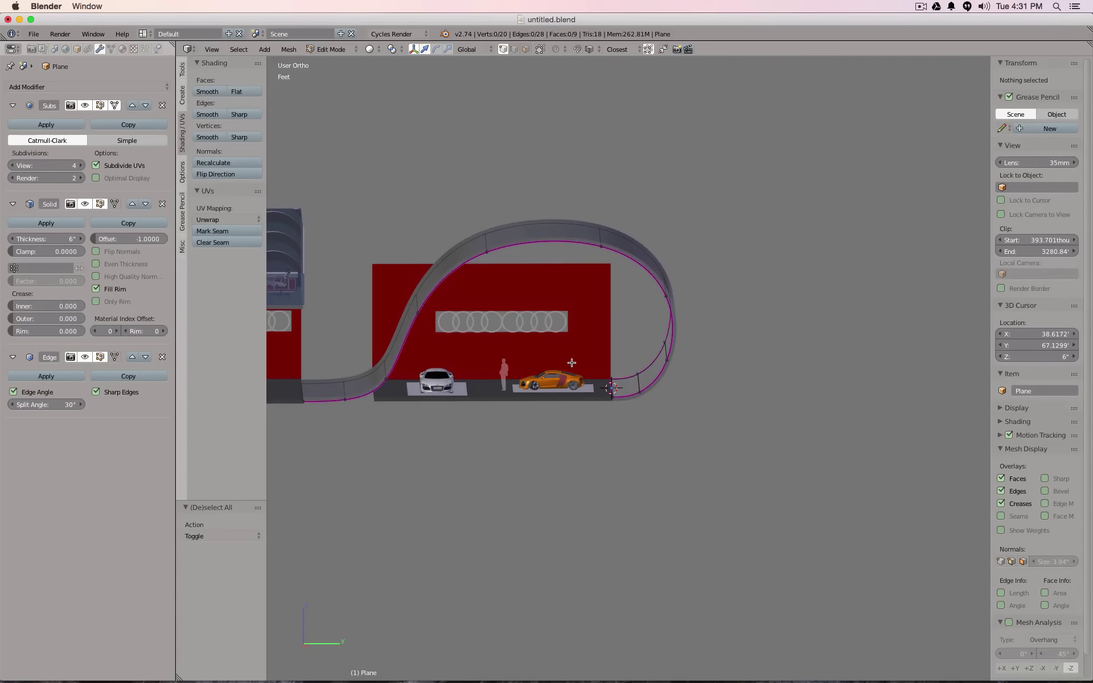
pyautogui.press('KP_3')
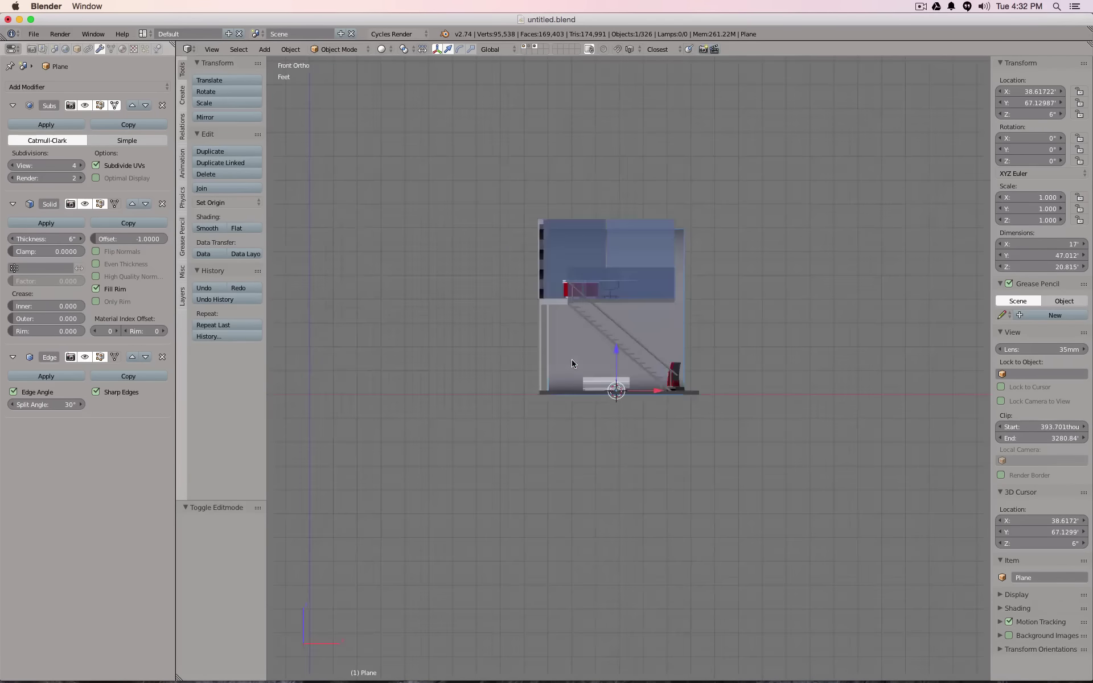
# - Lower the vertex pair midway up the ribbon's rising section slightly along Z, and leave mesh editing
pyautogui.keyDown('shift'); pyautogui.moveTo(493, 288); pyautogui.dragTo(598, 247, button='middle'); pyautogui.keyUp('shift')
pyautogui.scroll(2, 535, 296)
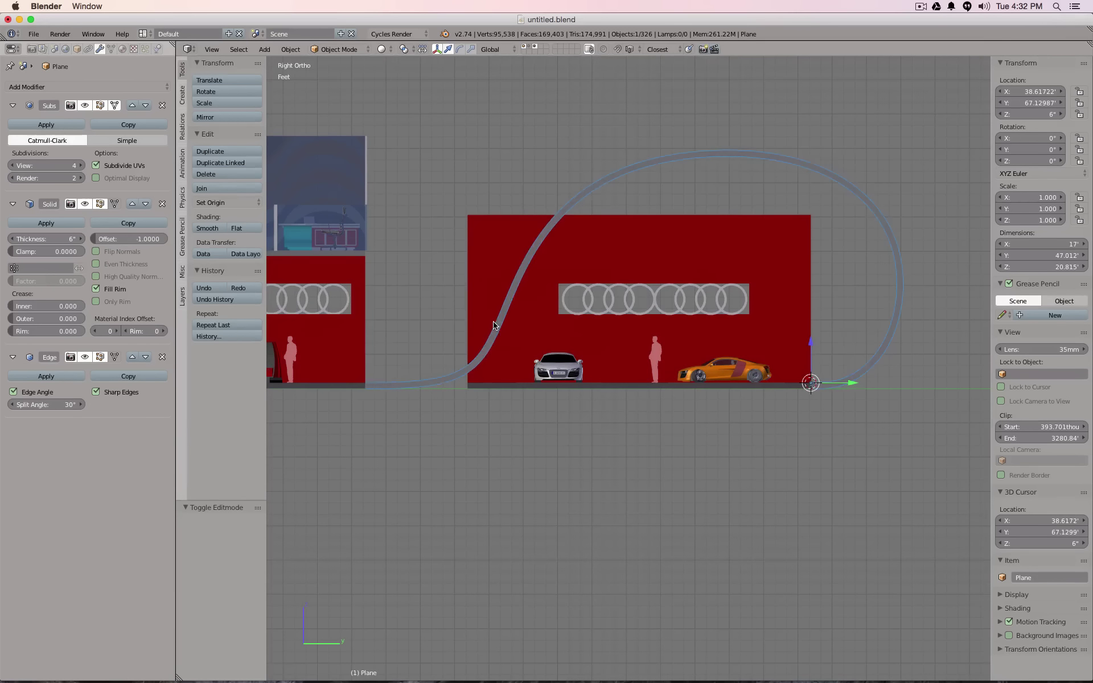
pyautogui.press('Tab')
pyautogui.press('a')
pyautogui.press('a')
pyautogui.press('b')
pyautogui.moveTo(393, 327); pyautogui.dragTo(485, 372)
pyautogui.press('a')
pyautogui.press('b')
pyautogui.moveTo(475, 330); pyautogui.dragTo(481, 336)
pyautogui.press('a')
pyautogui.press('b')
pyautogui.moveTo(509, 248); pyautogui.dragTo(546, 266)
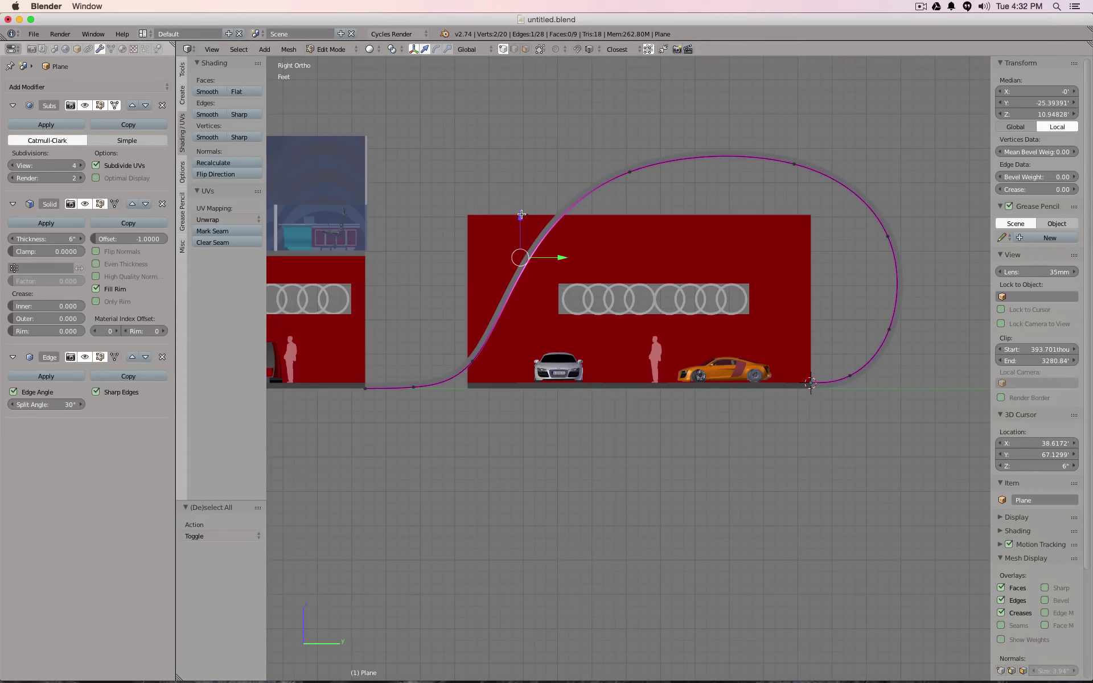
pyautogui.moveTo(522, 215); pyautogui.dragTo(521, 224)
pyautogui.press('Tab')
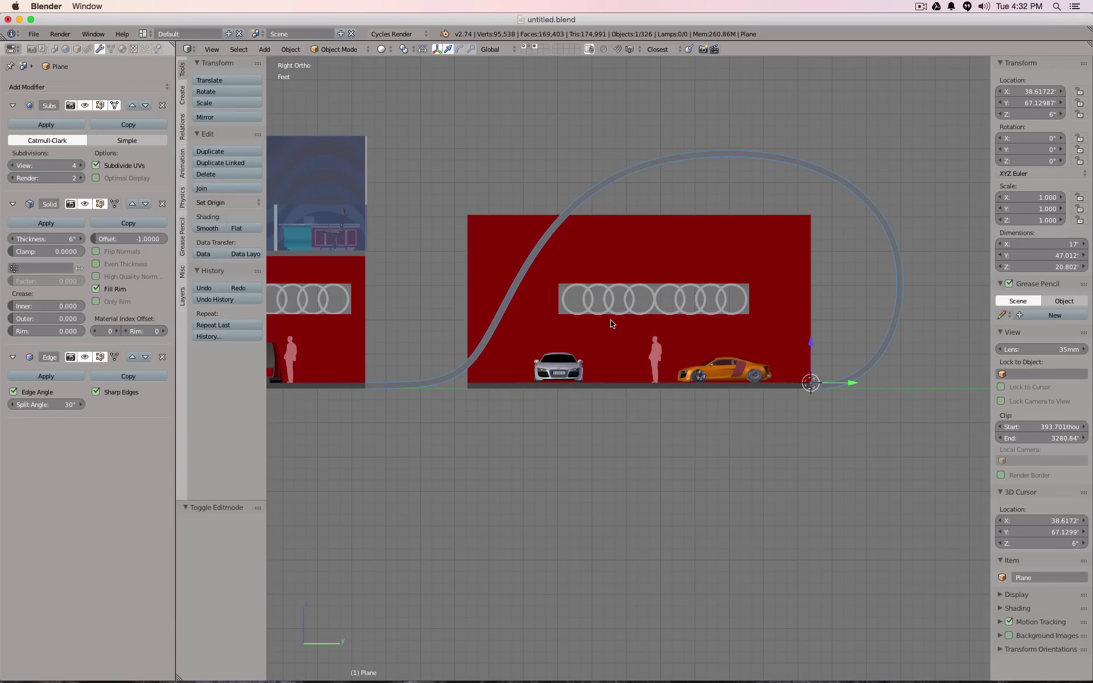
# - Save the scene over the existing untitled.blend file
pyautogui.scroll(5, 612, 324)
pyautogui.hscroll(-5, 612, 324)
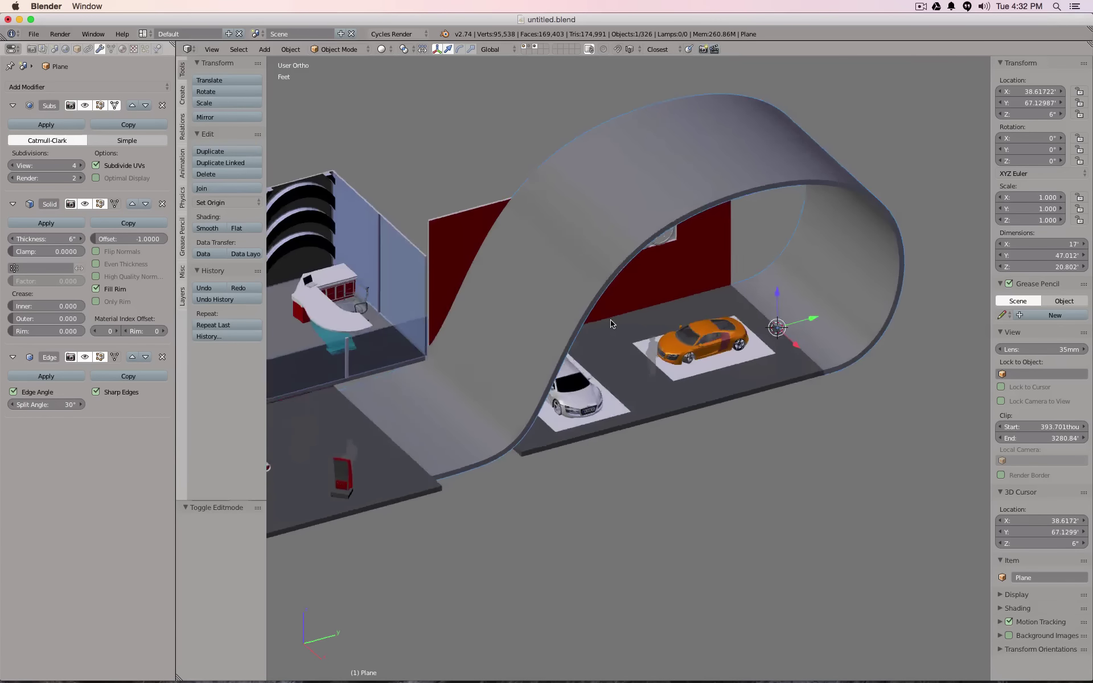
pyautogui.scroll(-3, 612, 324)
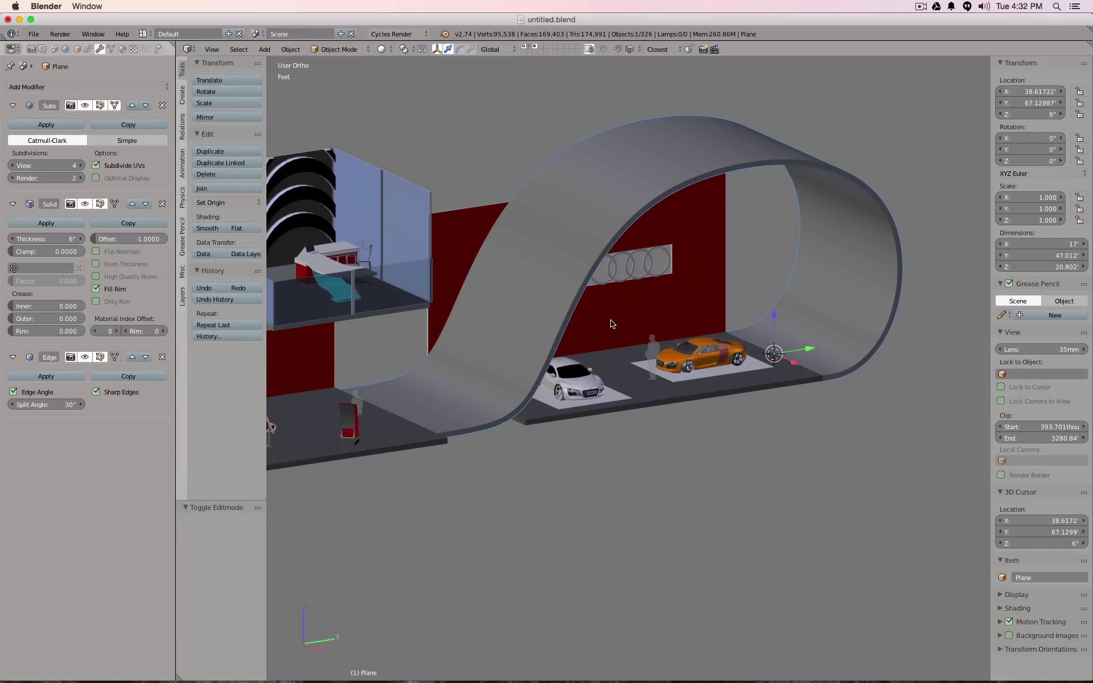
pyautogui.press('super+s')
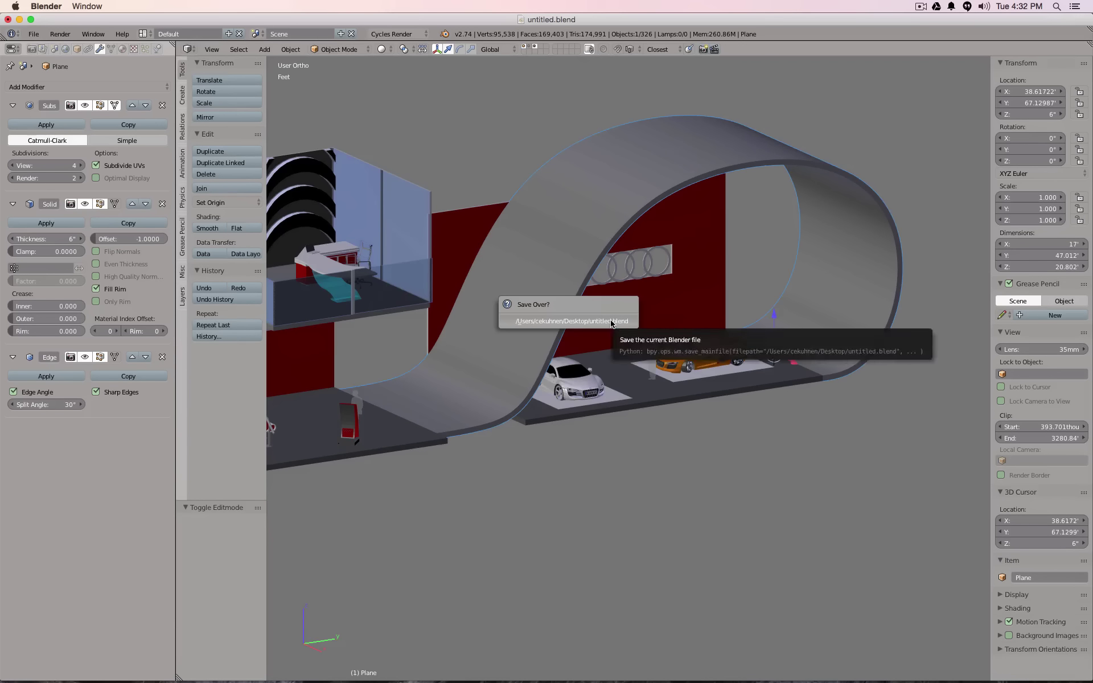
pyautogui.click(612, 324)
# - Try to apply the scale of the human silhouette standing between the two cars
pyautogui.moveTo(589, 429); pyautogui.dragTo(517, 435, button='middle')
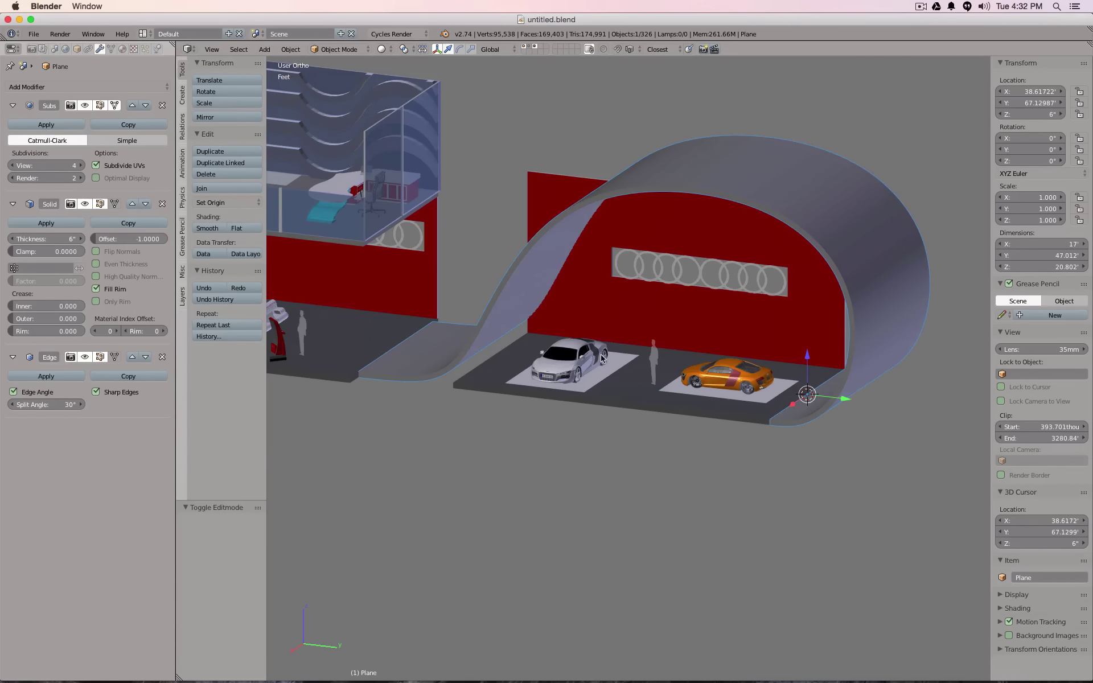
pyautogui.rightClick(653, 359)
pyautogui.press('KP_1')
pyautogui.press('KP_3')
pyautogui.press('z')
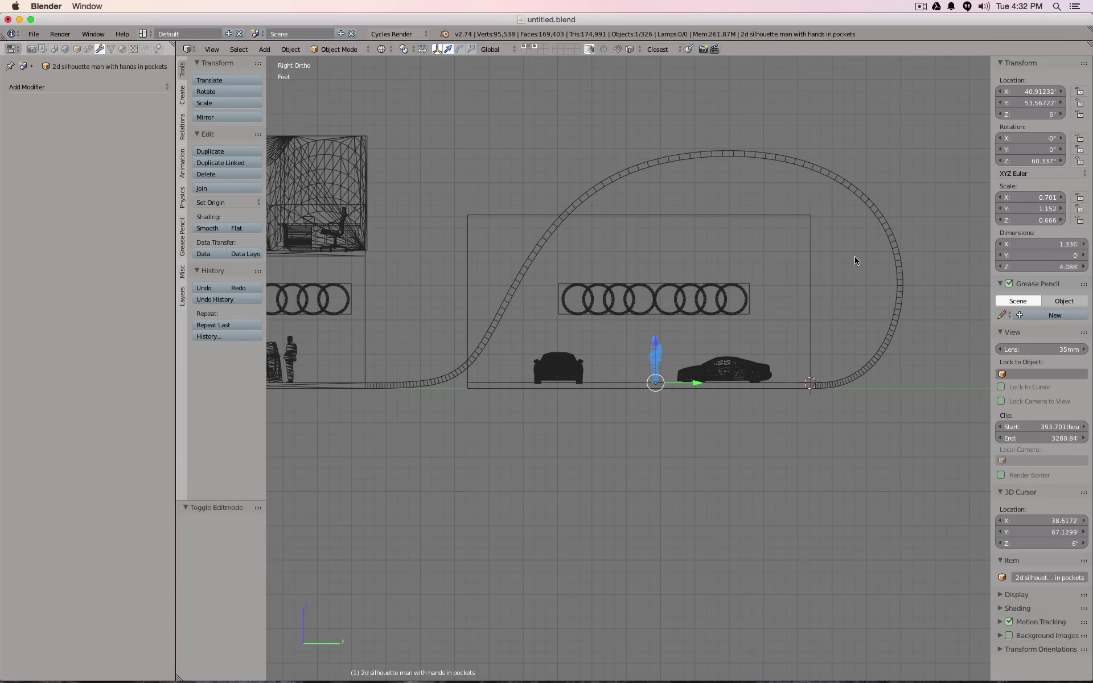
pyautogui.click(291, 49)
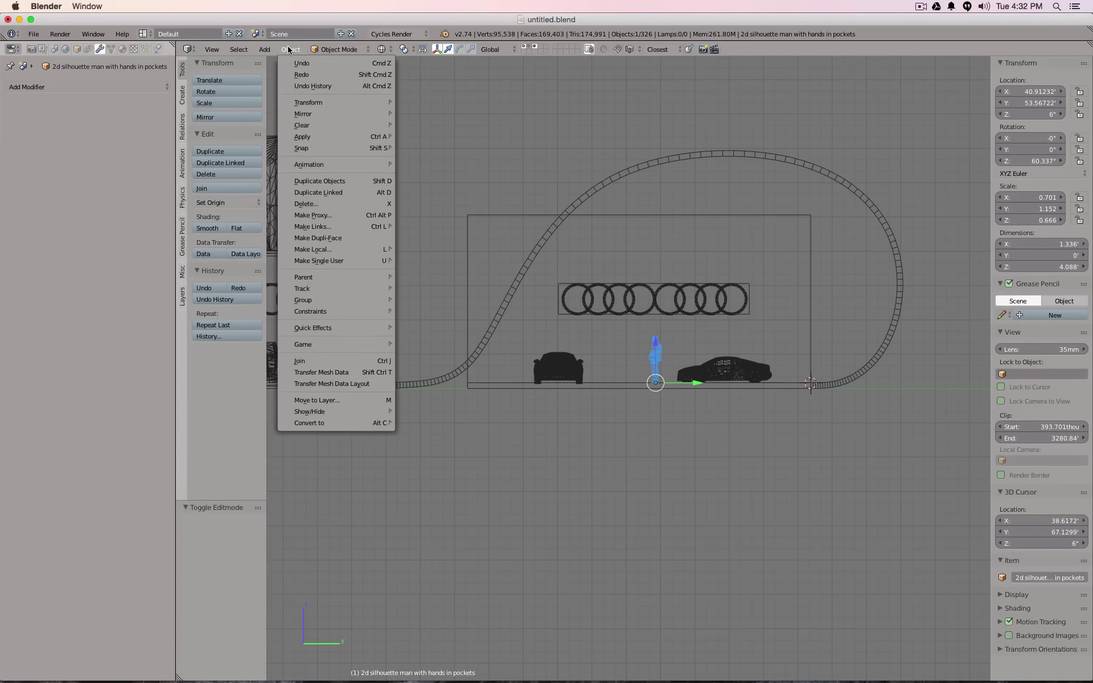
pyautogui.moveTo(352, 301)
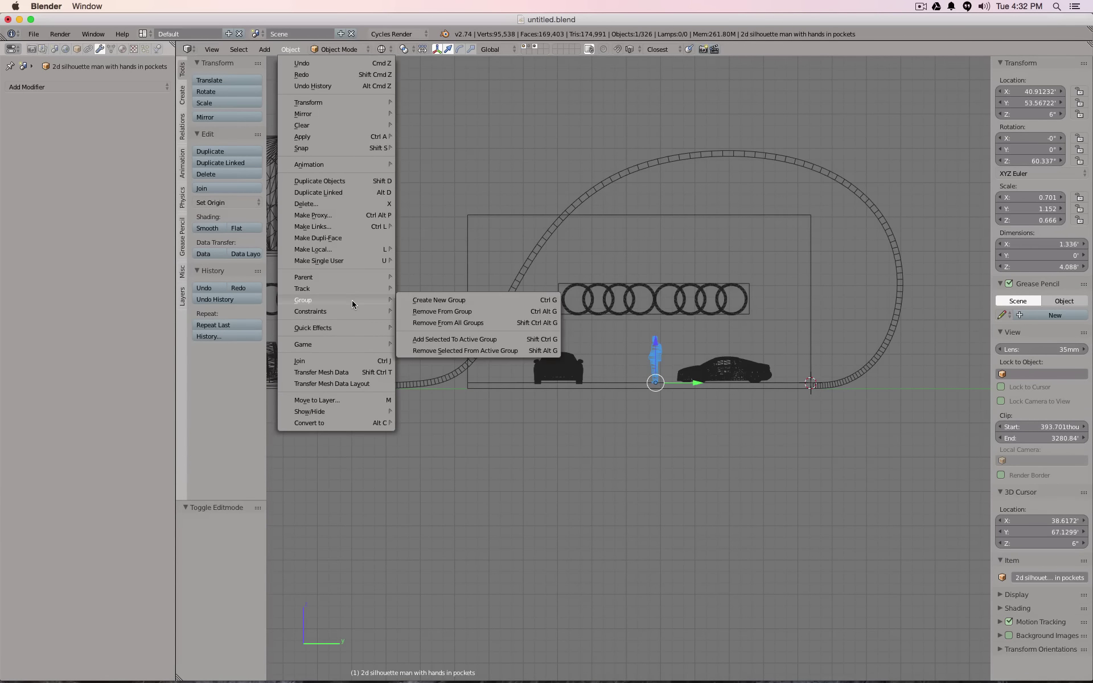
pyautogui.moveTo(336, 148)
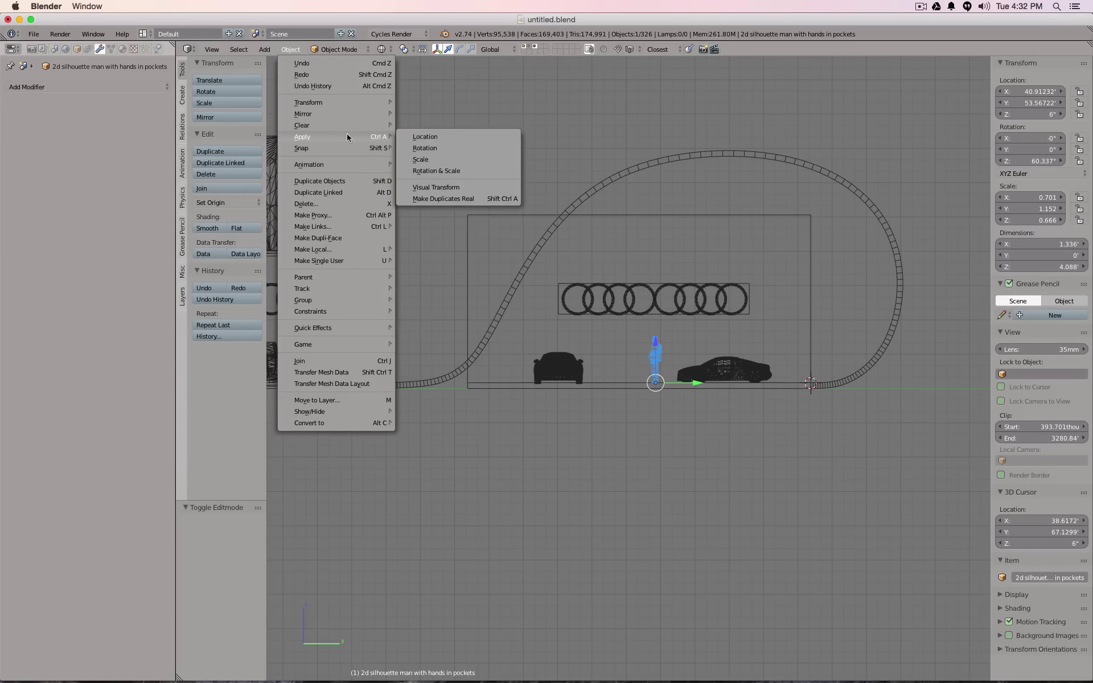
pyautogui.click(444, 160)
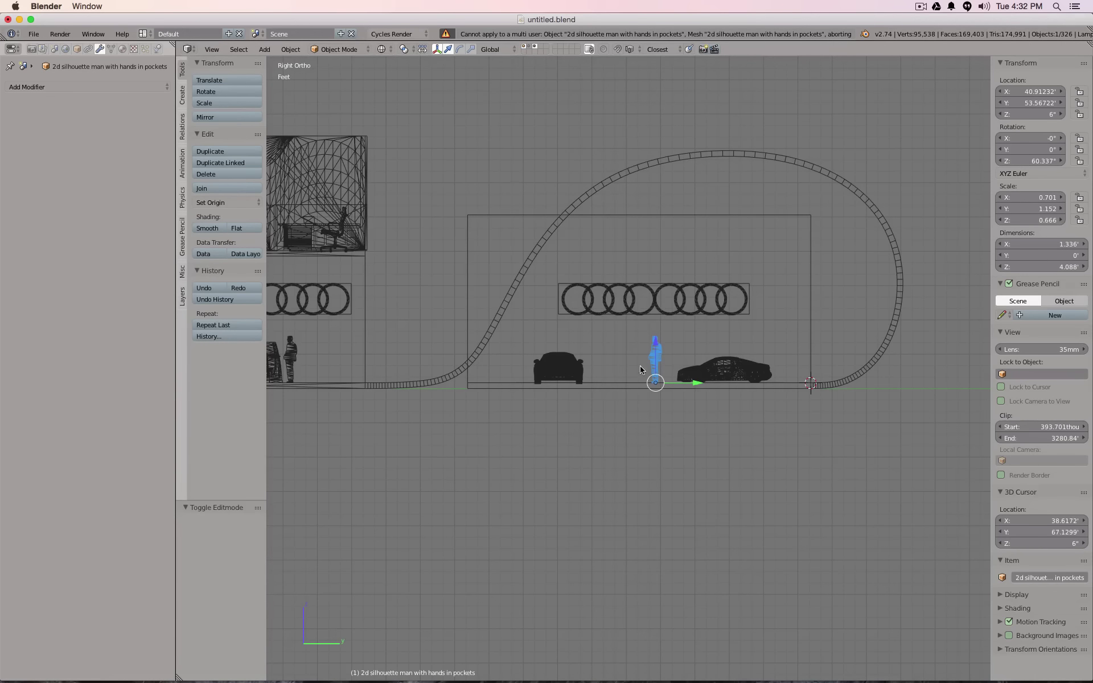
# - Duplicate the silhouette by -21.597' in Y and 6.171' in Z, and apply the copy's scale
pyautogui.hotkey('shift', 'd')
pyautogui.click(406, 294)
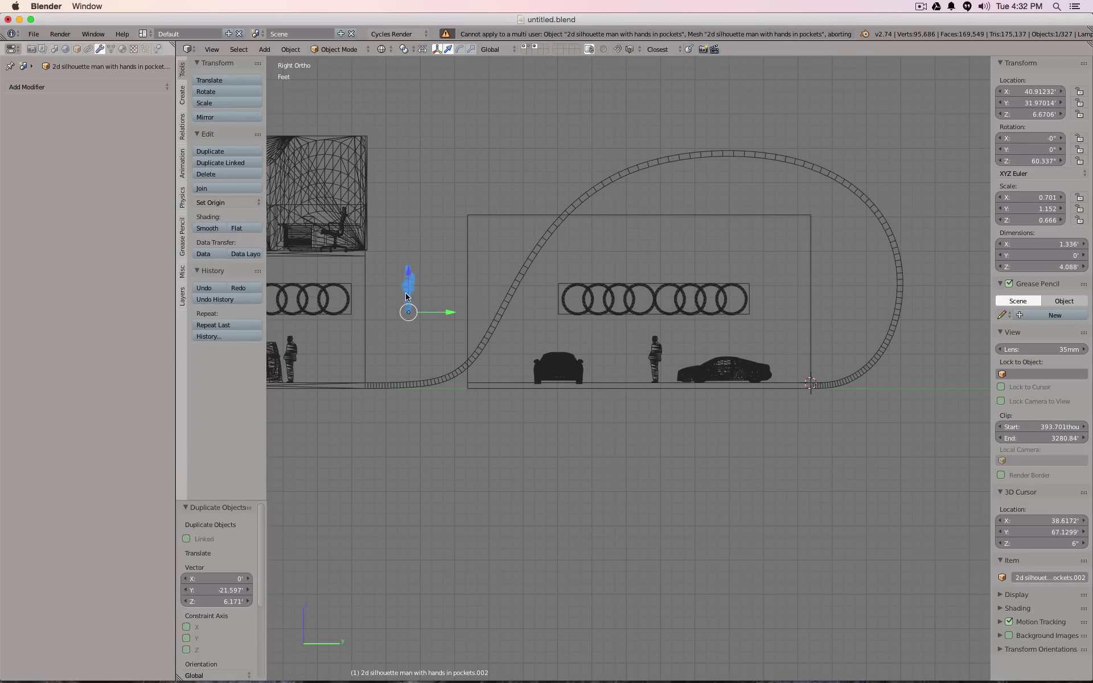
pyautogui.click(112, 49)
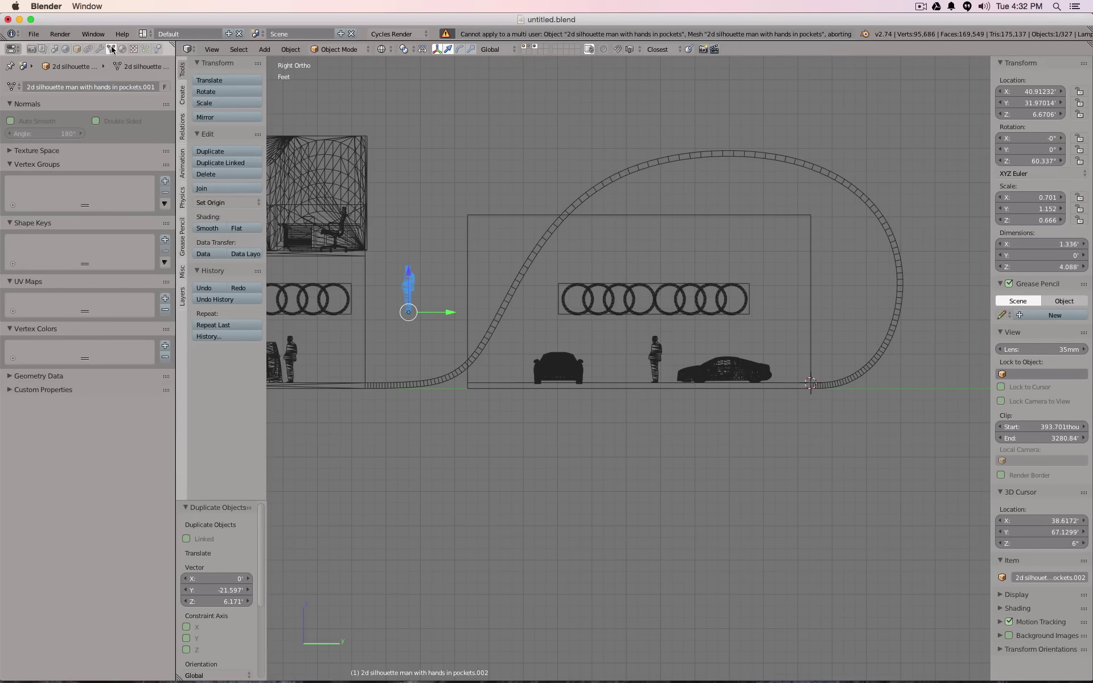
pyautogui.click(291, 49)
pyautogui.moveTo(333, 137)
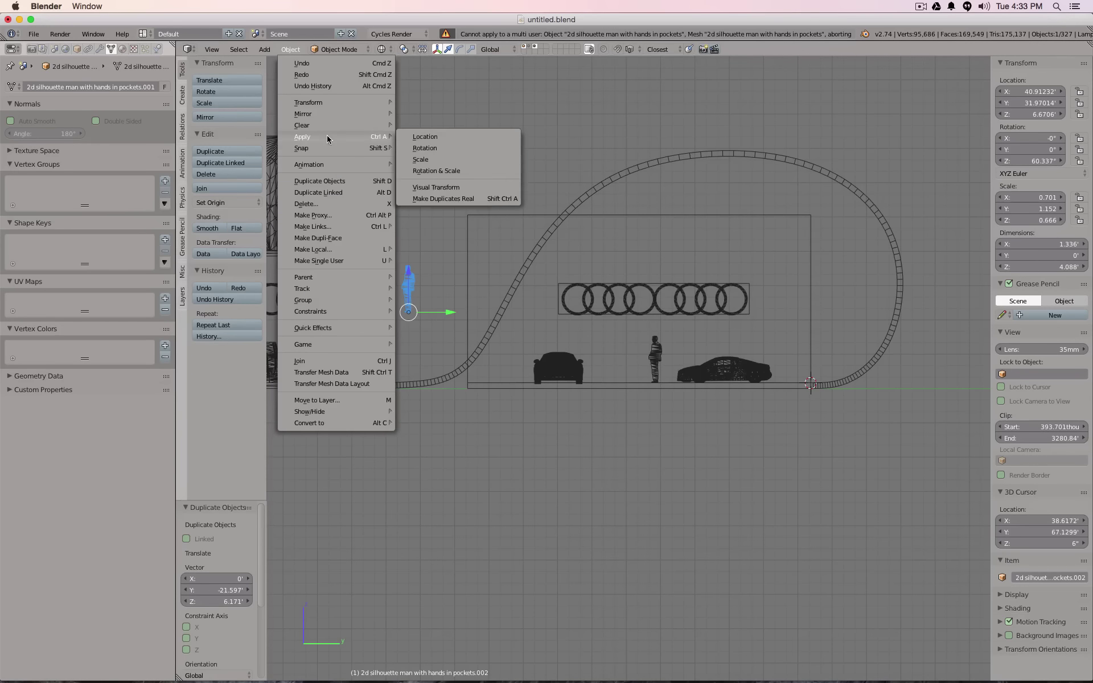
pyautogui.click(446, 161)
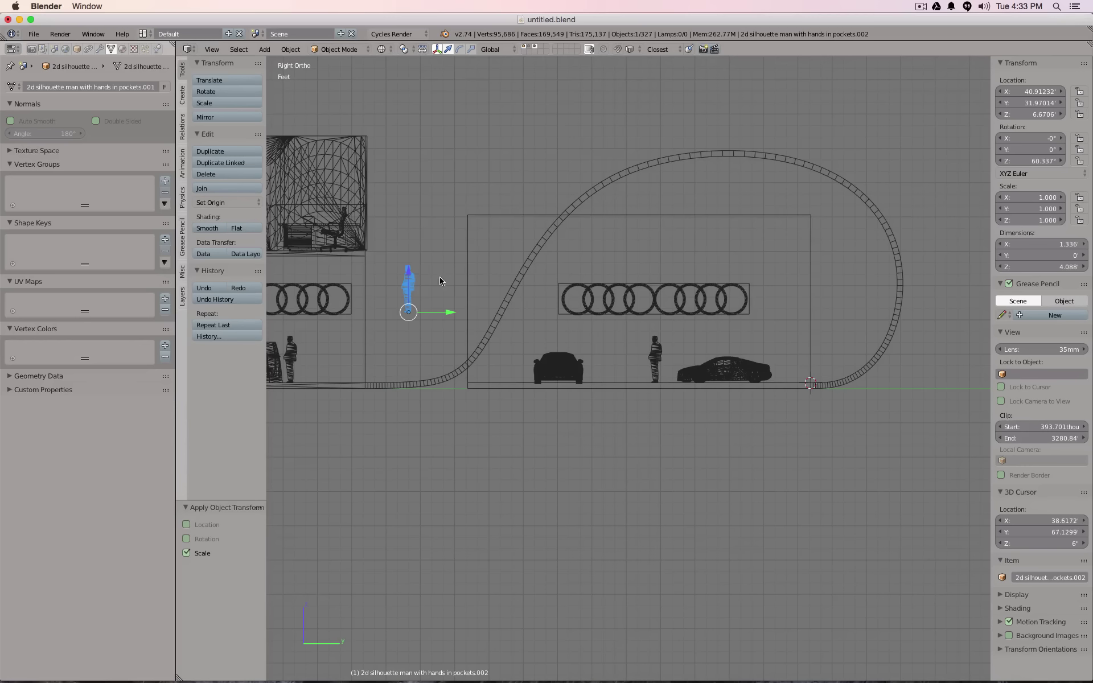
# - Set the copied silhouette's Z dimension to 6.4' and return the scene to solid shading
pyautogui.click(1049, 268)
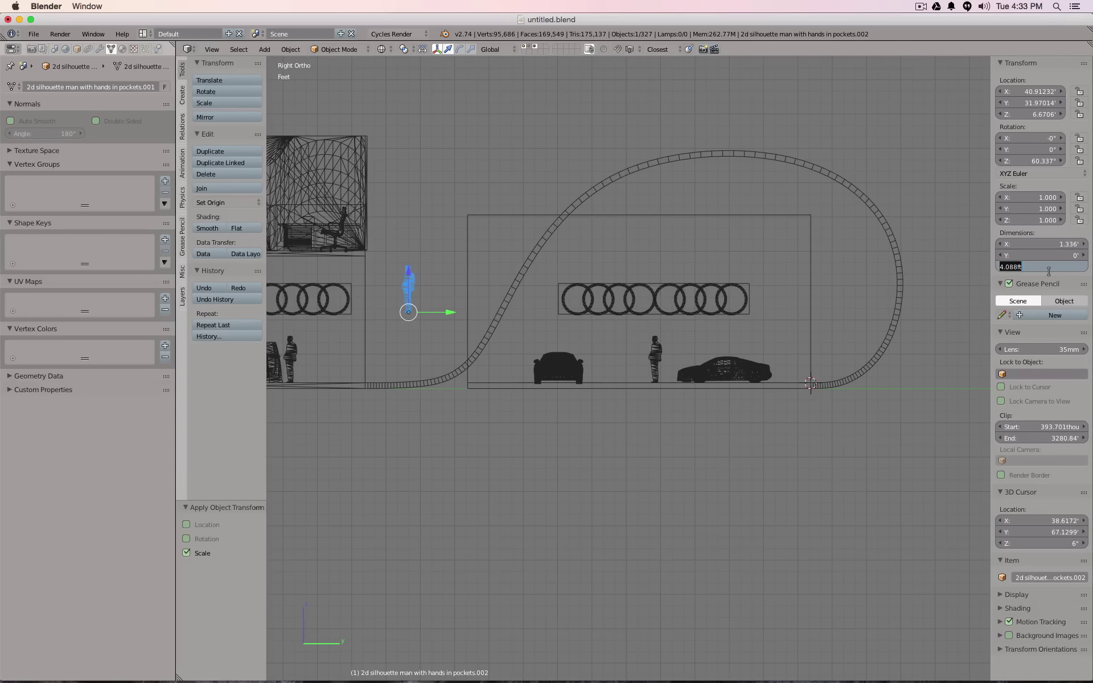
pyautogui.write("6.4'")
pyautogui.press('Return')
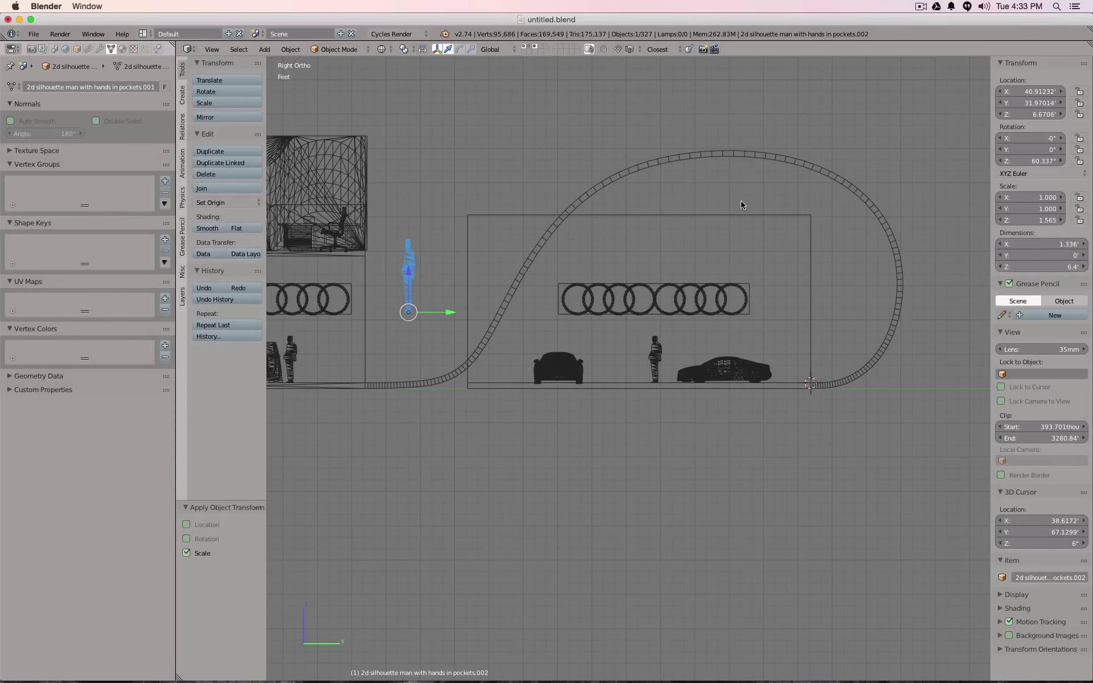
pyautogui.moveTo(517, 233); pyautogui.dragTo(540, 290, button='middle')
pyautogui.scroll(4, 540, 291)
pyautogui.press('z')
pyautogui.scroll(-4, 523, 289)
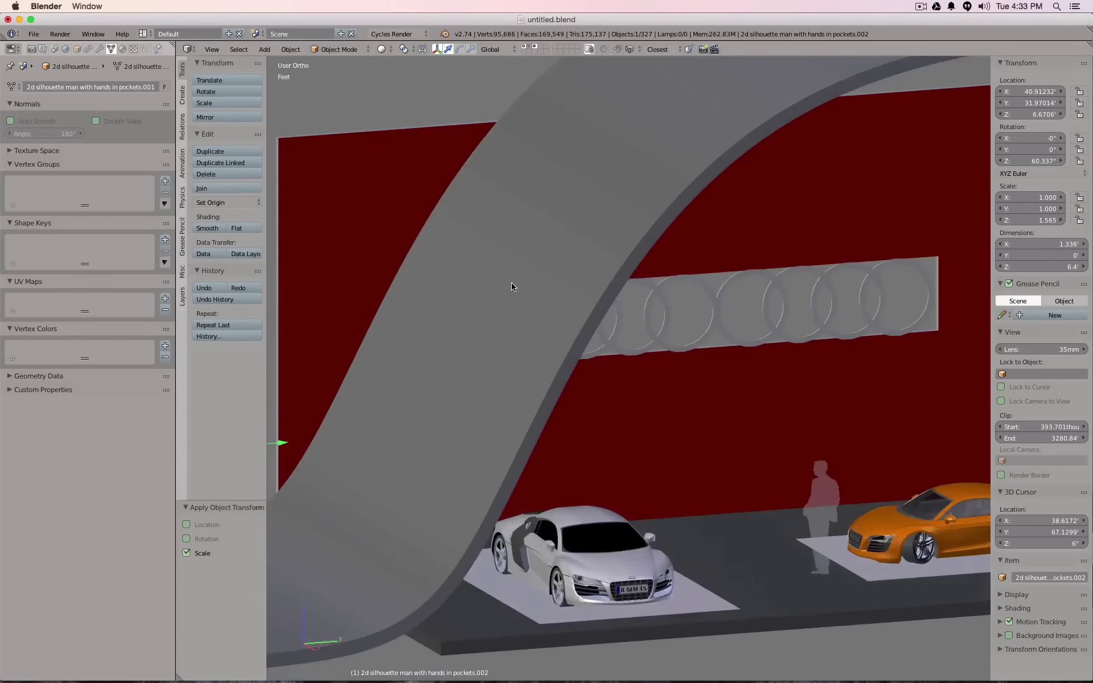
# - Undo the height-only change and scale the copied silhouette uniformly by 1.567
pyautogui.hotkey('ctrl', 'z')
pyautogui.scroll(2, 419, 303)
pyautogui.press('s')
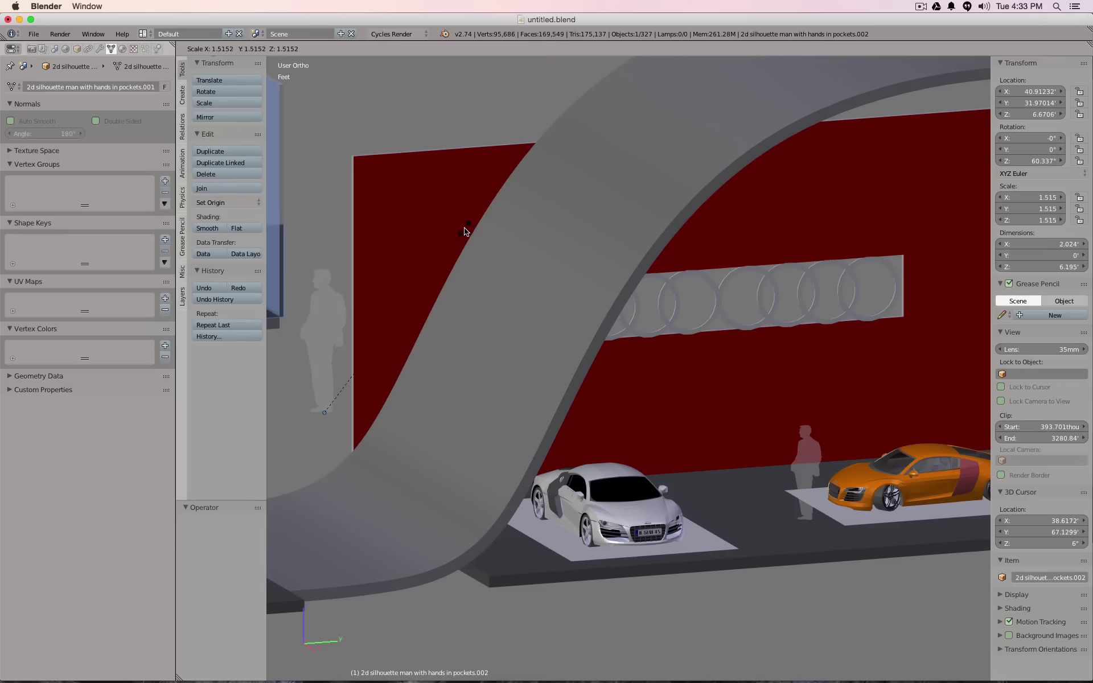
pyautogui.click(468, 223)
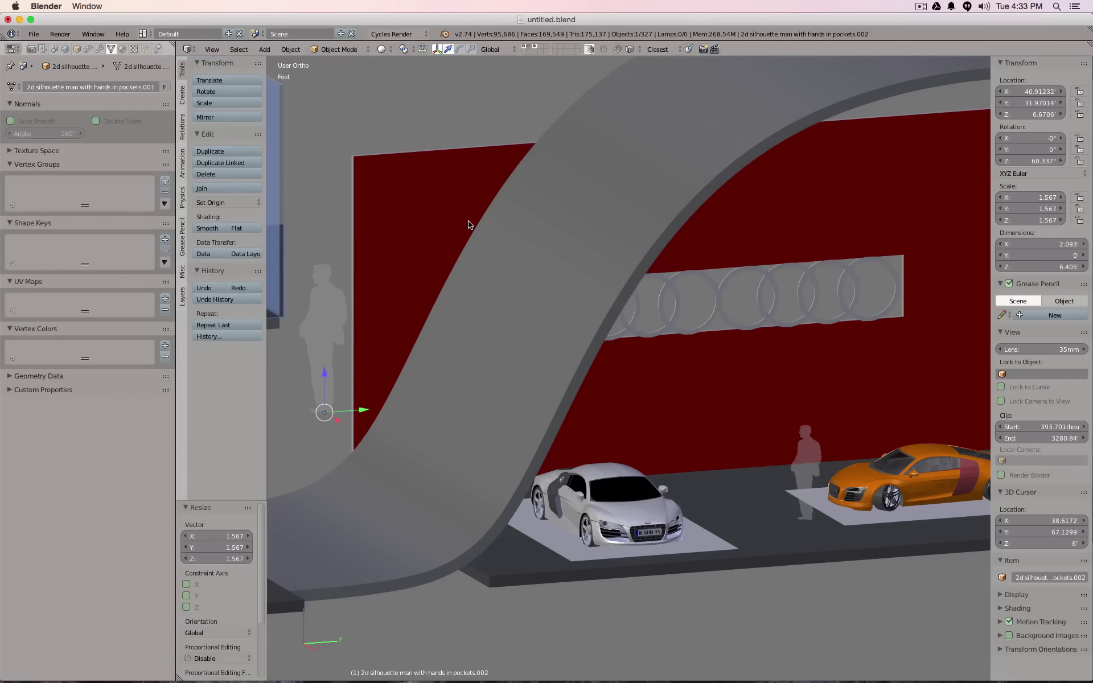
# - Move the enlarged silhouette down 6.054' to floor level and along Y to stand beside the white car
pyautogui.press('KP_1')
pyautogui.press('KP_3')
pyautogui.scroll(-3, 470, 220)
pyautogui.keyDown('shift'); pyautogui.moveTo(425, 239); pyautogui.dragTo(617, 263, button='middle'); pyautogui.keyUp('shift')
pyautogui.press('g')
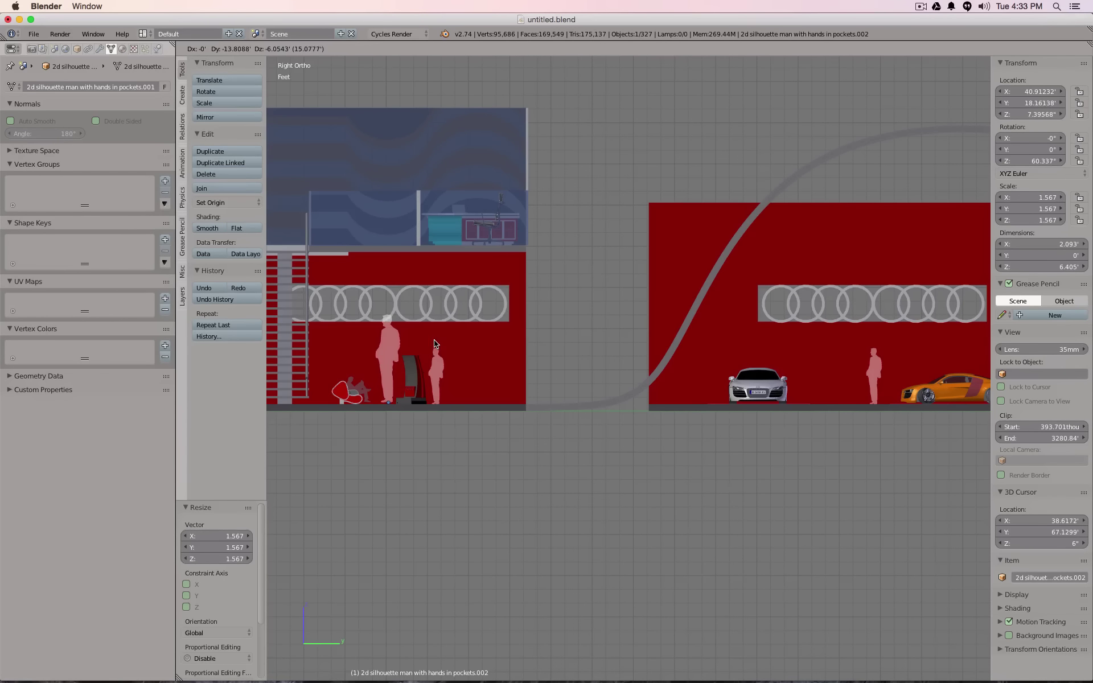
pyautogui.click(432, 344)
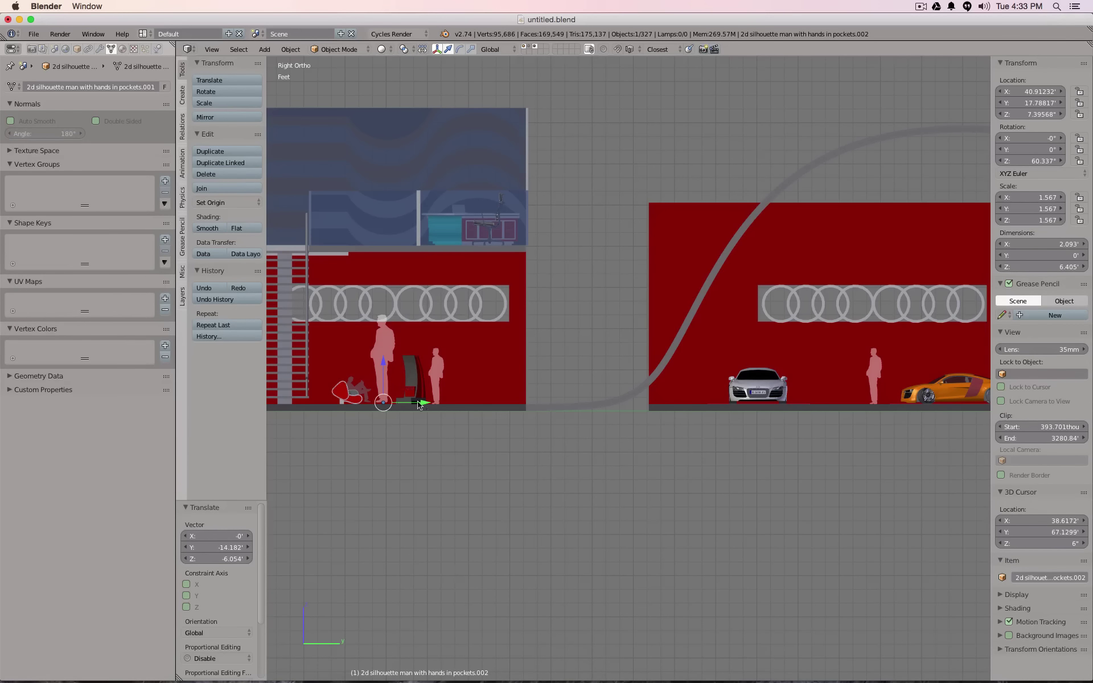
pyautogui.moveTo(424, 402); pyautogui.dragTo(750, 402)
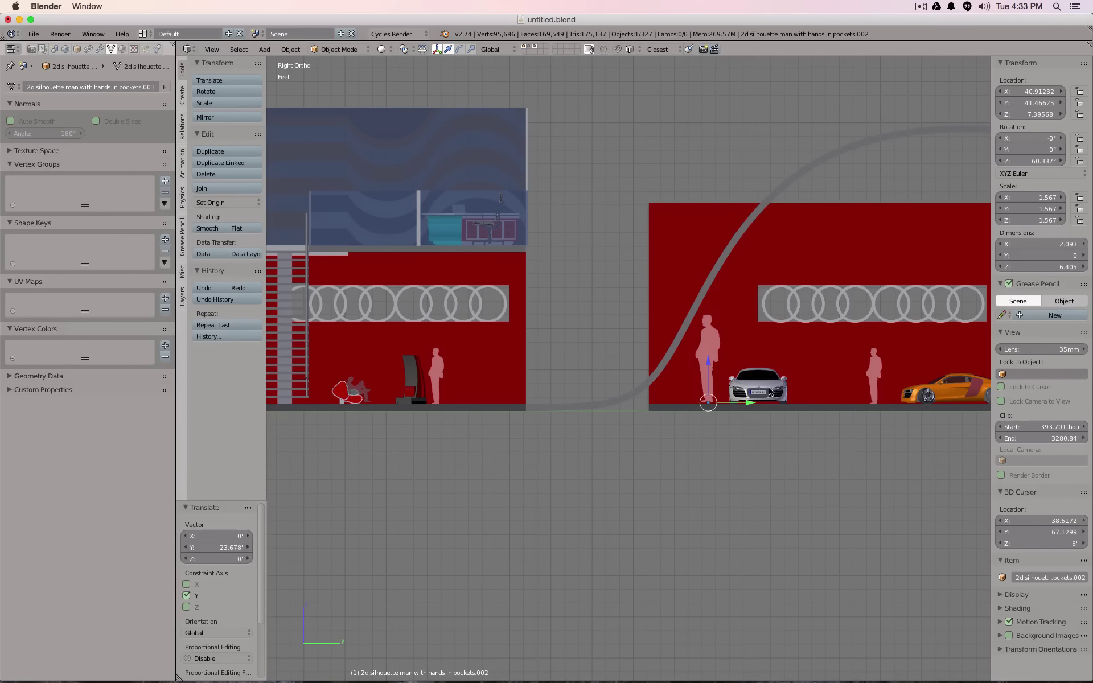
# - Examine the white car's size against the enlarged silhouette and the original one
pyautogui.rightClick(769, 382)
pyautogui.moveTo(799, 371); pyautogui.dragTo(766, 392, button='middle')
pyautogui.scroll(5, 766, 393)
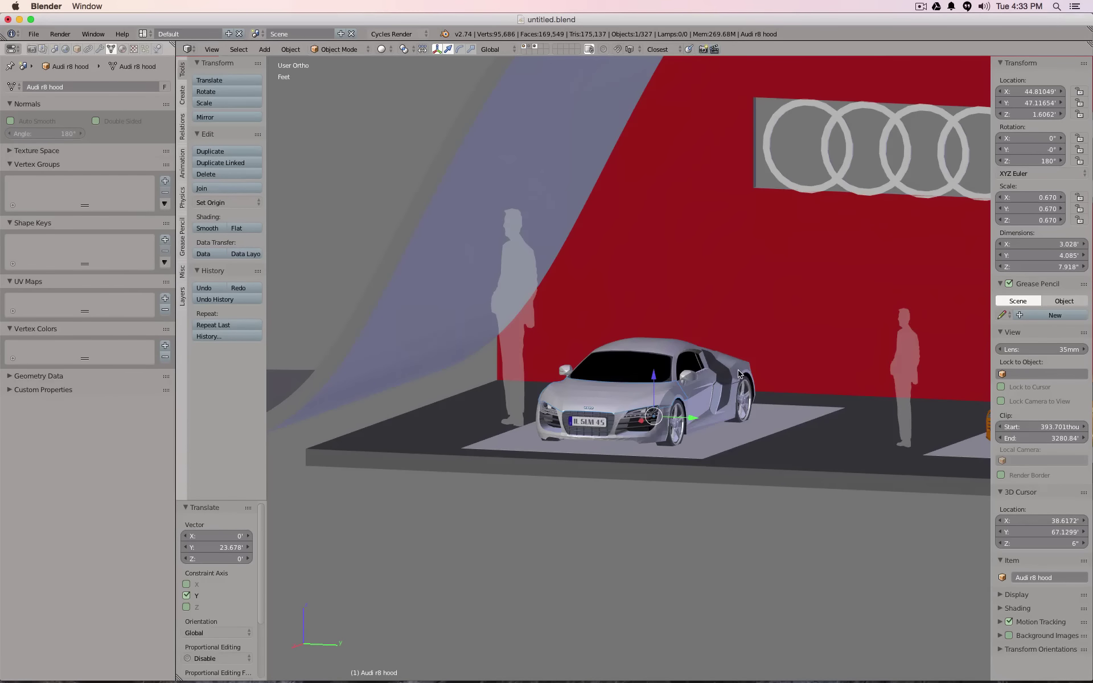
pyautogui.scroll(-5, 739, 374)
pyautogui.moveTo(739, 374)
pyautogui.mouseDown(button='middle')
pyautogui.moveTo(704, 391)
pyautogui.moveTo(772, 378)
pyautogui.mouseUp(button='middle')
pyautogui.scroll(4, 703, 392)
pyautogui.press('z')
pyautogui.press('z')
pyautogui.scroll(-3, 703, 392)
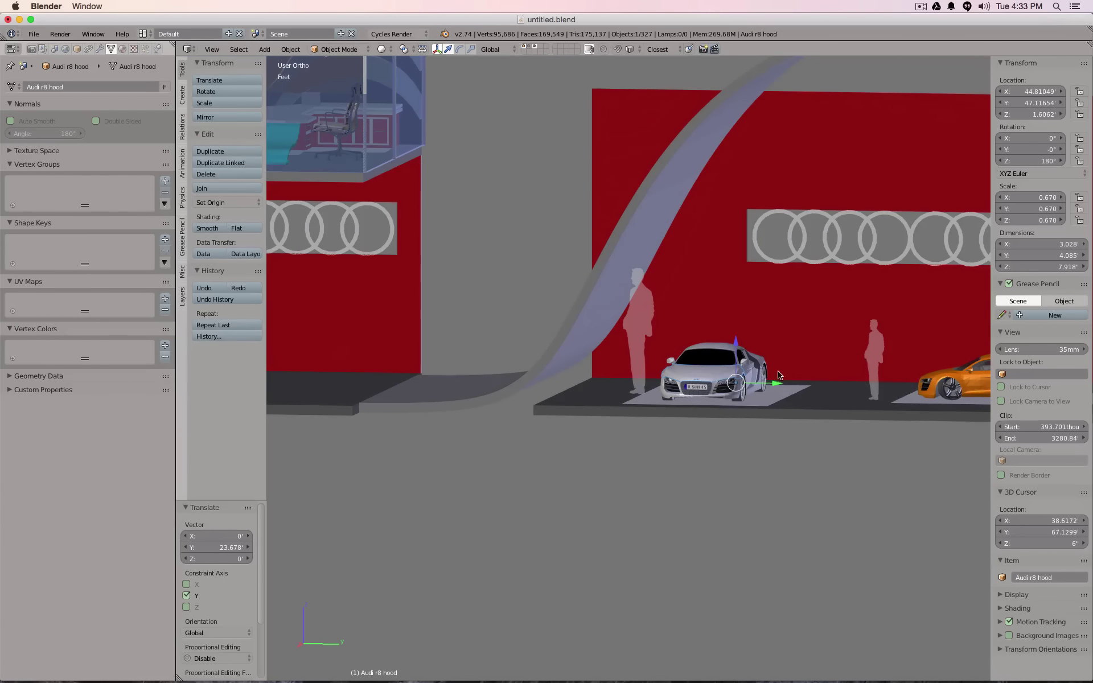
# - Delete the enlarged silhouette copy beside the white car
pyautogui.rightClick(641, 315)
pyautogui.press('x')
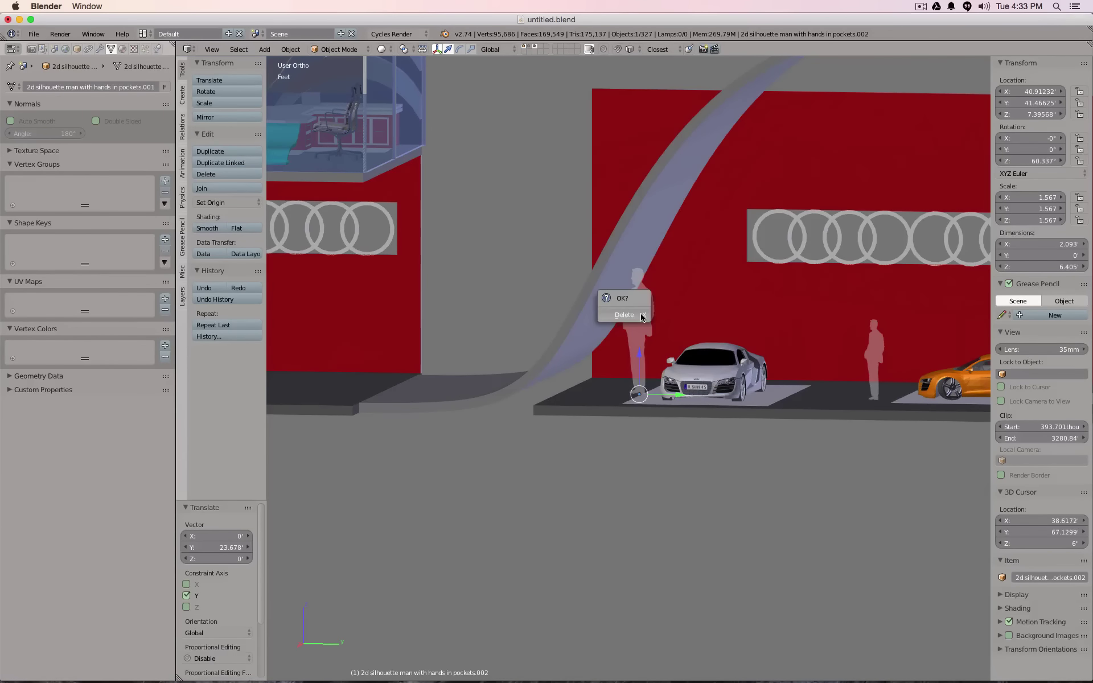
pyautogui.click(637, 306)
# - Move the original silhouette between the cars by -13.189' in Y, to the other side of the white car
pyautogui.rightClick(878, 357)
pyautogui.press('KP_3')
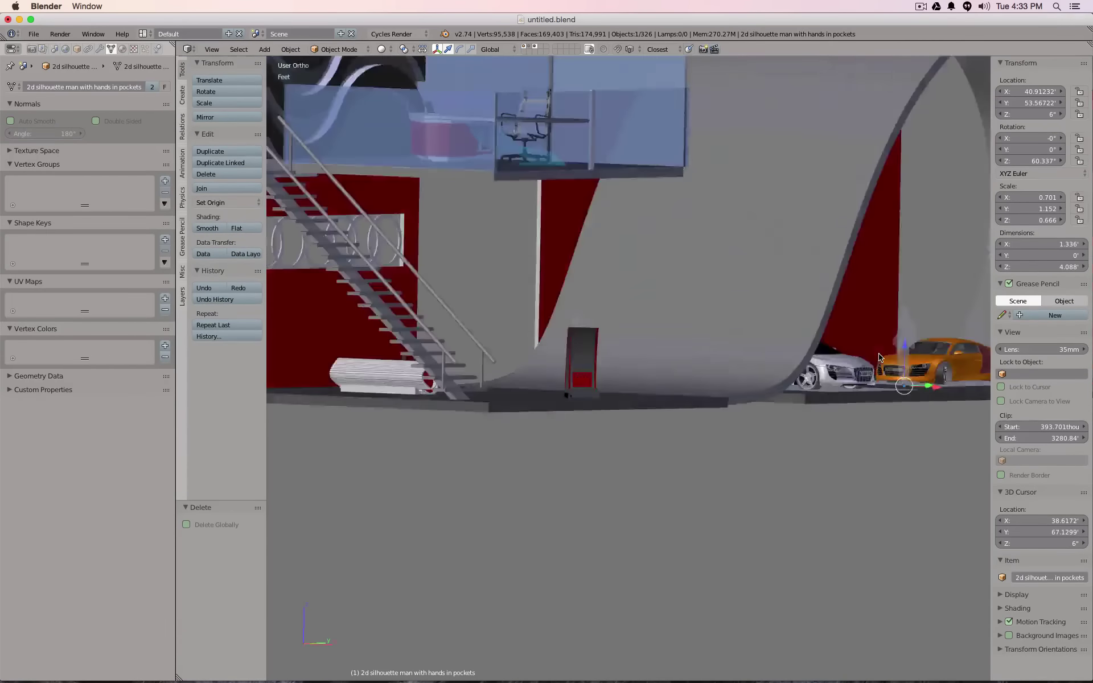
pyautogui.moveTo(944, 386); pyautogui.dragTo(684, 368)
pyautogui.scroll(-1, 684, 368)
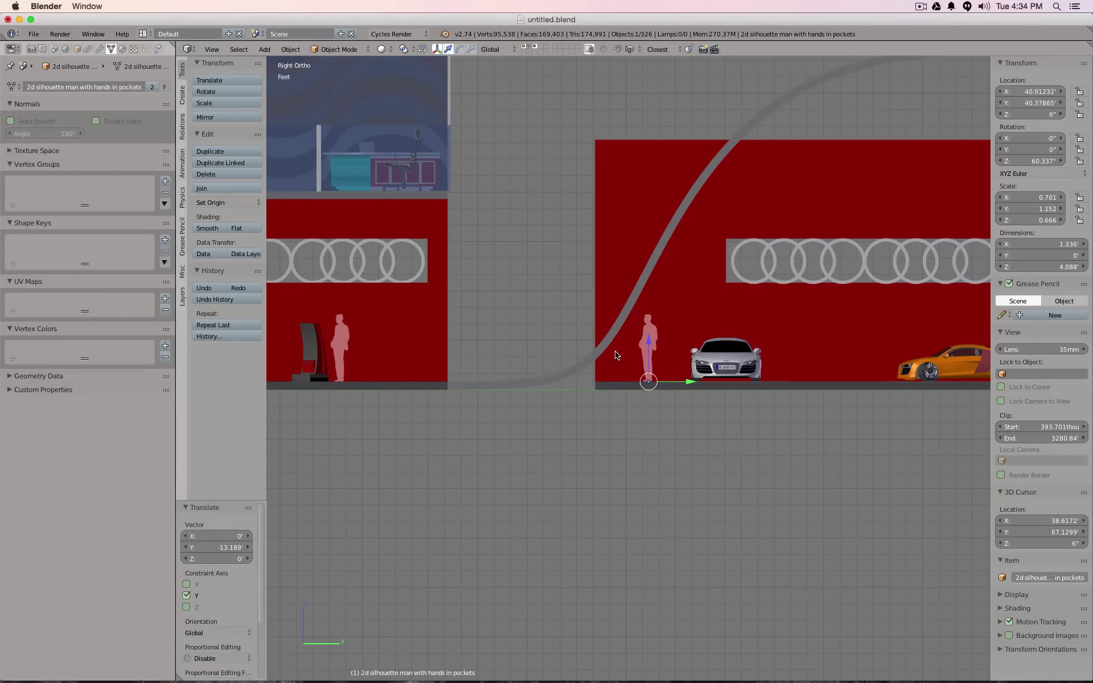
pyautogui.moveTo(616, 355); pyautogui.dragTo(721, 377, button='middle')
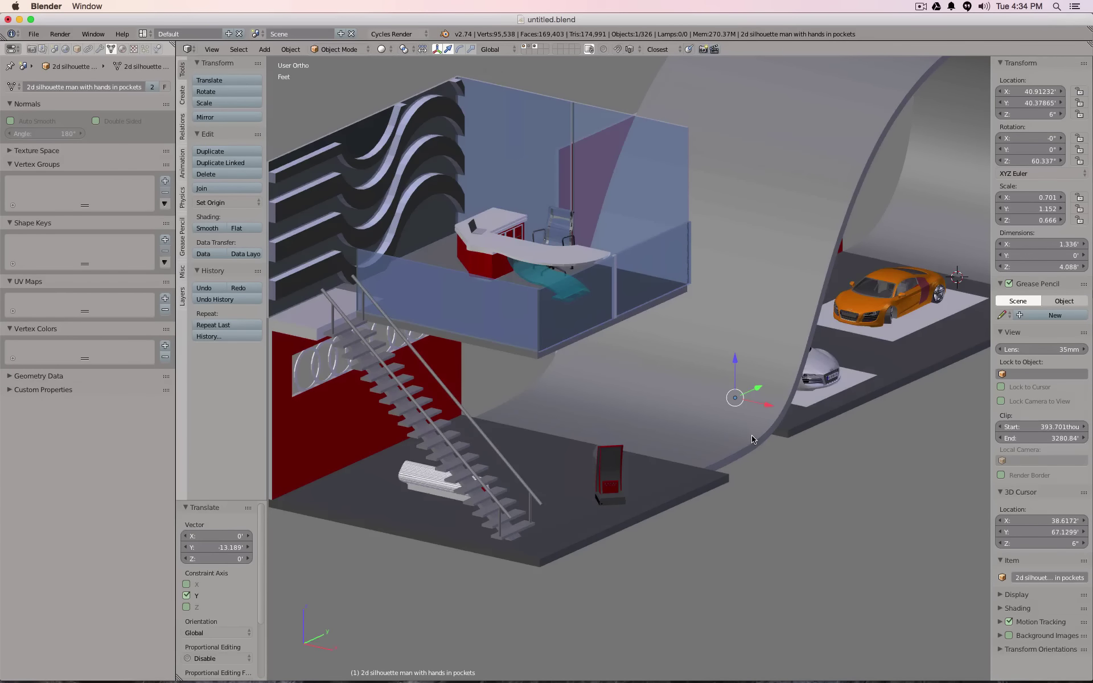
# - Duplicate the silhouette onto the upper floor by the desk, offset -16.545' in Y and 11.569' in Z
pyautogui.press('KP_3')
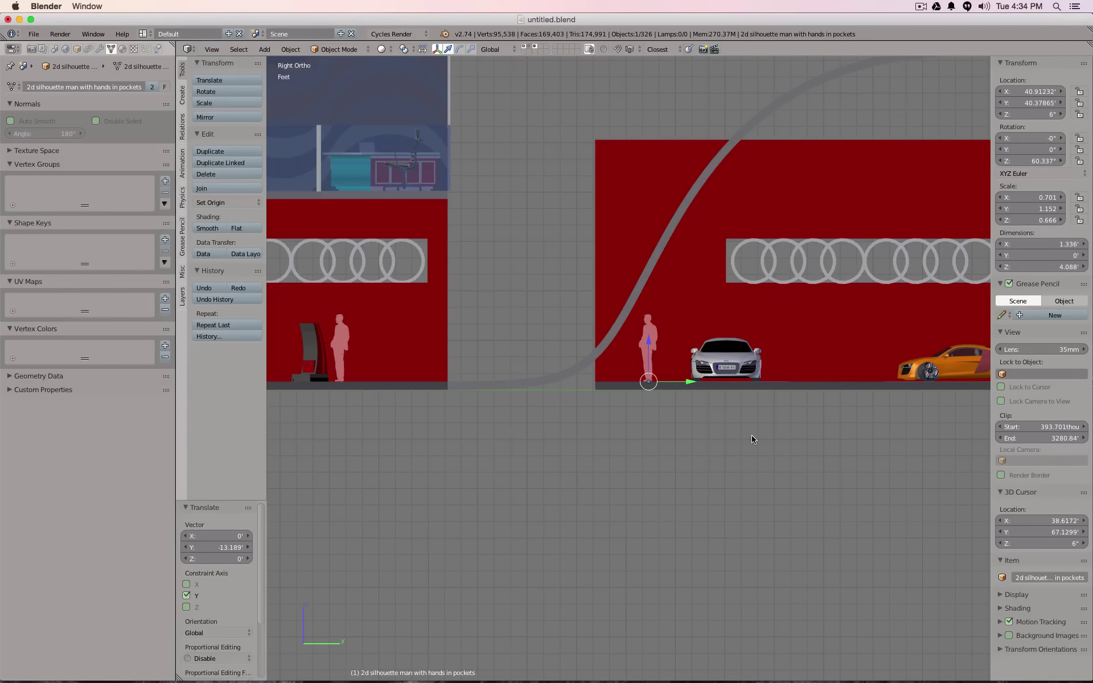
pyautogui.scroll(-1, 752, 439)
pyautogui.hotkey('shift', 'd')
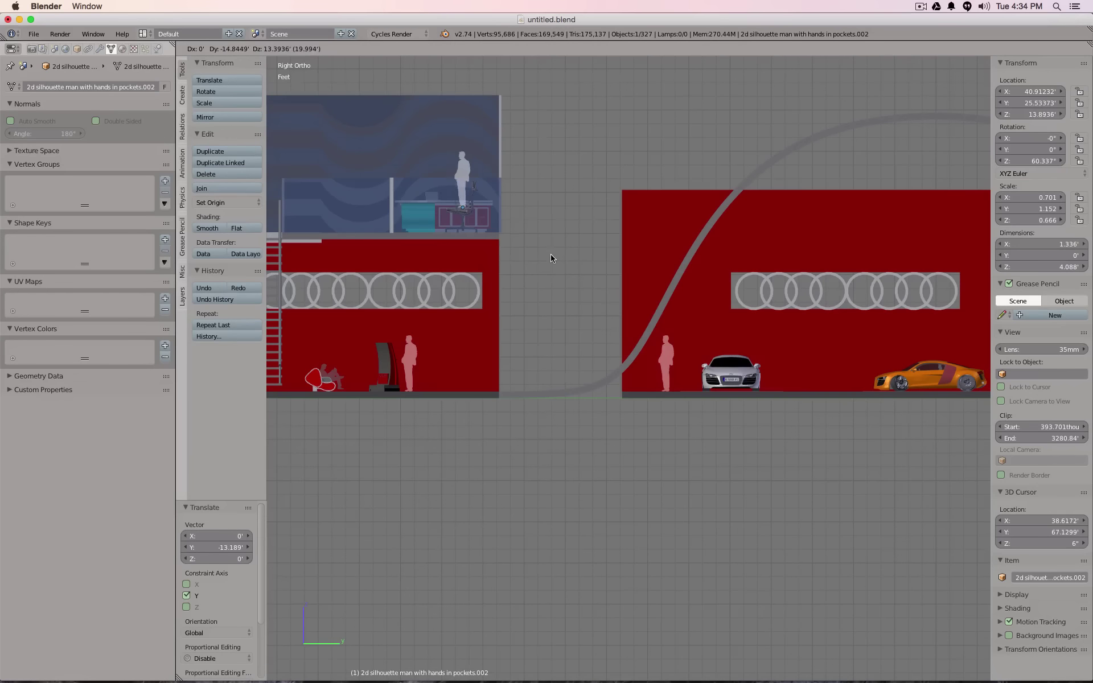
pyautogui.click(529, 282)
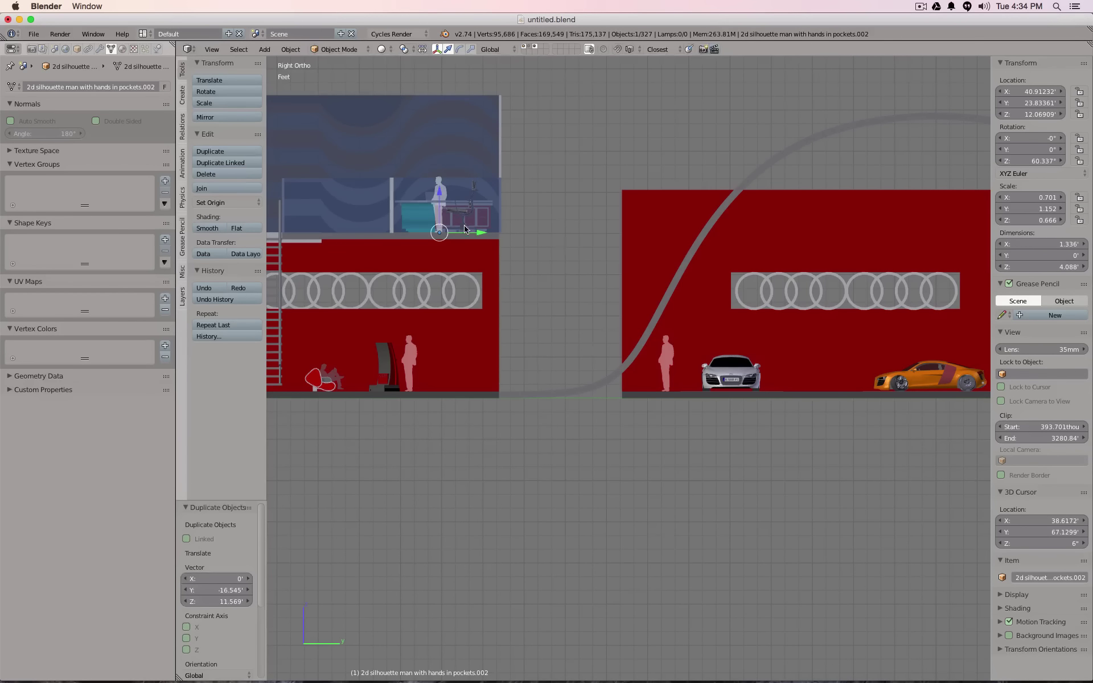
pyautogui.scroll(1, 449, 209)
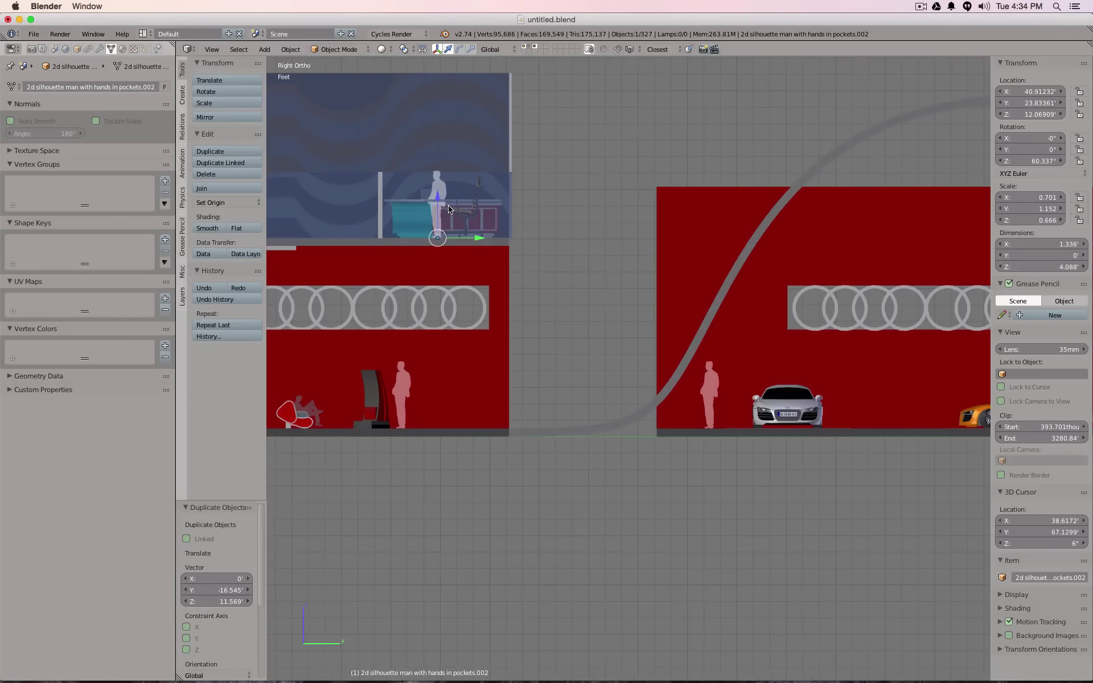
# - Undo the upper-floor silhouette duplicate and the original silhouette's move along Y
pyautogui.press('super+z')
pyautogui.press('super+z')
pyautogui.press('super+z')
pyautogui.press('super+z')
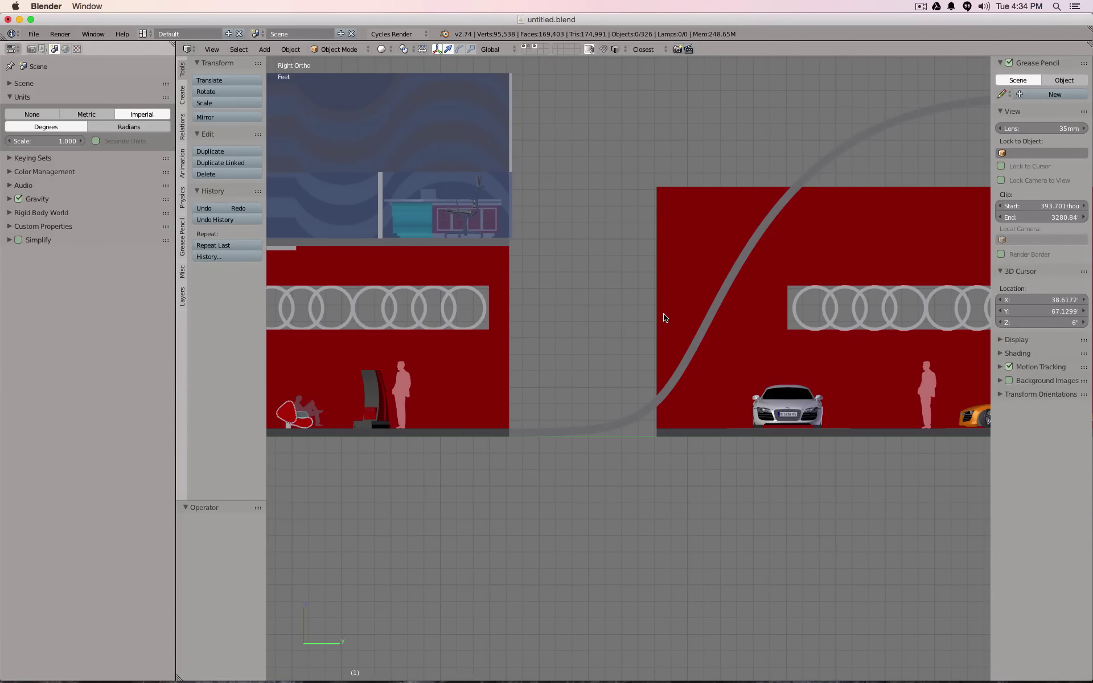
# - Duplicate the silhouette beside the white car onto the upper floor by the desk, offset -17.278' in Y and 11.541' in Z
pyautogui.hotkey('shift', 'd')
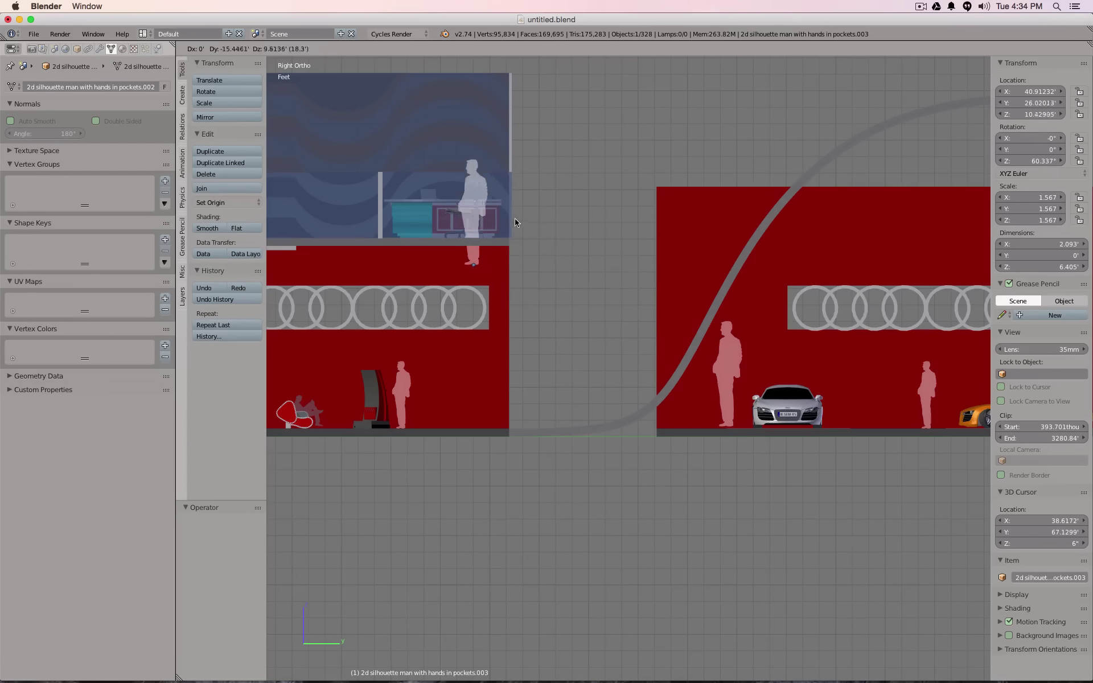
pyautogui.click(489, 197)
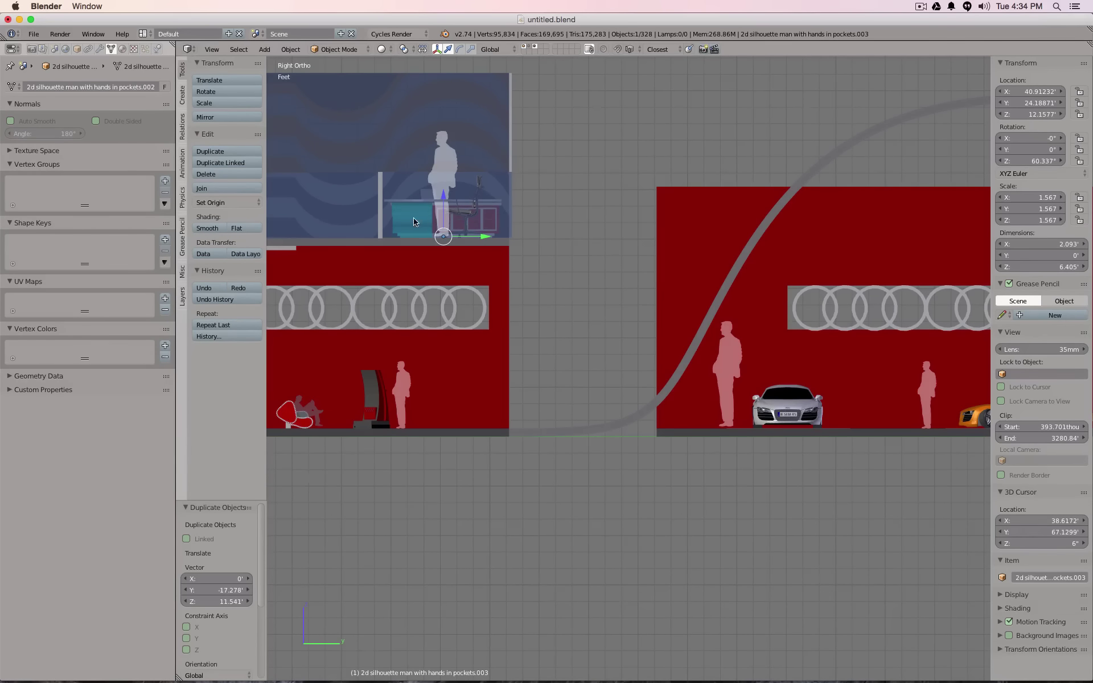
pyautogui.moveTo(415, 222); pyautogui.dragTo(535, 221, button='middle')
pyautogui.press('KP_1')
pyautogui.press('KP_3')
pyautogui.scroll(-1, 460, 236)
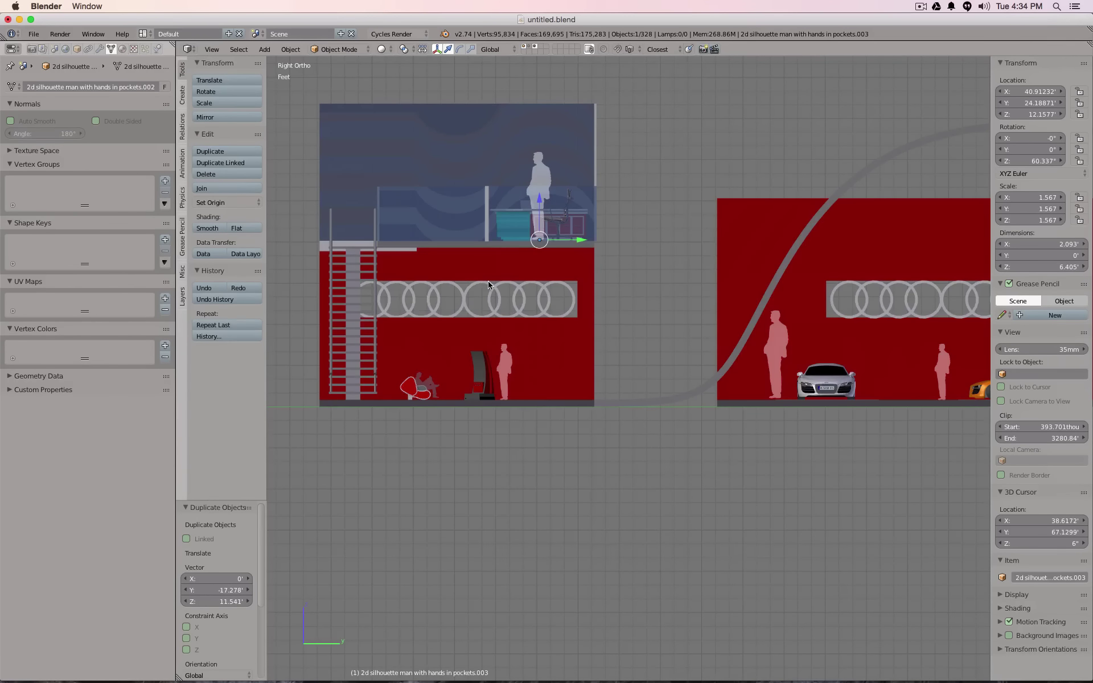
# - Place the 3D cursor at the foot of the curved ribbon and add a cube there
pyautogui.keyDown('shift'); pyautogui.moveTo(655, 302); pyautogui.dragTo(561, 301, button='middle'); pyautogui.keyUp('shift')
pyautogui.scroll(4, 706, 366)
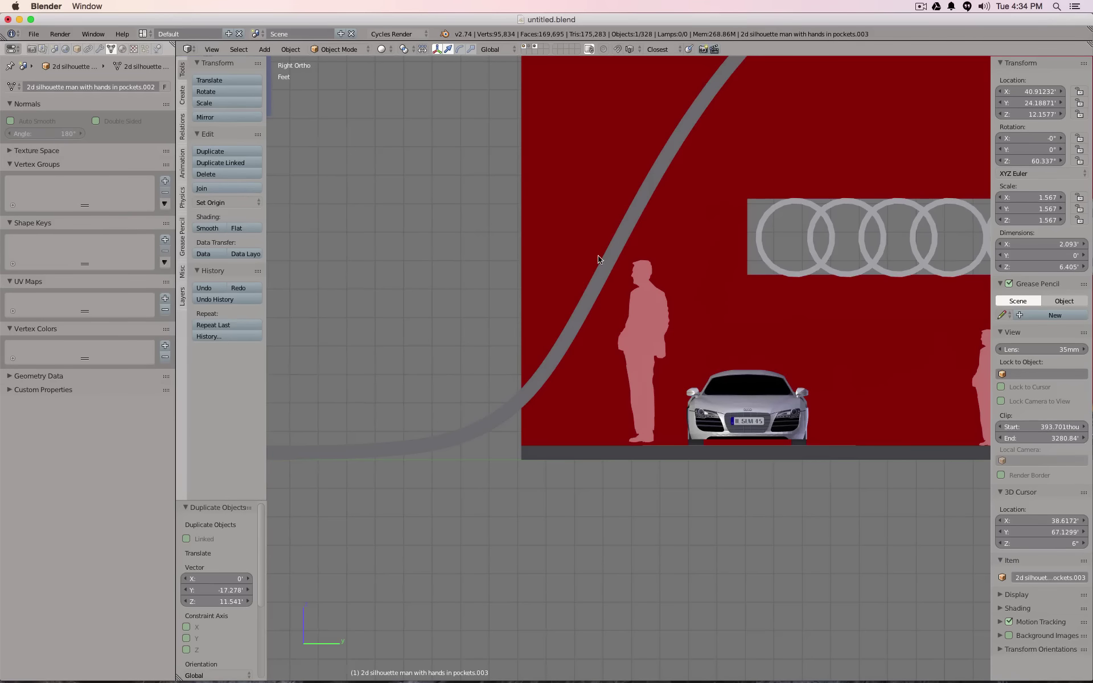
pyautogui.scroll(-4, 530, 418)
pyautogui.moveTo(520, 385); pyautogui.dragTo(488, 442, button='middle')
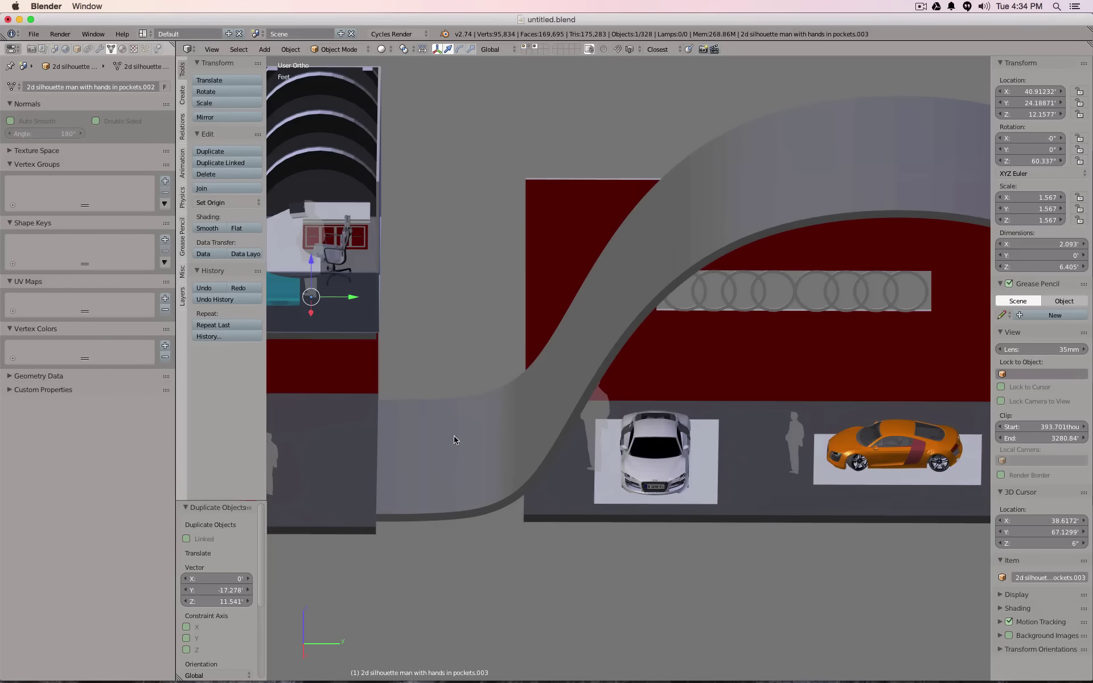
pyautogui.scroll(-3, 455, 450)
pyautogui.press('KP_7')
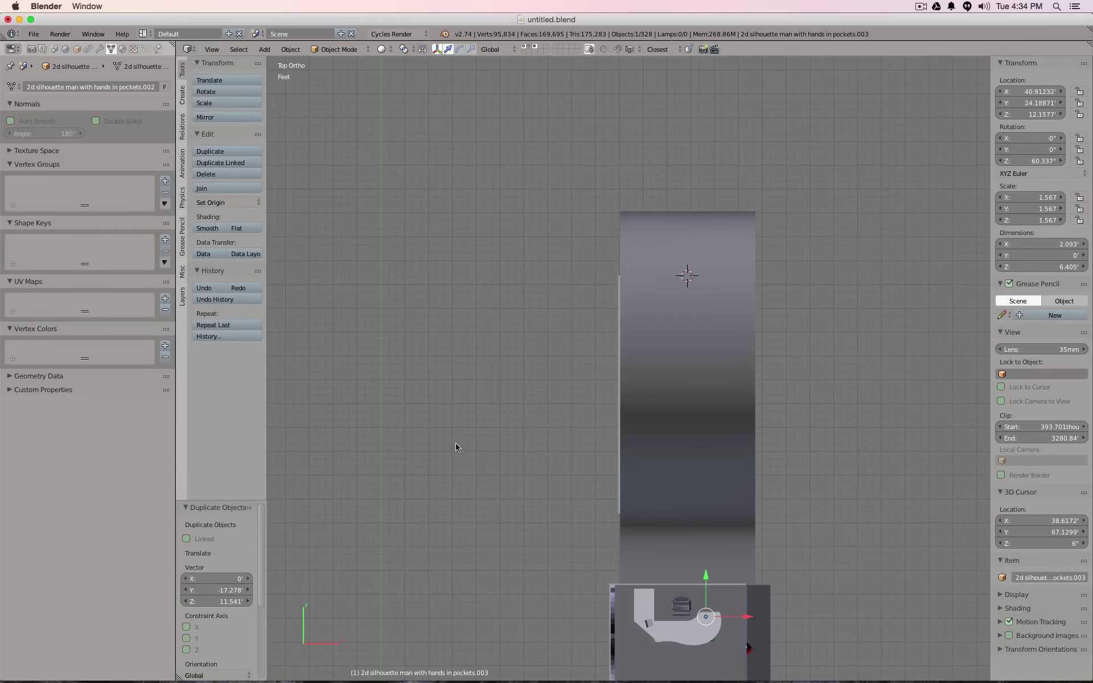
pyautogui.click(688, 524)
pyautogui.press('KP_3')
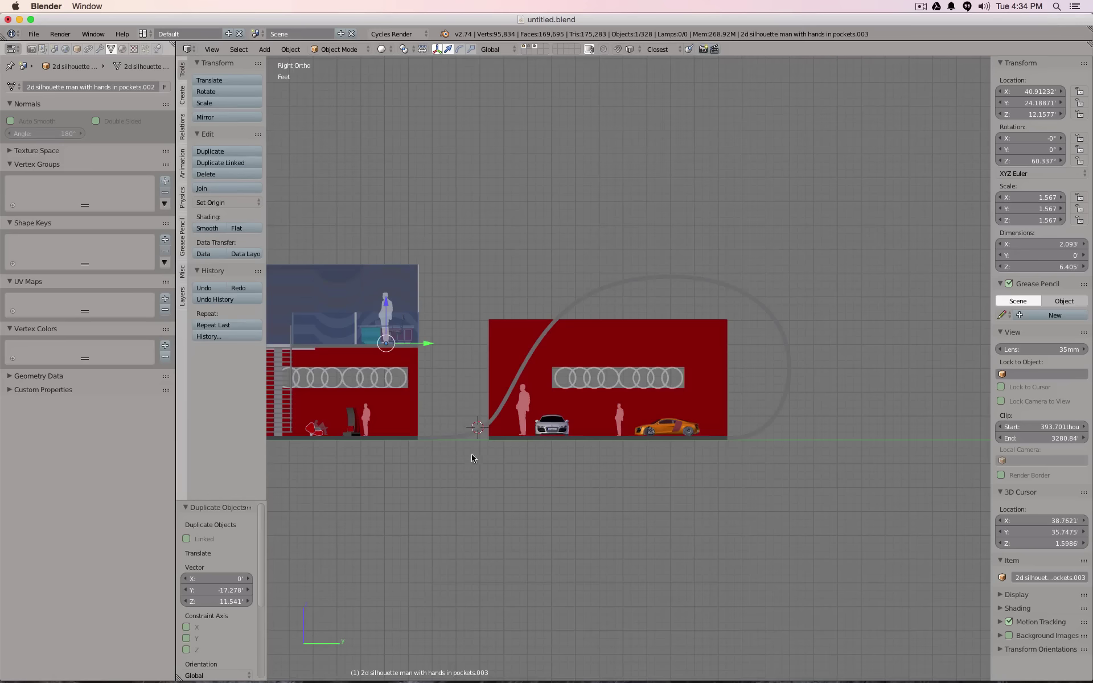
pyautogui.scroll(5, 453, 438)
pyautogui.hotkey('shift', 'a')
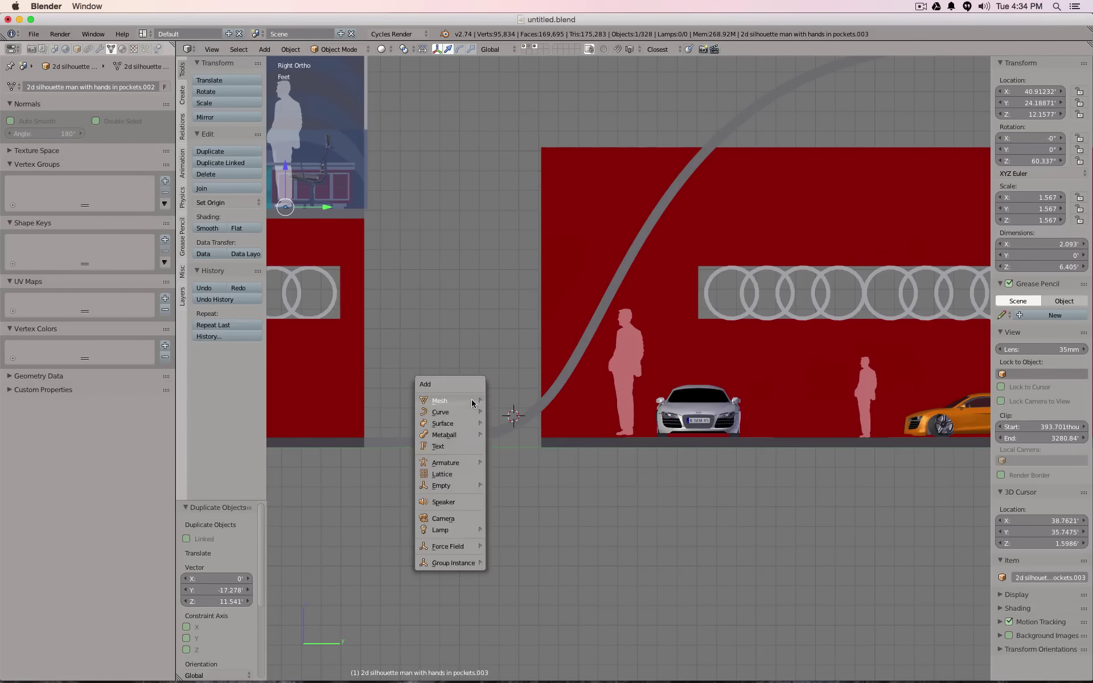
pyautogui.click(502, 409)
# - In wireframe, set the cube's base on the ground line at Z 3.28084' and shift it -10.712" in Y
pyautogui.press('z')
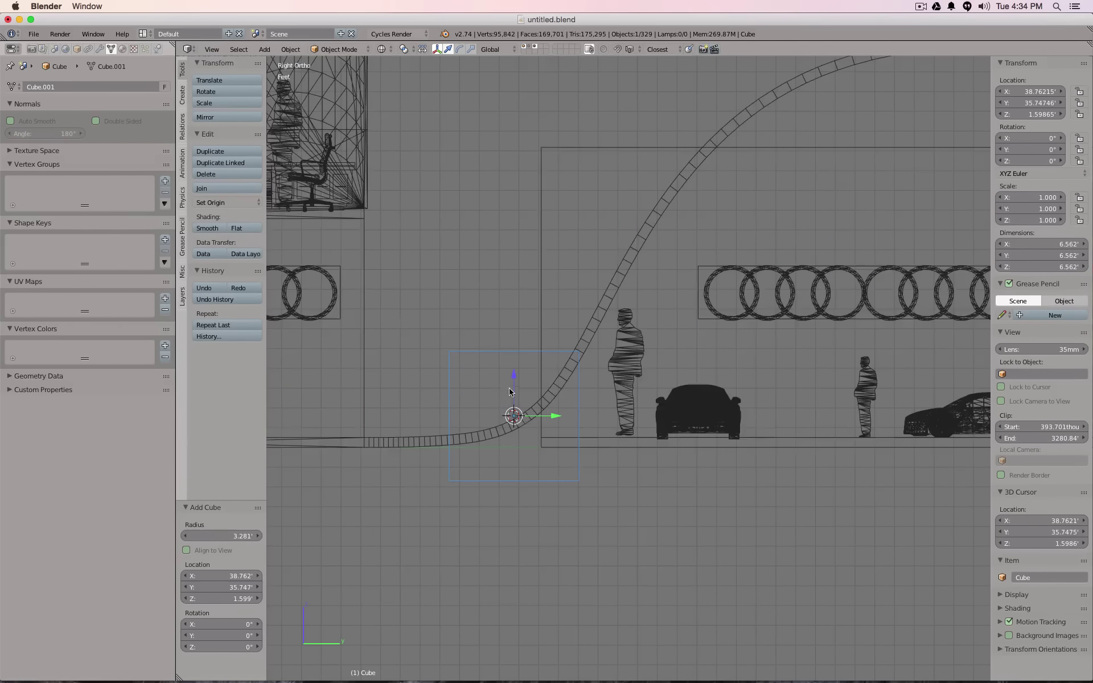
pyautogui.press('g')
pyautogui.click(514, 311)
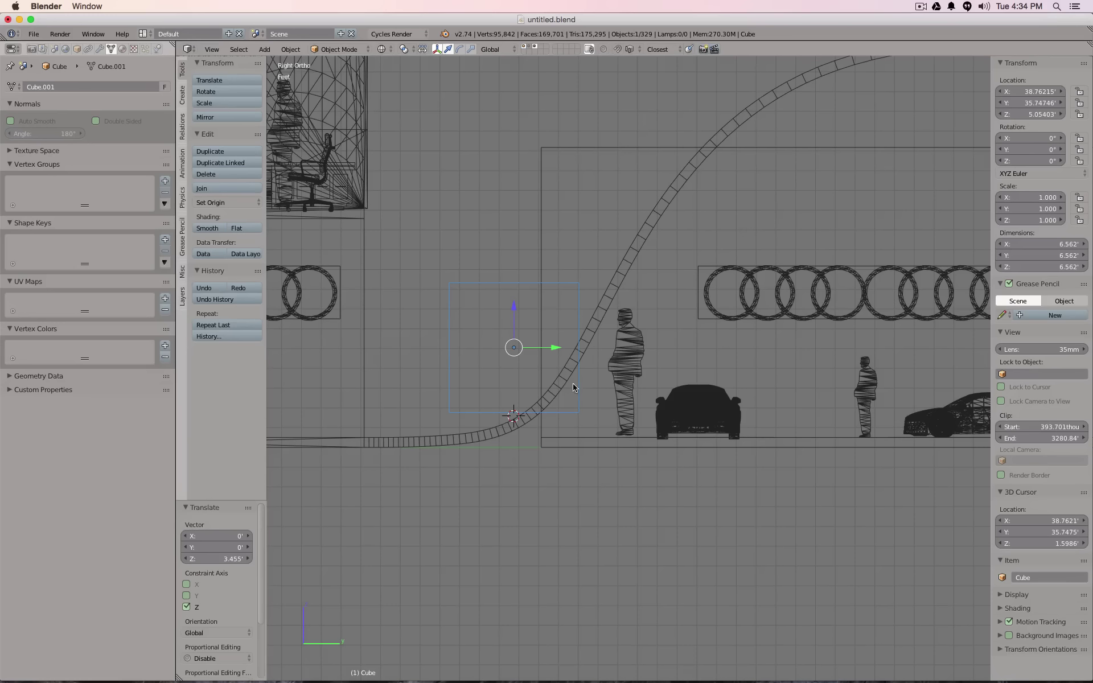
pyautogui.press('g')
pyautogui.press('z')
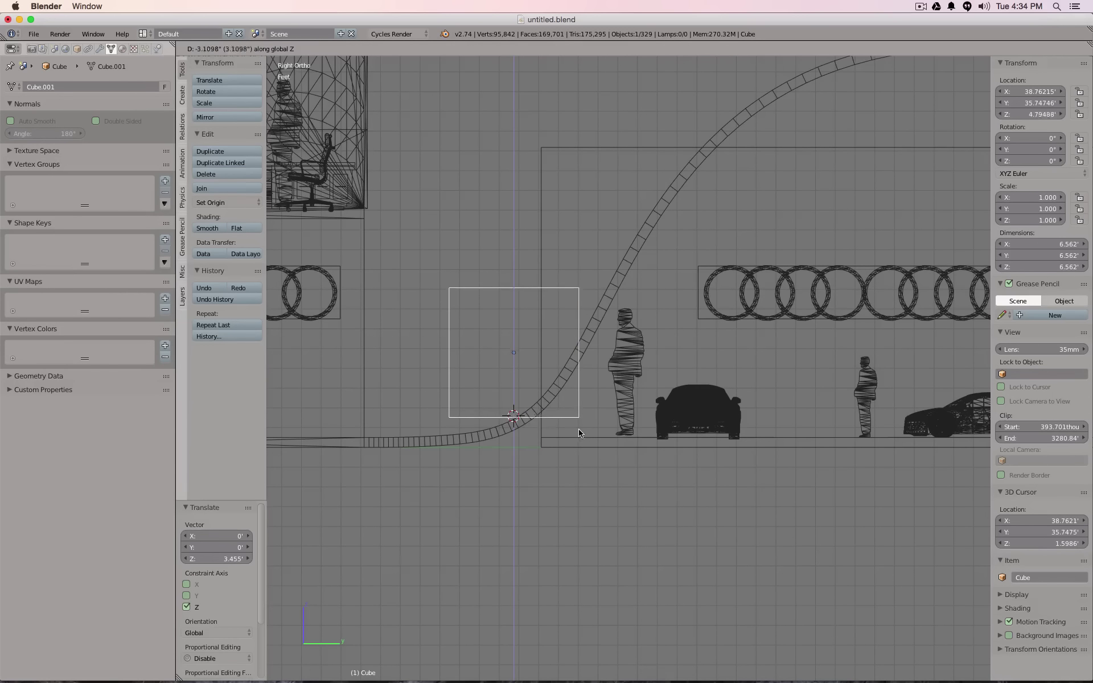
pyautogui.click(562, 450)
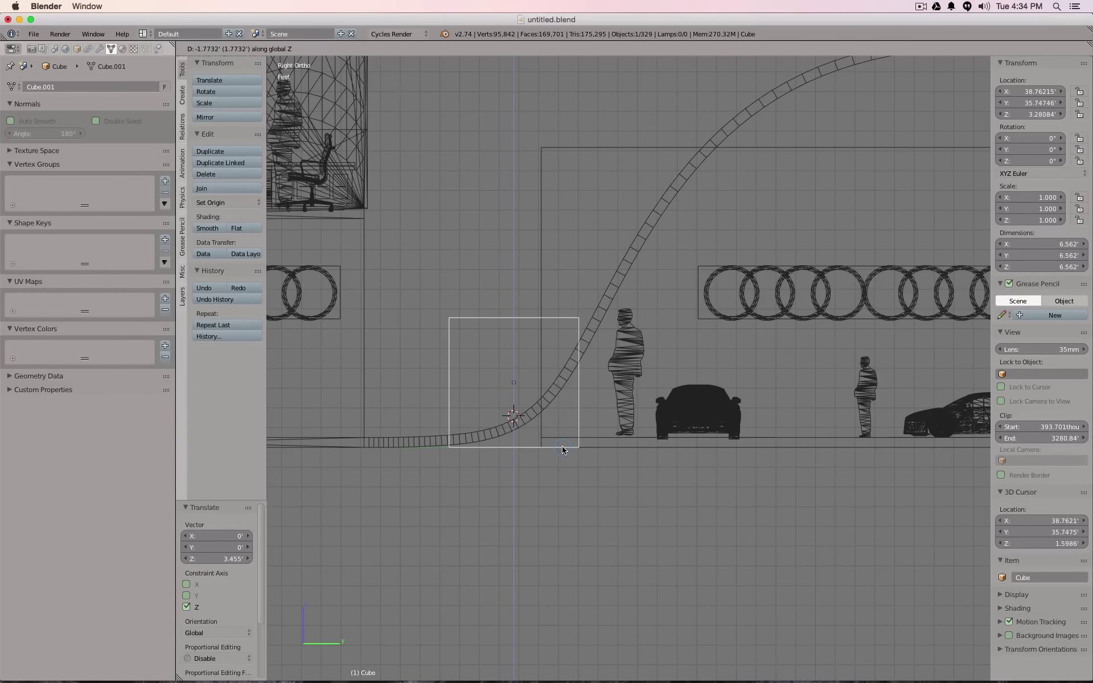
pyautogui.moveTo(557, 385); pyautogui.dragTo(540, 382)
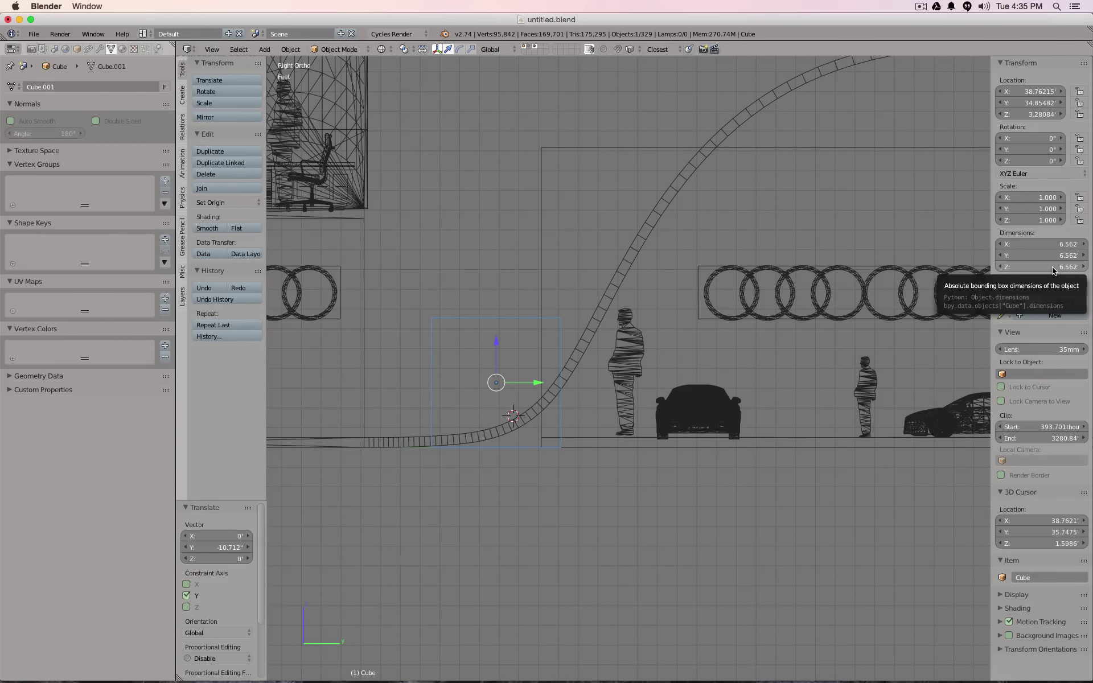
# - Lower the silhouette beside the white car by 1.157" in Z so its feet rest on the platform
pyautogui.rightClick(625, 427)
pyautogui.scroll(6, 630, 431)
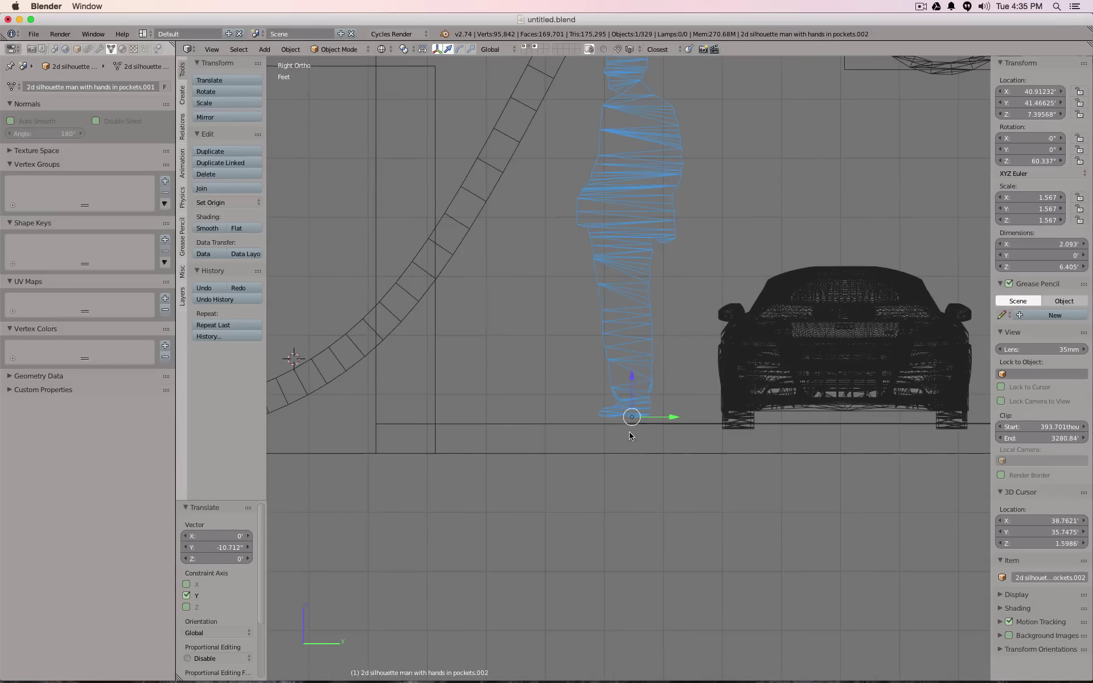
pyautogui.moveTo(636, 379); pyautogui.dragTo(634, 381)
pyautogui.scroll(-6, 634, 381)
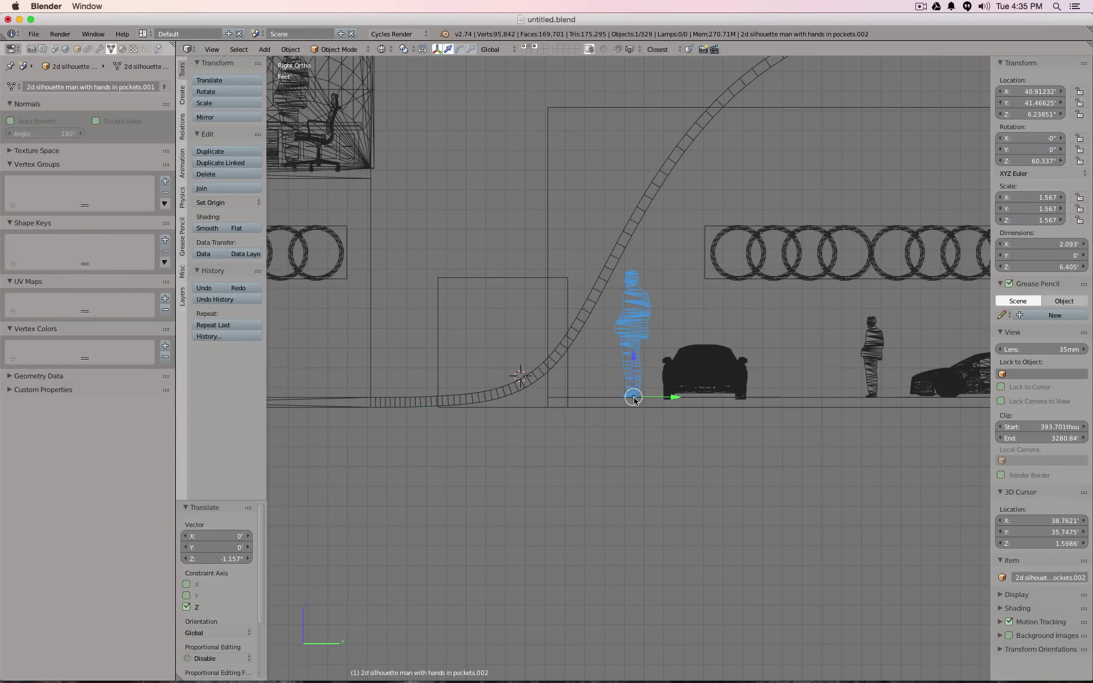
# - Raise the cube's top vertices above the silhouette's head height and set the cube's Z dimension to 8'
pyautogui.rightClick(502, 282)
pyautogui.press('Tab')
pyautogui.press('a')
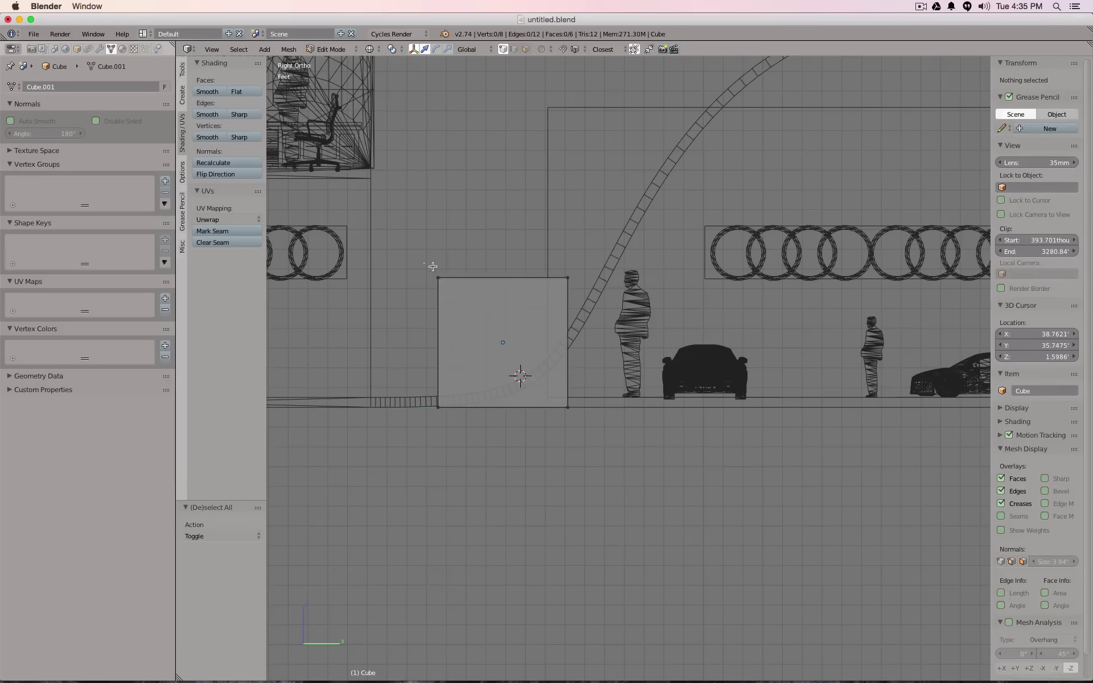
pyautogui.moveTo(432, 264); pyautogui.dragTo(595, 287)
pyautogui.moveTo(503, 238); pyautogui.dragTo(505, 211)
pyautogui.press('Tab')
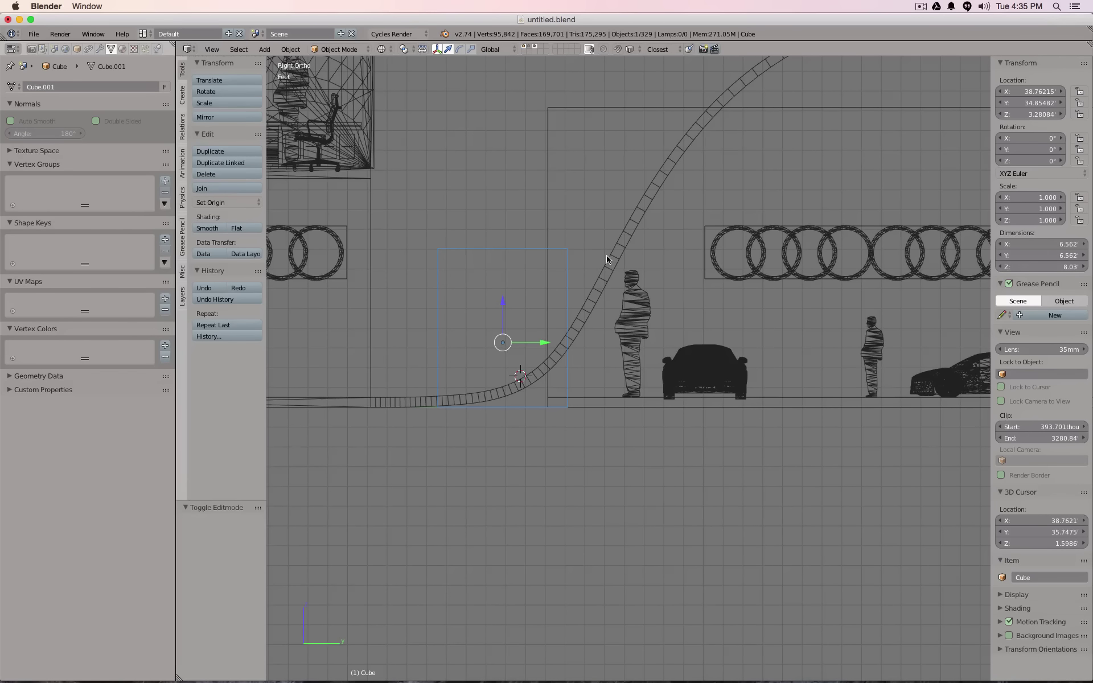
pyautogui.click(1045, 265)
pyautogui.write('8')
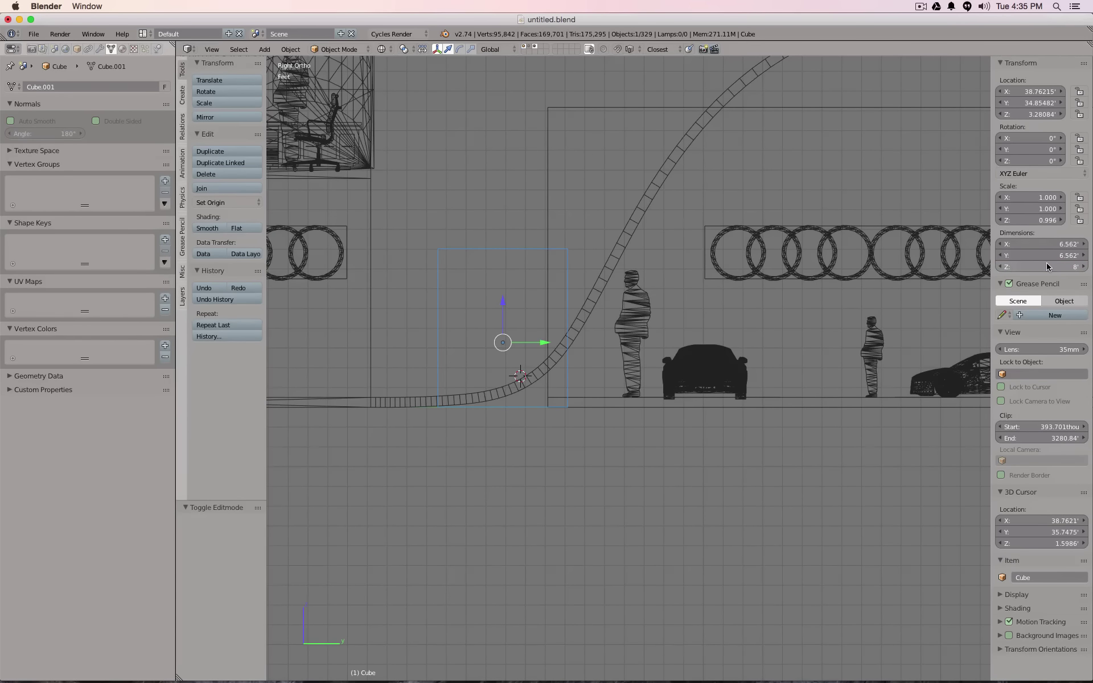
# - Return to solid shading and move the cube 3.721' along Y so it passes through the ribbon's rising part
pyautogui.moveTo(596, 379); pyautogui.dragTo(668, 382, button='middle')
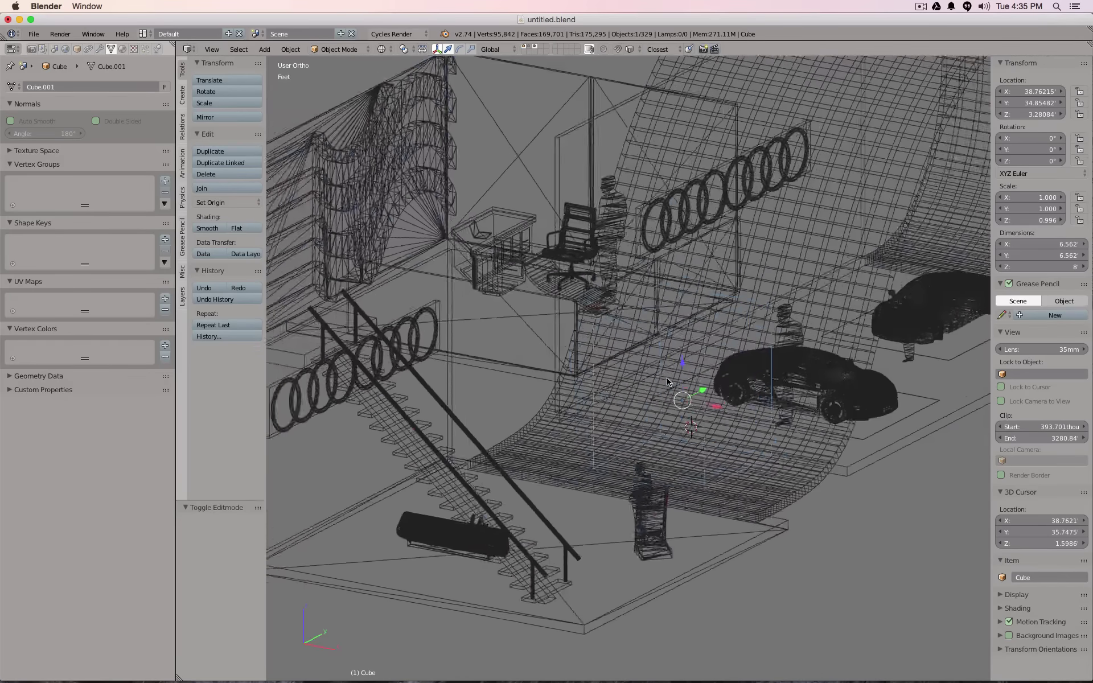
pyautogui.press('z')
pyautogui.moveTo(781, 400)
pyautogui.mouseDown(button='middle')
pyautogui.moveTo(699, 391)
pyautogui.moveTo(658, 356)
pyautogui.moveTo(583, 380)
pyautogui.mouseUp(button='middle')
pyautogui.press('g')
pyautogui.press('y')
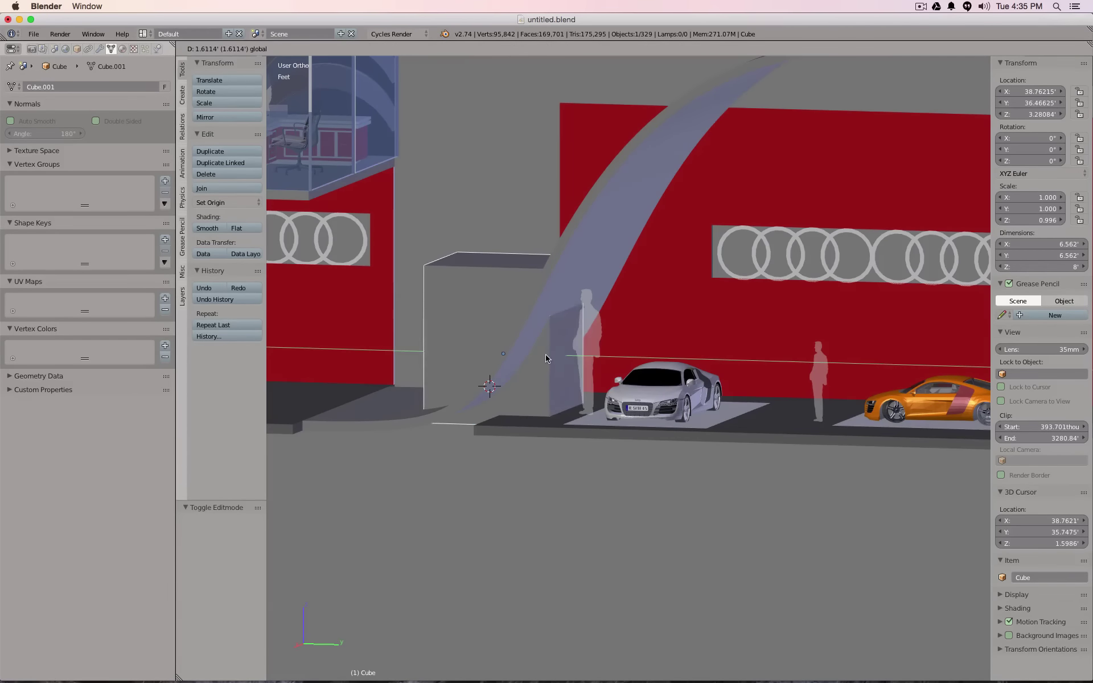
pyautogui.click(592, 356)
pyautogui.moveTo(600, 354); pyautogui.dragTo(637, 348, button='middle')
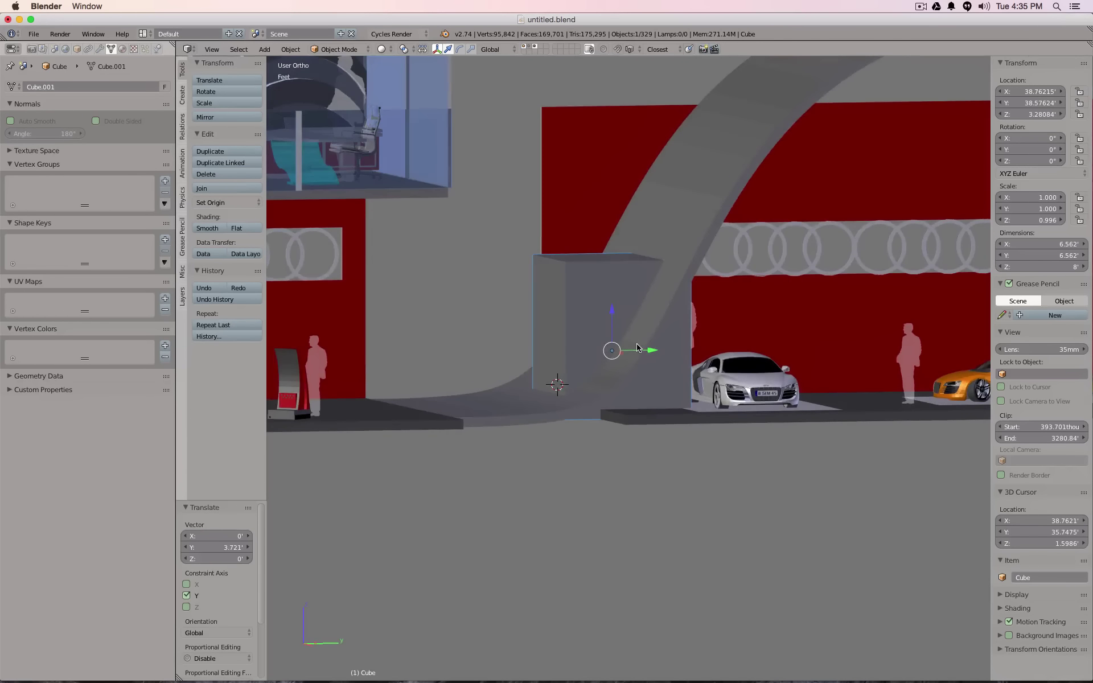
# - Rename the cube object as Boolean Door
pyautogui.click(77, 49)
pyautogui.click(85, 86)
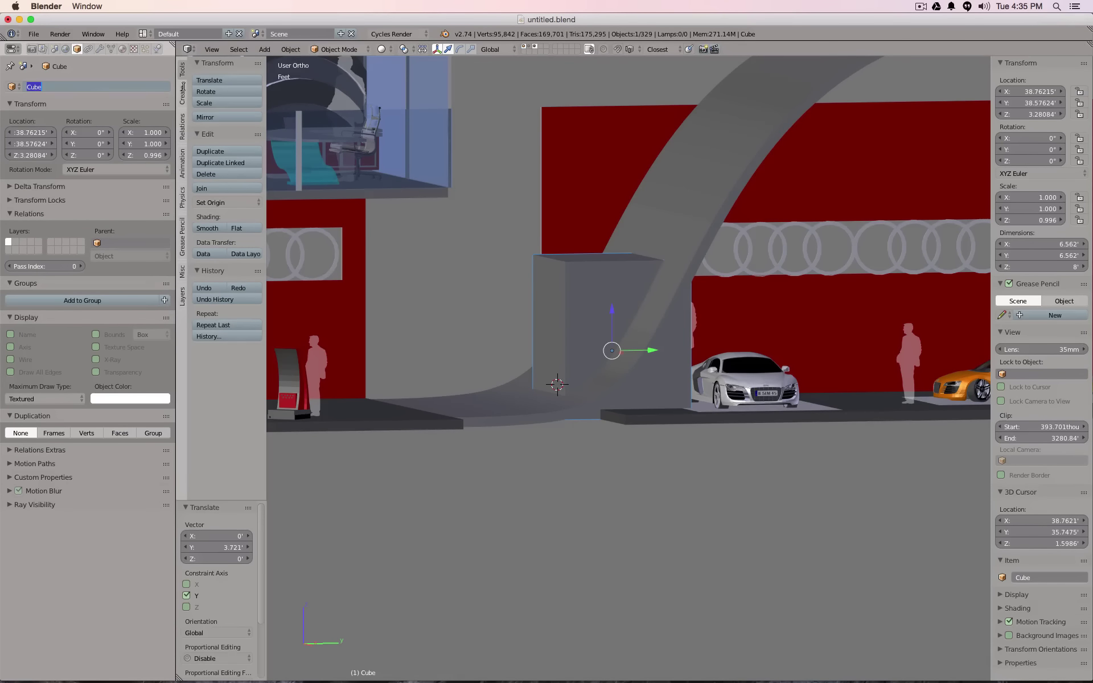
pyautogui.write('Door')
pyautogui.press('Return')
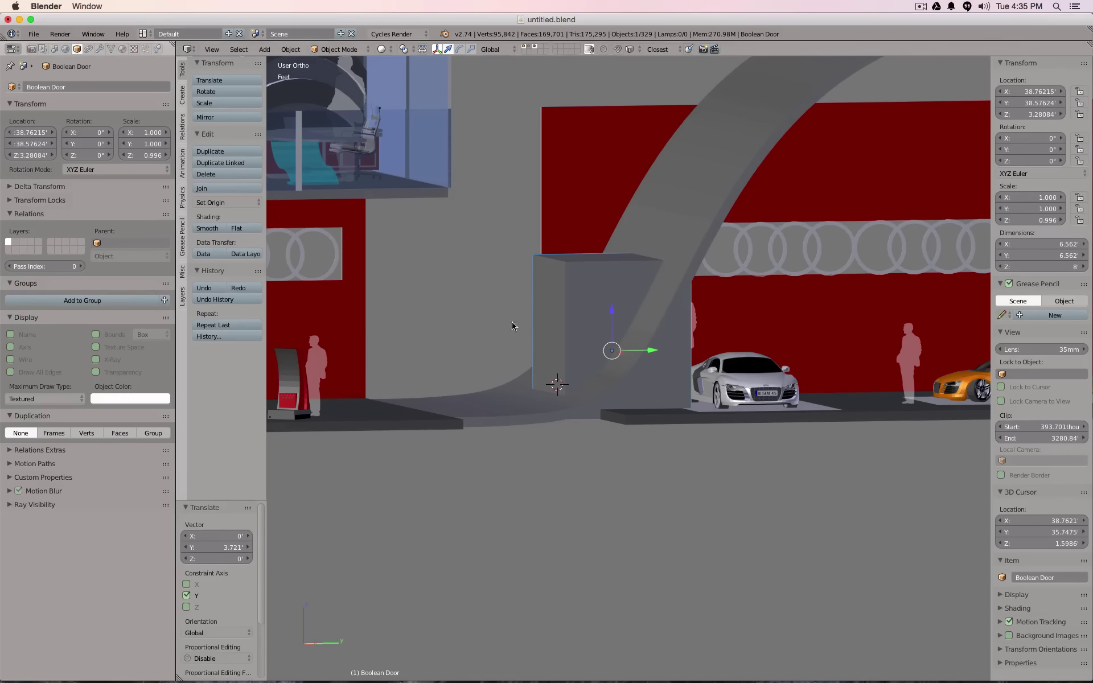
# - Collapse the curved ribbon's existing modifiers and add a Boolean modifier to it
pyautogui.rightClick(647, 380)
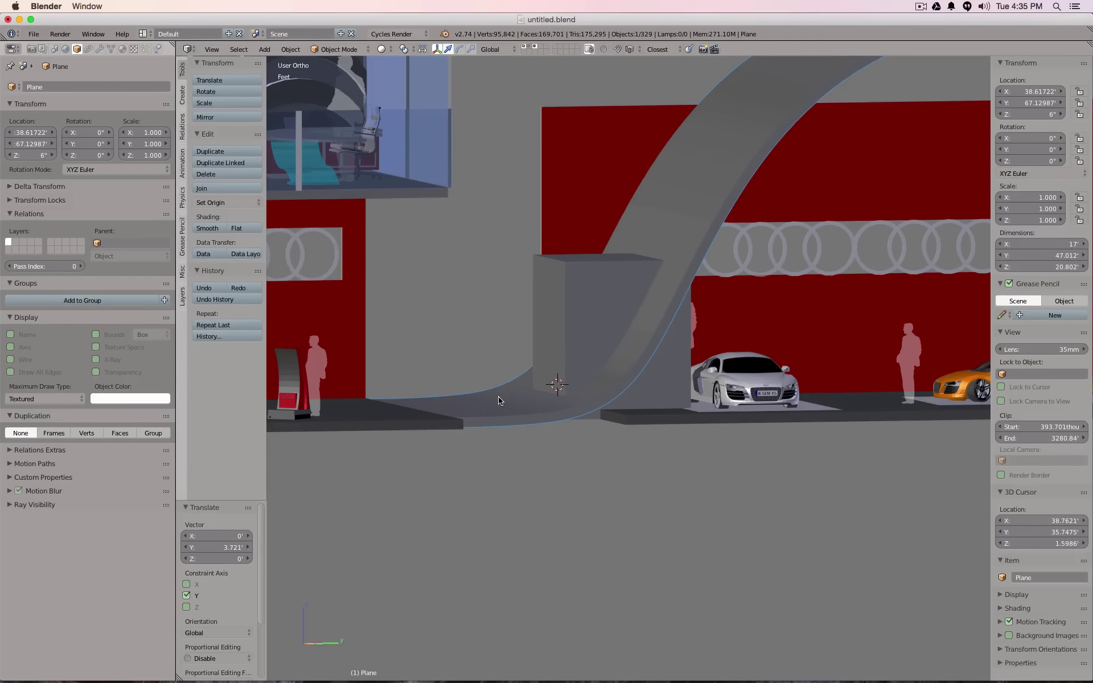
pyautogui.scroll(-2, 498, 401)
pyautogui.keyDown('shift'); pyautogui.moveTo(566, 337); pyautogui.dragTo(512, 354, button='middle'); pyautogui.keyUp('shift')
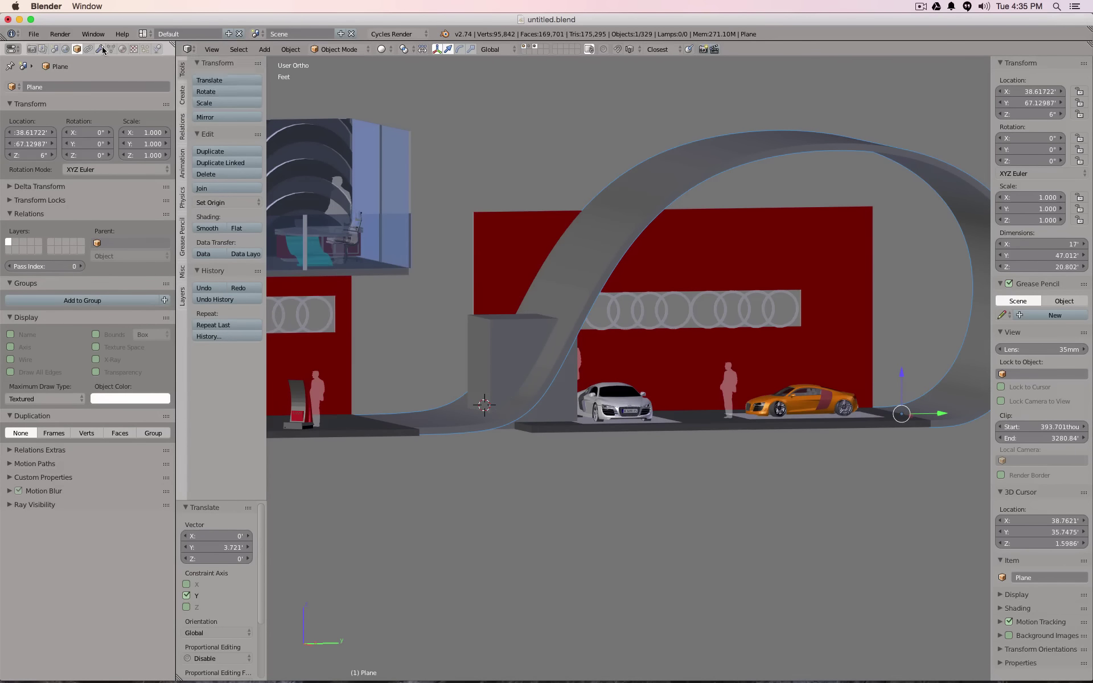
pyautogui.click(101, 50)
pyautogui.click(13, 105)
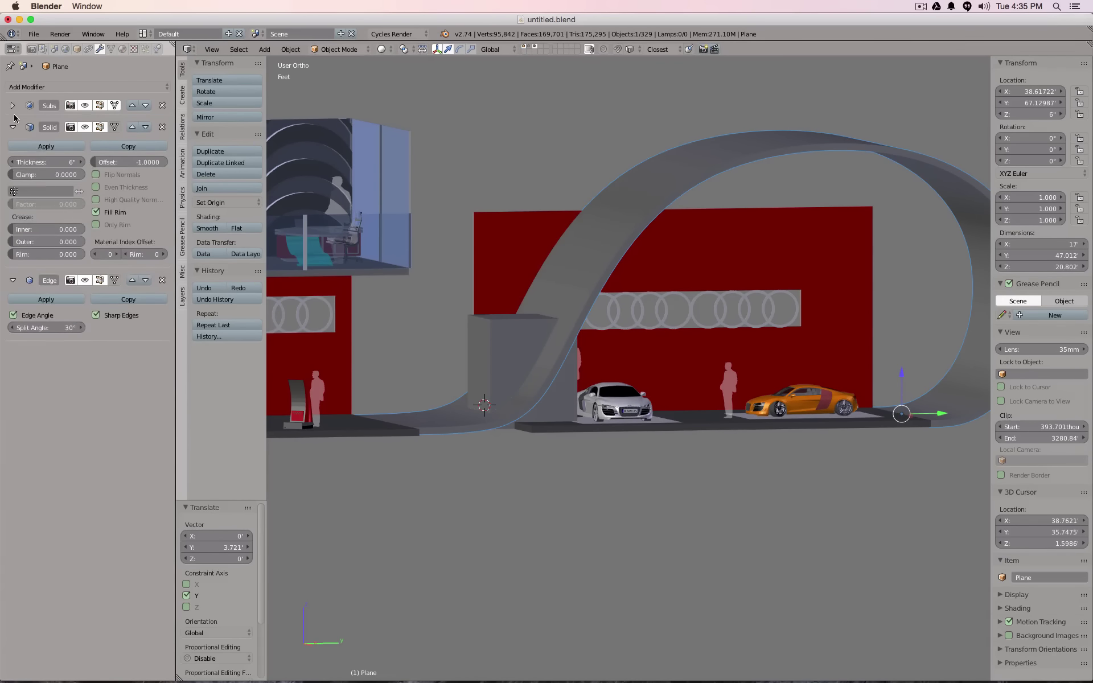
pyautogui.click(13, 127)
pyautogui.click(13, 149)
pyautogui.click(95, 88)
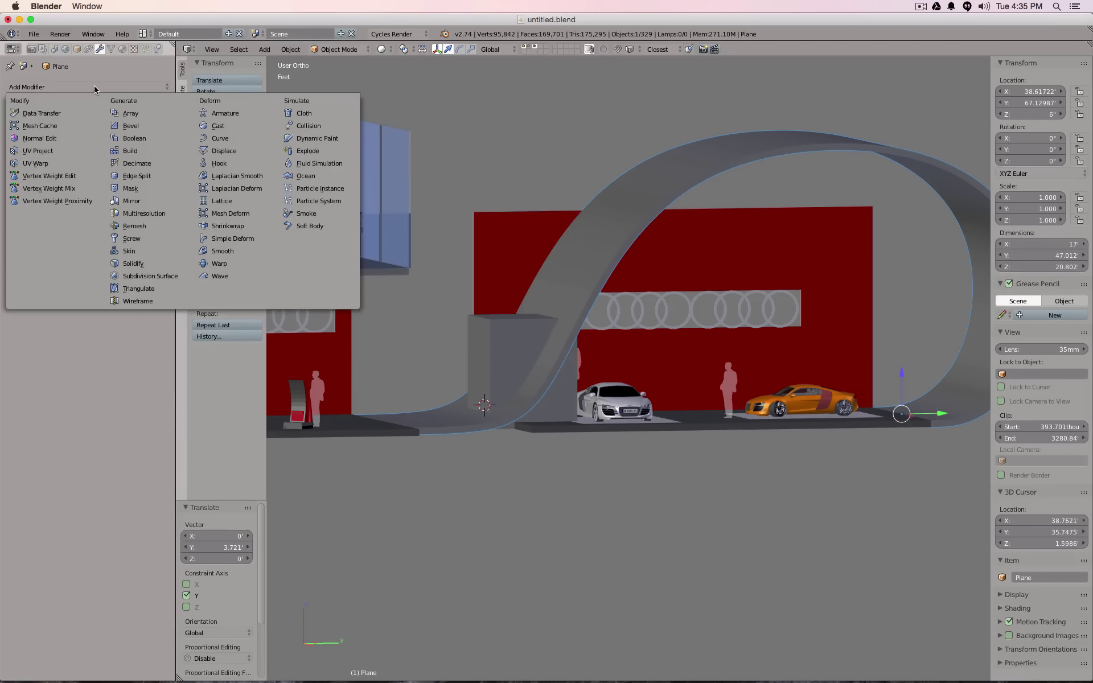
pyautogui.click(150, 140)
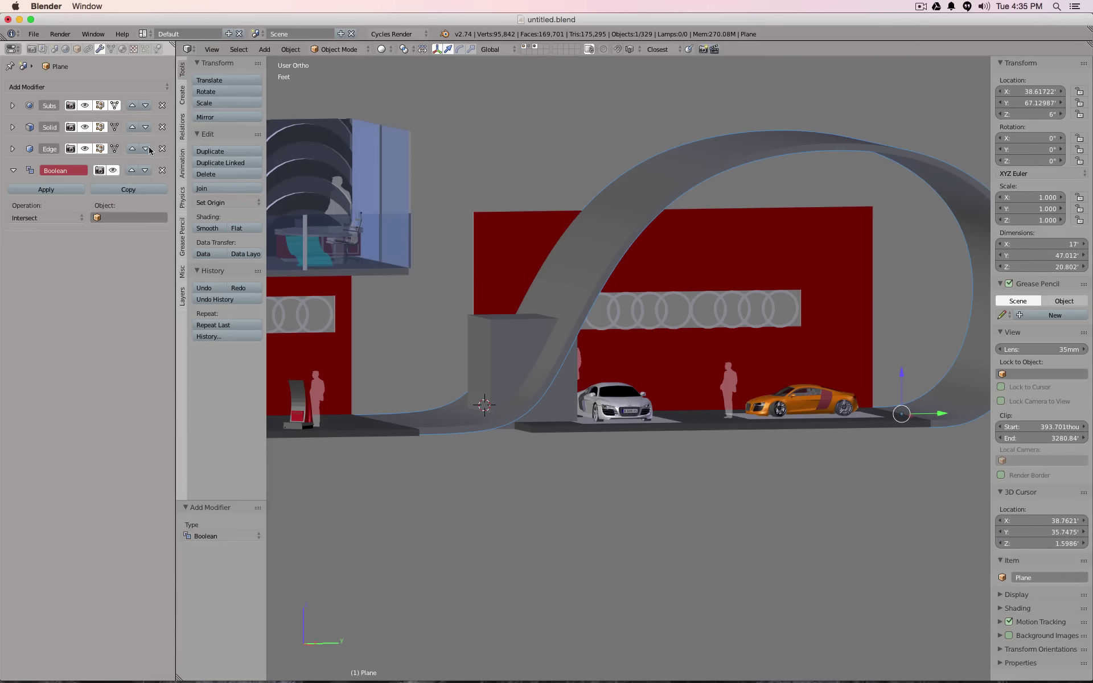
# - Set the ribbon's Boolean modifier to Difference with Boolean Door as the cutting object
pyautogui.click(45, 218)
pyautogui.click(58, 179)
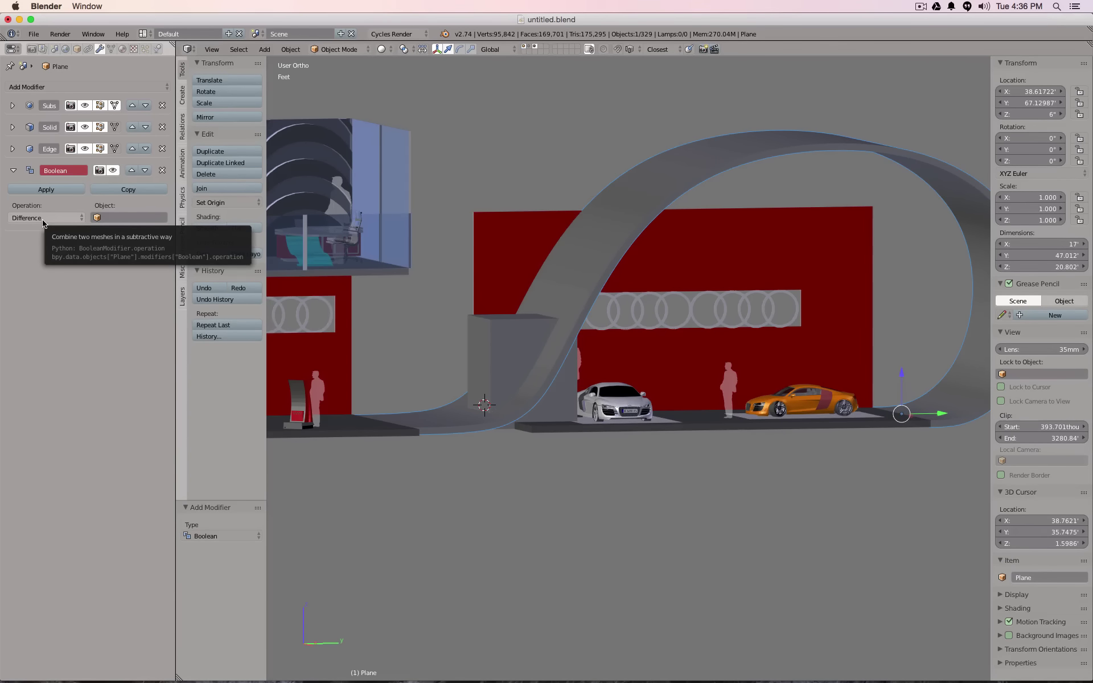
pyautogui.click(111, 217)
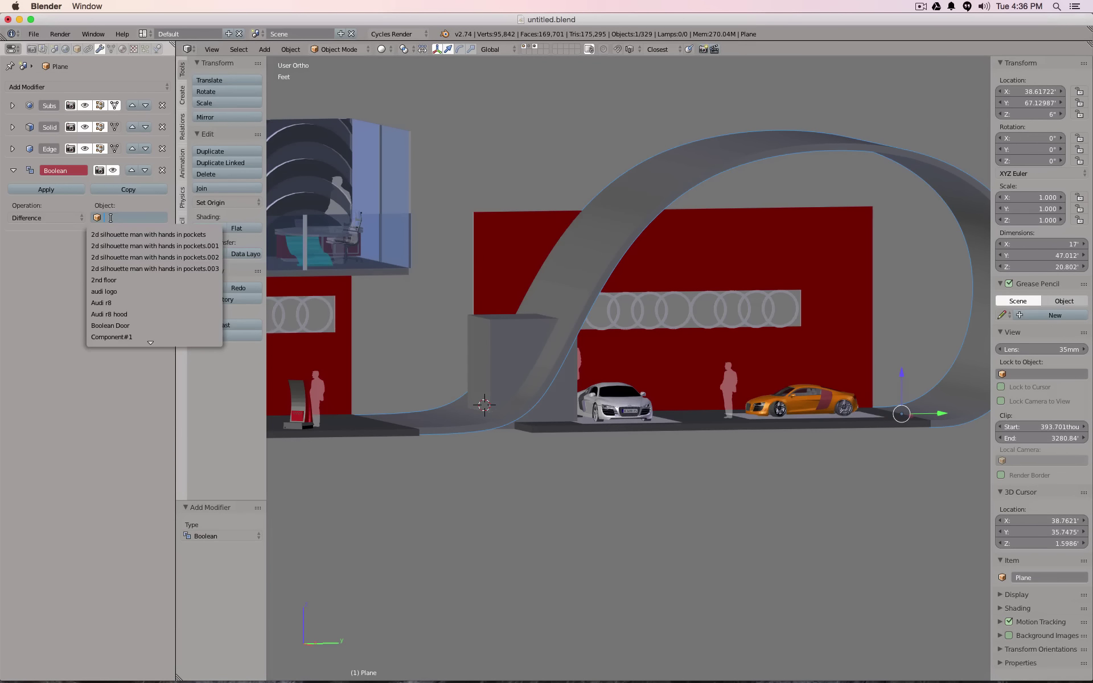
pyautogui.write('bo')
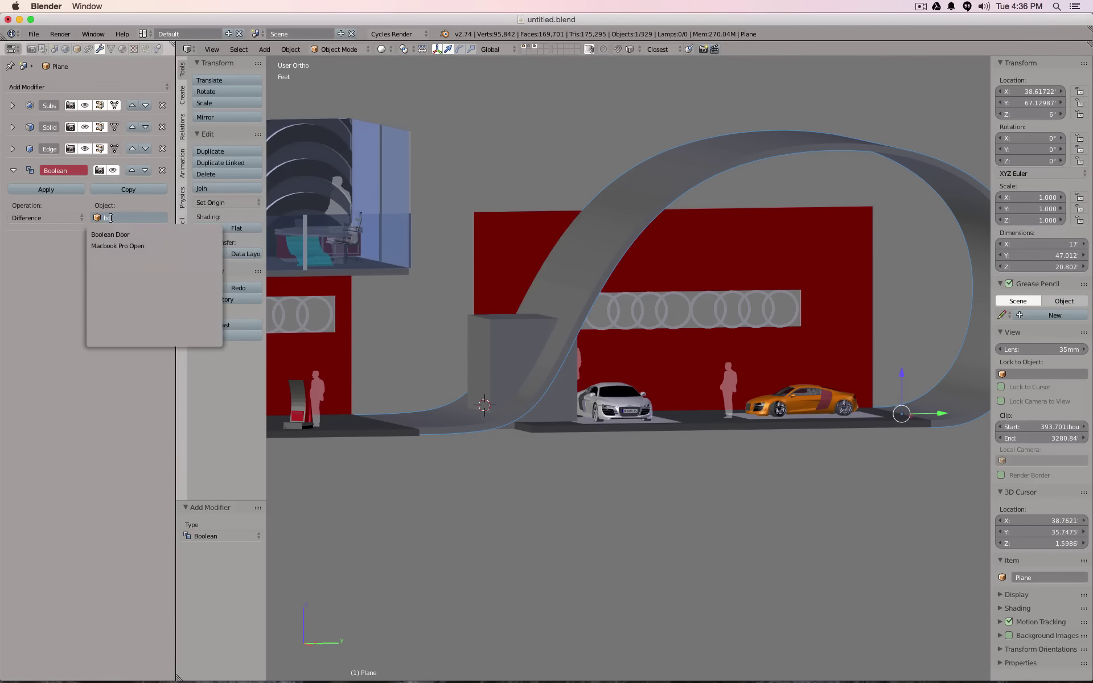
pyautogui.press('Return')
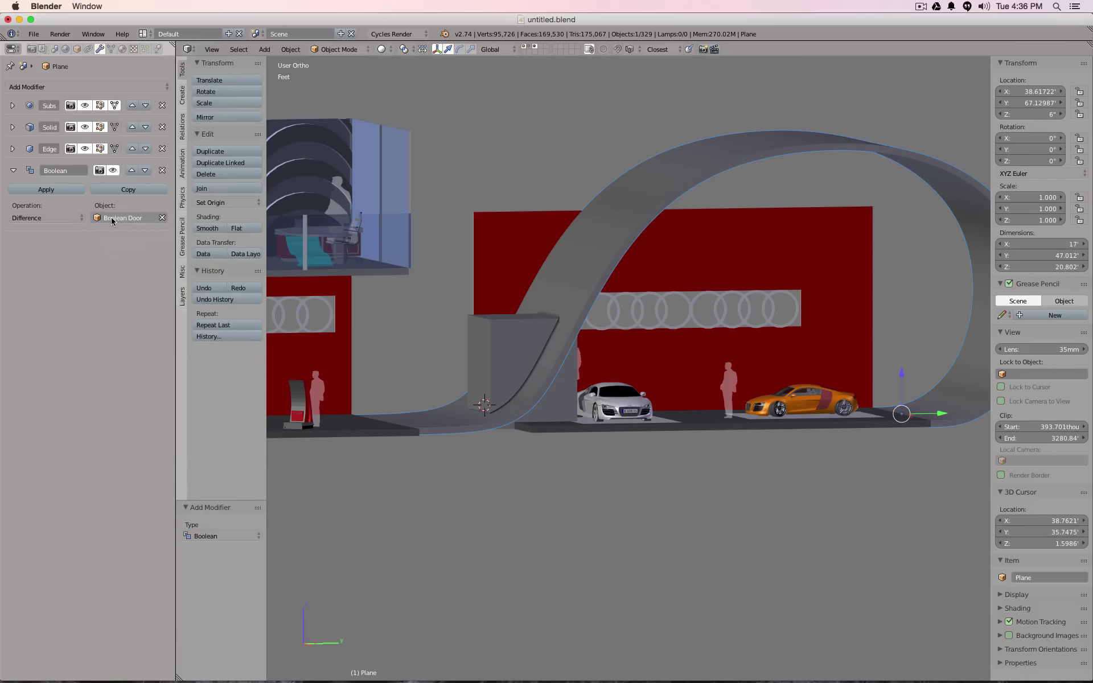
# - Hide the Boolean Door cube and return to solid shading to inspect the doorway cut through the ribbon
pyautogui.scroll(3, 520, 280)
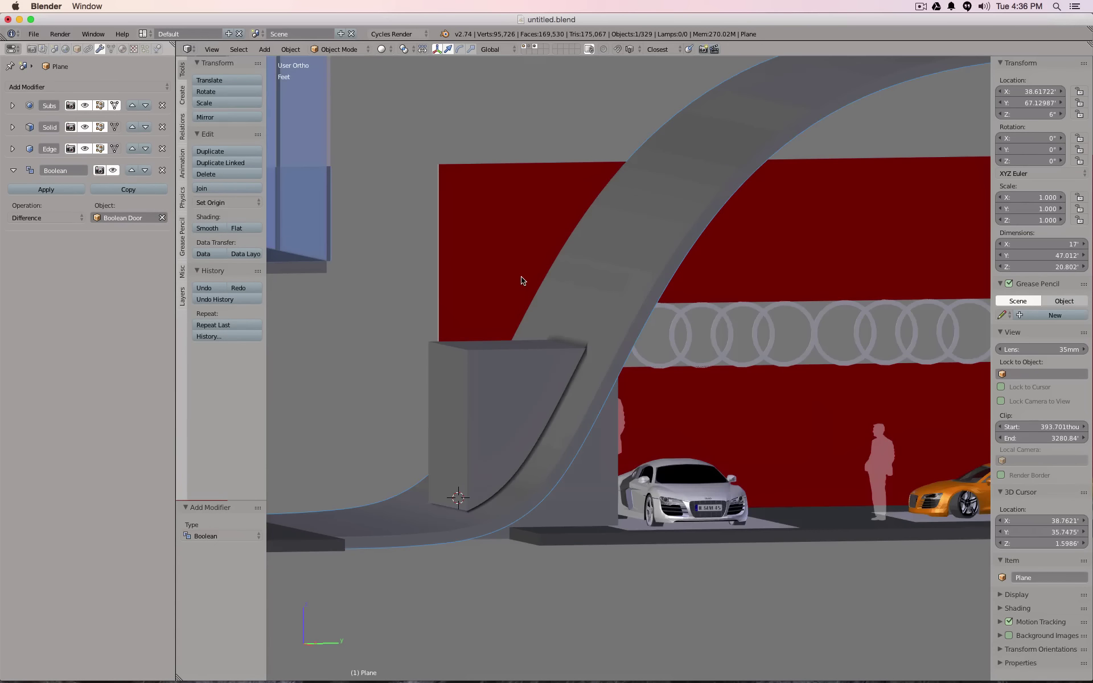
pyautogui.press('z')
pyautogui.rightClick(431, 345)
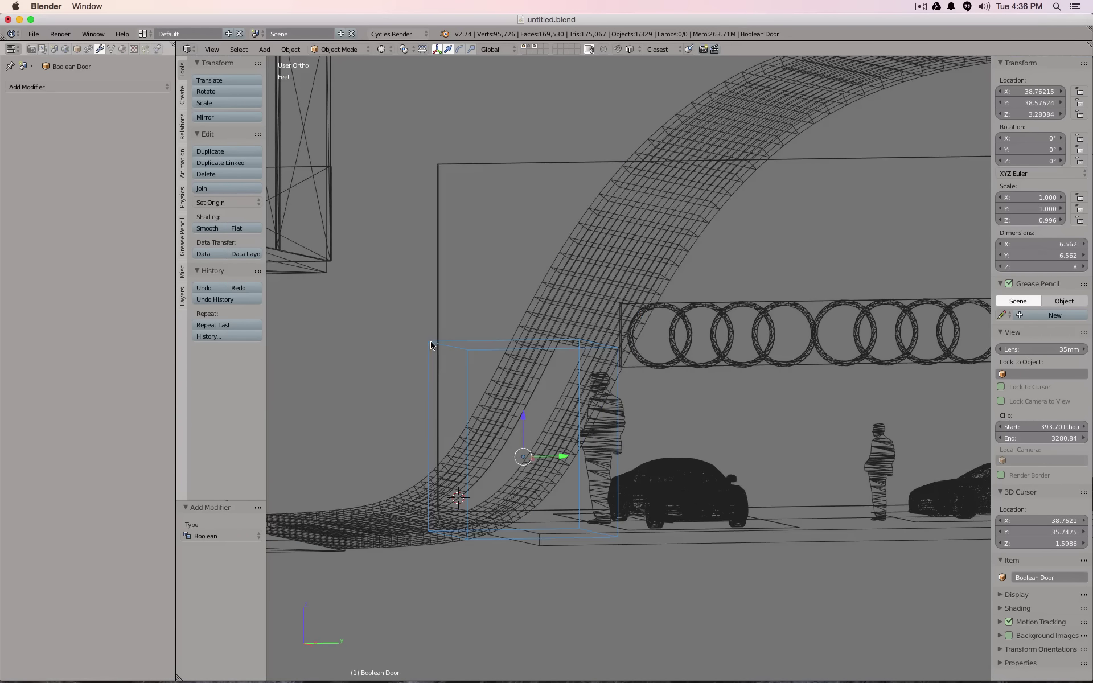
pyautogui.press('h')
pyautogui.press('z')
pyautogui.moveTo(569, 395)
pyautogui.mouseDown(button='middle')
pyautogui.moveTo(561, 358)
pyautogui.moveTo(528, 333)
pyautogui.moveTo(473, 383)
pyautogui.moveTo(569, 394)
pyautogui.mouseUp(button='middle')
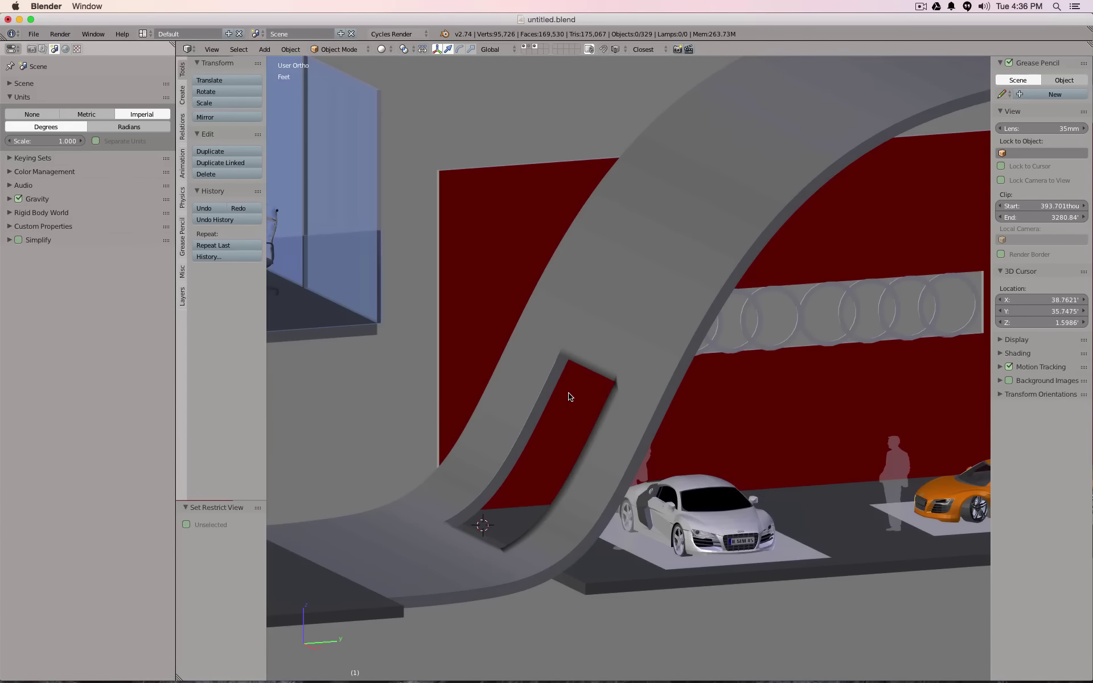
# - Select the curved ribbon and move its Boolean modifier above the Edge Split modifier in the stack
pyautogui.rightClick(561, 338)
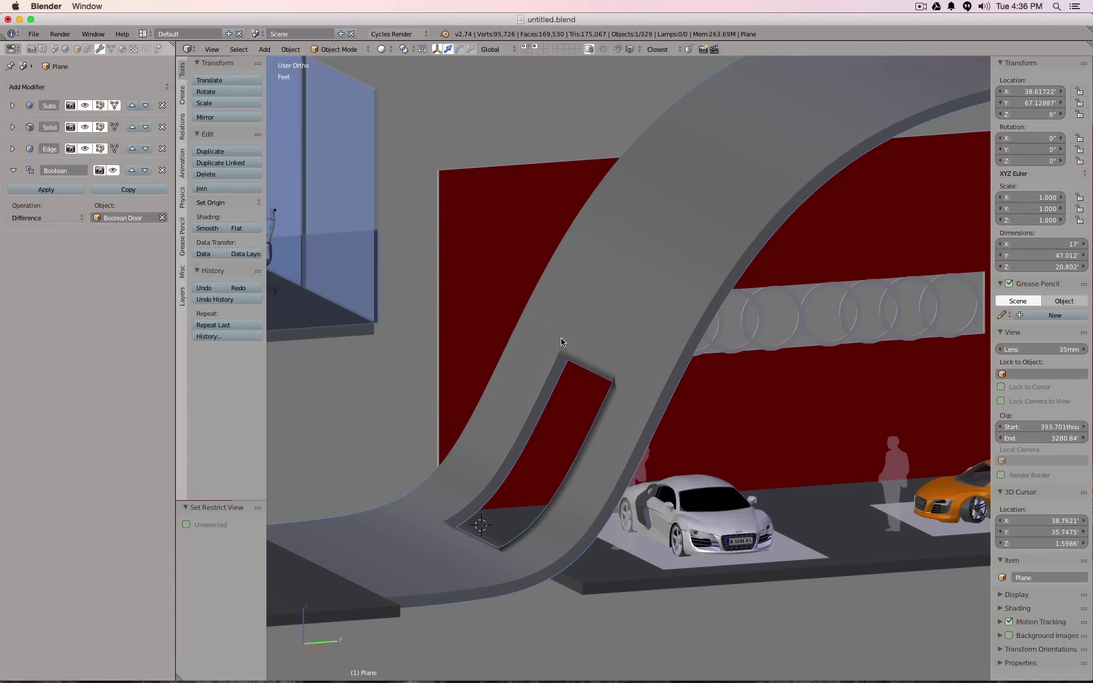
pyautogui.click(17, 170)
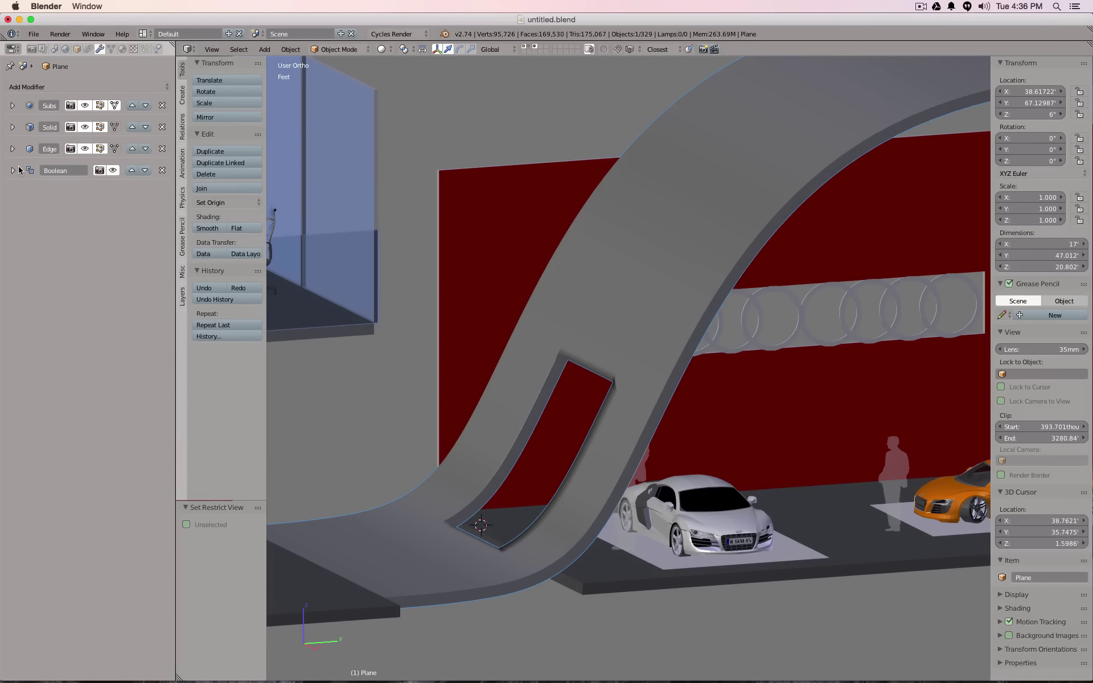
pyautogui.click(133, 170)
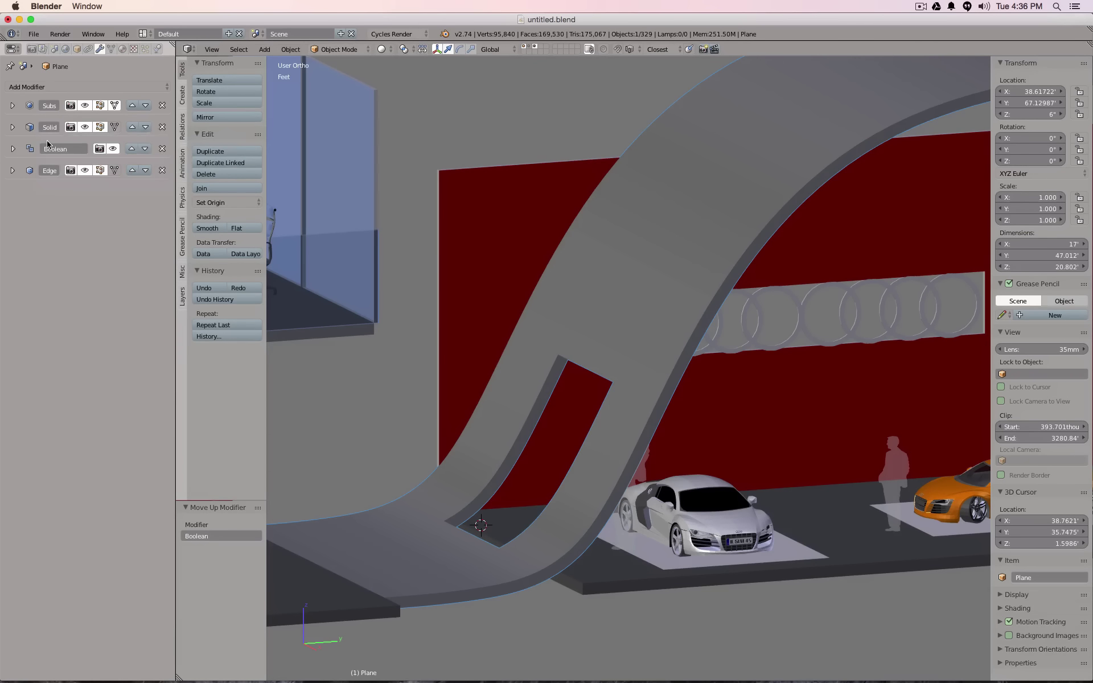
# - Unhide the Boolean Door cube and open its mesh for editing
pyautogui.moveTo(771, 353); pyautogui.dragTo(732, 305, button='middle')
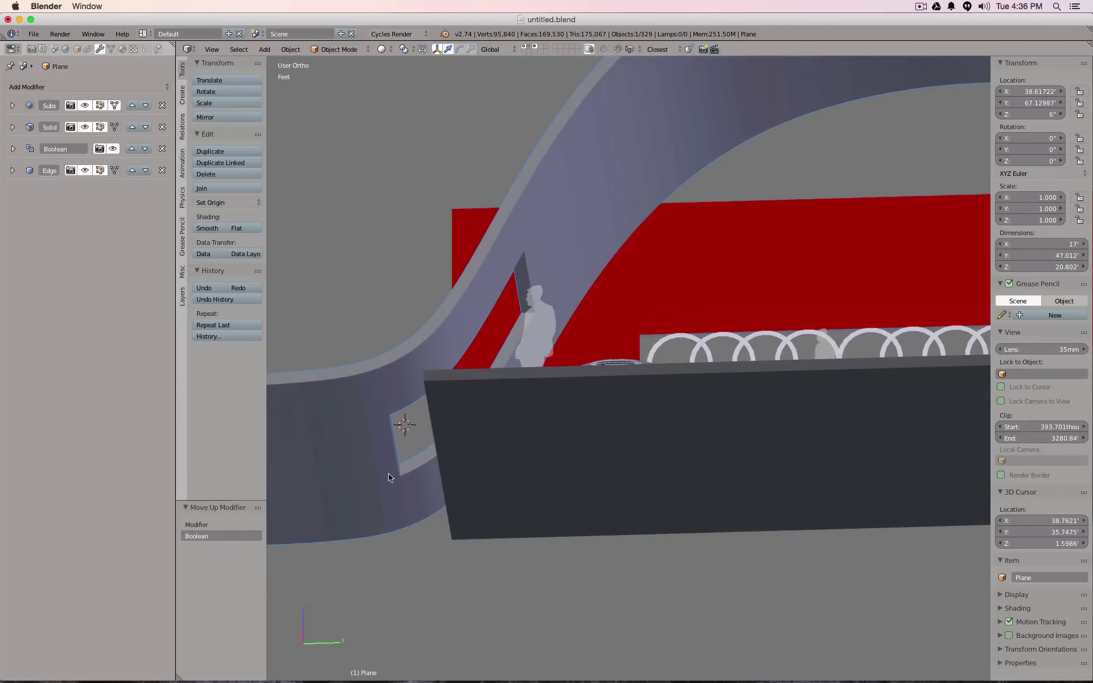
pyautogui.moveTo(403, 456); pyautogui.dragTo(630, 376, button='middle')
pyautogui.scroll(-2, 473, 458)
pyautogui.press('Tab')
pyautogui.press('Tab')
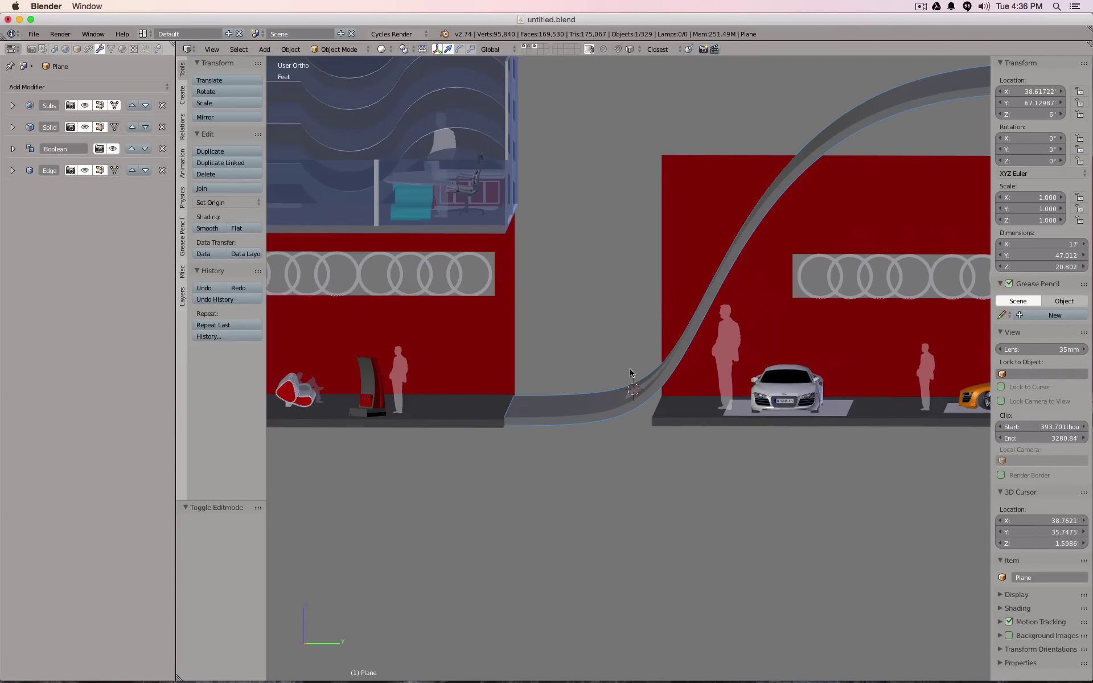
pyautogui.hotkey('alt', 'h')
pyautogui.rightClick(627, 319)
pyautogui.press('Tab')
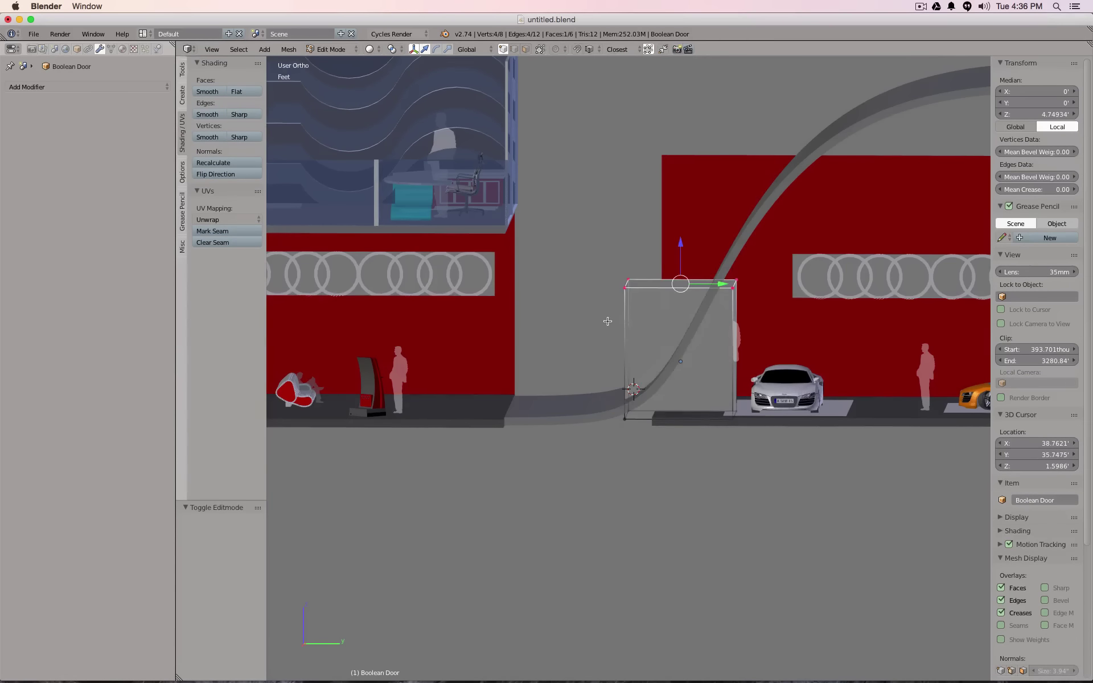
# - Move the Boolean Door's end face outward along negative Y, toward the staircase platform, making the cube about 12 ft long
pyautogui.press('z')
pyautogui.press('a')
pyautogui.press('b')
pyautogui.moveTo(593, 232); pyautogui.dragTo(637, 450)
pyautogui.press('z')
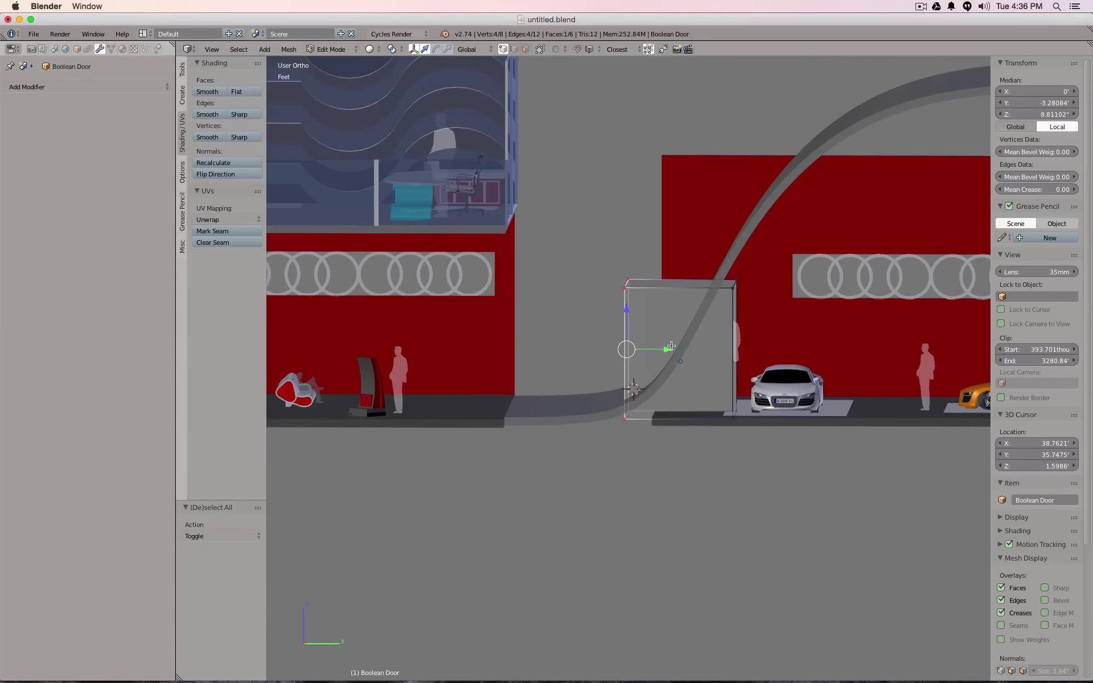
pyautogui.press('g')
pyautogui.press('y')
pyautogui.click(580, 344)
pyautogui.press('Tab')
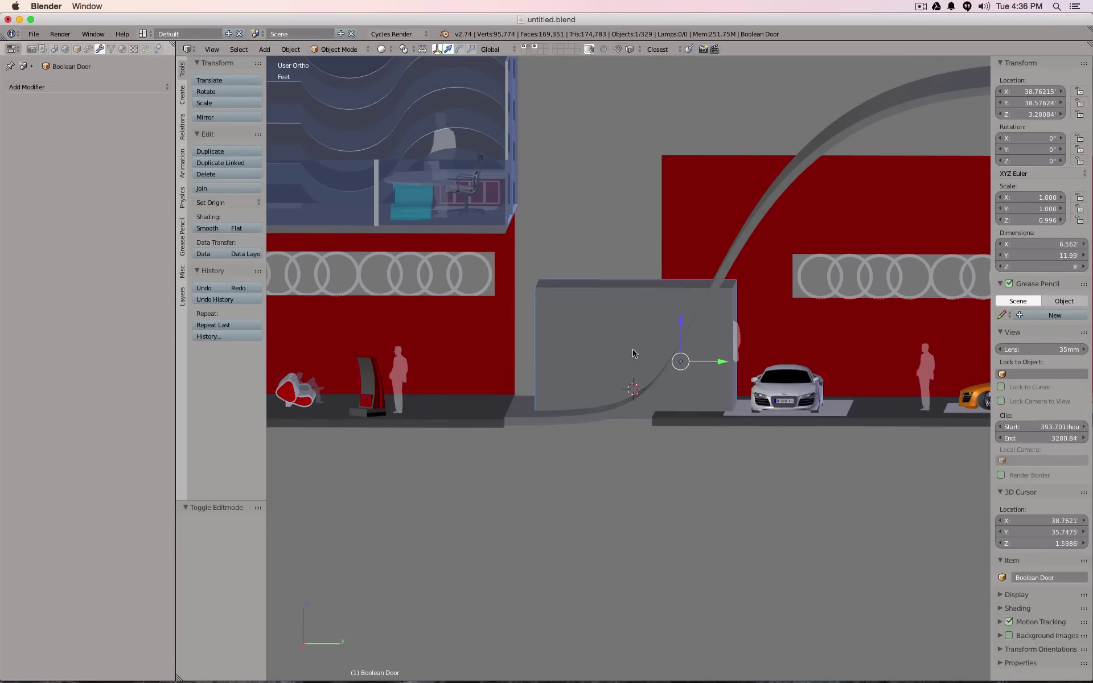
# - Set the Boolean Door's maximum draw type to Wire
pyautogui.moveTo(575, 301); pyautogui.dragTo(600, 313, button='middle')
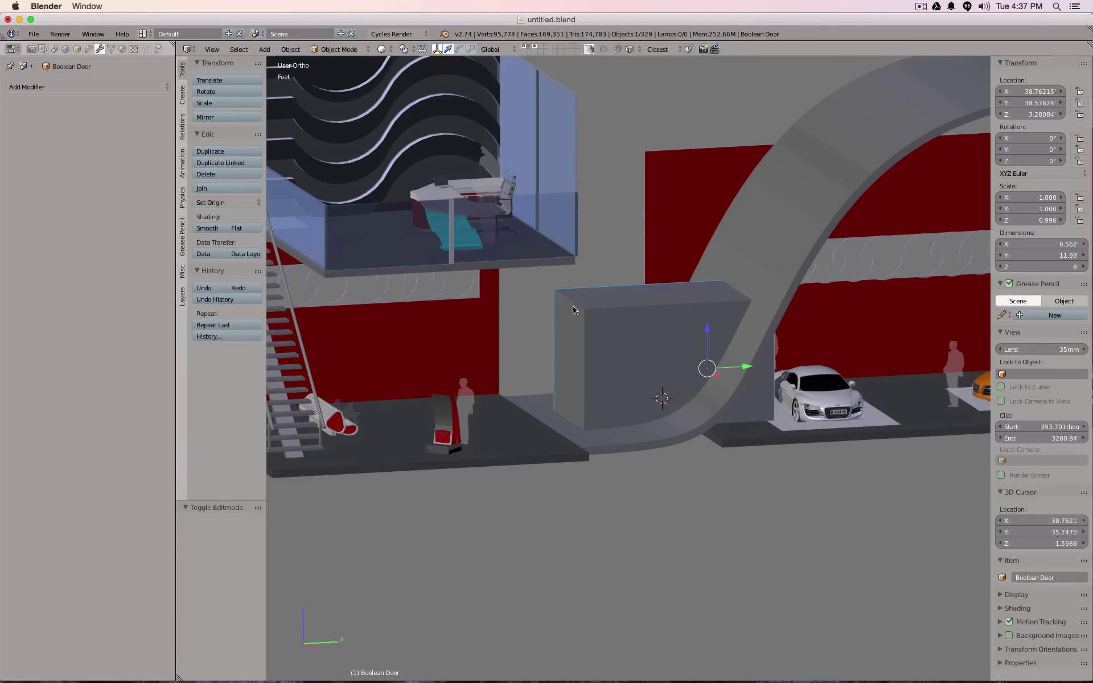
pyautogui.click(77, 49)
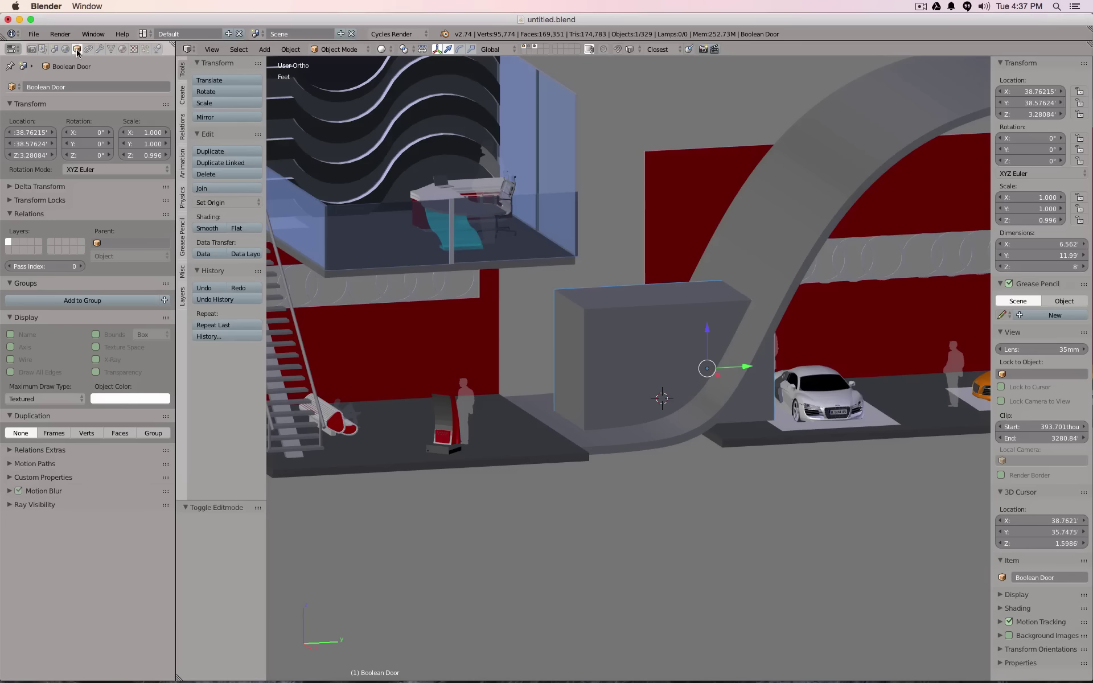
pyautogui.click(57, 401)
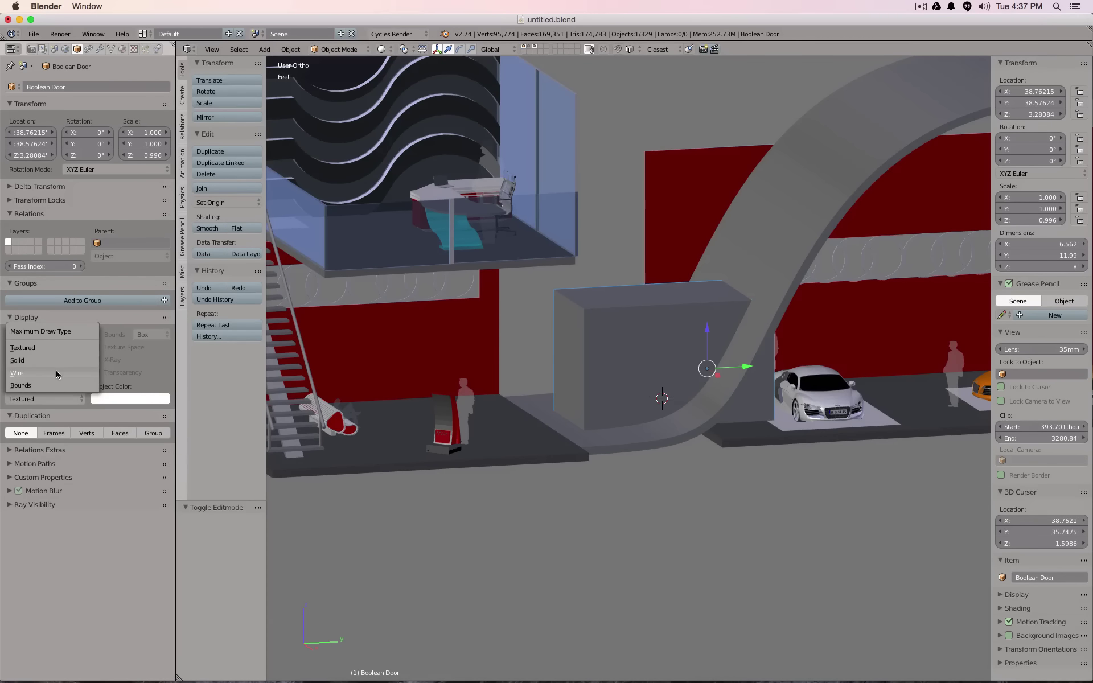
pyautogui.click(56, 373)
# - Shift the Boolean Door about 10.2 inches along X within the ribbon's width
pyautogui.moveTo(569, 370)
pyautogui.mouseDown(button='middle')
pyautogui.moveTo(605, 385)
pyautogui.moveTo(594, 332)
pyautogui.moveTo(546, 325)
pyautogui.moveTo(483, 360)
pyautogui.moveTo(772, 401)
pyautogui.mouseUp(button='middle')
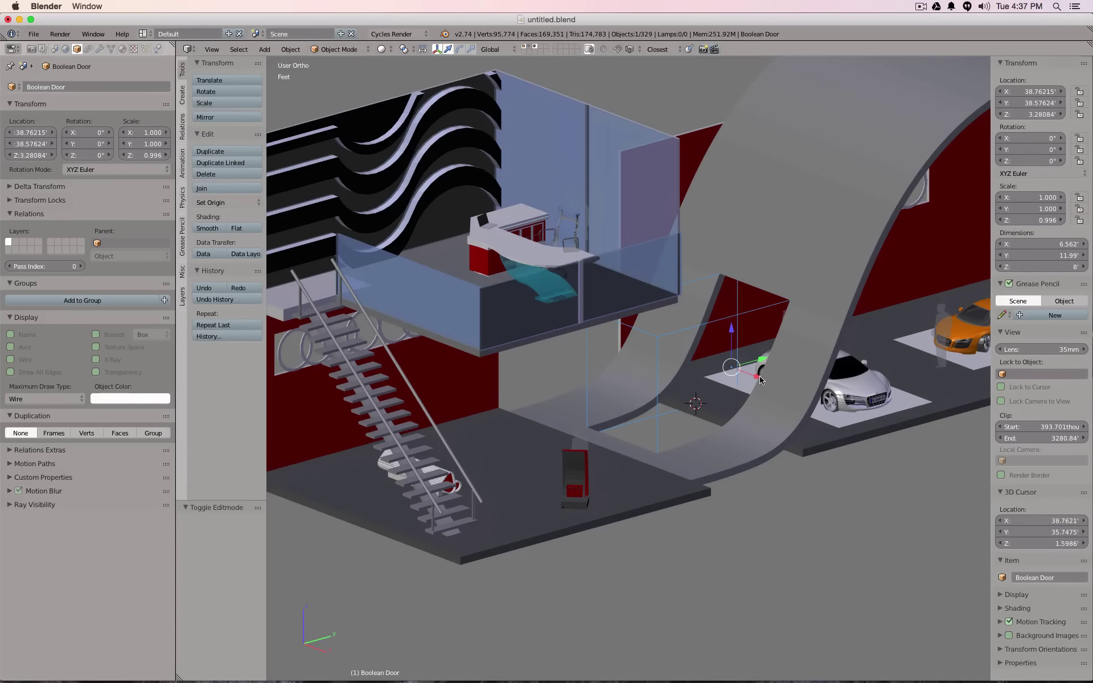
pyautogui.moveTo(760, 380)
pyautogui.mouseDown()
pyautogui.moveTo(819, 420)
pyautogui.moveTo(767, 385)
pyautogui.mouseUp()
pyautogui.press('Escape')
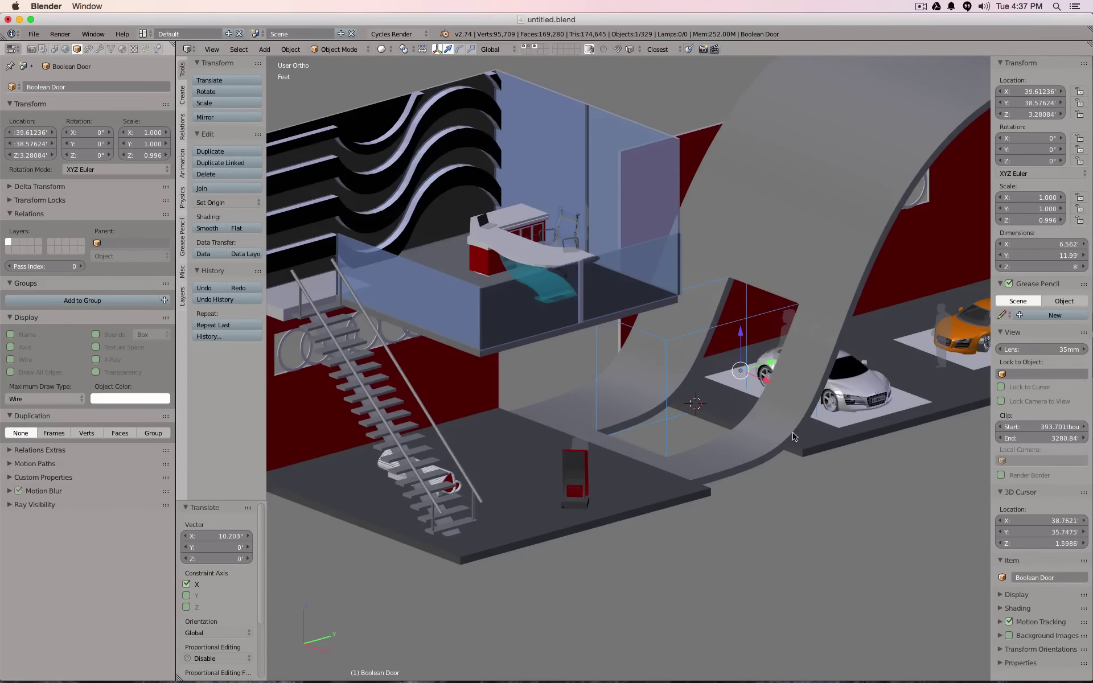
# - Set the Boolean Door's X dimension to 5'
pyautogui.moveTo(763, 432); pyautogui.dragTo(923, 434, button='middle')
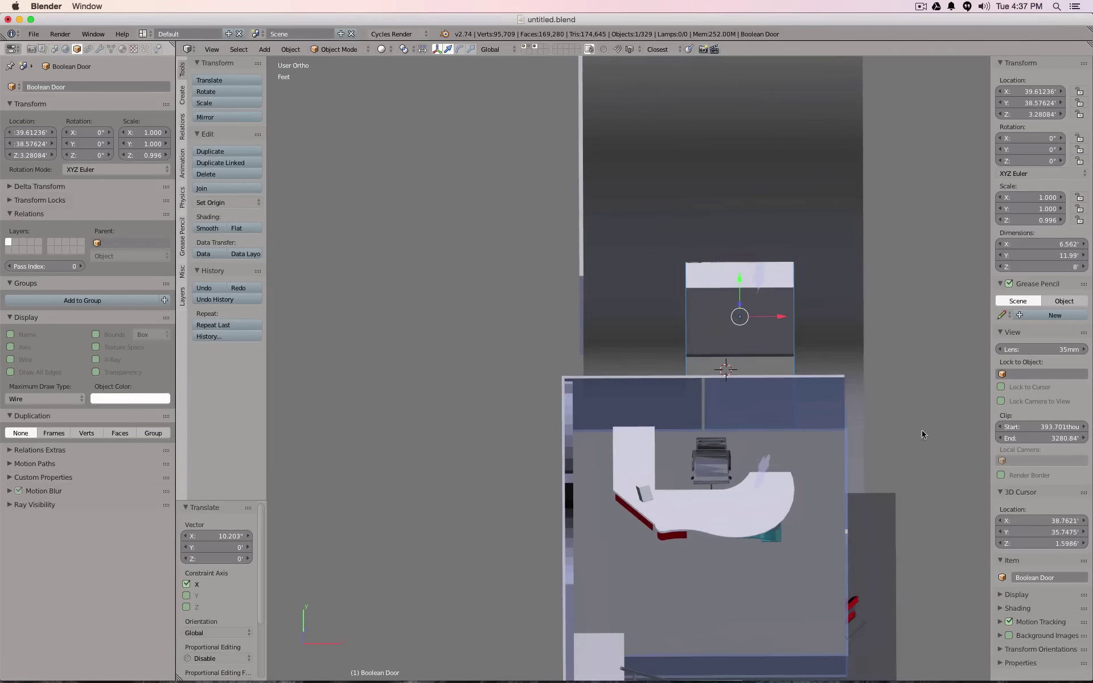
pyautogui.click(1050, 245)
pyautogui.write("5'")
pyautogui.press('Return')
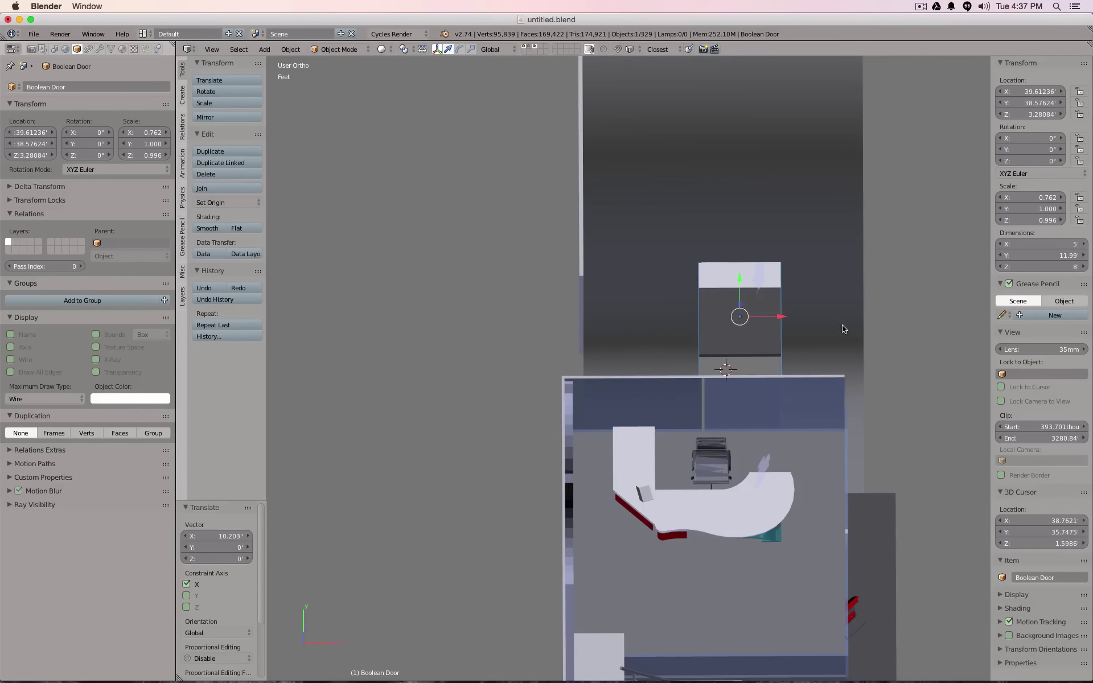
# - Centre the narrowed Boolean Door across the ribbon by moving it along X to about 39.85 ft
pyautogui.moveTo(843, 329); pyautogui.dragTo(746, 362, button='middle')
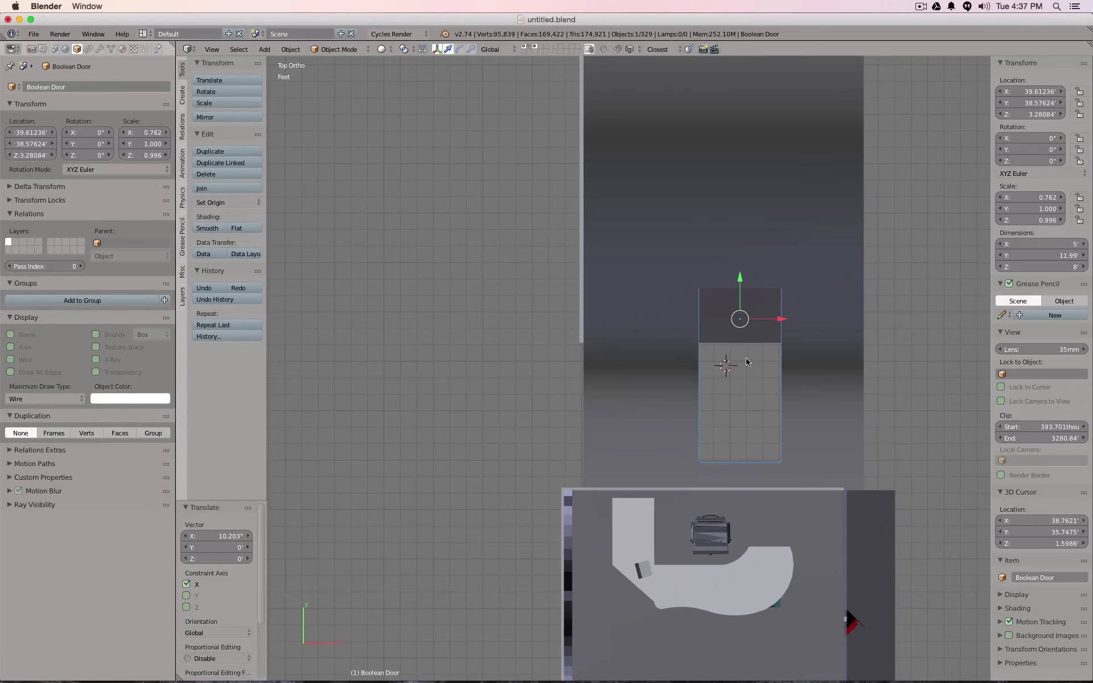
pyautogui.moveTo(780, 319)
pyautogui.mouseDown()
pyautogui.moveTo(771, 323)
pyautogui.moveTo(785, 321)
pyautogui.mouseUp()
pyautogui.press('z')
pyautogui.press('z')
# - Open the Boolean Door mesh for editing and deselect all its vertices
pyautogui.moveTo(797, 358)
pyautogui.mouseDown(button='middle')
pyautogui.moveTo(718, 259)
pyautogui.moveTo(664, 289)
pyautogui.moveTo(705, 286)
pyautogui.moveTo(675, 293)
pyautogui.mouseUp(button='middle')
pyautogui.scroll(5, 675, 293)
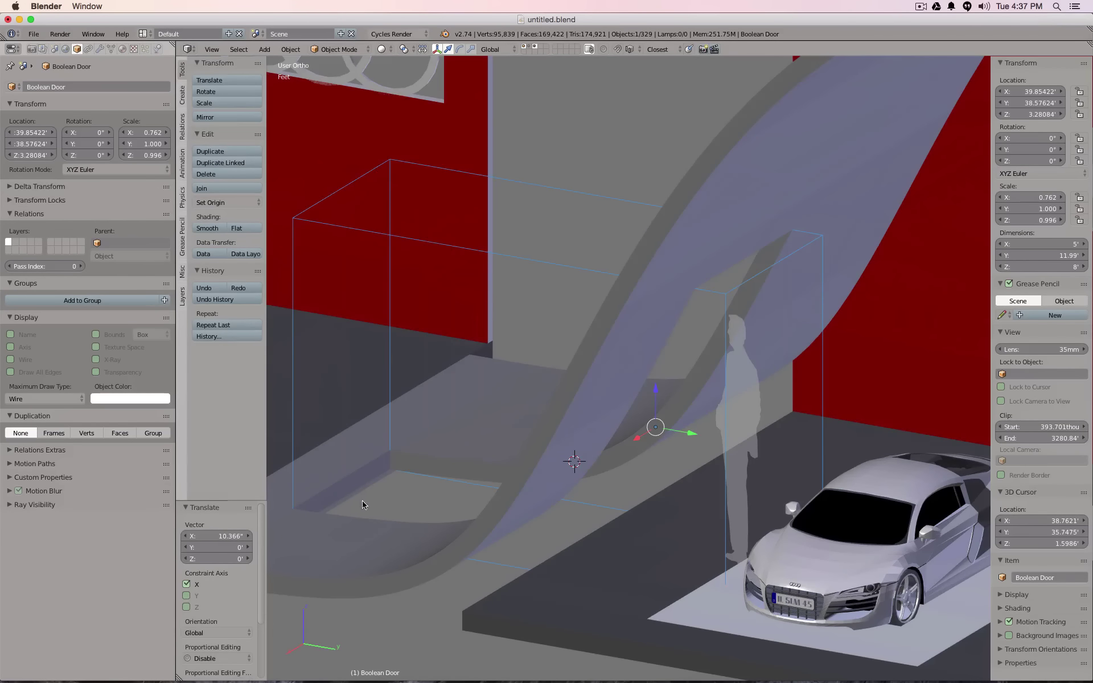
pyautogui.moveTo(362, 505); pyautogui.dragTo(450, 469, button='middle')
pyautogui.scroll(-3, 454, 480)
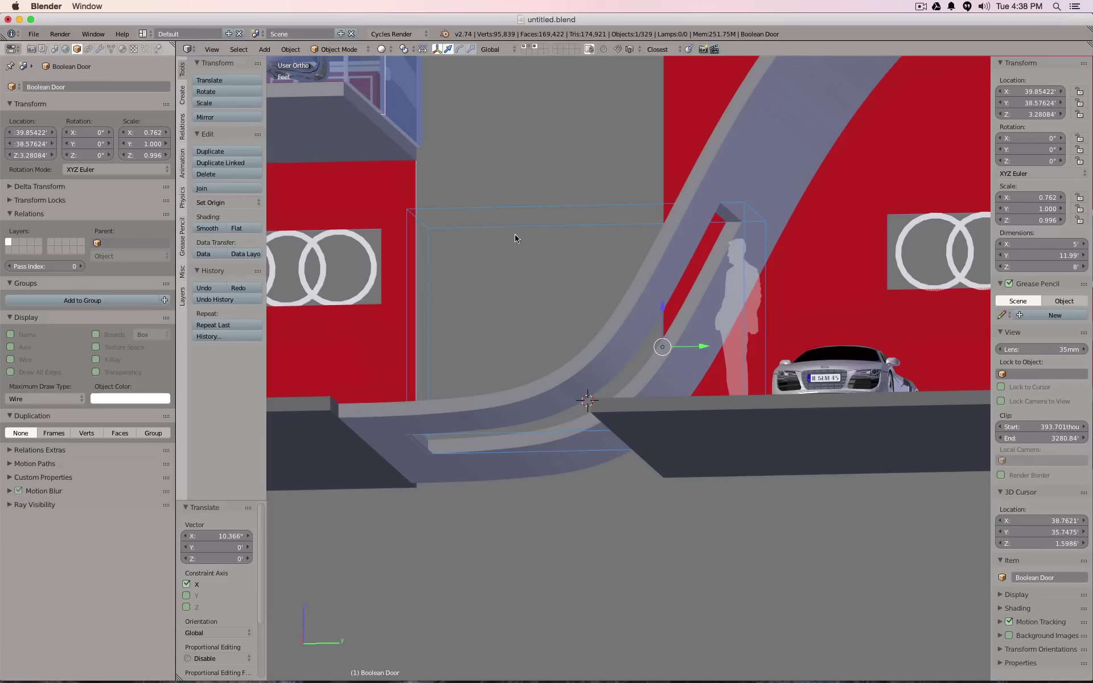
pyautogui.press('Tab')
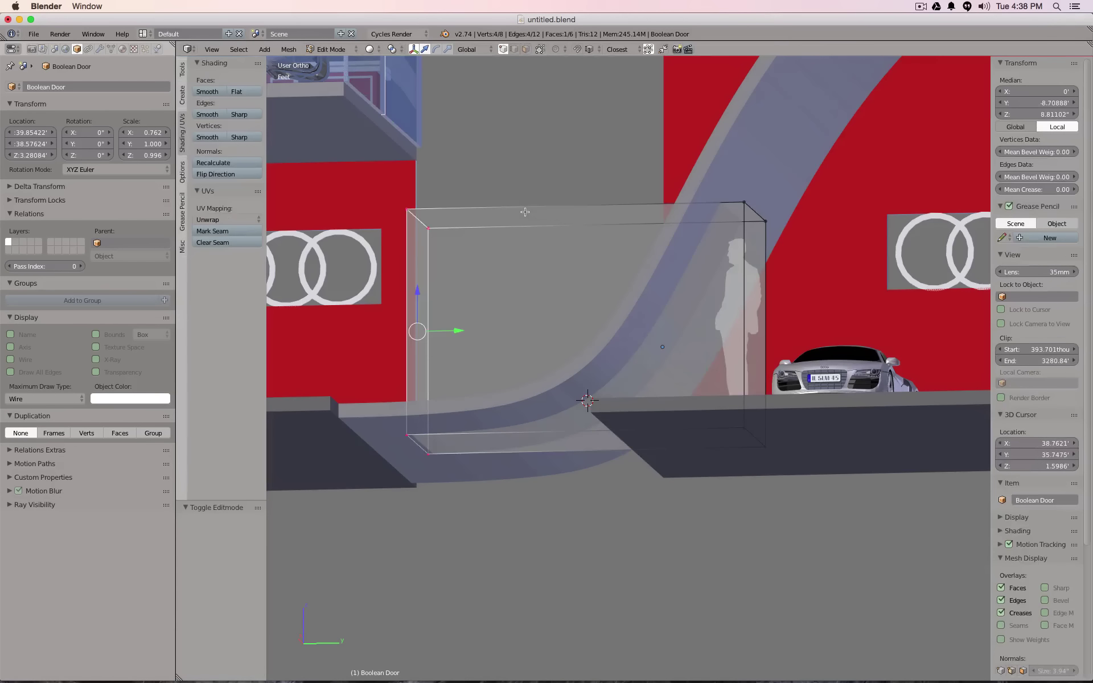
pyautogui.press('a')
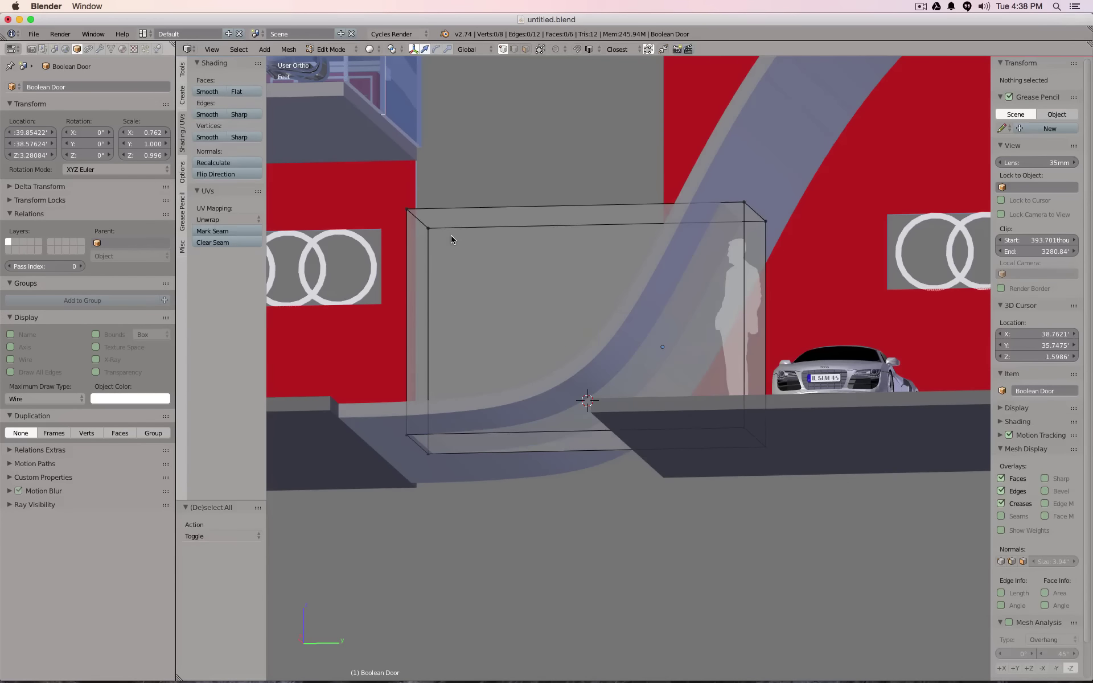
pyautogui.press('Tab')
pyautogui.press('Tab')
pyautogui.press('a')
pyautogui.press('a')
# - Add two evenly spaced loop cuts across the Boolean Door's length and check the cutout in object mode
pyautogui.click(183, 71)
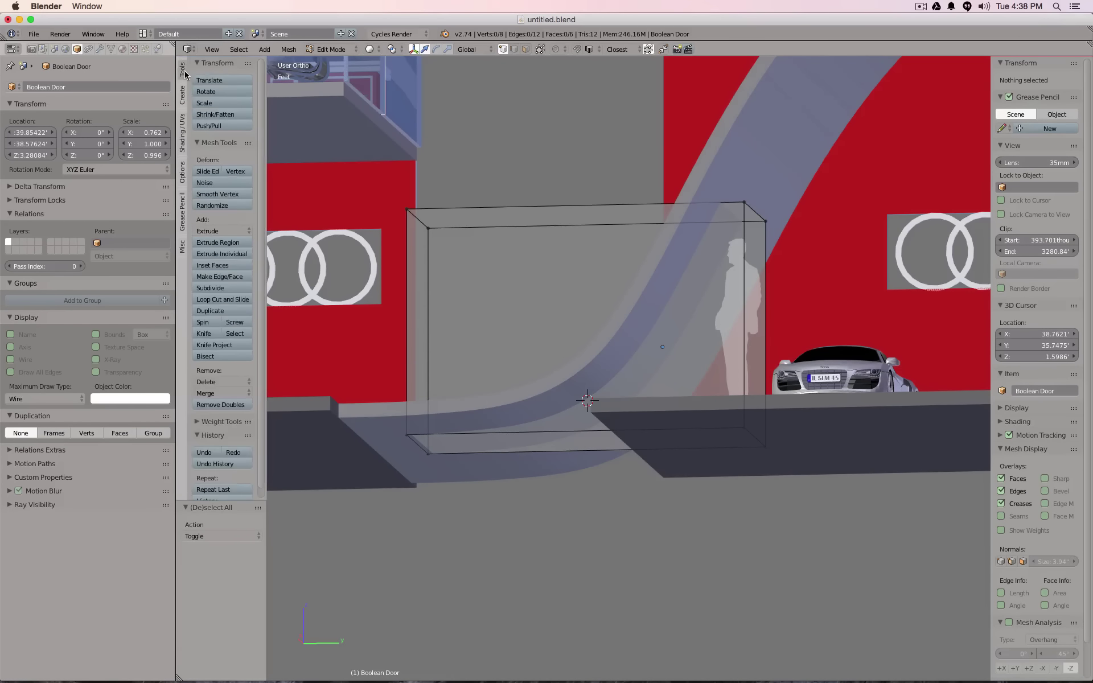
pyautogui.click(233, 299)
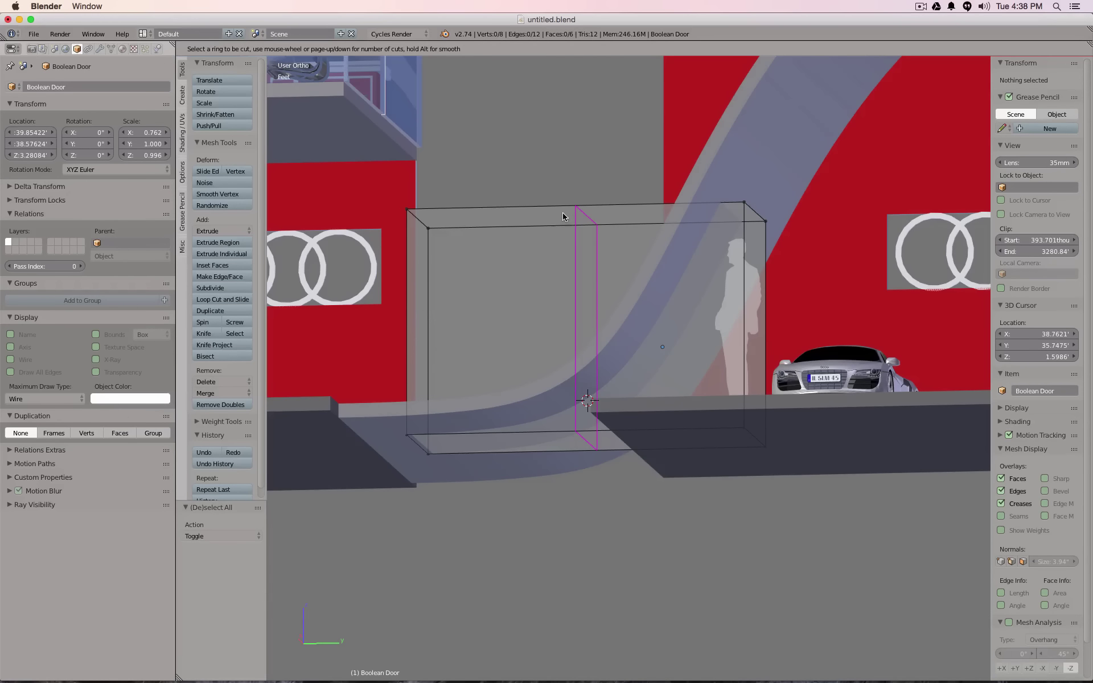
pyautogui.press('2')
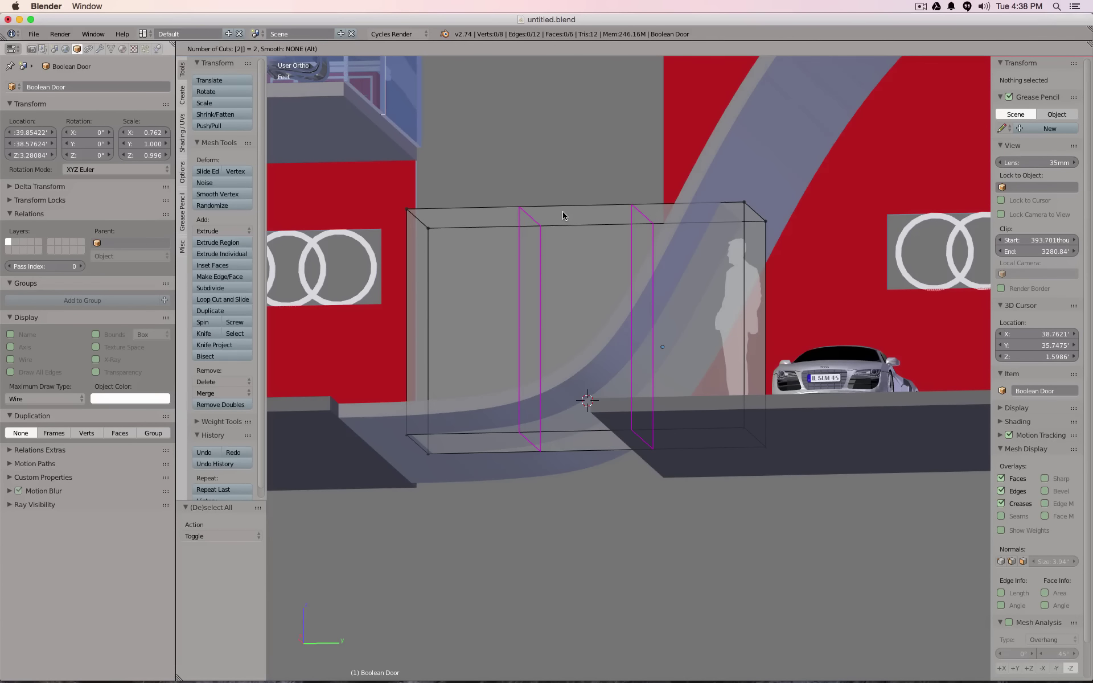
pyautogui.click(563, 215)
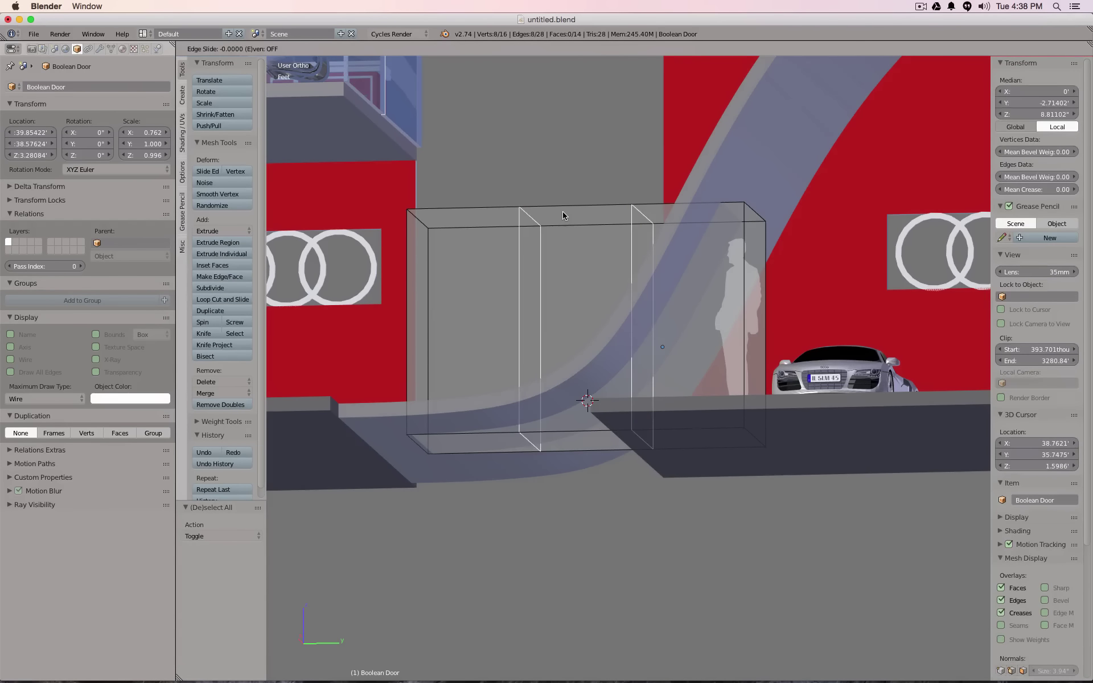
pyautogui.click(563, 215)
pyautogui.moveTo(564, 215); pyautogui.dragTo(550, 239, button='middle')
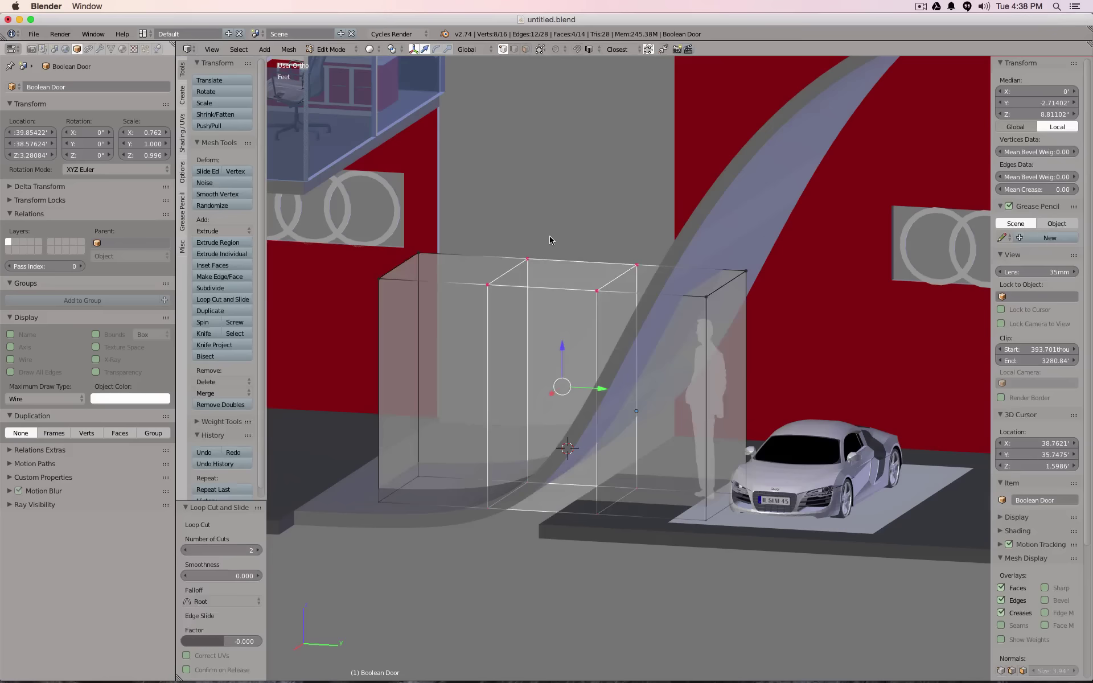
pyautogui.press('Tab')
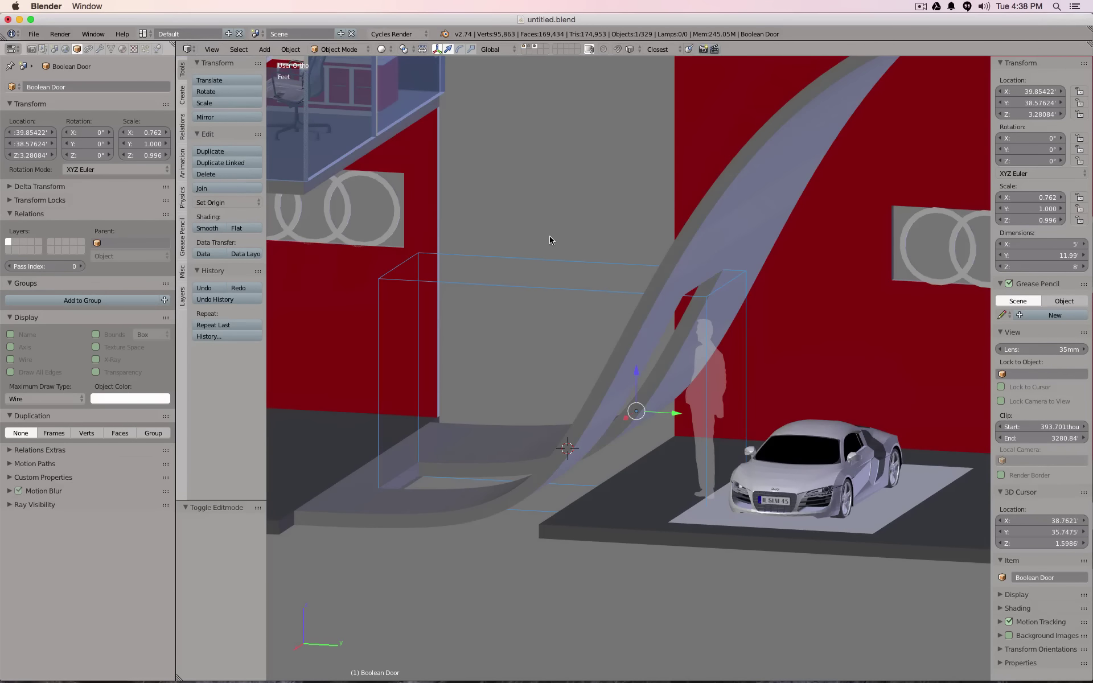
# - Select the bottom edges at both ends of the Boolean Door and raise them about 0.5 ft along Z
pyautogui.press('Tab')
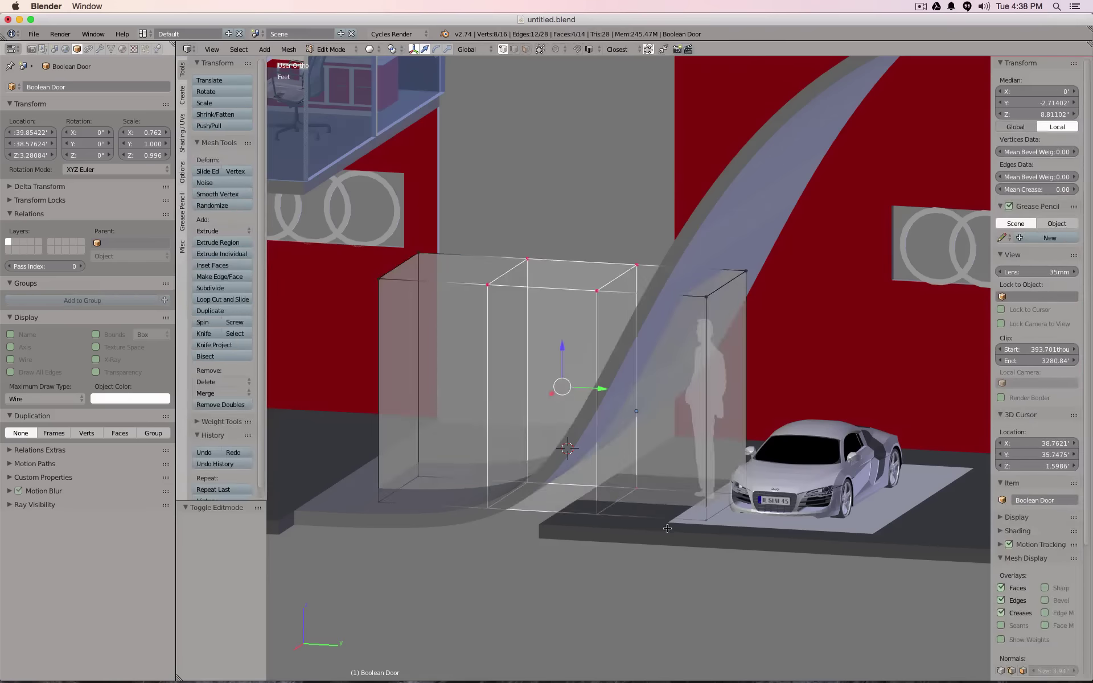
pyautogui.press('a')
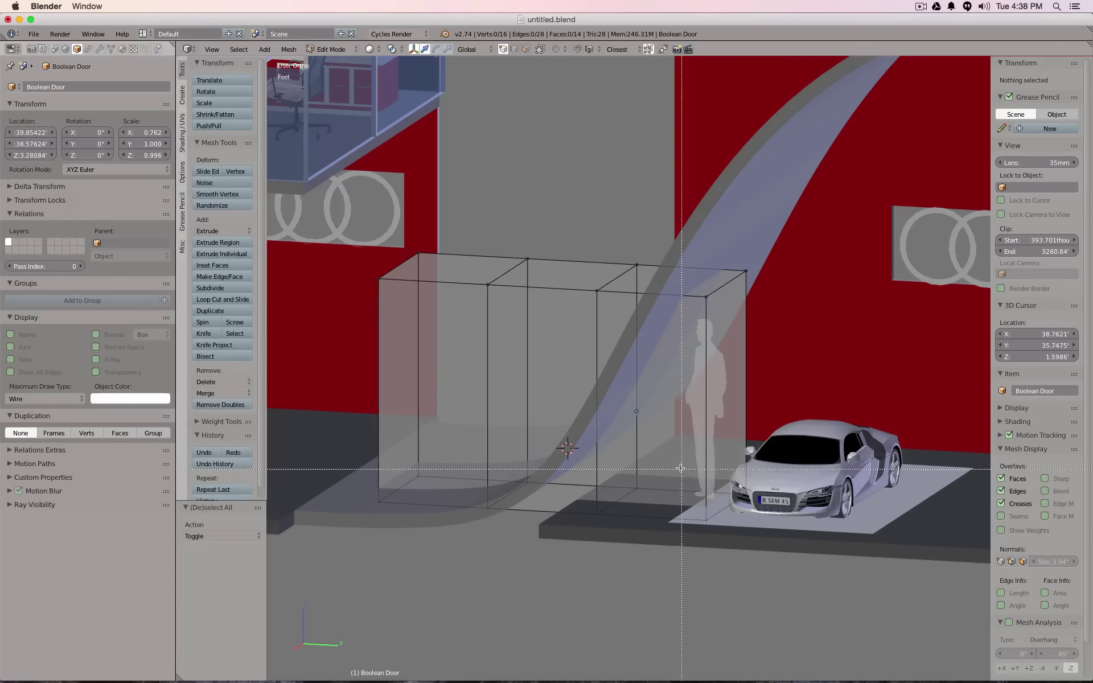
pyautogui.rightClick(788, 544)
pyautogui.moveTo(788, 544); pyautogui.dragTo(790, 545, button='middle')
pyautogui.press('KP_3')
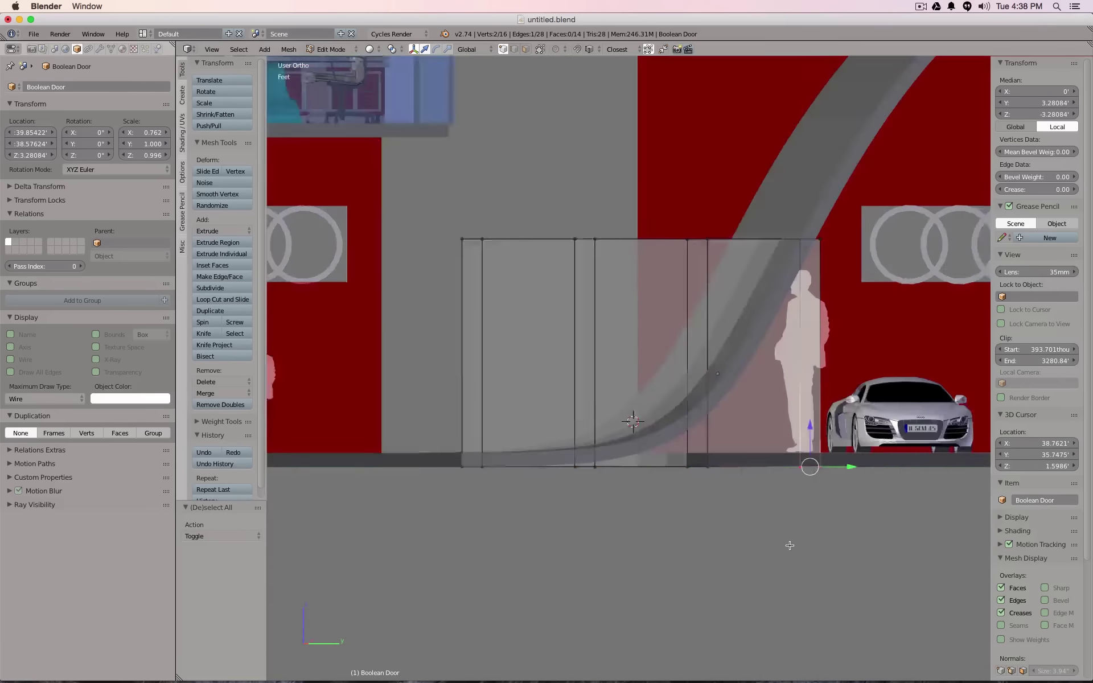
pyautogui.press('z')
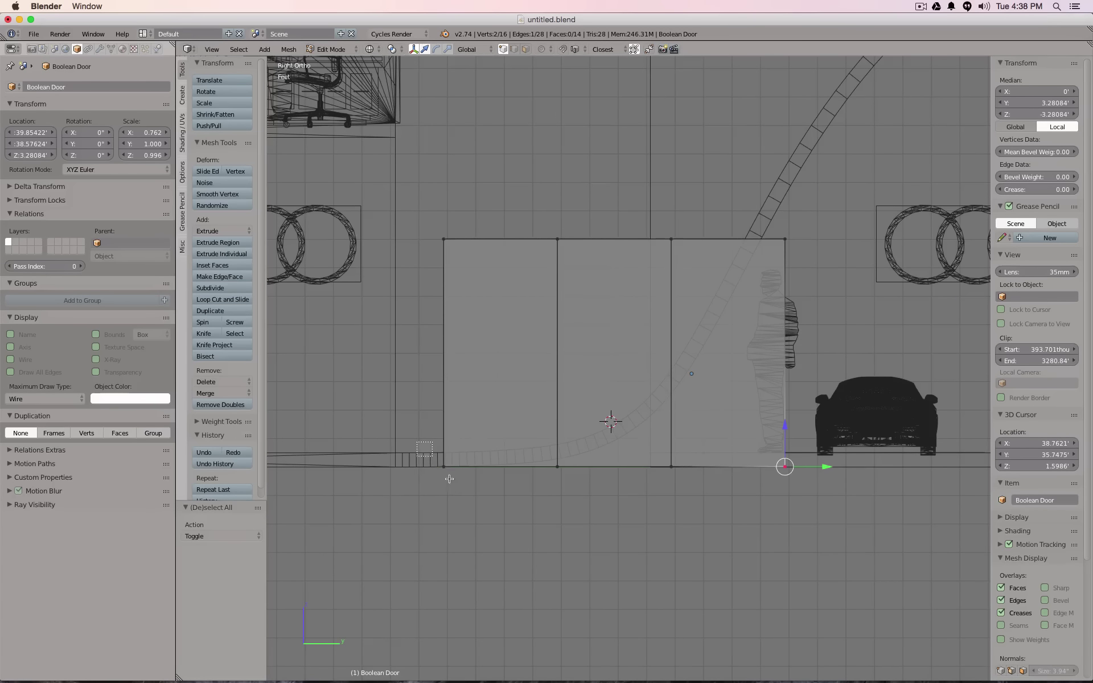
pyautogui.moveTo(455, 490); pyautogui.dragTo(455, 488)
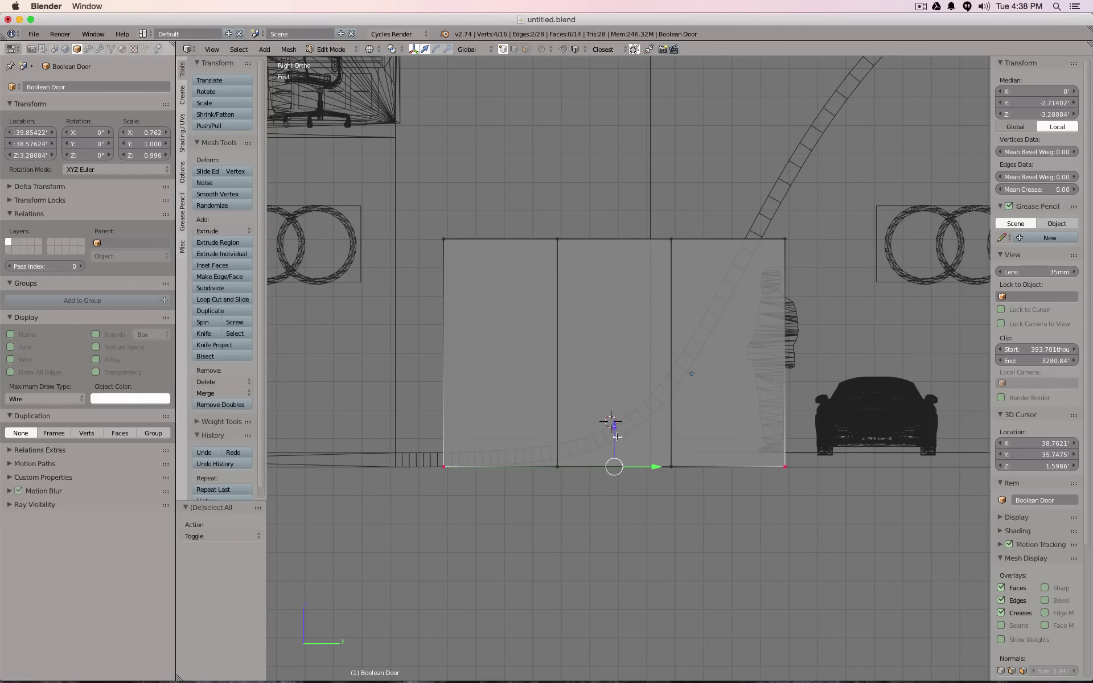
pyautogui.moveTo(614, 428); pyautogui.dragTo(715, 453)
pyautogui.press('Tab')
pyautogui.press('z')
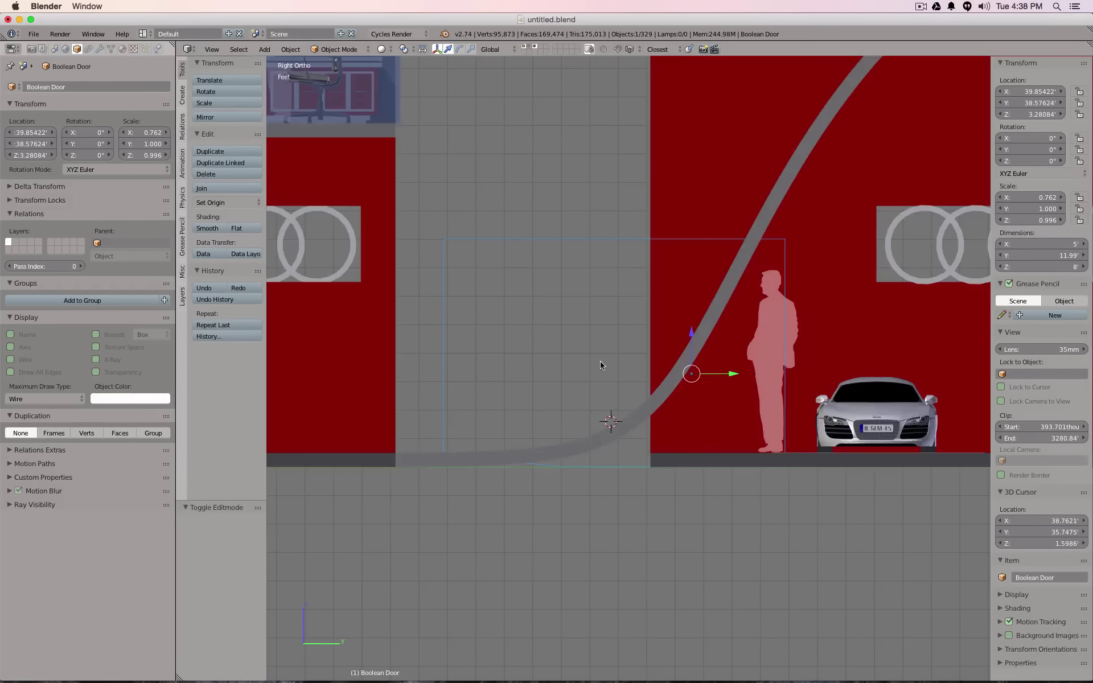
# - Move the Boolean Door's loop cut nearest the staircase platform along negative Y, toward that end of the box
pyautogui.moveTo(600, 361)
pyautogui.mouseDown(button='middle')
pyautogui.moveTo(573, 383)
pyautogui.moveTo(576, 405)
pyautogui.moveTo(579, 390)
pyautogui.moveTo(620, 384)
pyautogui.moveTo(692, 393)
pyautogui.moveTo(583, 375)
pyautogui.moveTo(608, 344)
pyautogui.moveTo(606, 370)
pyautogui.moveTo(507, 445)
pyautogui.mouseUp(button='middle')
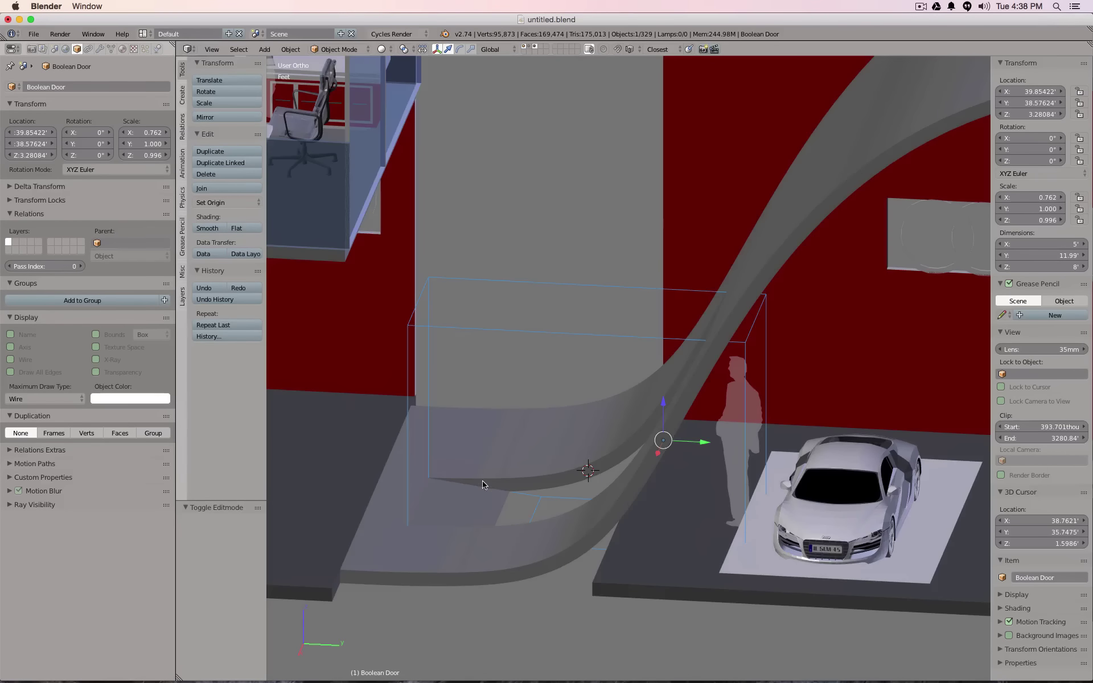
pyautogui.press('Tab')
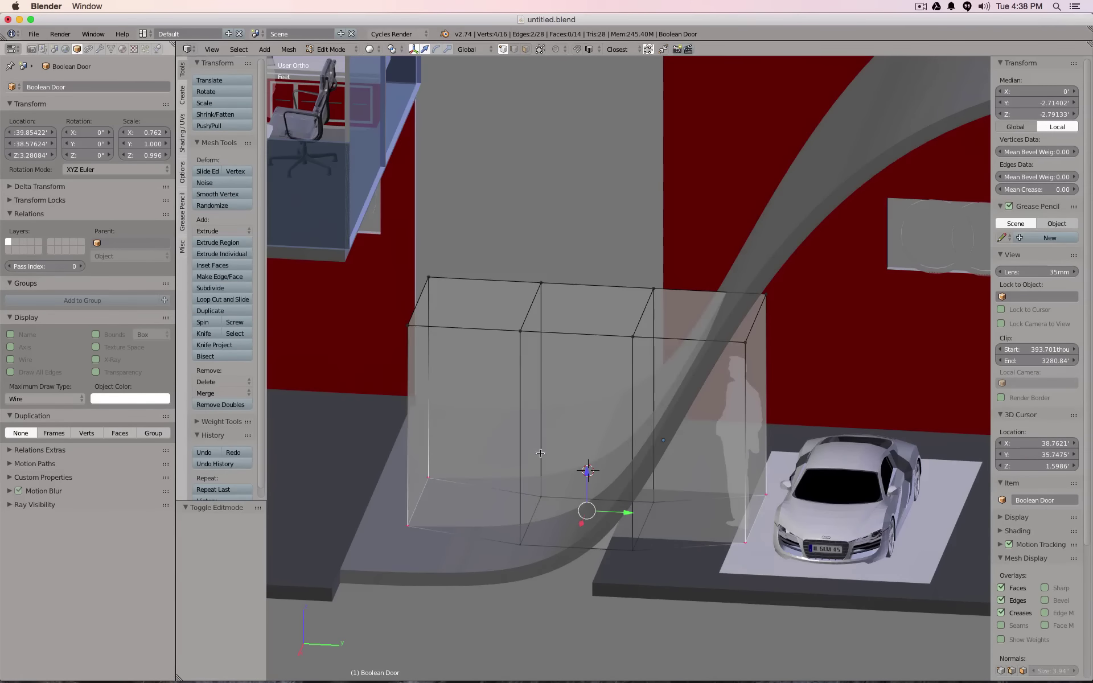
pyautogui.keyDown('alt'); pyautogui.rightClick(543, 395); pyautogui.keyUp('alt')
pyautogui.moveTo(566, 416); pyautogui.dragTo(487, 413)
pyautogui.press('Tab')
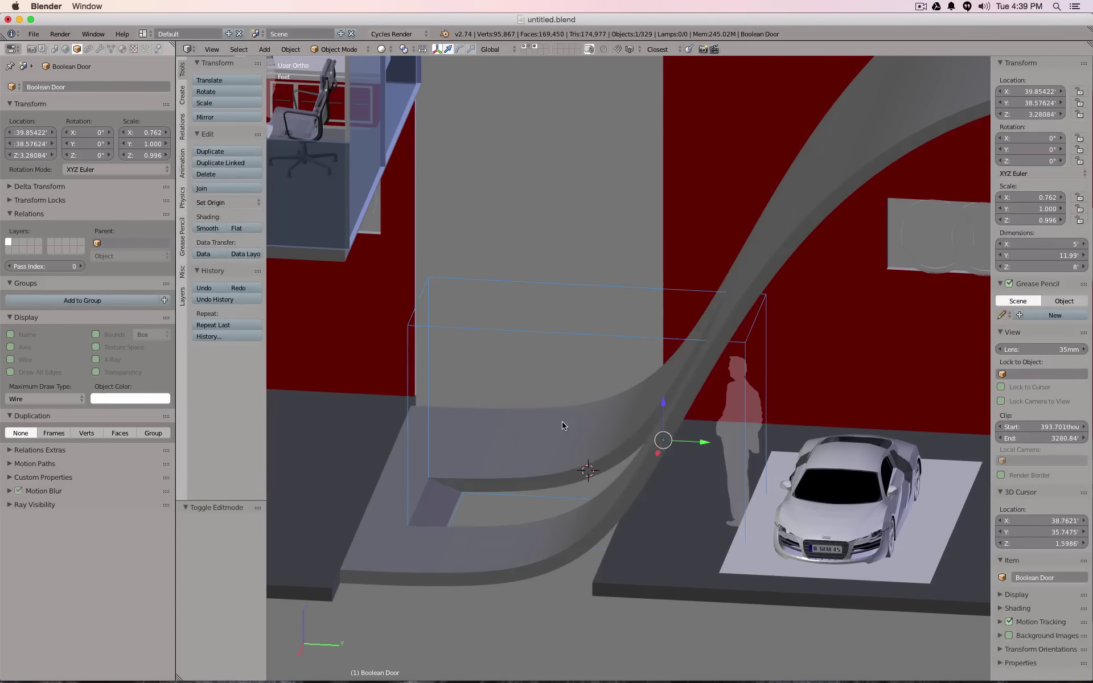
# - Move the selected Boolean Door loop cut along positive Y, toward the car platform, and return to object mode
pyautogui.press('Tab')
pyautogui.moveTo(493, 410); pyautogui.dragTo(597, 414)
pyautogui.press('Tab')
# - Examine how the Boolean Door's bottom line meets the ribbon curve in a side wireframe view and an angled shaded view
pyautogui.moveTo(568, 460); pyautogui.dragTo(573, 430, button='middle')
pyautogui.press('KP_3')
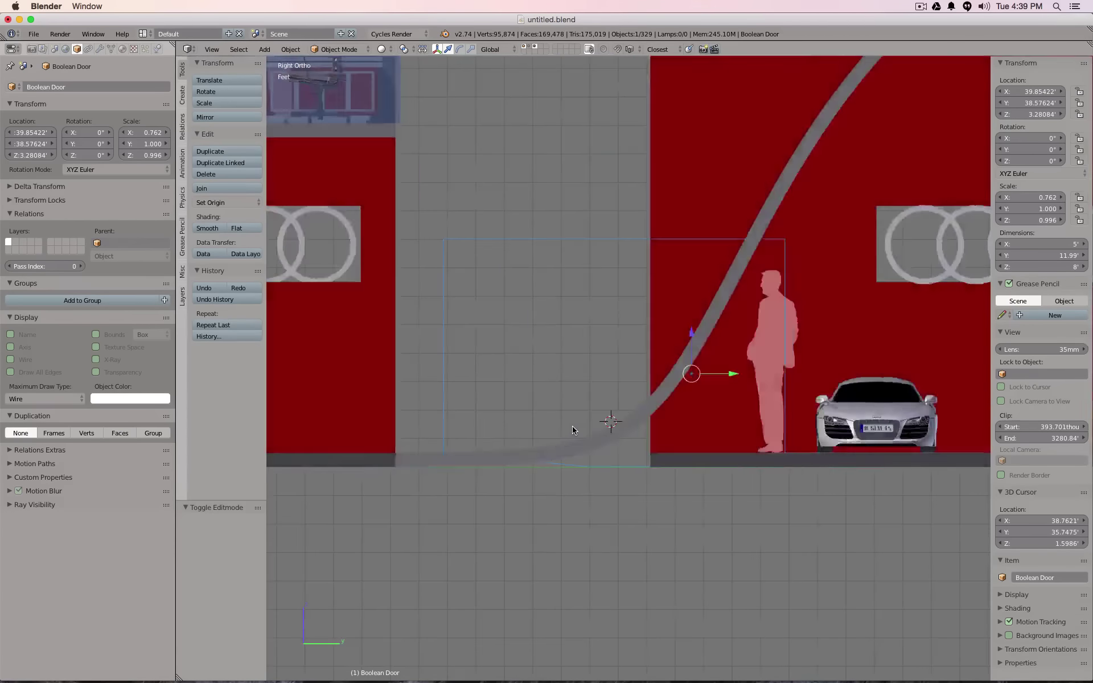
pyautogui.press('z')
pyautogui.scroll(6, 572, 433)
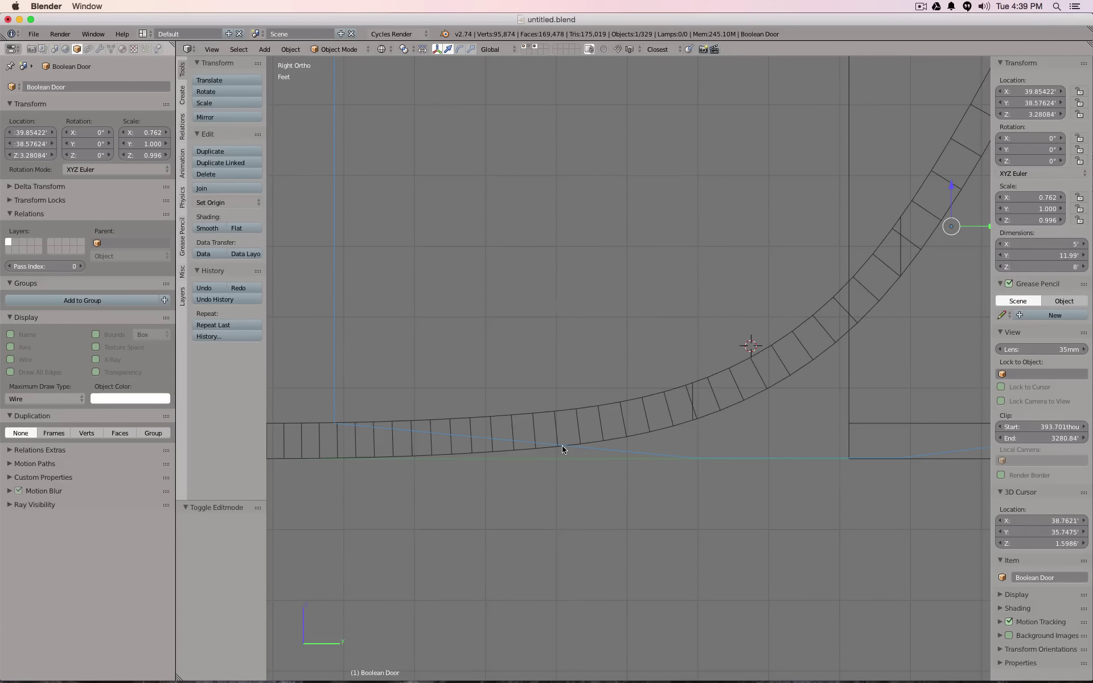
pyautogui.scroll(-4, 562, 446)
pyautogui.scroll(2, 562, 445)
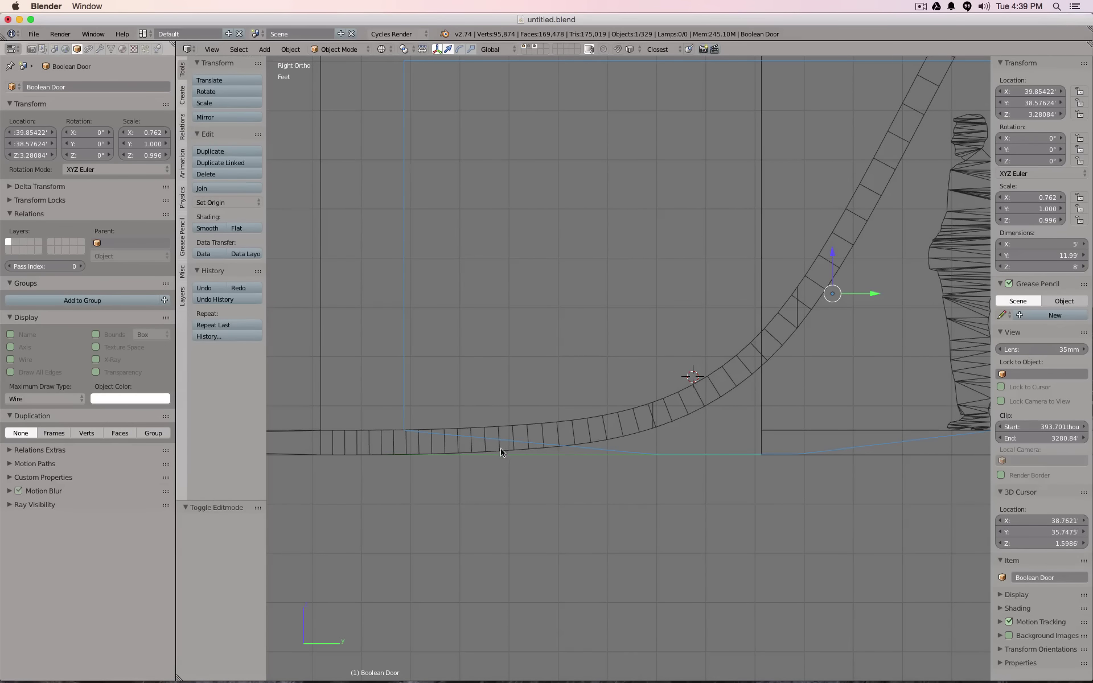
pyautogui.scroll(-4, 690, 373)
pyautogui.moveTo(690, 373)
pyautogui.mouseDown(button='middle')
pyautogui.moveTo(652, 432)
pyautogui.moveTo(613, 420)
pyautogui.moveTo(647, 427)
pyautogui.moveTo(641, 401)
pyautogui.moveTo(646, 418)
pyautogui.mouseUp(button='middle')
pyautogui.press('z')
pyautogui.scroll(3, 652, 432)
pyautogui.scroll(-3, 652, 432)
pyautogui.press('z')
pyautogui.press('z')
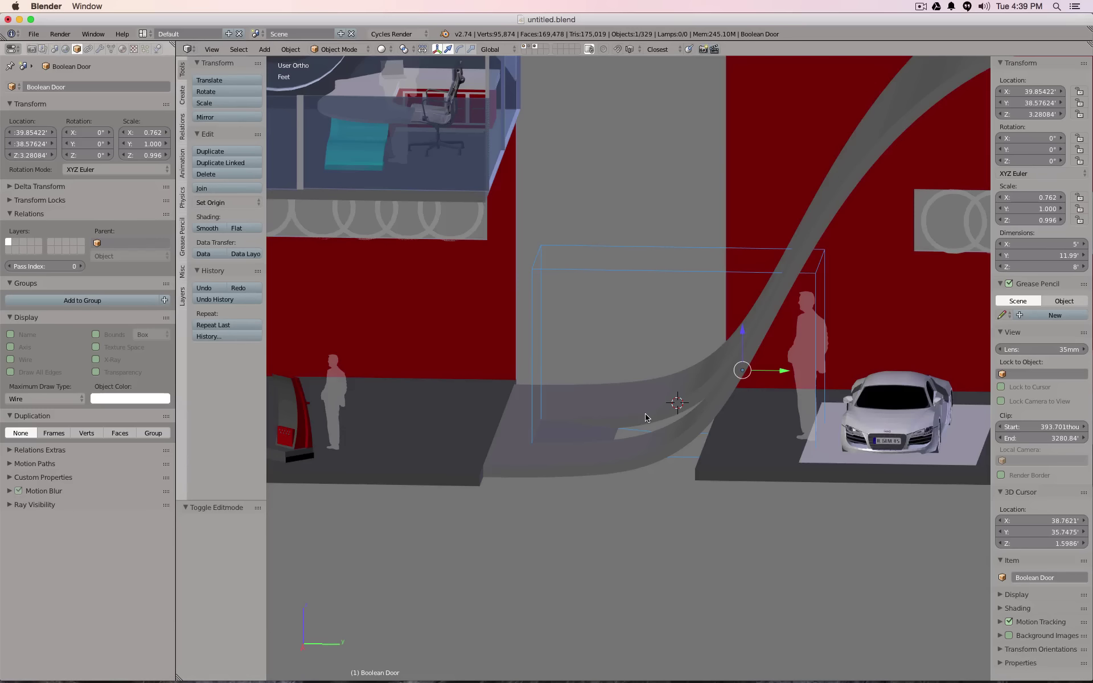
# - Add a Boolean modifier to floor2, set to Difference with Boolean Door as its object, and inspect the cut in the platform
pyautogui.rightClick(738, 461)
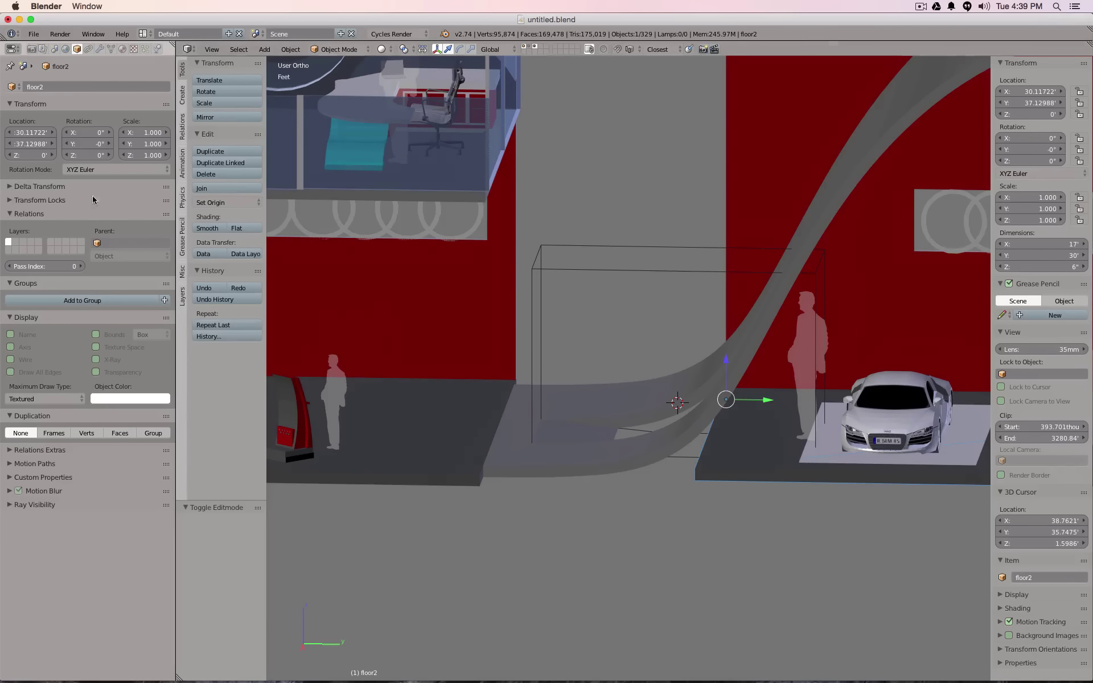
pyautogui.click(99, 49)
pyautogui.click(98, 88)
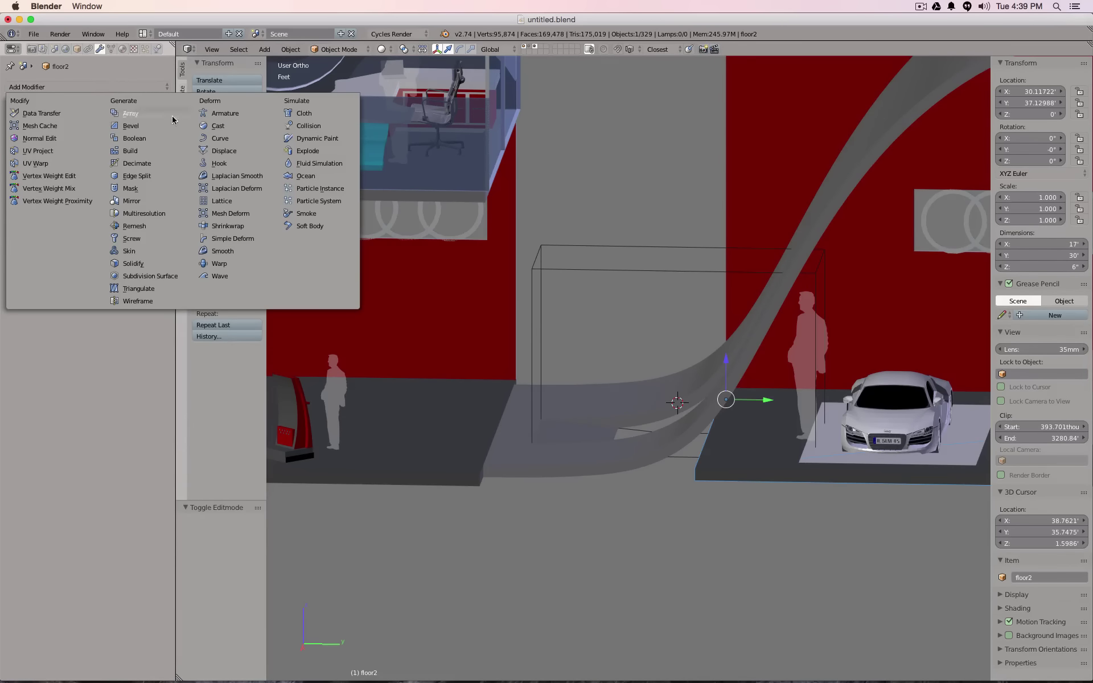
pyautogui.click(161, 139)
pyautogui.click(70, 155)
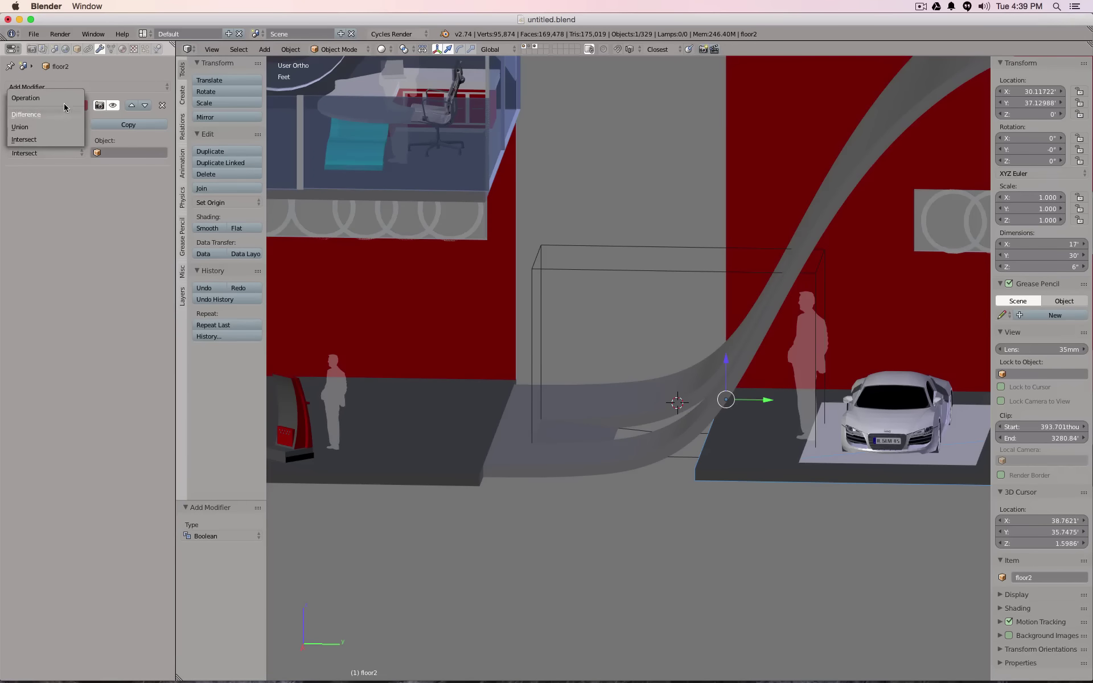
pyautogui.click(56, 114)
pyautogui.click(125, 152)
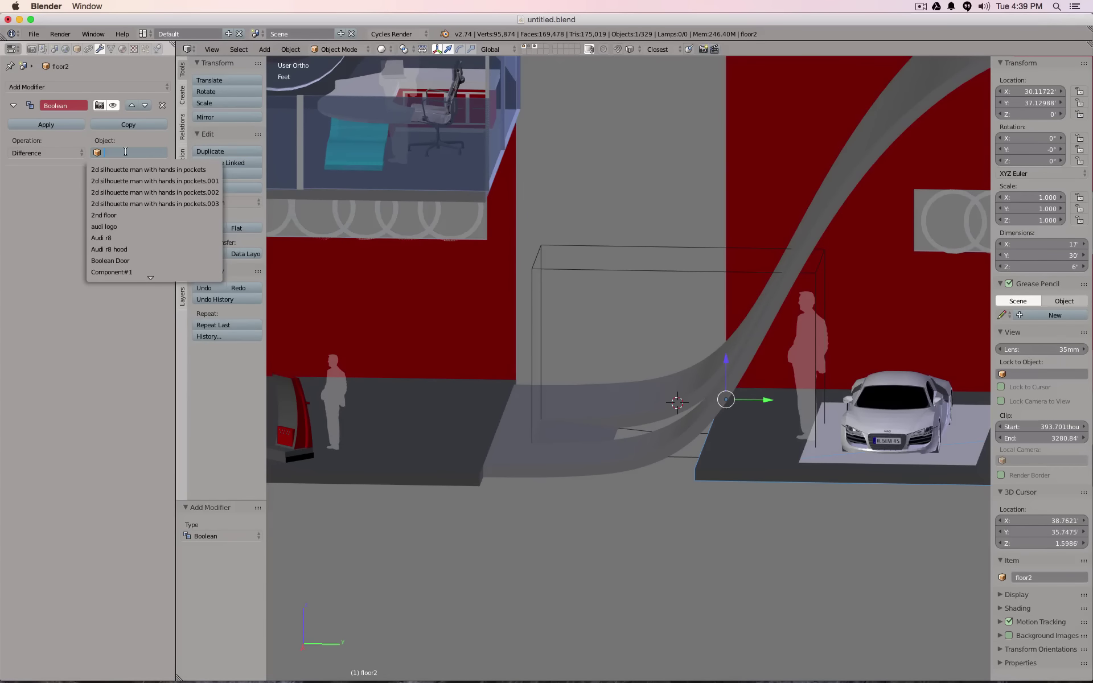
pyautogui.write('bo')
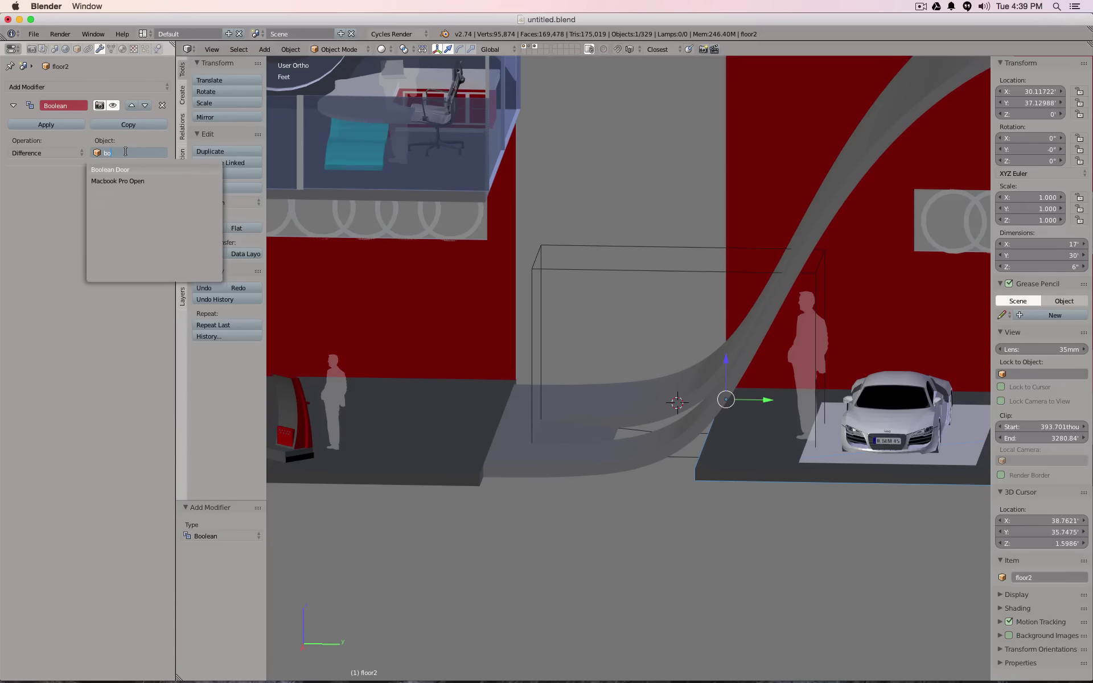
pyautogui.press('Return')
pyautogui.moveTo(599, 413); pyautogui.dragTo(576, 510, button='middle')
pyautogui.scroll(2, 771, 483)
pyautogui.scroll(2, 776, 468)
pyautogui.scroll(-1, 625, 481)
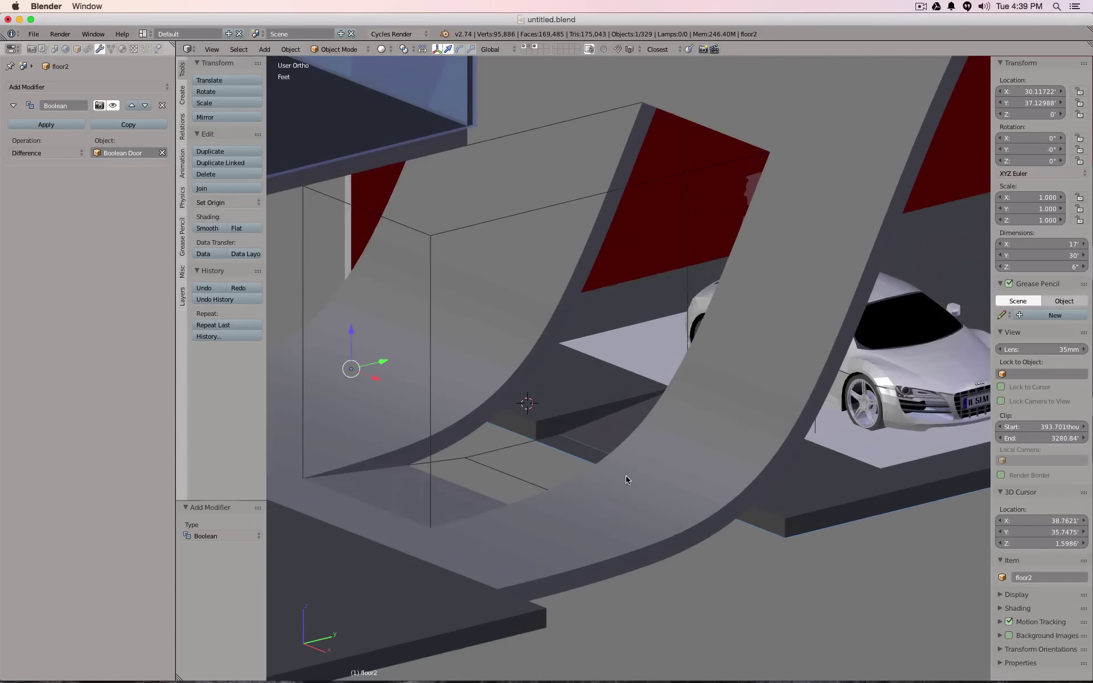
pyautogui.keyDown('shift'); pyautogui.moveTo(627, 477); pyautogui.dragTo(612, 456, button='middle'); pyautogui.keyUp('shift')
pyautogui.scroll(-4, 611, 456)
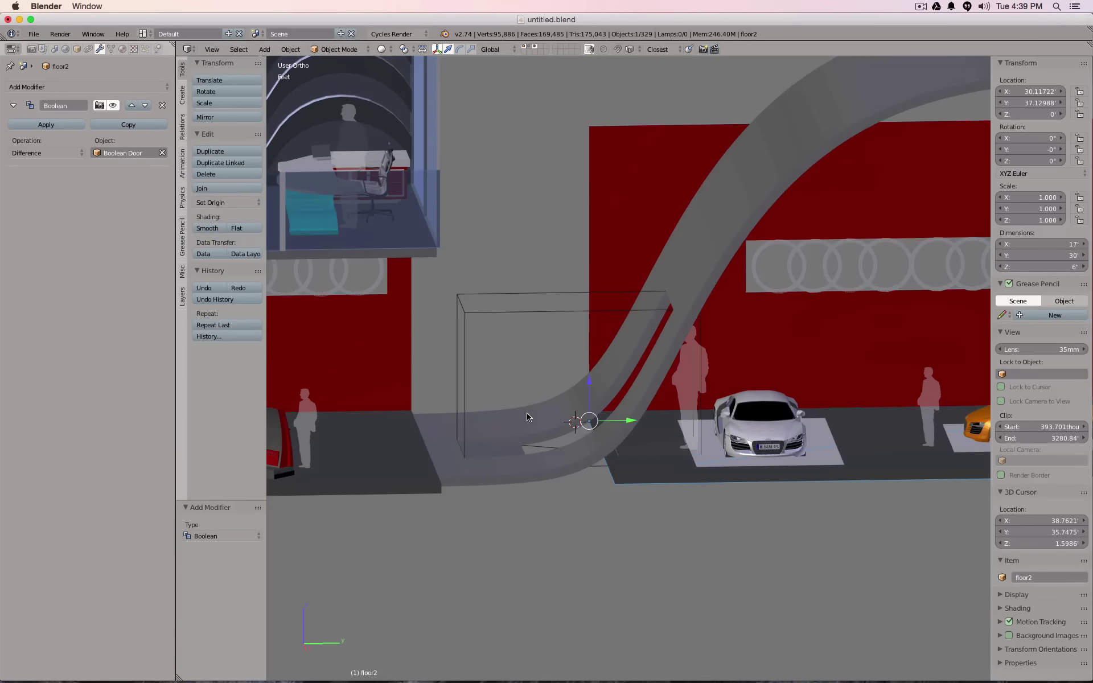
# - In wireframe, select the bottom edges at both ends of the Boolean Door and lower them about 5.85 in along Z
pyautogui.scroll(2, 527, 414)
pyautogui.press('Tab')
pyautogui.press('z')
pyautogui.press('Tab')
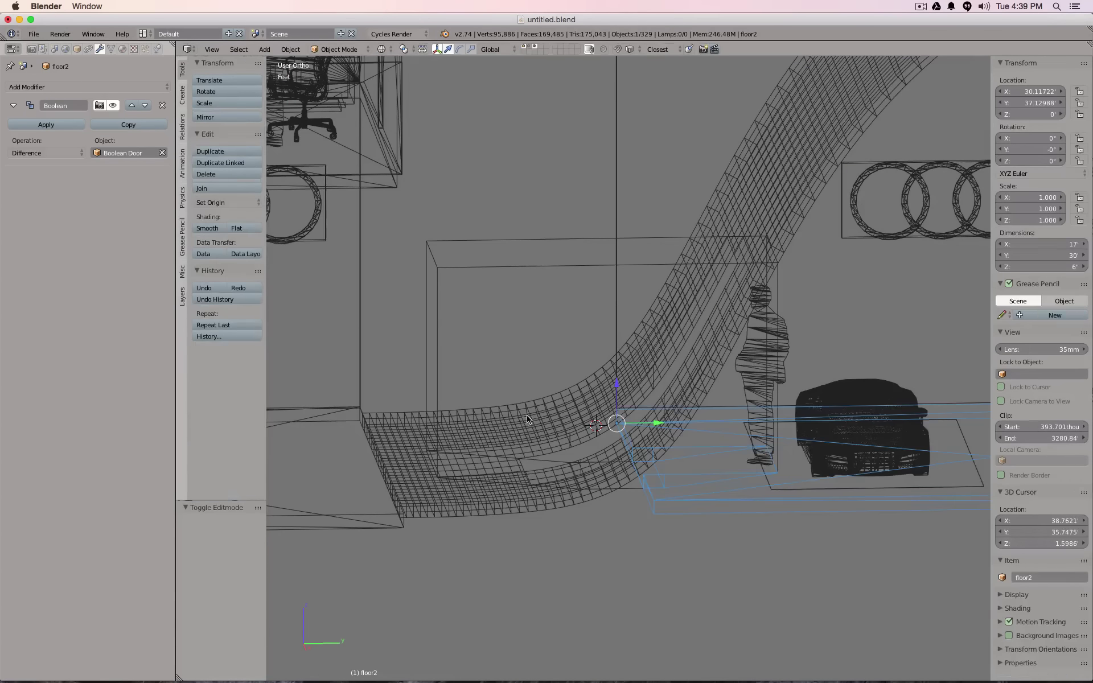
pyautogui.rightClick(427, 323)
pyautogui.press('Tab')
pyautogui.scroll(-2, 482, 446)
pyautogui.press('a')
pyautogui.press('b')
pyautogui.moveTo(401, 423); pyautogui.dragTo(521, 486)
pyautogui.press('b')
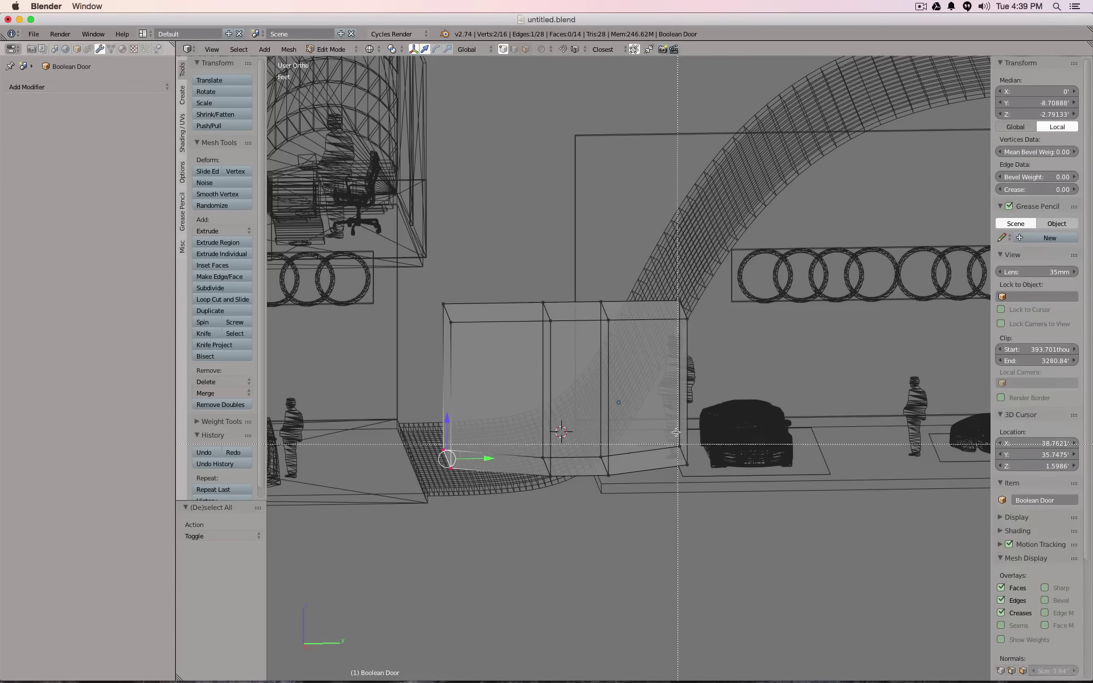
pyautogui.moveTo(675, 433); pyautogui.dragTo(697, 474)
pyautogui.scroll(3, 487, 437)
pyautogui.press('g')
pyautogui.press('z')
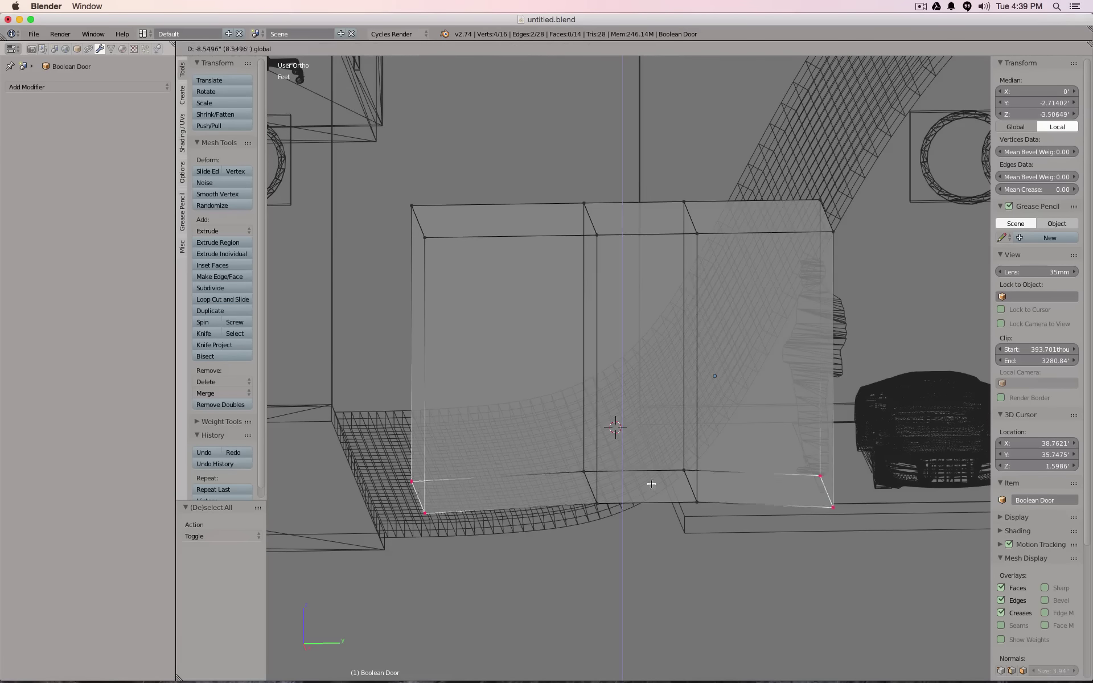
pyautogui.click(656, 504)
# - Delete both loop cuts from the Boolean Door as edge loops, leaving a plain box
pyautogui.scroll(-1, 655, 504)
pyautogui.scroll(-2, 655, 504)
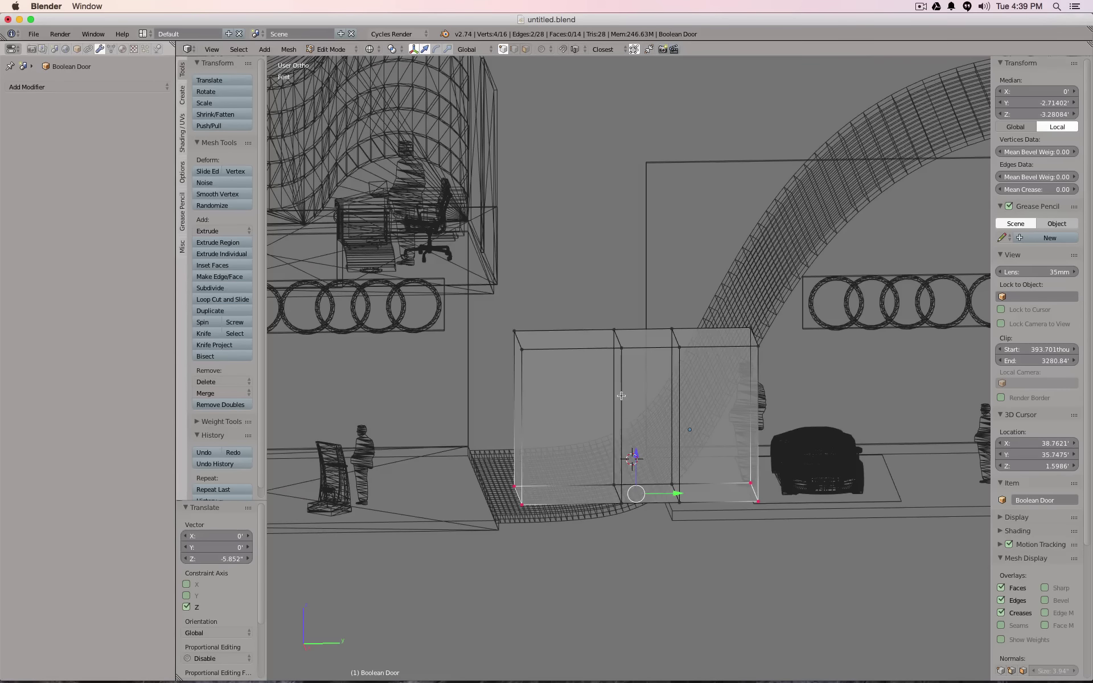
pyautogui.keyDown('alt'); pyautogui.rightClick(633, 484); pyautogui.keyUp('alt')
pyautogui.press('x')
pyautogui.click(610, 528)
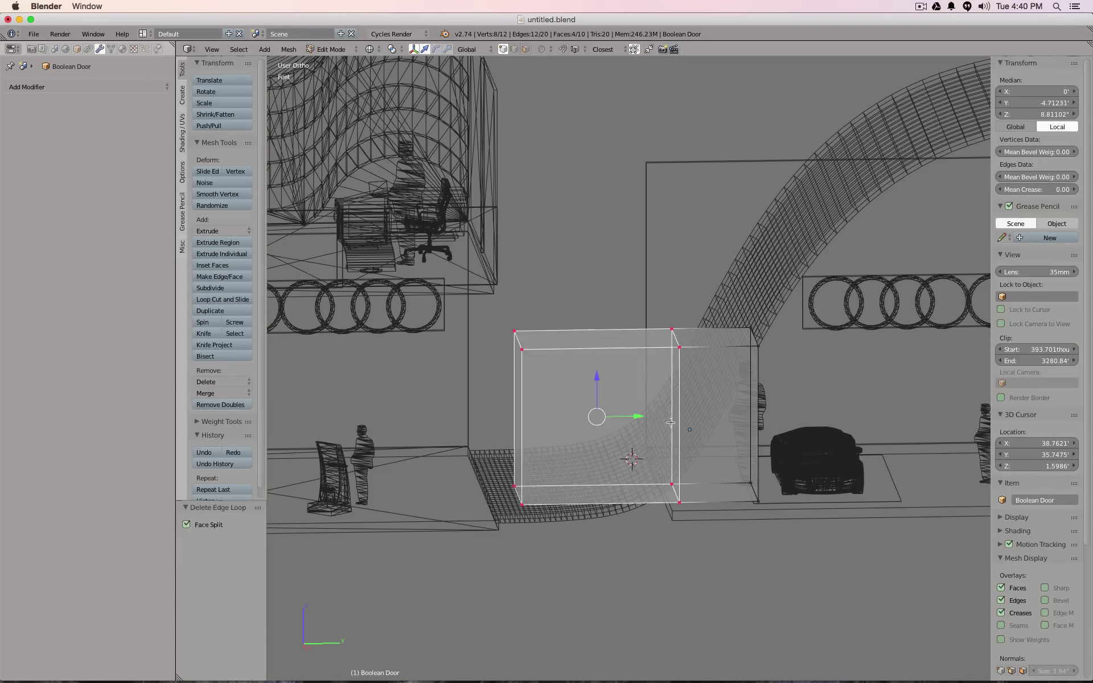
pyautogui.press('a')
pyautogui.keyDown('alt'); pyautogui.rightClick(678, 392); pyautogui.keyUp('alt')
pyautogui.press('x')
pyautogui.click(679, 390)
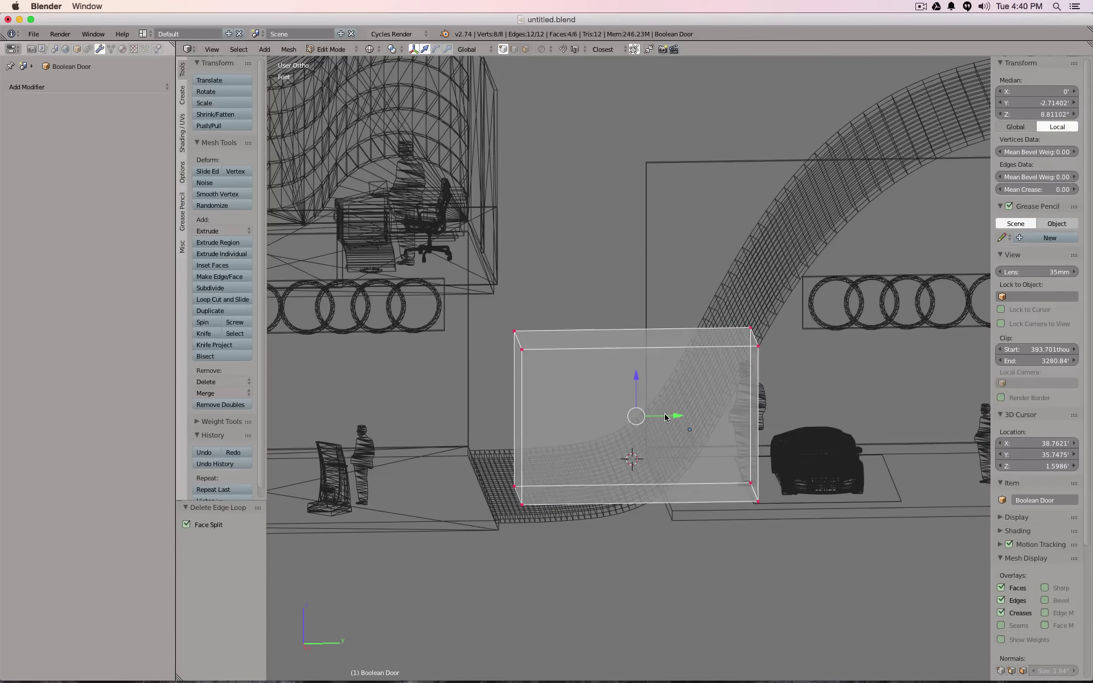
# - Select the Boolean Door's bottom vertices, lower them about 5.18 in along Z, and check the cutout from below in solid shading
pyautogui.press('Tab')
pyautogui.press('z')
pyautogui.scroll(2, 591, 447)
pyautogui.press('KP_1')
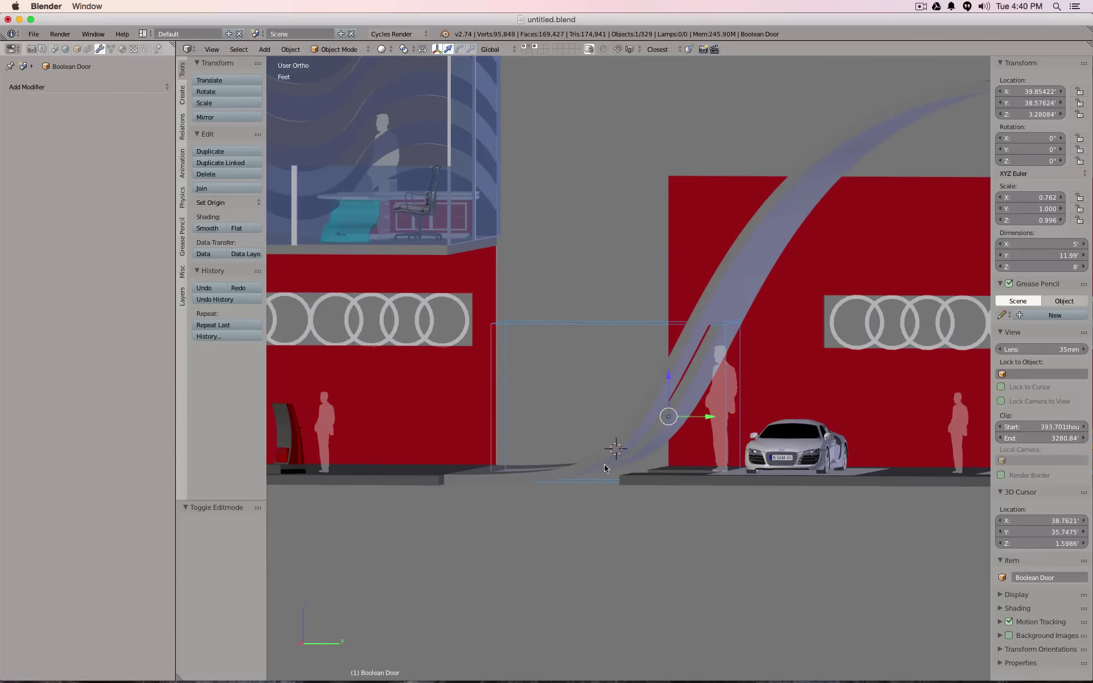
pyautogui.press('Tab')
pyautogui.press('a')
pyautogui.press('b')
pyautogui.moveTo(485, 460); pyautogui.dragTo(842, 572)
pyautogui.moveTo(616, 441); pyautogui.dragTo(617, 448)
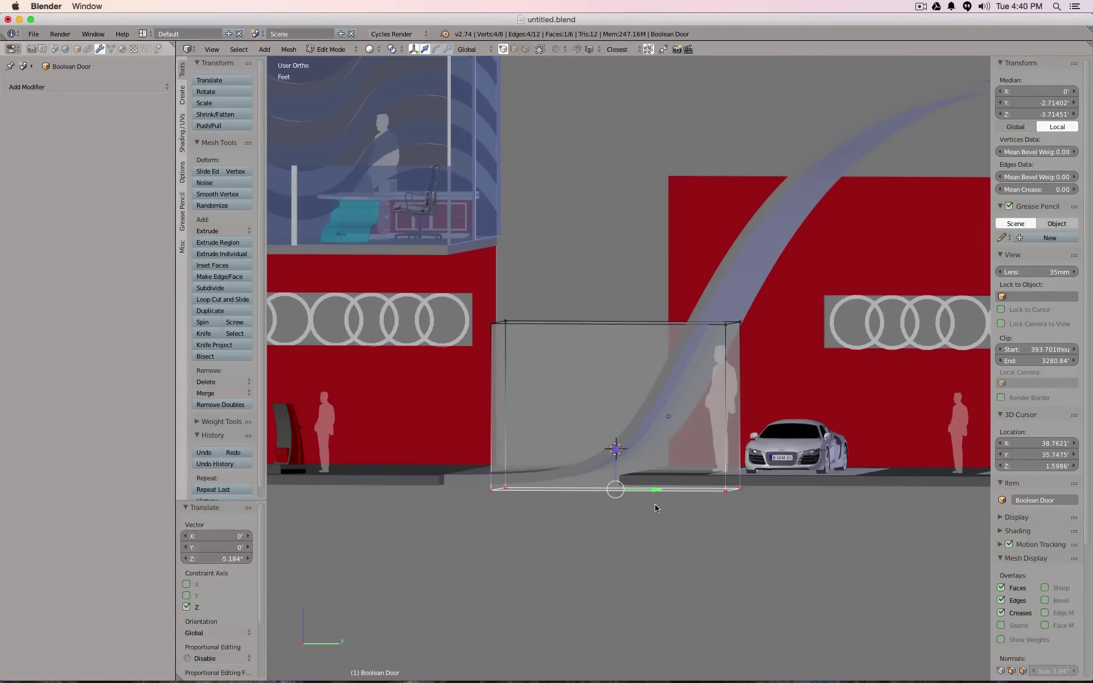
pyautogui.press('Tab')
pyautogui.moveTo(655, 507); pyautogui.dragTo(610, 478, button='middle')
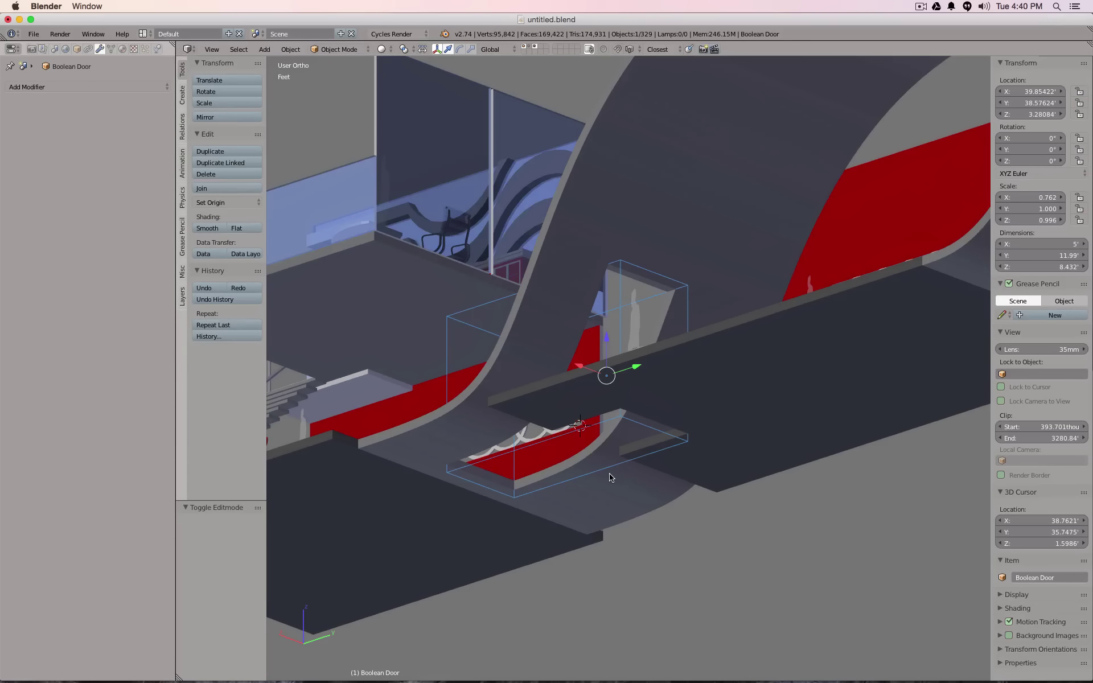
# - Duplicate the Boolean Door in place and raise the copy about 5.04 in along Z
pyautogui.hotkey('shift', 'd')
pyautogui.rightClick(610, 477)
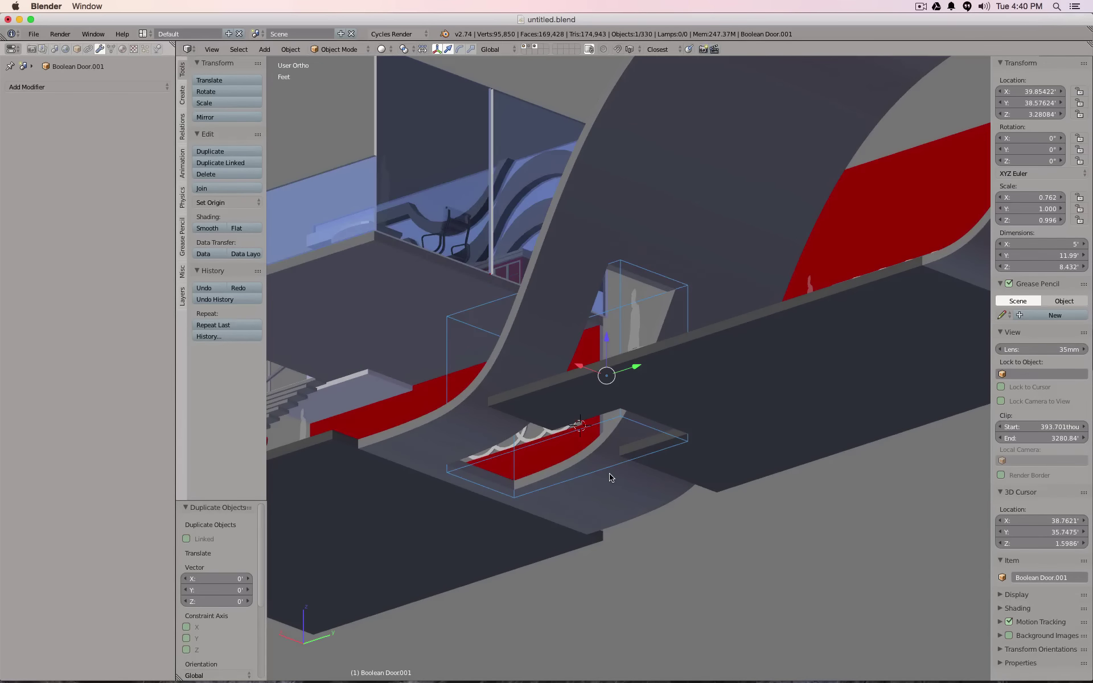
pyautogui.scroll(4, 579, 433)
pyautogui.moveTo(640, 283); pyautogui.dragTo(623, 312)
pyautogui.scroll(-1, 451, 405)
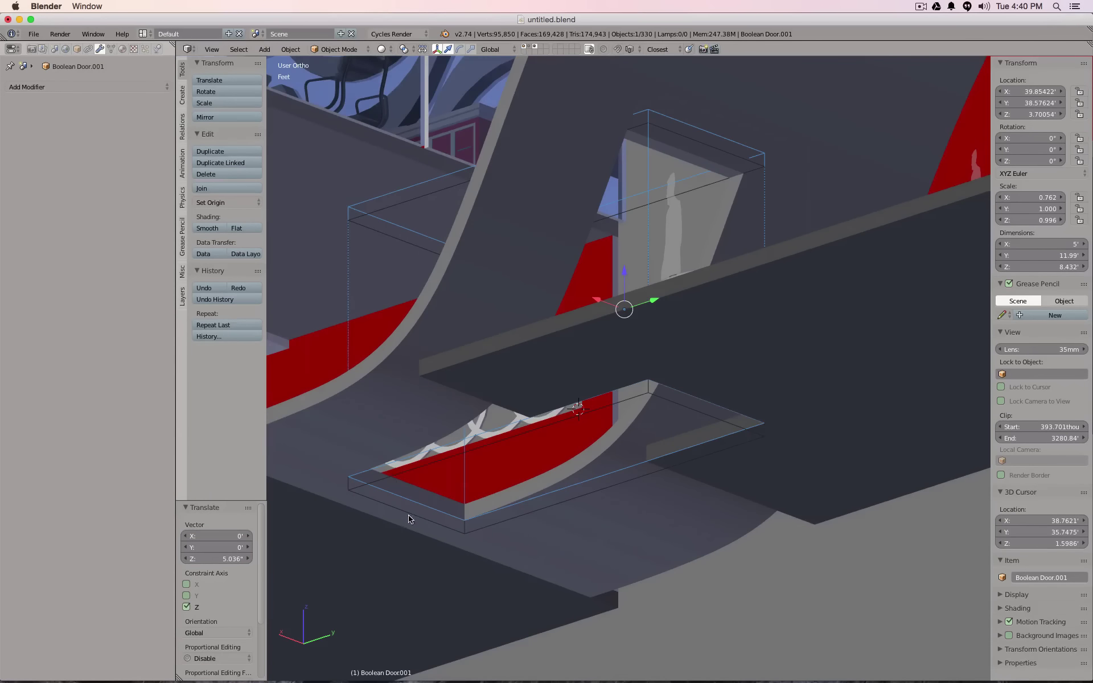
# - Set the duplicated door's maximum draw type to Solid, working in a right-side wireframe view
pyautogui.scroll(-2, 408, 519)
pyautogui.press('KP_3')
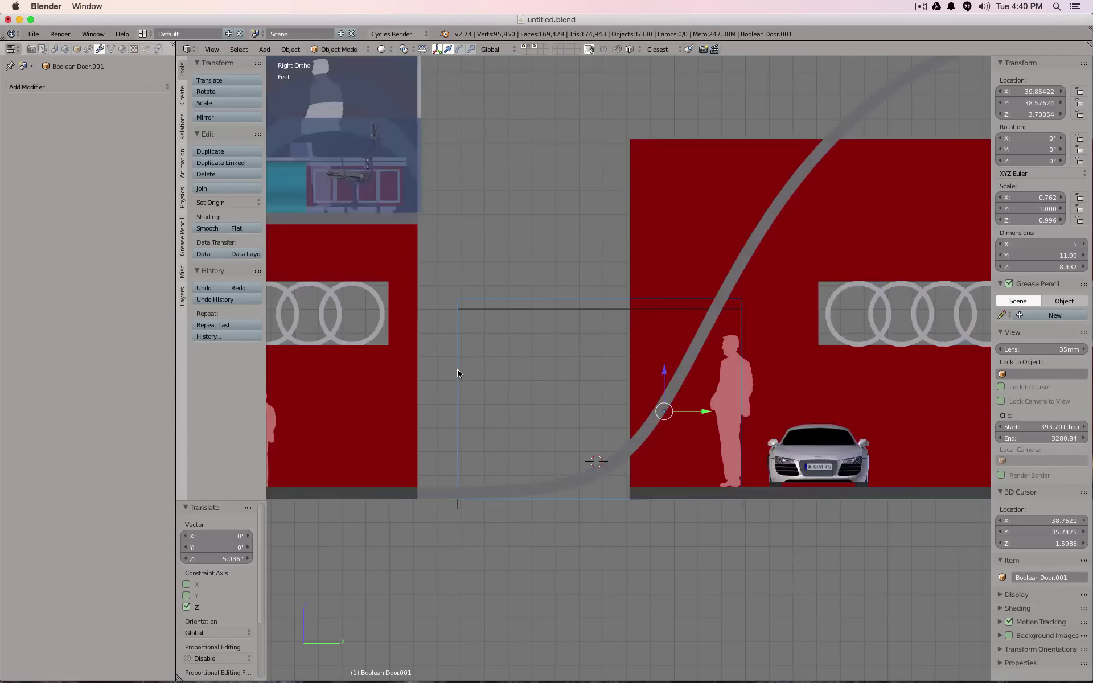
pyautogui.press('z')
pyautogui.click(77, 49)
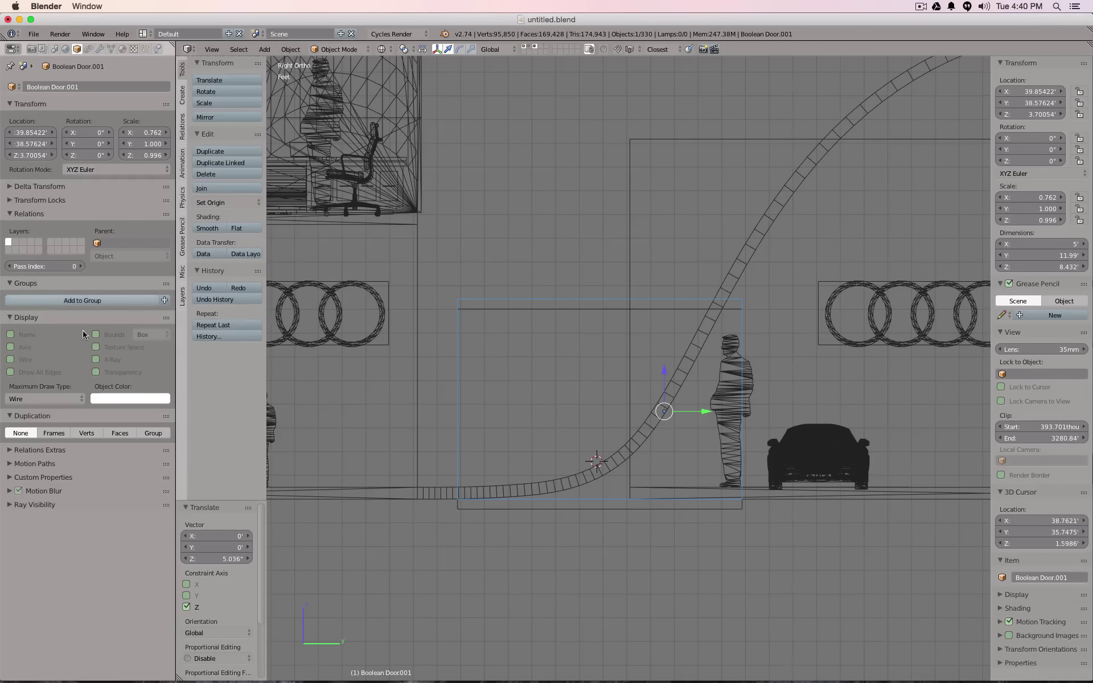
pyautogui.click(35, 400)
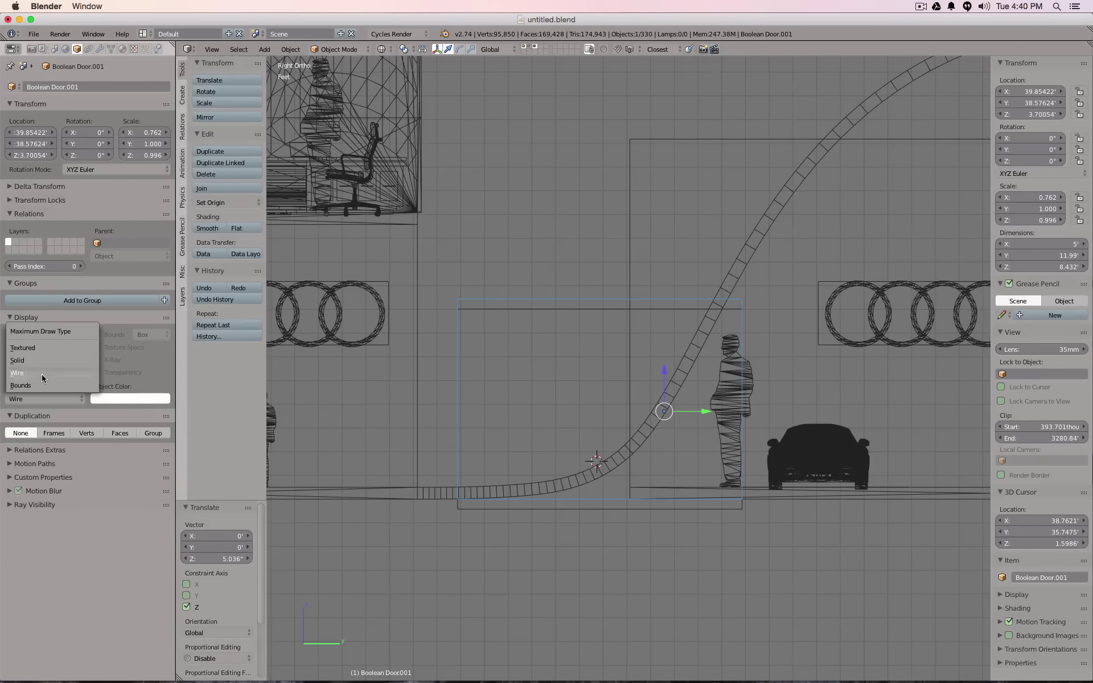
pyautogui.click(45, 362)
# - Lower the duplicated door's top face about 7.93 ft along Z to make a thin slab level with the platforms
pyautogui.press('Tab')
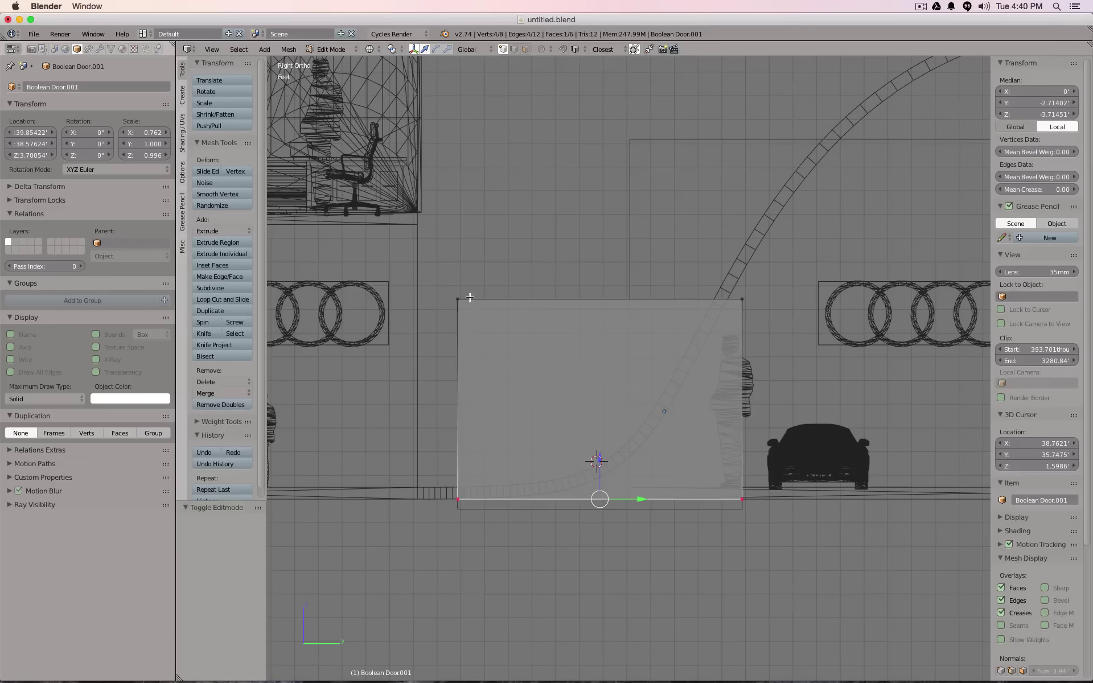
pyautogui.press('a')
pyautogui.rightClick(712, 289)
pyautogui.moveTo(598, 259); pyautogui.dragTo(433, 485)
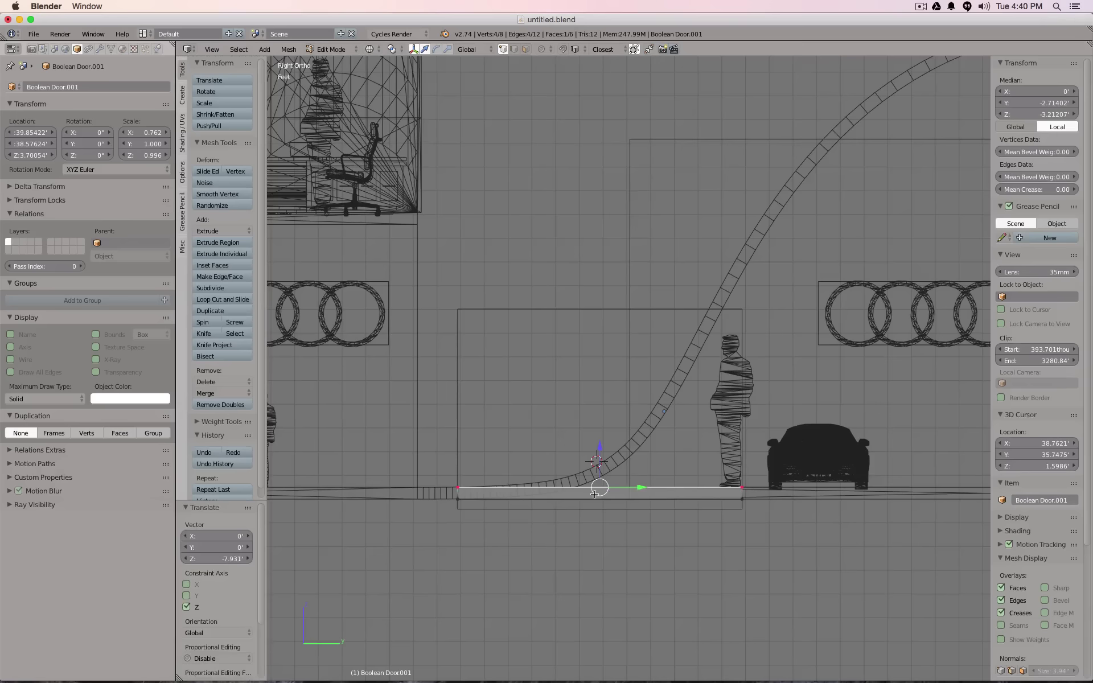
# - Select the slab's end nearest the car and pull it along negative Y to shorten the slab
pyautogui.press('a')
pyautogui.press('b')
pyautogui.moveTo(706, 461); pyautogui.dragTo(634, 484)
# - Move the top edge of the slab's car-side end about 5 ft along negative Y to form a sloping ramp
pyautogui.press('a')
pyautogui.scroll(4, 578, 488)
pyautogui.press('b')
pyautogui.moveTo(561, 456); pyautogui.dragTo(626, 483)
pyautogui.keyDown('shift'); pyautogui.moveTo(628, 472); pyautogui.dragTo(756, 447, button='middle'); pyautogui.keyUp('shift')
pyautogui.moveTo(756, 447); pyautogui.dragTo(407, 447)
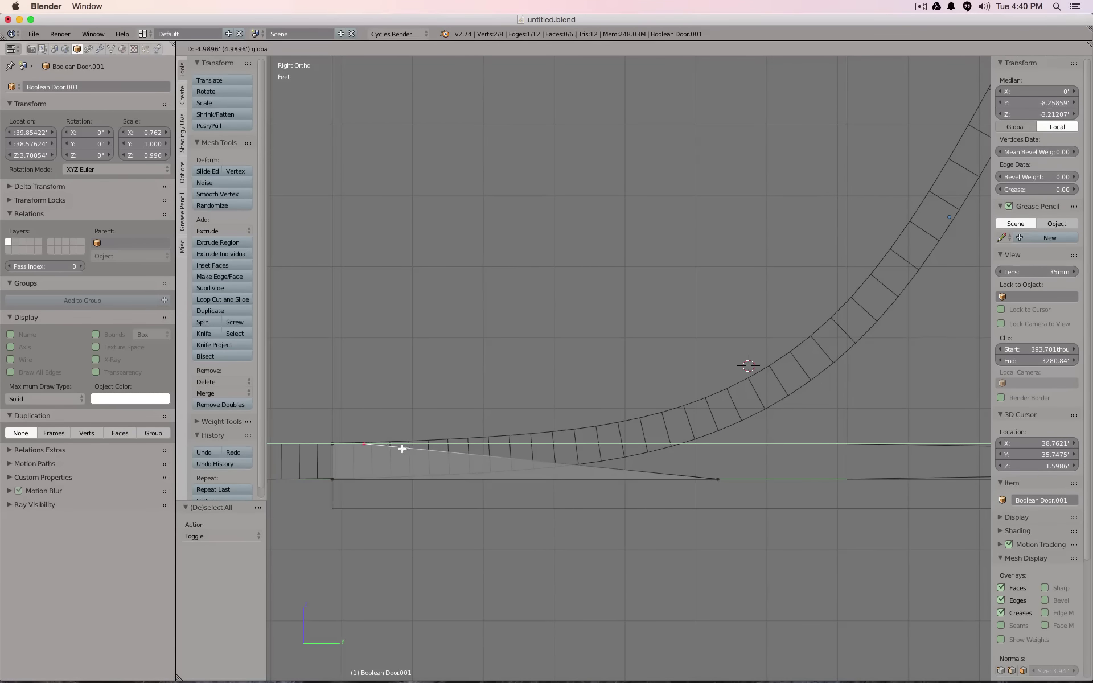
pyautogui.click(407, 448)
pyautogui.scroll(-4, 551, 431)
pyautogui.press('Tab')
# - In solid shading, move the ramp's lower outer edge along negative Y, making the ramp about 3.82 ft long
pyautogui.moveTo(605, 408); pyautogui.dragTo(574, 491, button='middle')
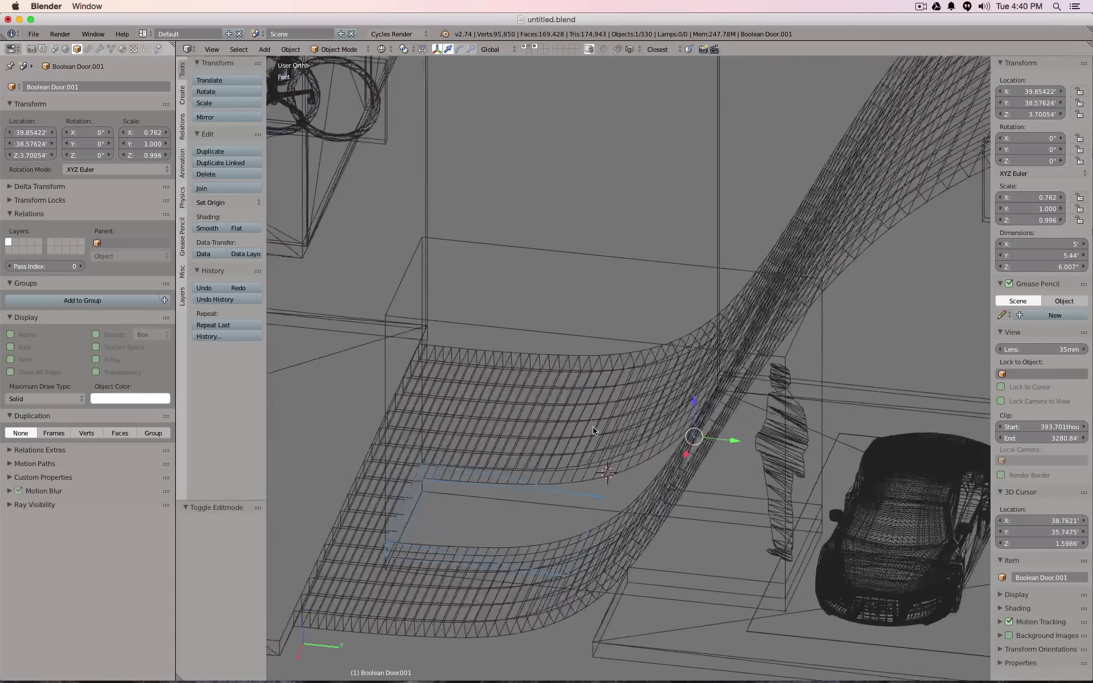
pyautogui.press('z')
pyautogui.moveTo(439, 497); pyautogui.dragTo(463, 494, button='middle')
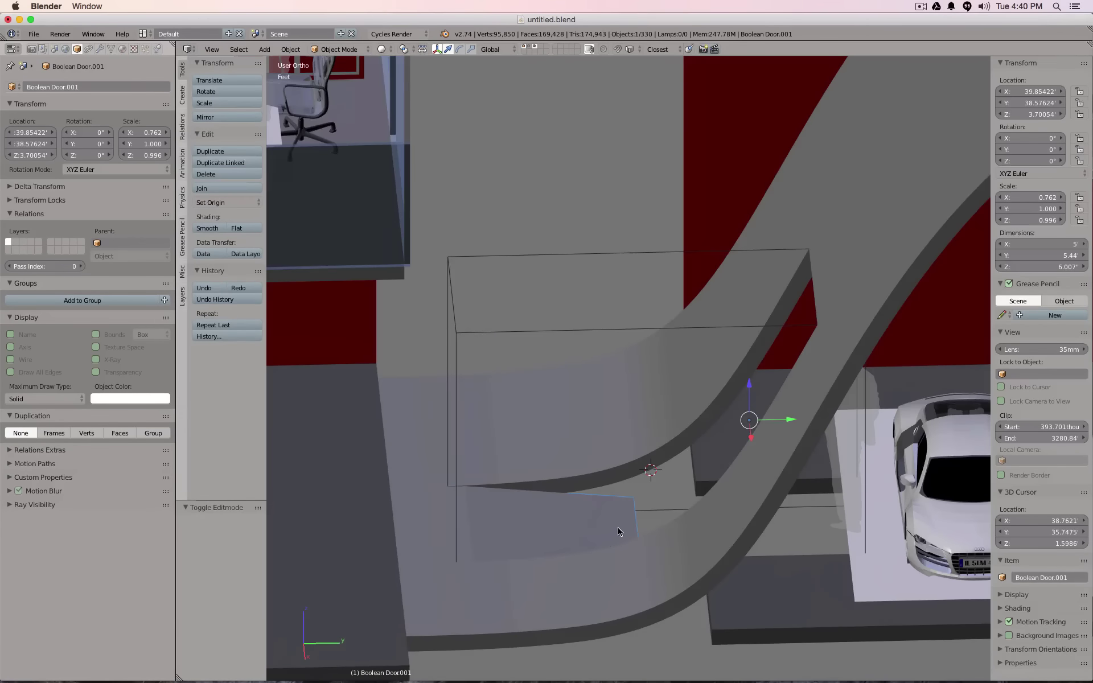
pyautogui.press('Tab')
pyautogui.press('a')
pyautogui.rightClick(636, 530)
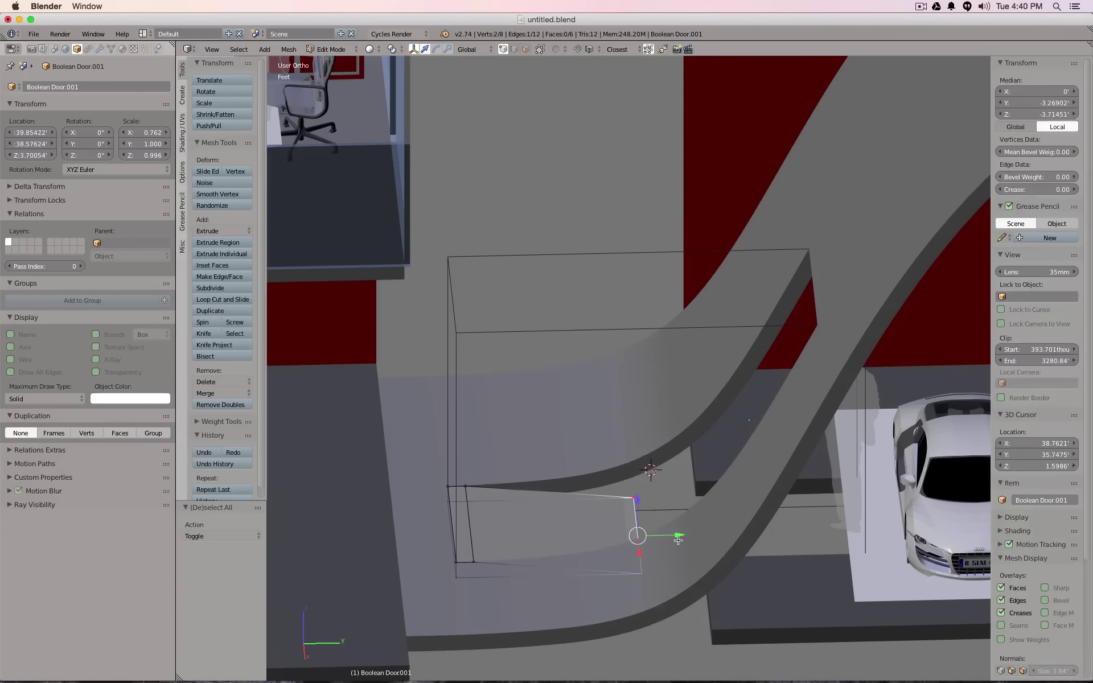
pyautogui.press('g')
pyautogui.press('y')
pyautogui.click(622, 540)
pyautogui.press('Tab')
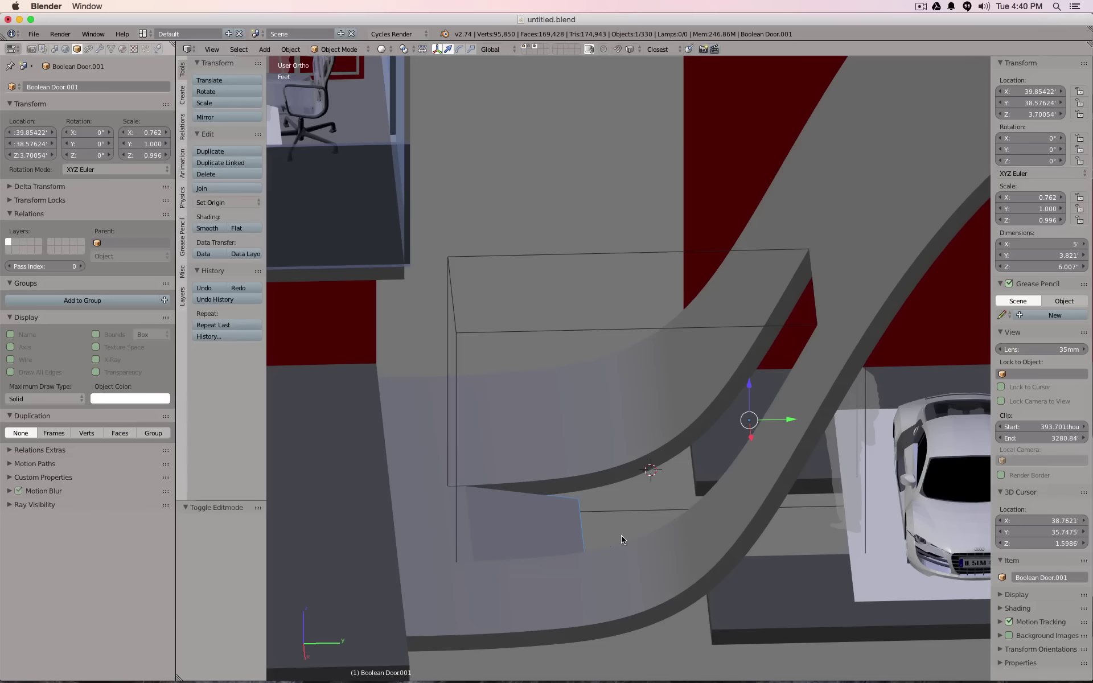
# - Select the two top vertices at the ramp's staircase-platform end and snap the 3D cursor to them
pyautogui.press('Tab')
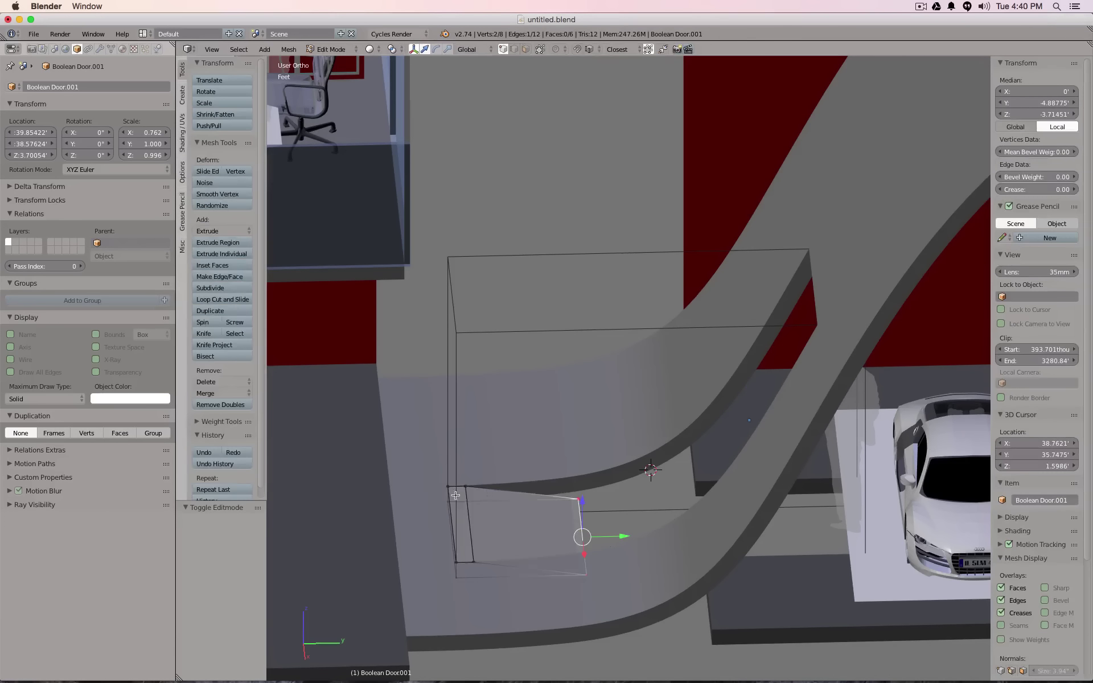
pyautogui.rightClick(449, 486)
pyautogui.keyDown('shift'); pyautogui.rightClick(456, 564); pyautogui.keyUp('shift')
pyautogui.hotkey('shift', 's')
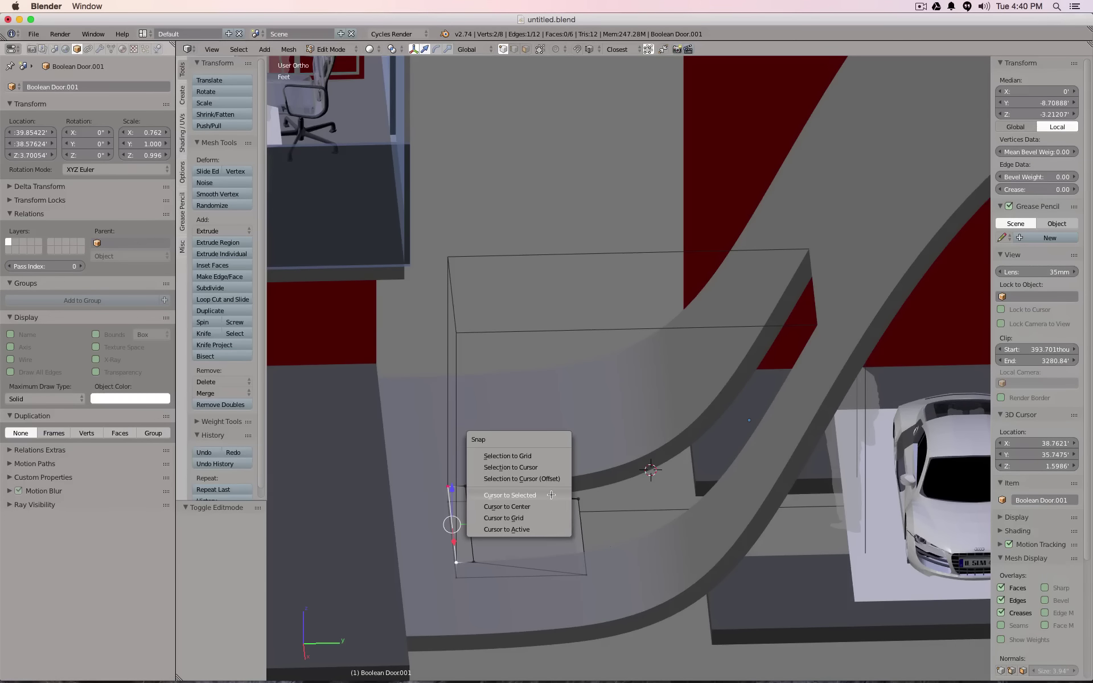
pyautogui.click(510, 495)
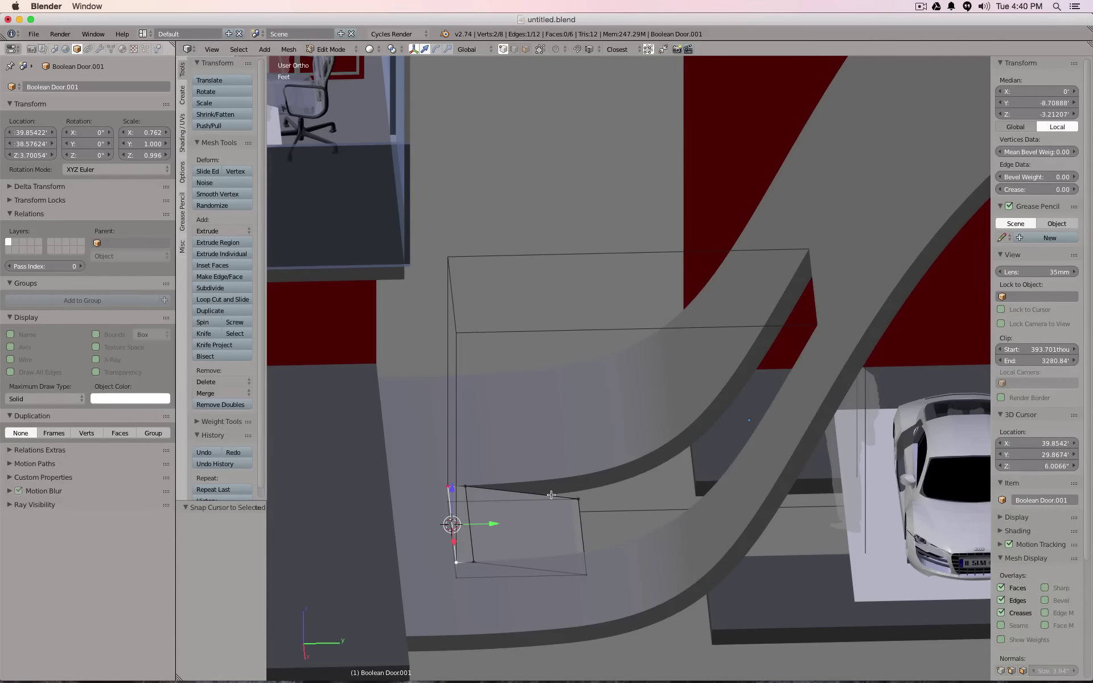
# - Leave mesh editing and set the ramp's origin to the 3D cursor at its platform end
pyautogui.press('Tab')
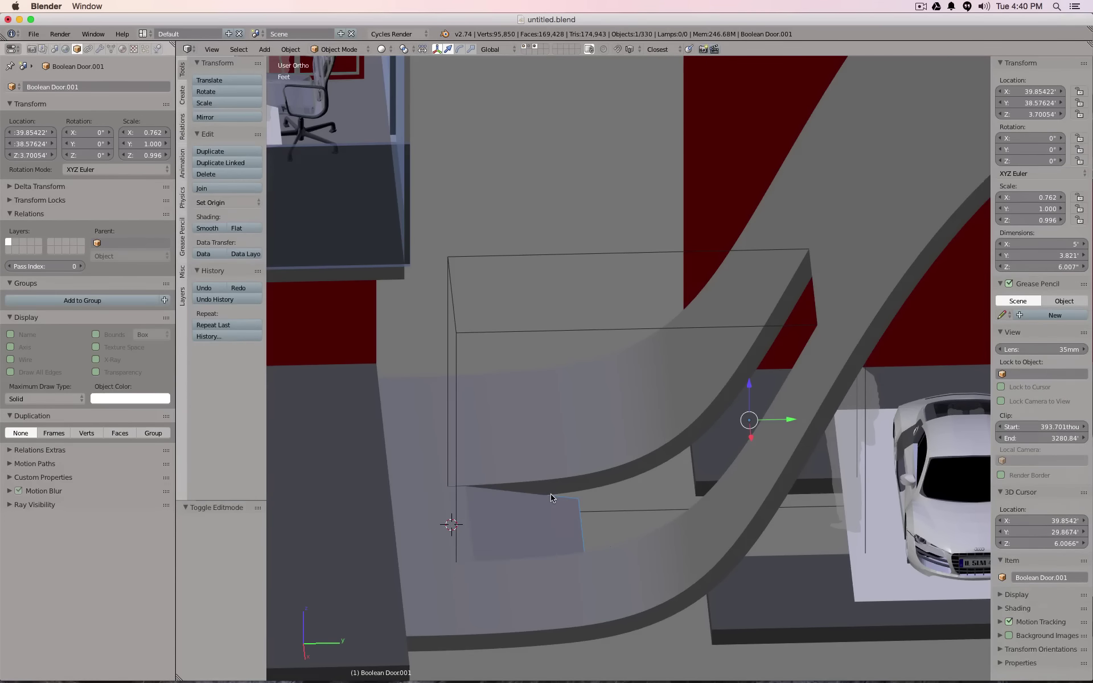
pyautogui.click(238, 211)
pyautogui.click(233, 242)
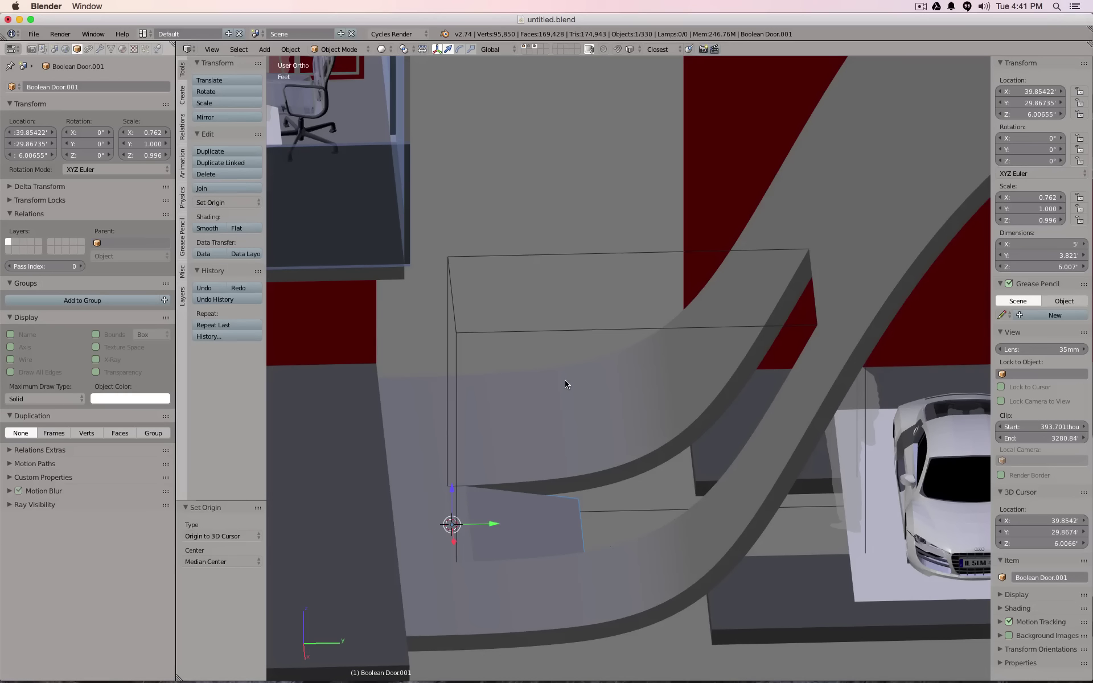
# - Make a linked duplicate of the ramp about 6.6 ft along Y and rotate it 180° about Z
pyautogui.hotkey('shift', 'd')
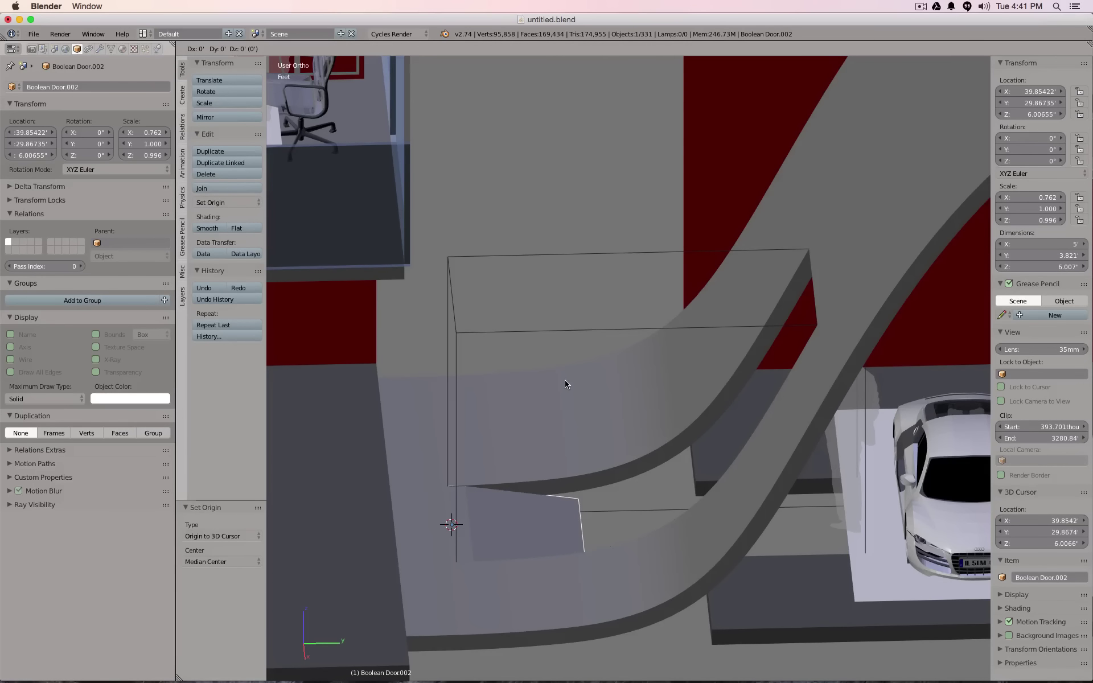
pyautogui.press('y')
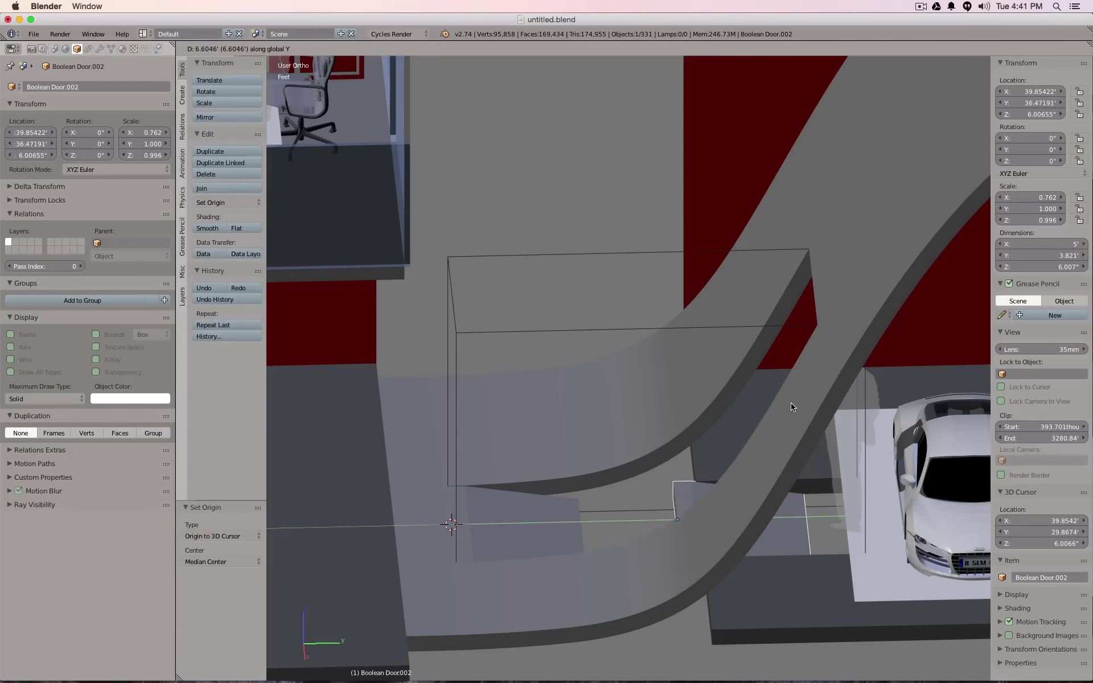
pyautogui.click(791, 407)
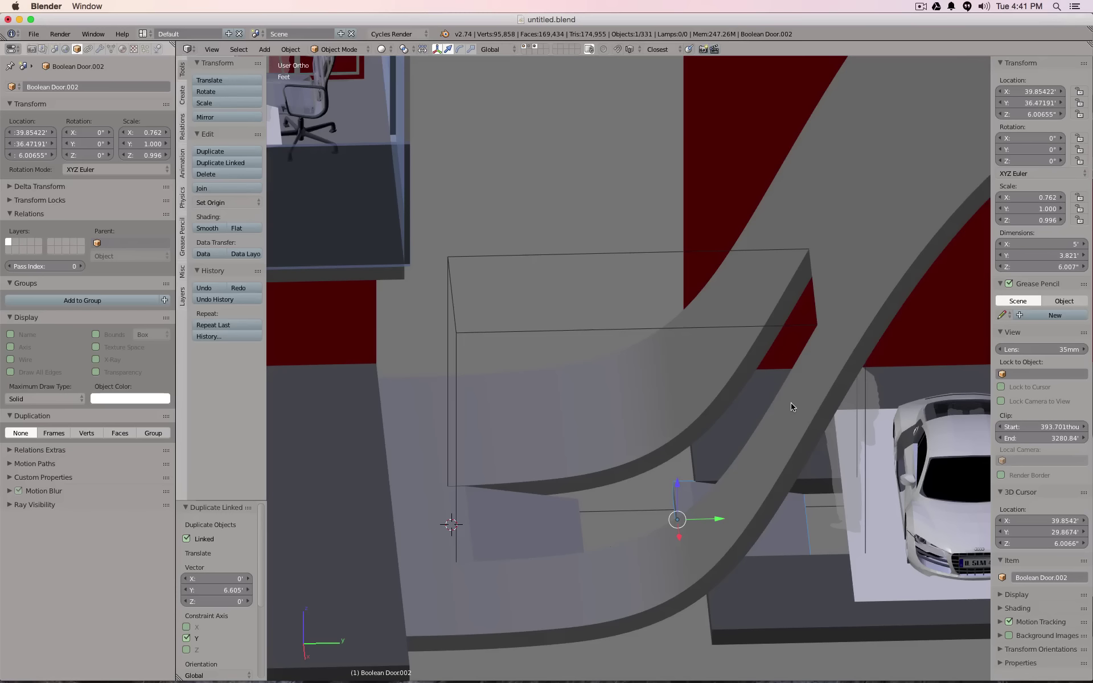
pyautogui.write('r')
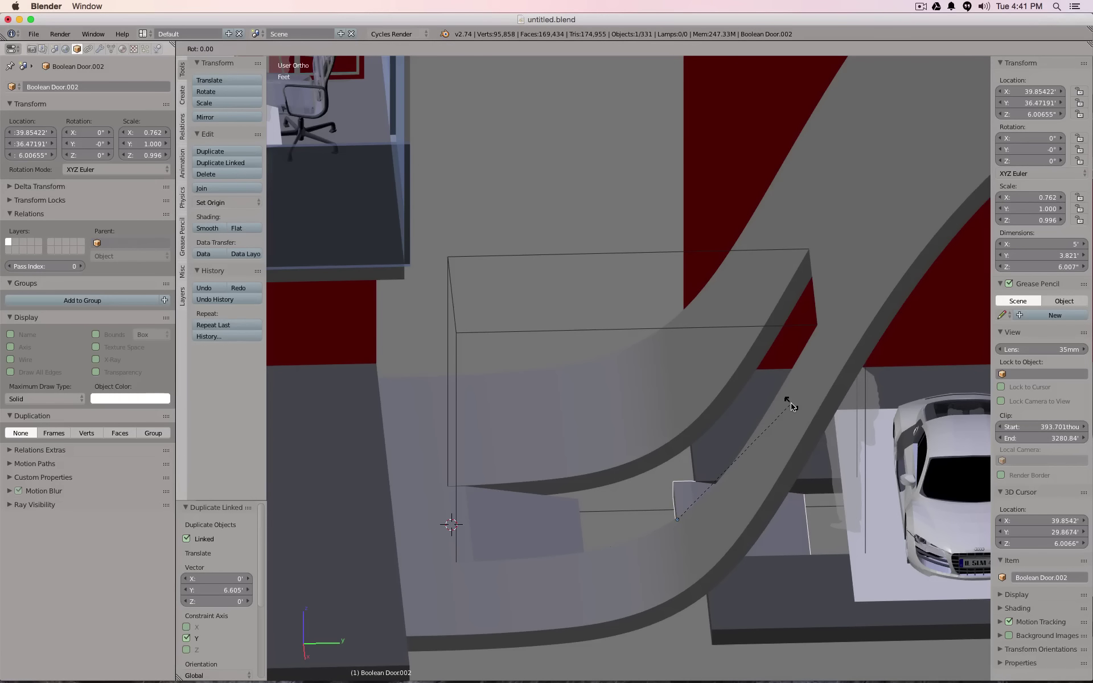
pyautogui.write('z180')
pyautogui.press('Return')
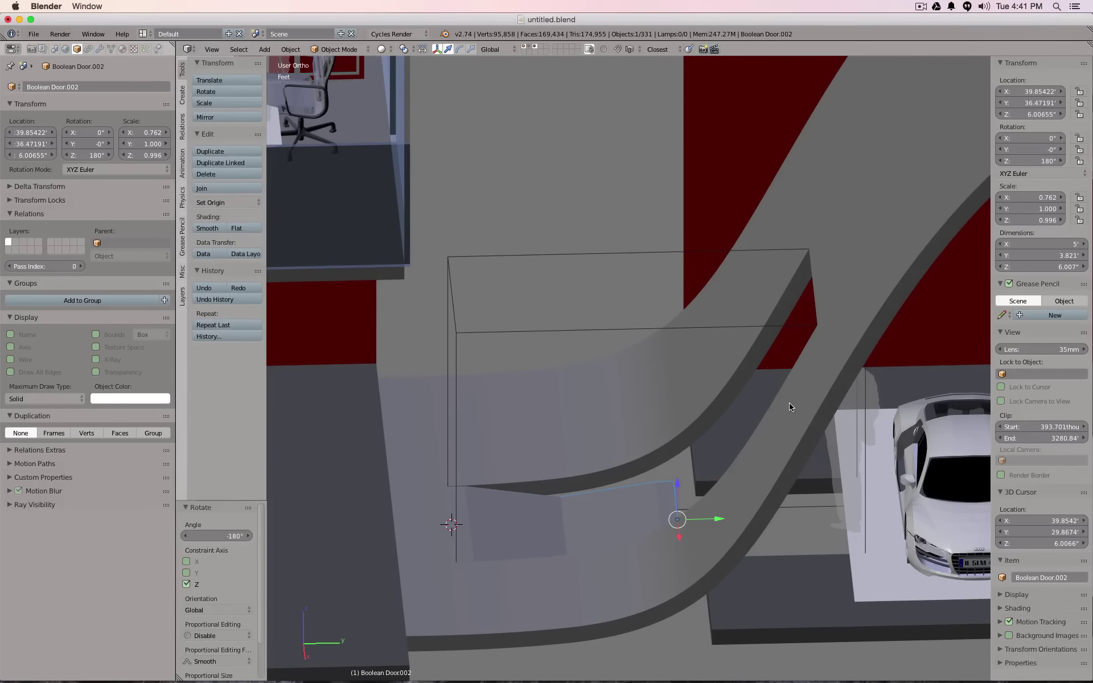
# - Select the vertices at the doorway cutter box's car-side end and move them about 0.8 ft along negative Y
pyautogui.moveTo(819, 498); pyautogui.dragTo(754, 436, button='middle')
pyautogui.rightClick(737, 407)
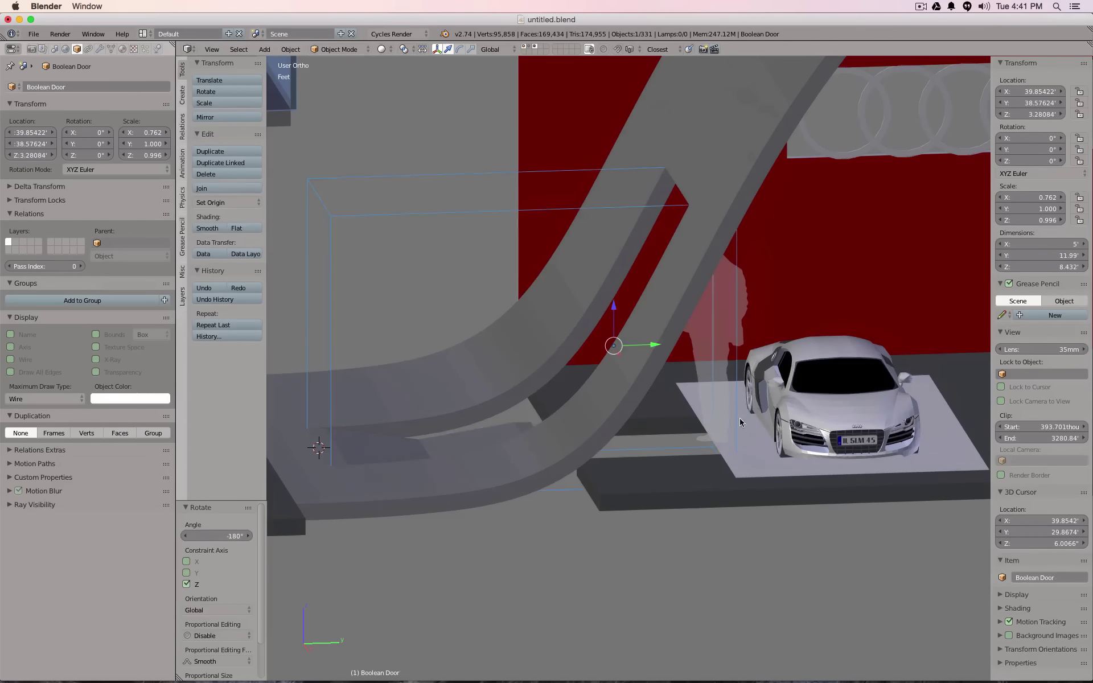
pyautogui.press('Tab')
pyautogui.press('a')
pyautogui.press('b')
pyautogui.moveTo(681, 134); pyautogui.dragTo(808, 576)
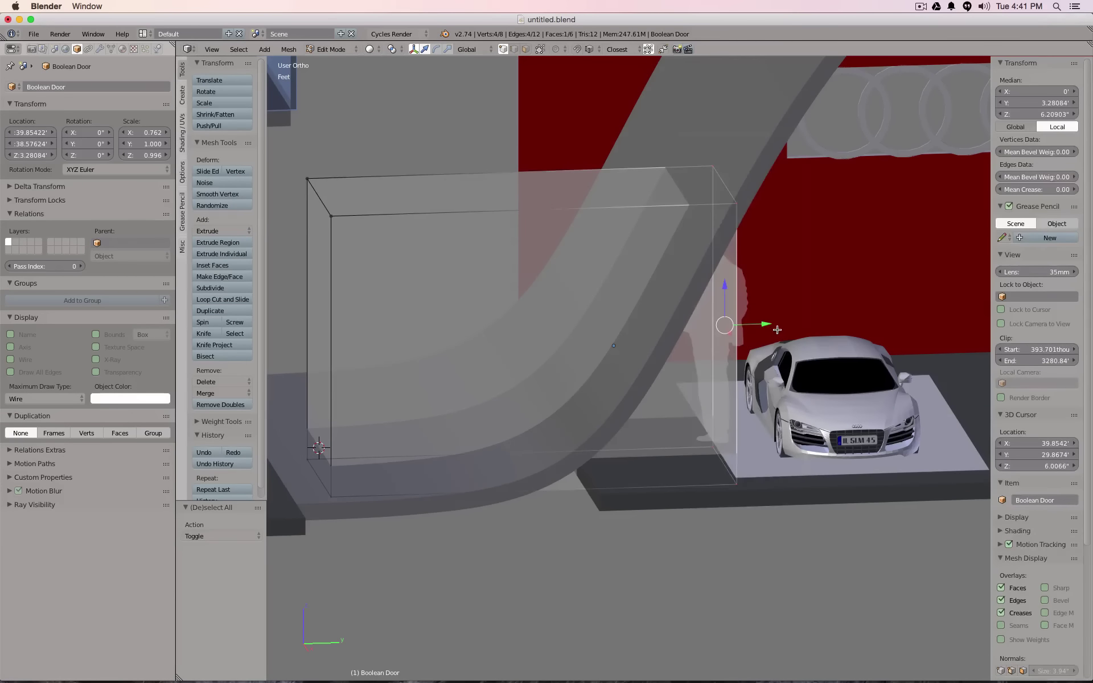
pyautogui.moveTo(764, 324); pyautogui.dragTo(654, 450)
pyautogui.press('Tab')
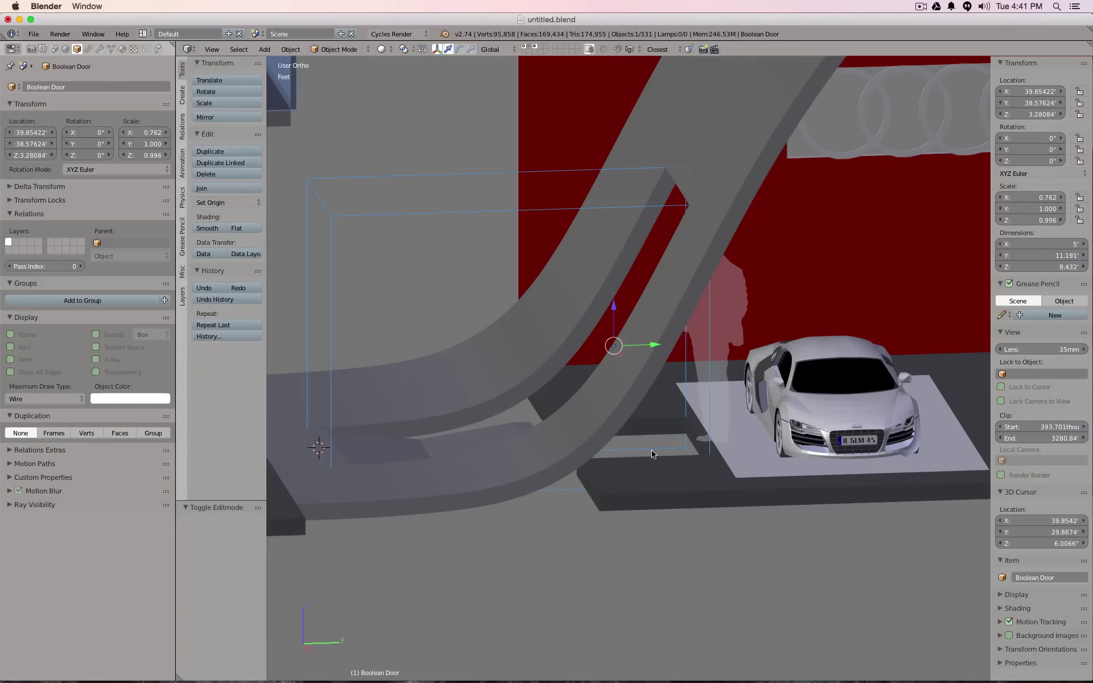
# - Move the duplicated ramp about 4.59 ft along Y toward the cutter box's car-side end
pyautogui.rightClick(508, 439)
pyautogui.press('KP_Decimal')
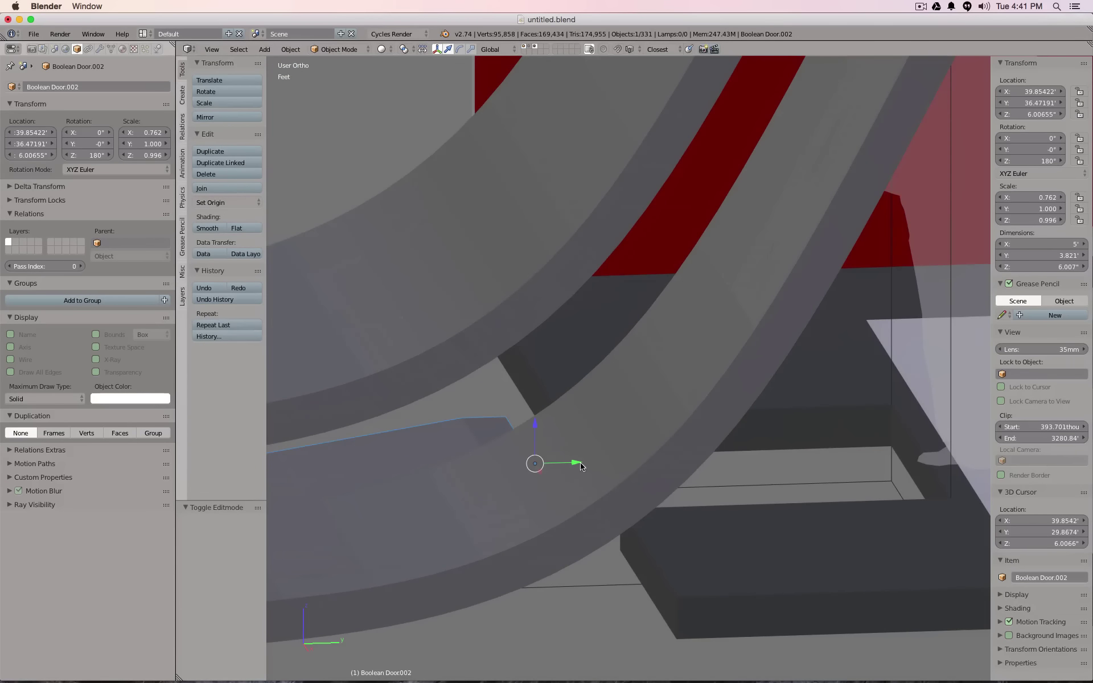
pyautogui.moveTo(582, 466); pyautogui.dragTo(904, 427)
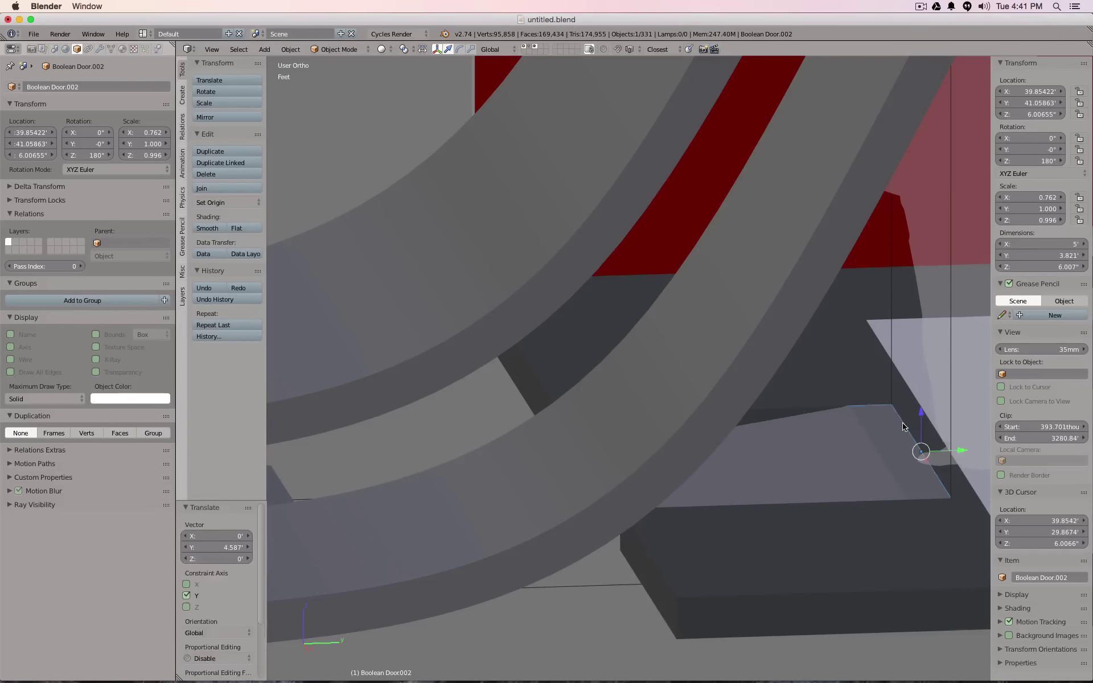
pyautogui.scroll(-5, 900, 439)
pyautogui.scroll(10, 821, 451)
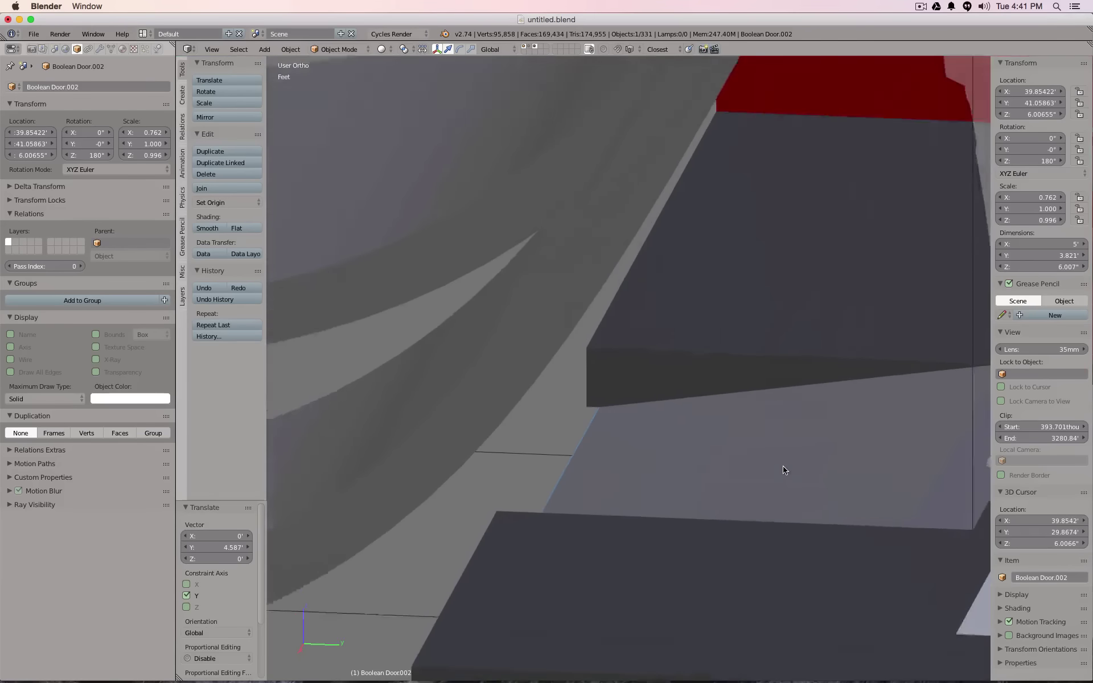
pyautogui.scroll(-5, 643, 431)
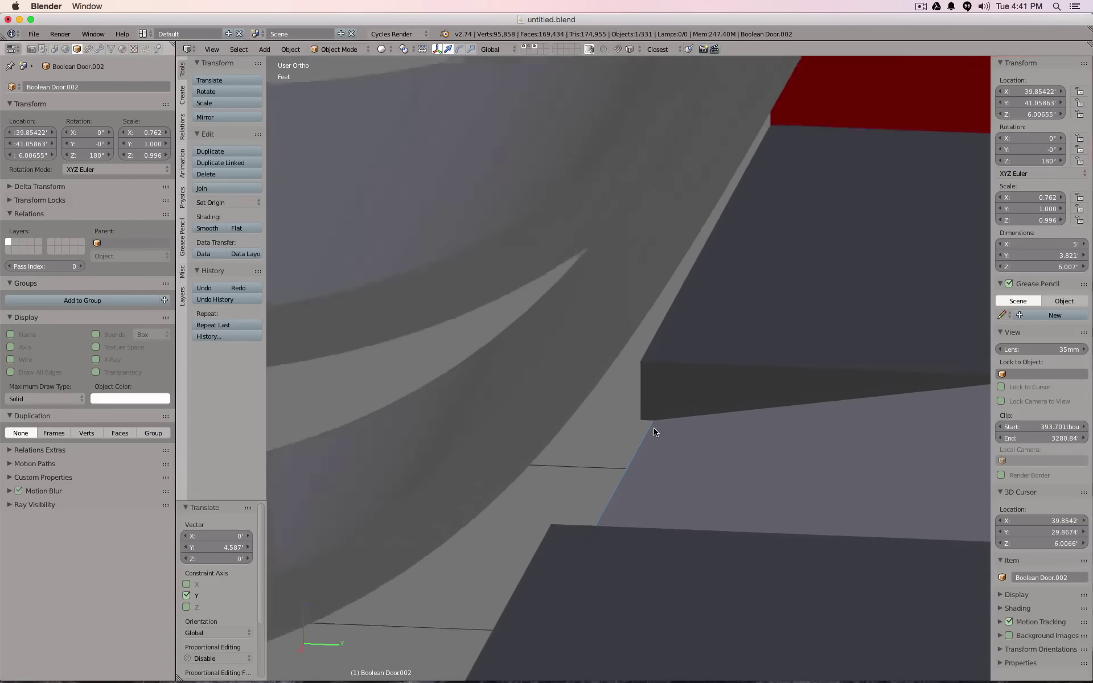
# - Fine-tune the duplicated ramp along Y at the car platform, ending at a Y location of about 40.95 ft
pyautogui.moveTo(895, 446); pyautogui.dragTo(766, 443)
pyautogui.scroll(6, 643, 408)
pyautogui.moveTo(723, 412); pyautogui.dragTo(701, 424, button='middle')
pyautogui.moveTo(914, 458); pyautogui.dragTo(1002, 453)
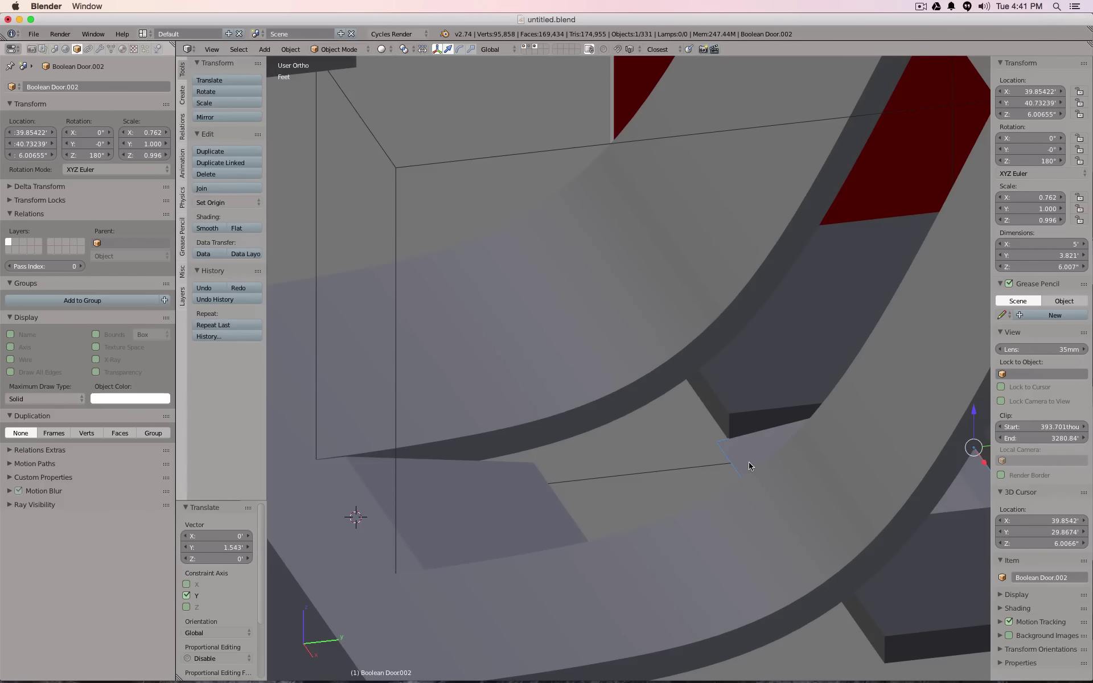
pyautogui.press('g')
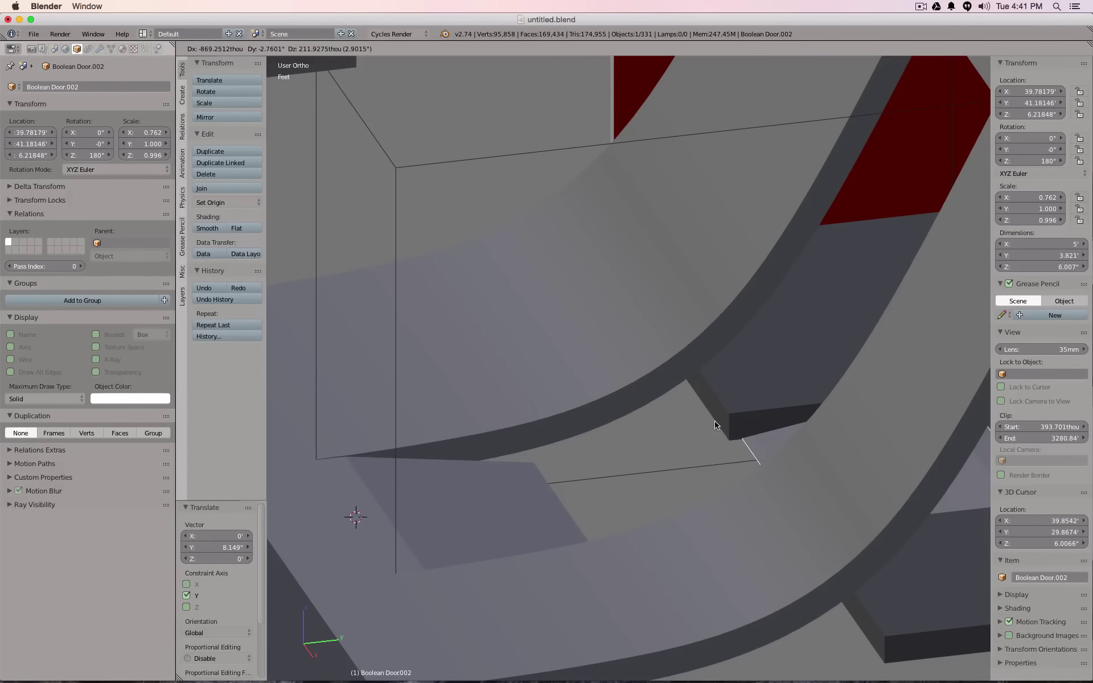
pyautogui.rightClick(718, 424)
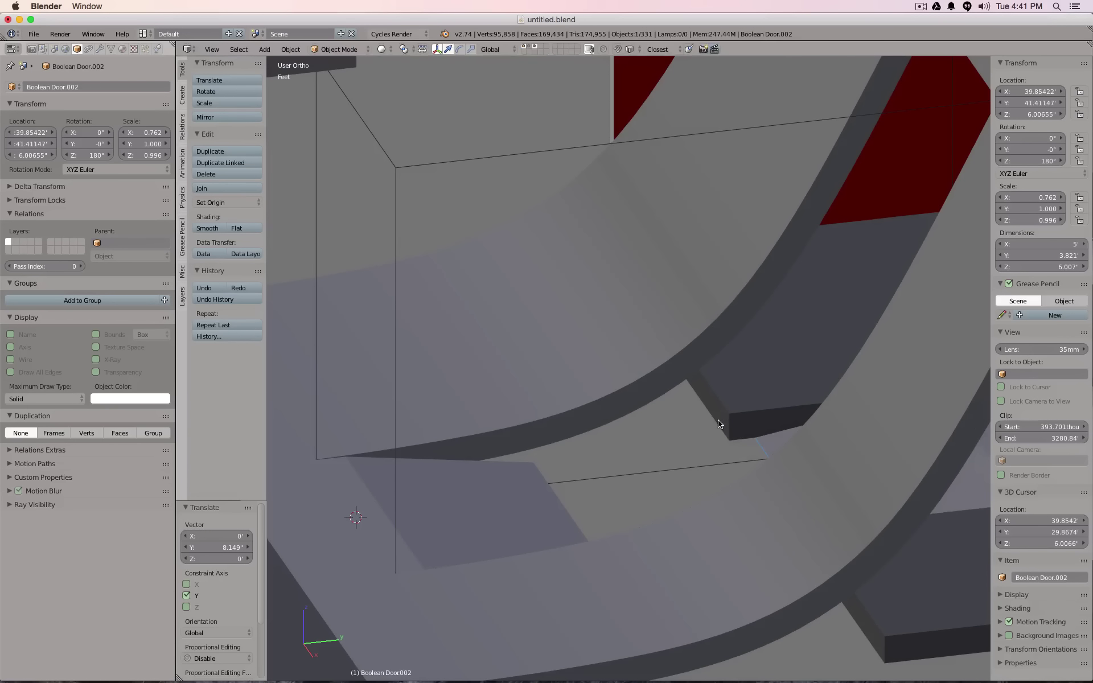
pyautogui.press('g')
pyautogui.press('y')
pyautogui.click(720, 425)
pyautogui.scroll(-3, 706, 444)
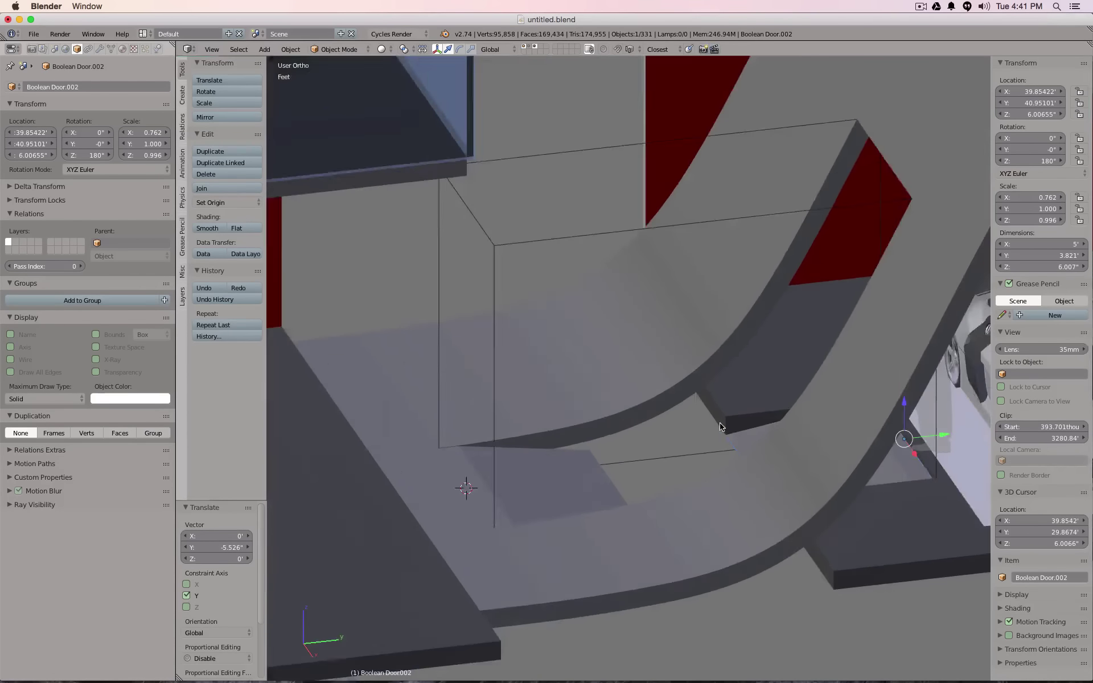
# - Move the cutter box's car-side face about 1.29 in along negative Y to align it with the duplicated ramp's end
pyautogui.scroll(8, 800, 455)
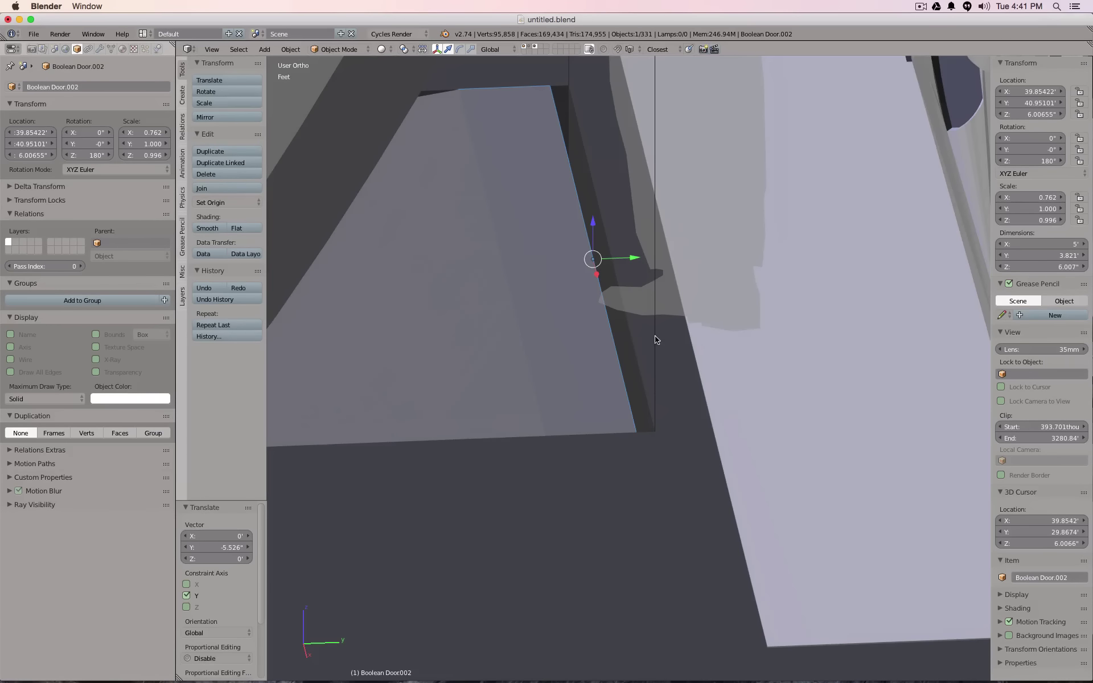
pyautogui.rightClick(655, 340)
pyautogui.scroll(-10, 659, 380)
pyautogui.scroll(4, 658, 380)
pyautogui.press('Tab')
pyautogui.scroll(-5, 658, 380)
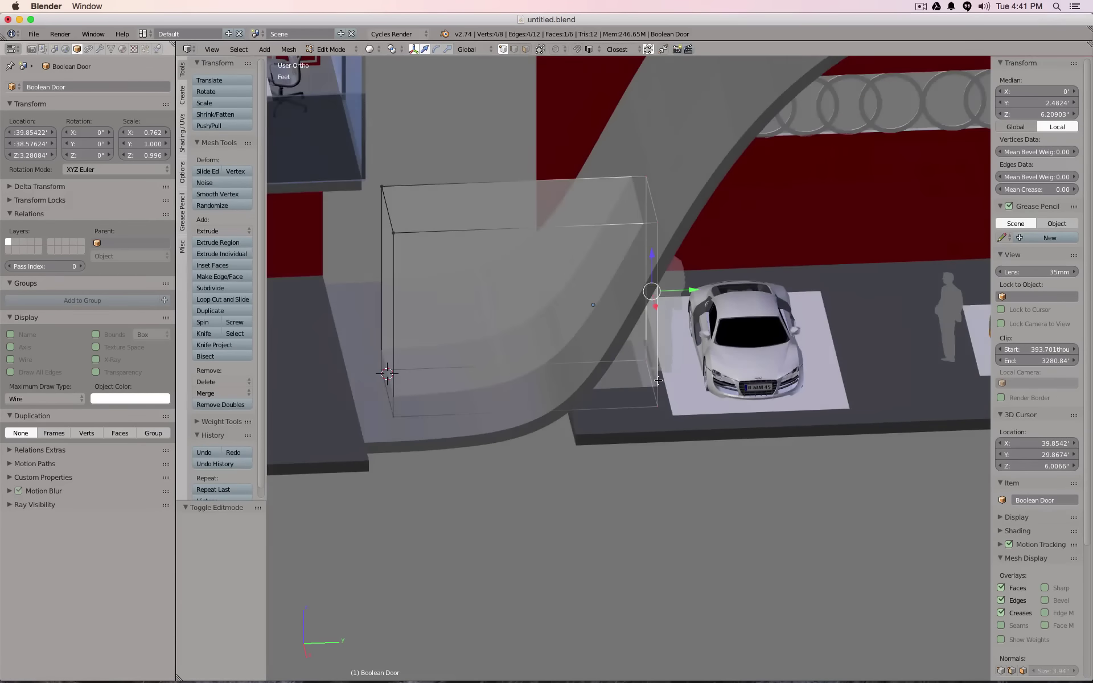
pyautogui.press('z')
pyautogui.scroll(6, 658, 380)
pyautogui.keyDown('shift'); pyautogui.moveTo(646, 421); pyautogui.dragTo(665, 468, button='middle'); pyautogui.keyUp('shift')
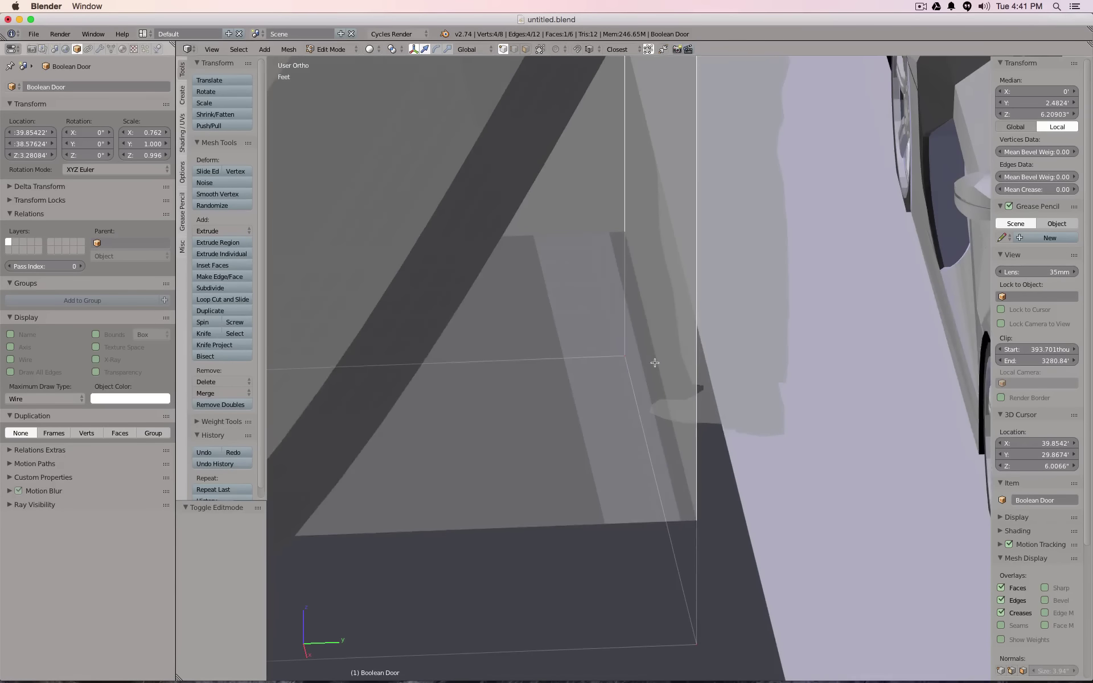
pyautogui.press('g')
pyautogui.press('y')
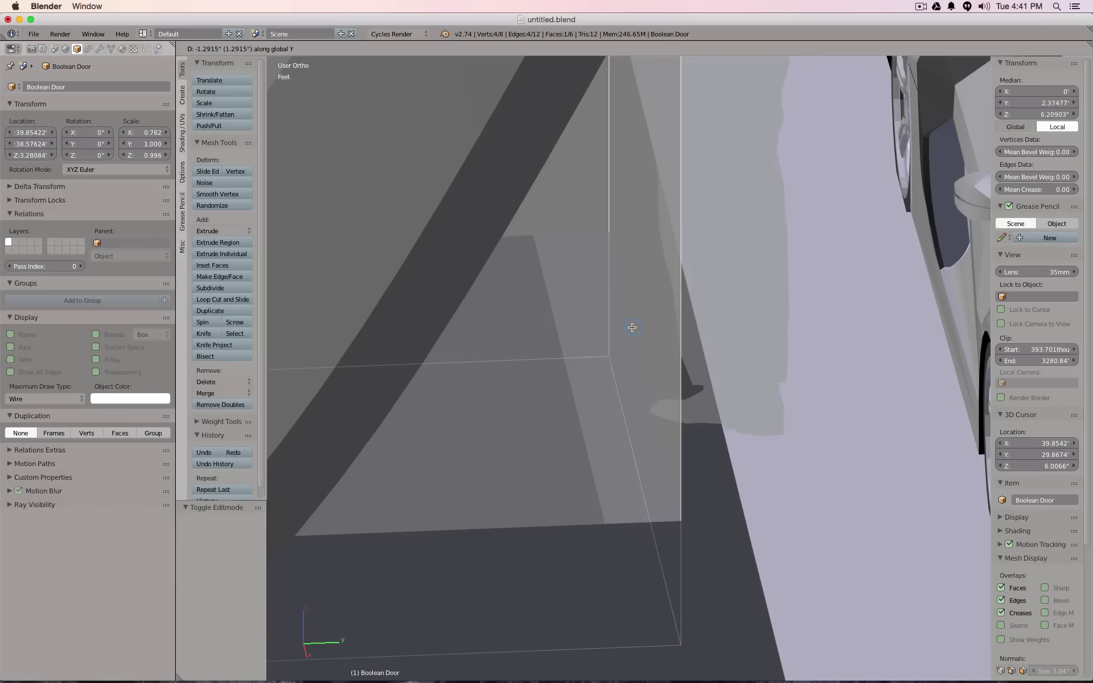
pyautogui.click(632, 327)
pyautogui.scroll(-11, 632, 327)
pyautogui.press('Tab')
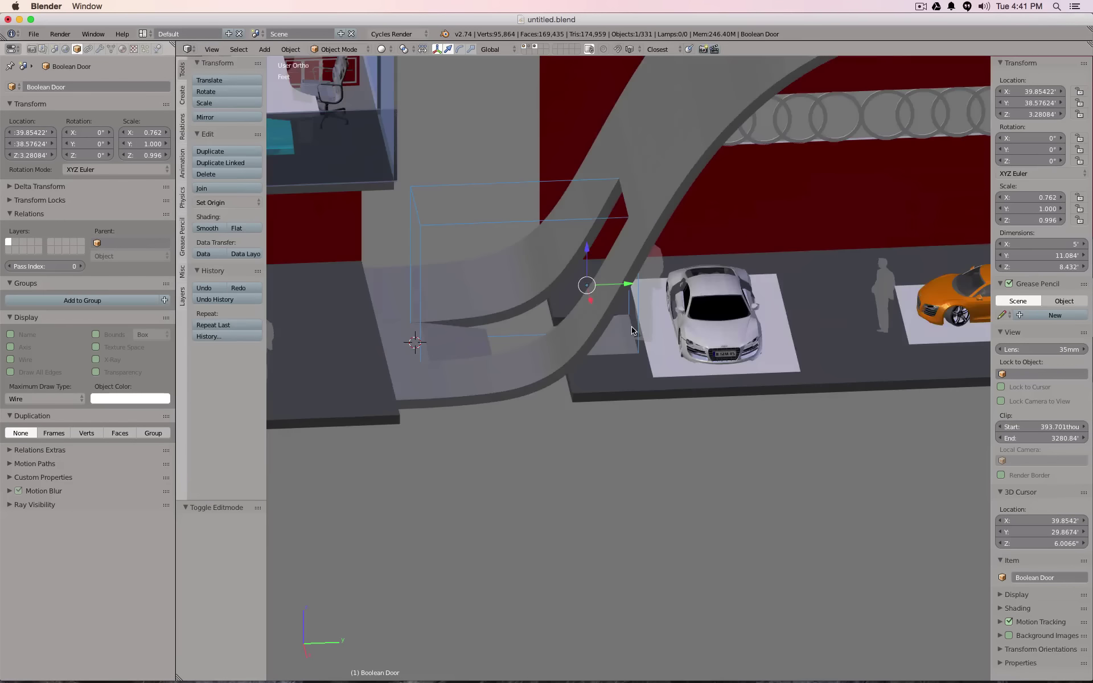
# - Hide the doorway's cutter box and look over the booth with both ramps in place
pyautogui.keyDown('shift'); pyautogui.moveTo(468, 320); pyautogui.dragTo(534, 468, button='middle'); pyautogui.keyUp('shift')
pyautogui.press('h')
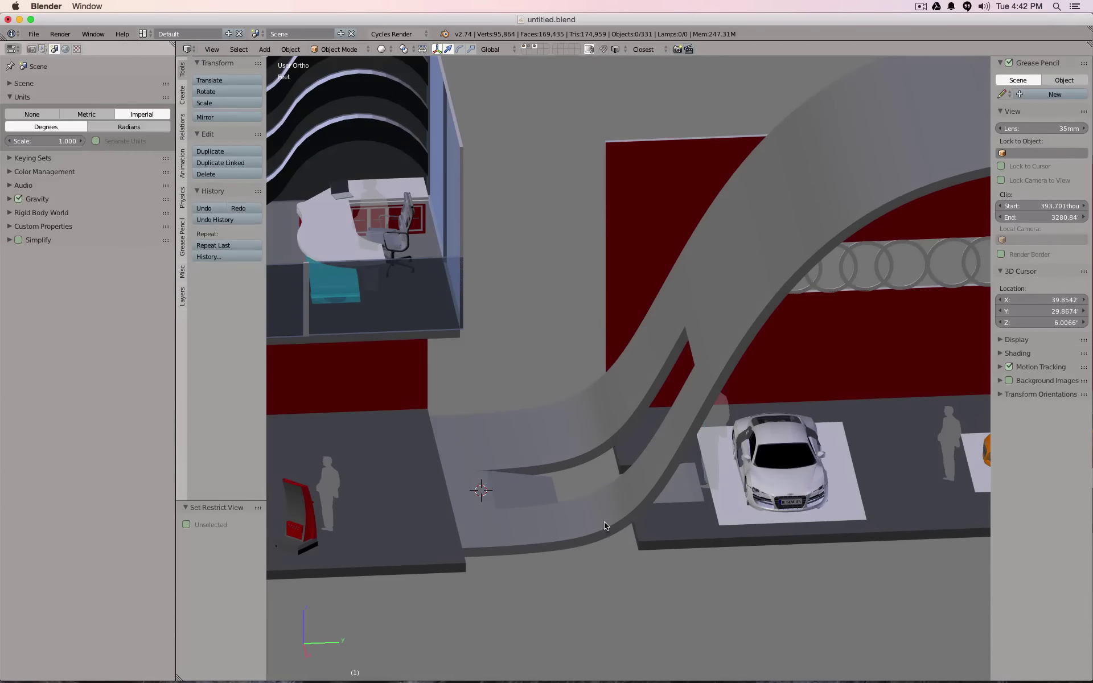
pyautogui.moveTo(629, 520); pyautogui.dragTo(643, 488, button='middle')
pyautogui.scroll(-6, 658, 517)
pyautogui.scroll(3, 658, 489)
pyautogui.scroll(-2, 659, 489)
pyautogui.scroll(2, 644, 491)
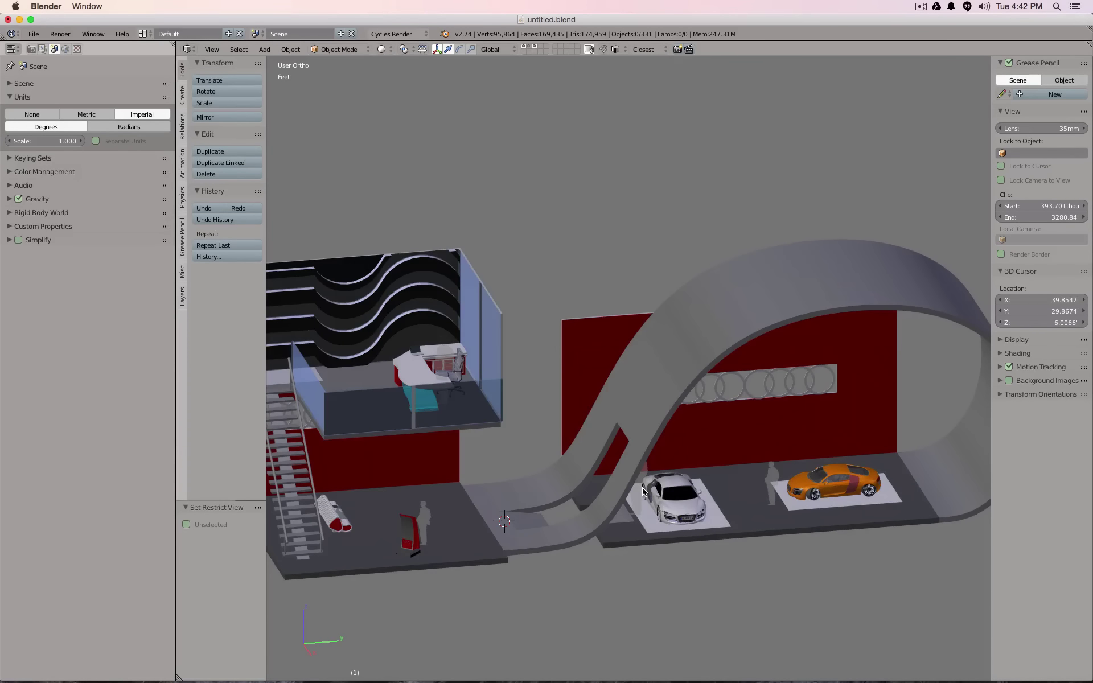
# - Select the curved ribbon and display its modifier stack
pyautogui.rightClick(572, 460)
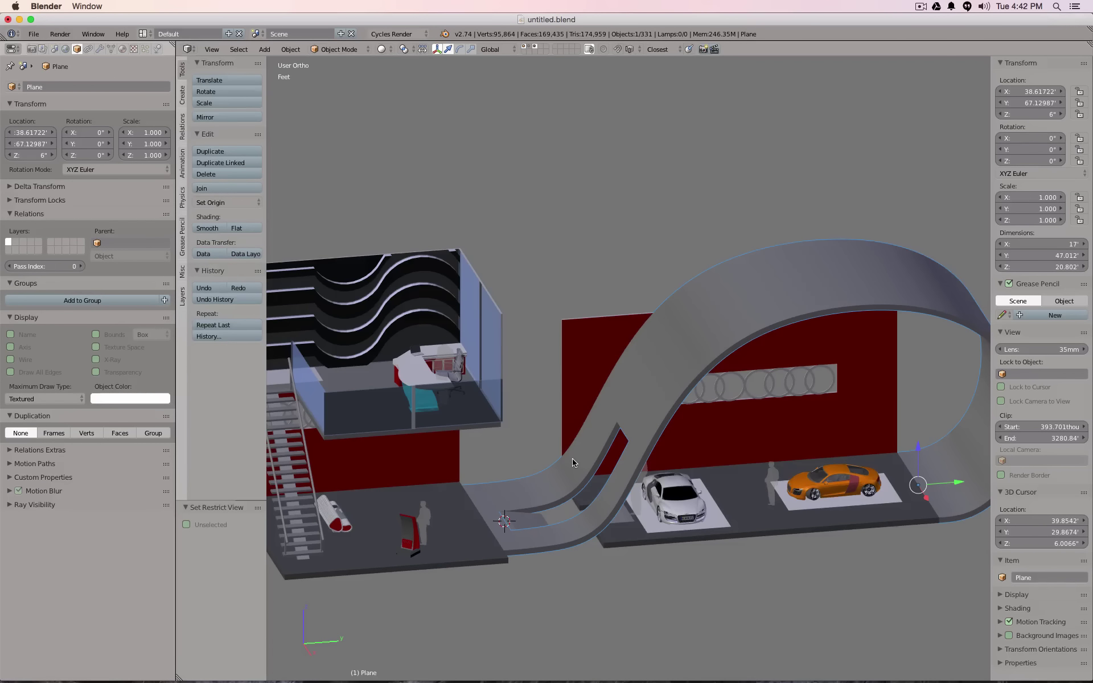
pyautogui.click(100, 49)
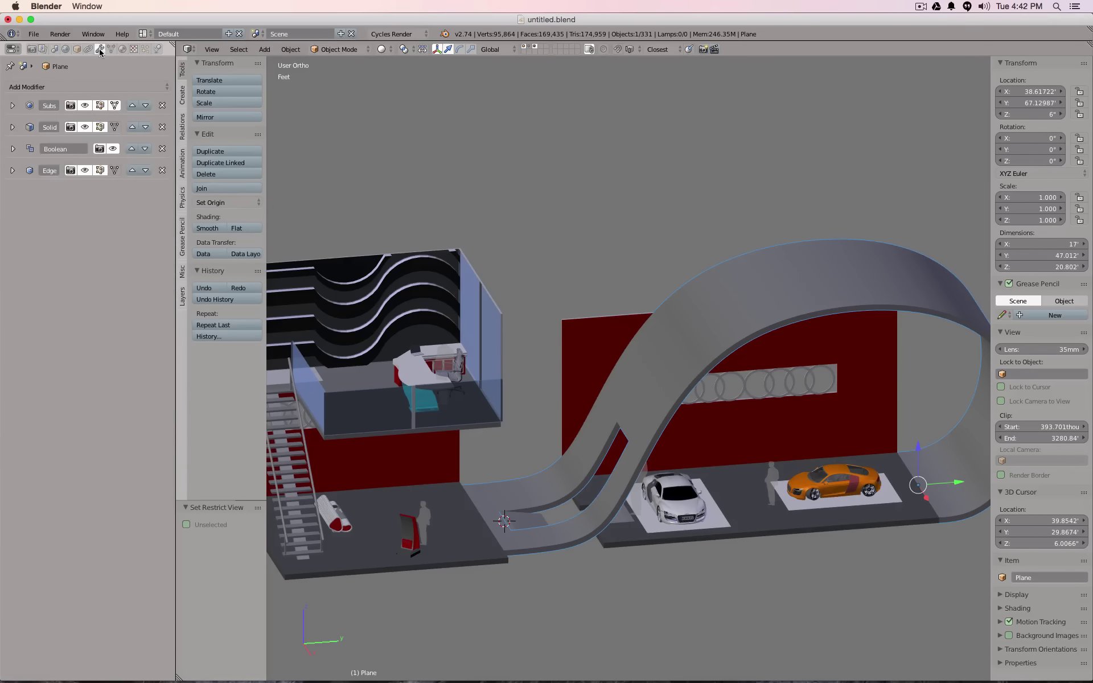
pyautogui.scroll(-2, 628, 256)
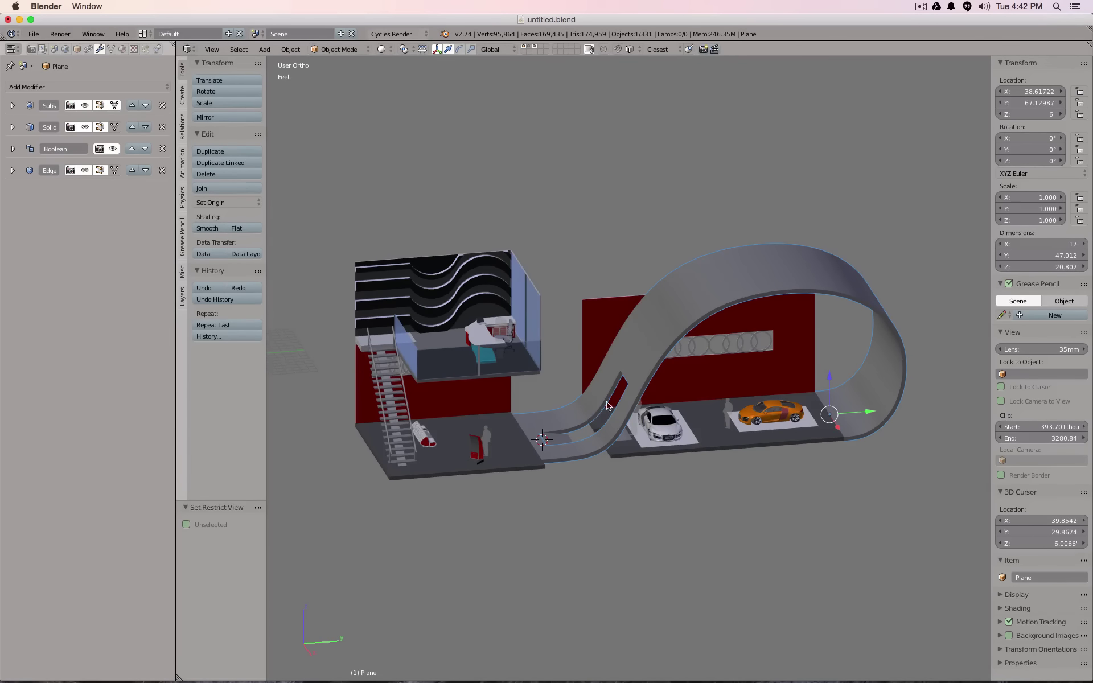
# - In the top view with wireframe shading, add a cube at the 3D cursor
pyautogui.moveTo(606, 399)
pyautogui.mouseDown(button='middle')
pyautogui.moveTo(658, 401)
pyautogui.moveTo(685, 357)
pyautogui.moveTo(607, 399)
pyautogui.moveTo(600, 422)
pyautogui.mouseUp(button='middle')
pyautogui.press('KP_7')
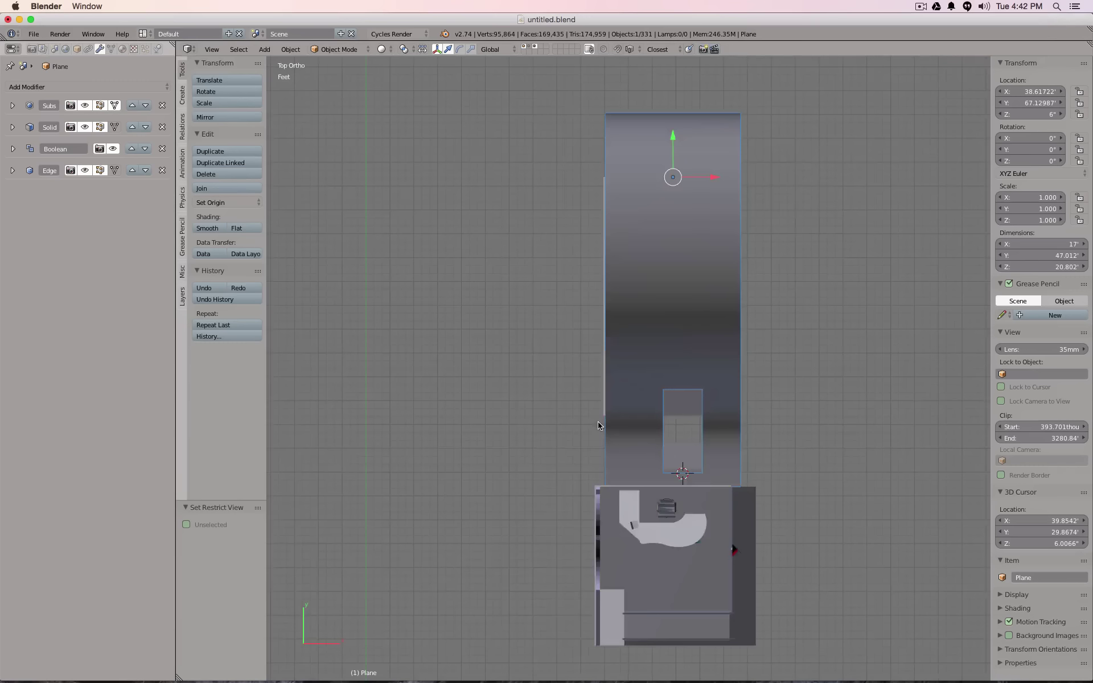
pyautogui.press('z')
pyautogui.hotkey('shift', 'a')
pyautogui.moveTo(683, 228)
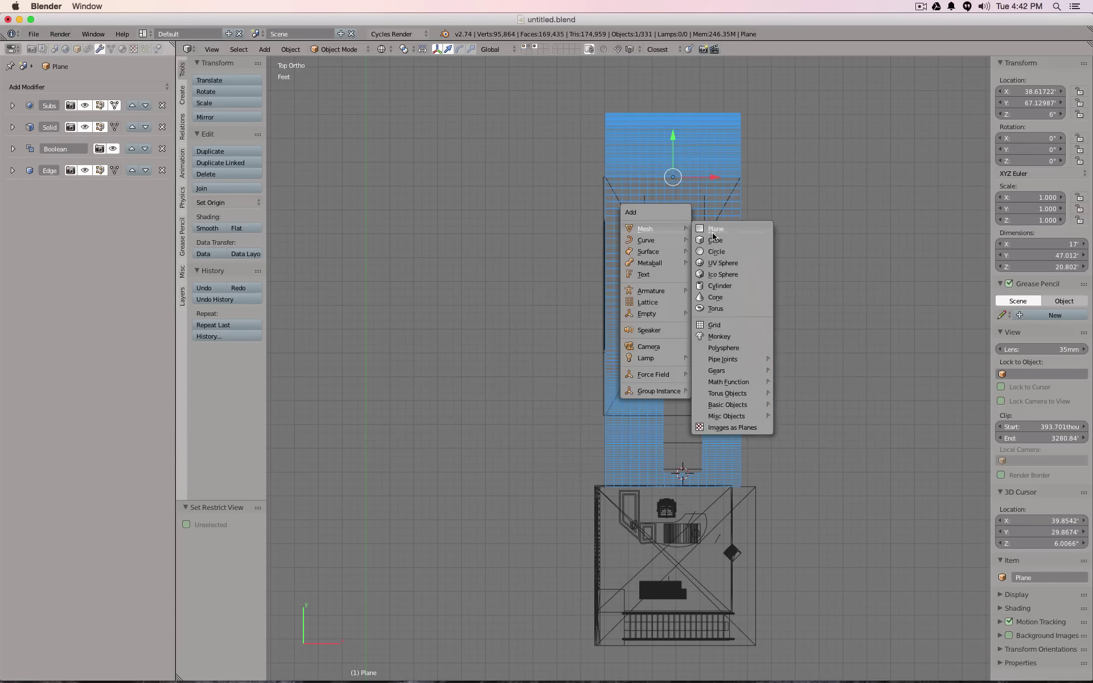
pyautogui.click(712, 241)
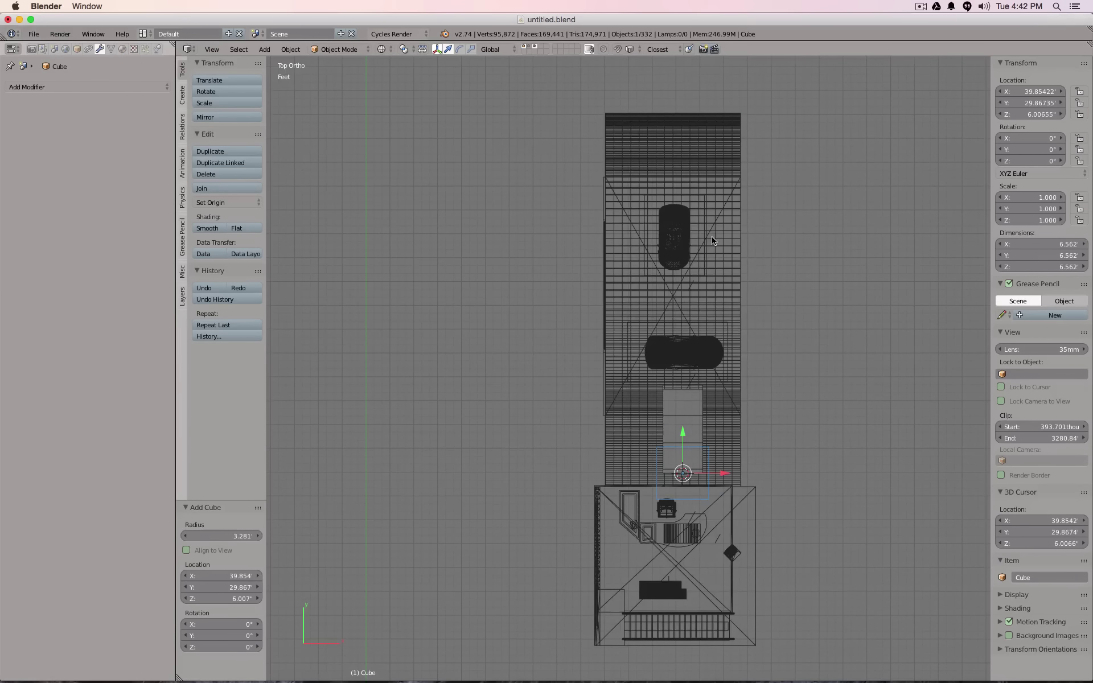
# - In the side view, move the cube about 29.87 ft along Y and 19.77 ft up onto the ribbon's crest
pyautogui.press('KP_3')
pyautogui.press('g')
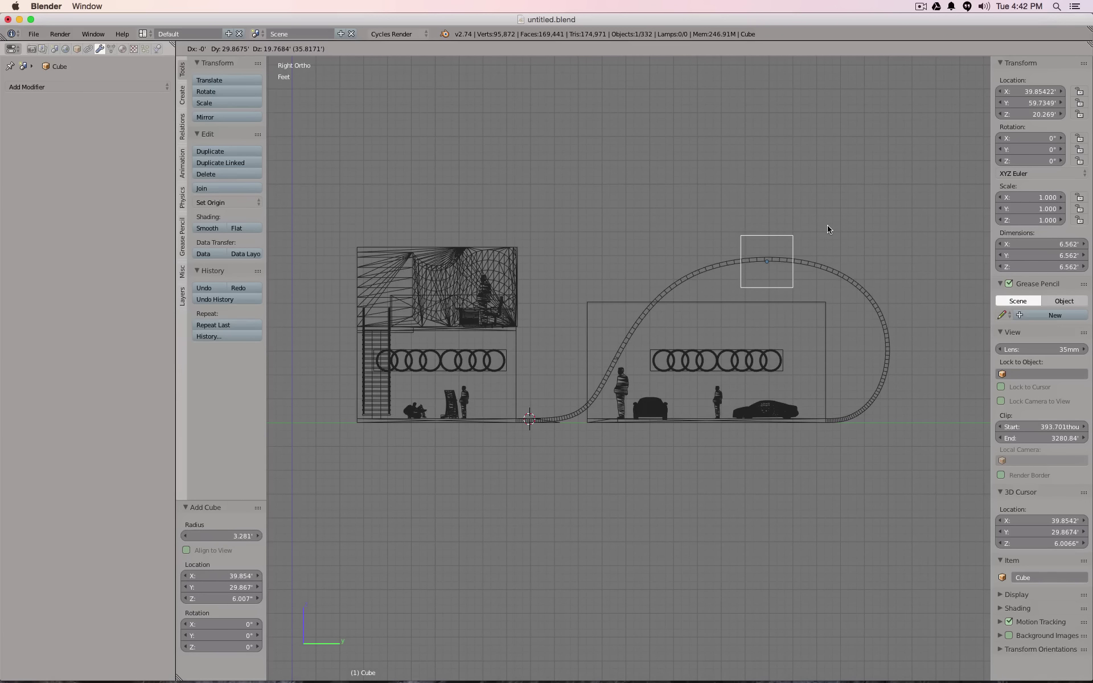
pyautogui.click(828, 229)
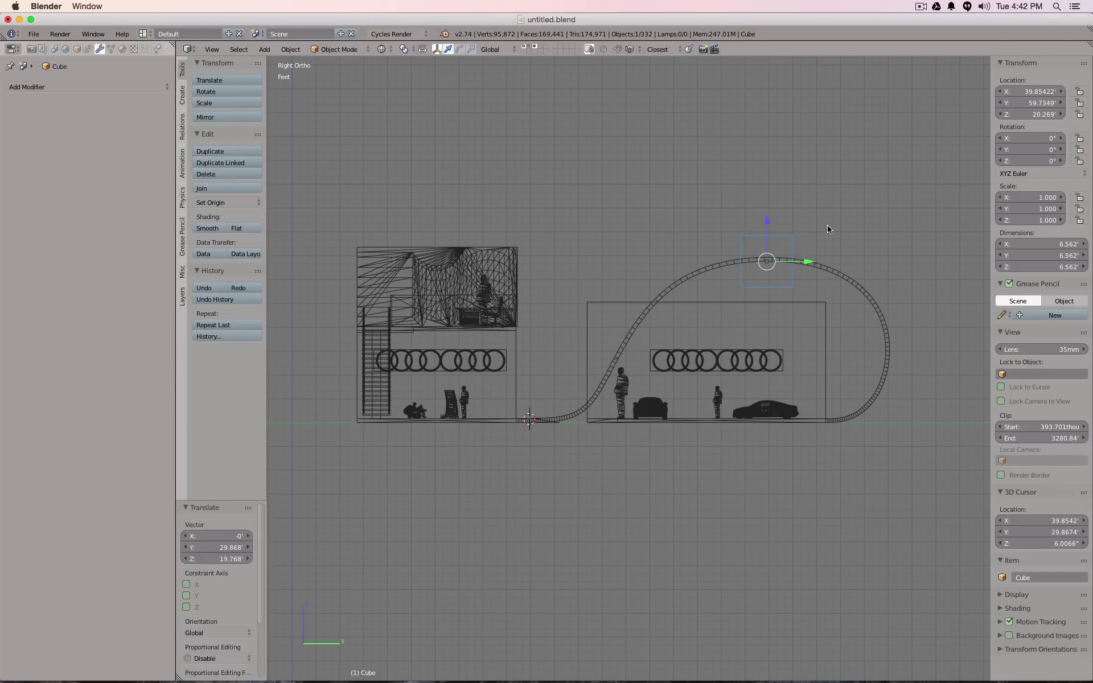
# - Edit the cube's mesh and scale it along Y by a factor of about 5.24 to span the ribbon's upper part
pyautogui.press('Tab')
pyautogui.press('s')
pyautogui.press('y')
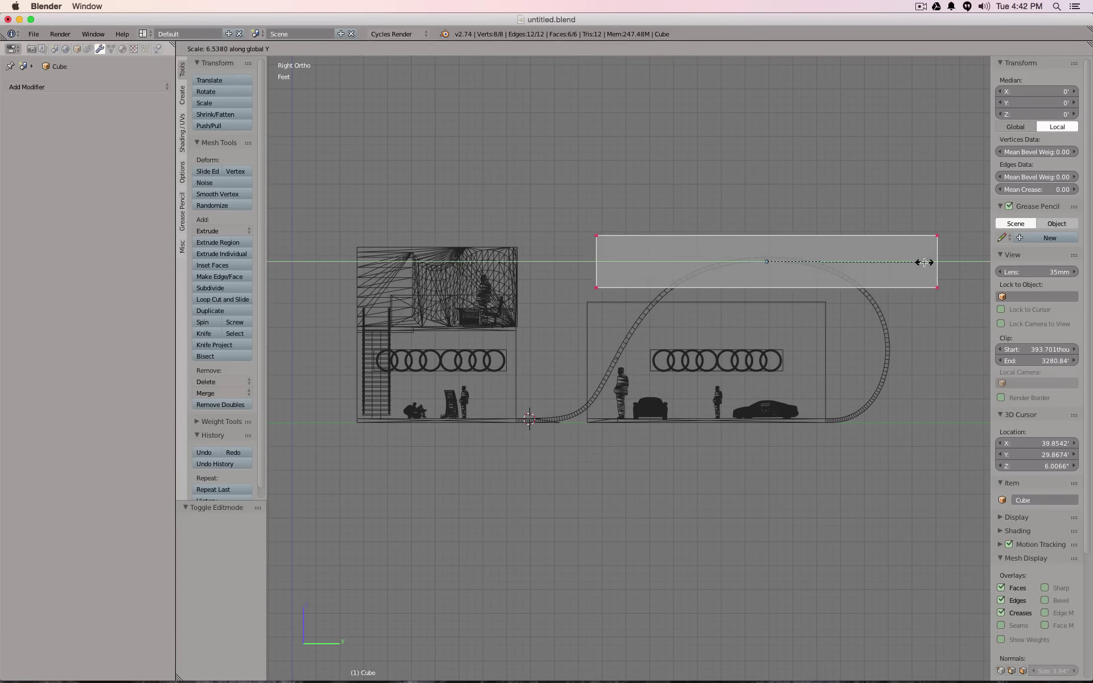
pyautogui.click(898, 262)
pyautogui.press('KP_1')
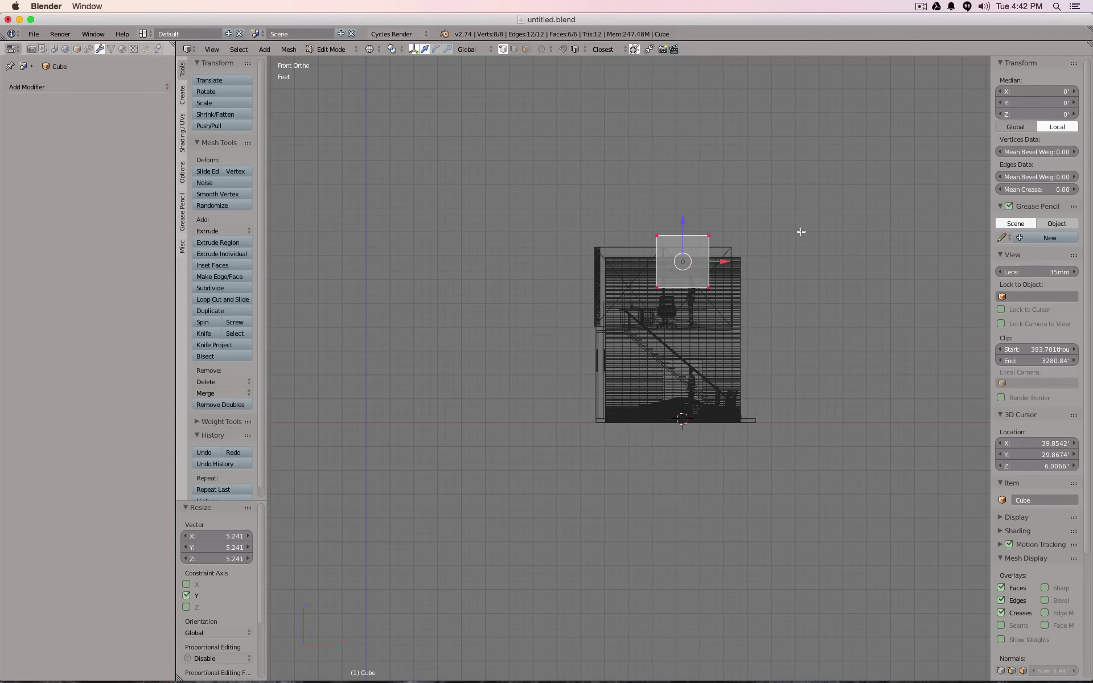
# - Narrow the cube's mesh along X by a factor of about 0.274 into a thin strip and return to object mode
pyautogui.press('s')
pyautogui.press('x')
pyautogui.click(714, 245)
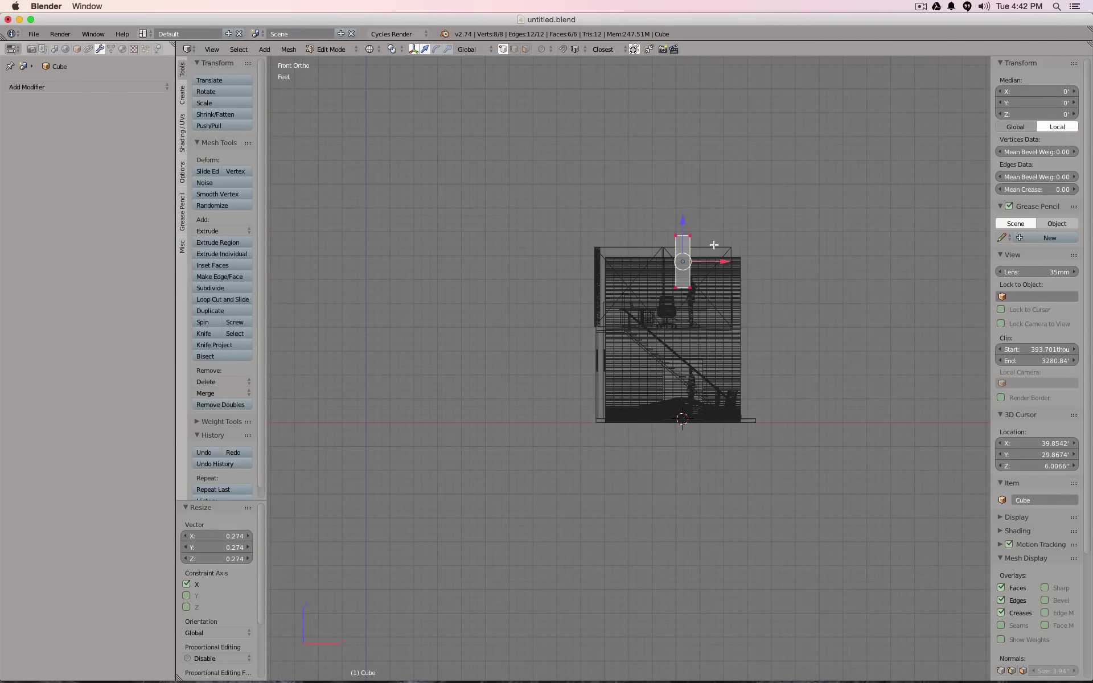
pyautogui.press('KP_3')
pyautogui.press('Tab')
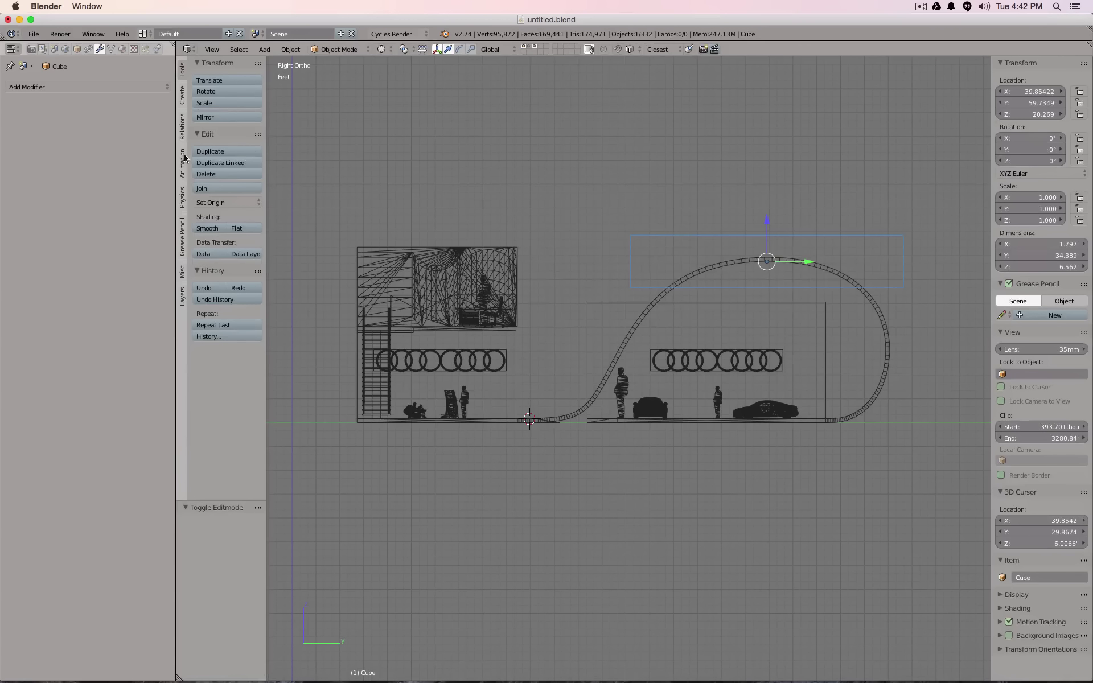
# - Rename the stretched cube as Boolean Roof
pyautogui.click(77, 49)
pyautogui.click(66, 85)
pyautogui.write('Boolean')
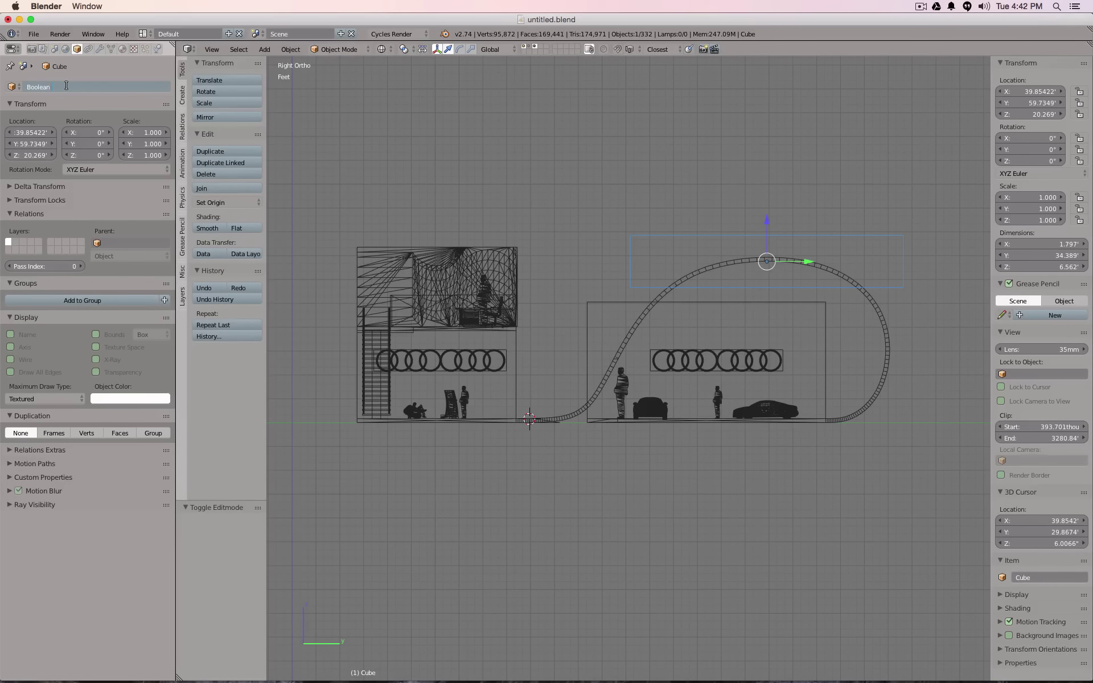
pyautogui.write(' Roof')
pyautogui.press('Return')
# - In the solid-shaded top view, move Boolean Roof about 7.16 ft along negative X toward the ribbon's edge
pyautogui.press('KP_7')
pyautogui.press('z')
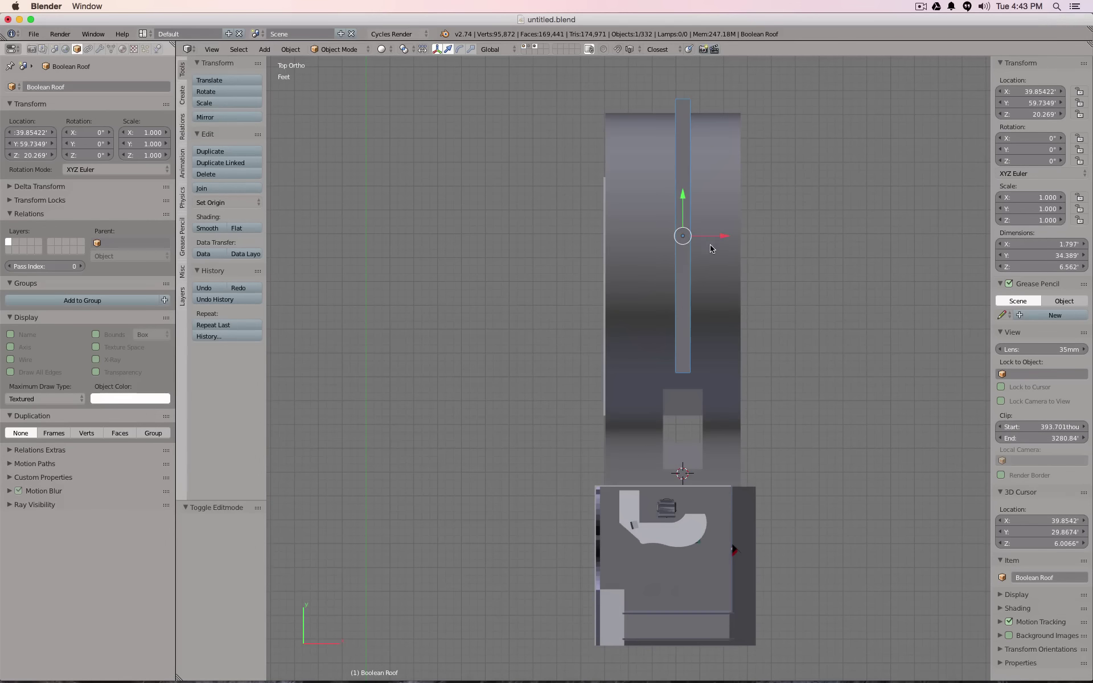
pyautogui.press('g')
pyautogui.press('x')
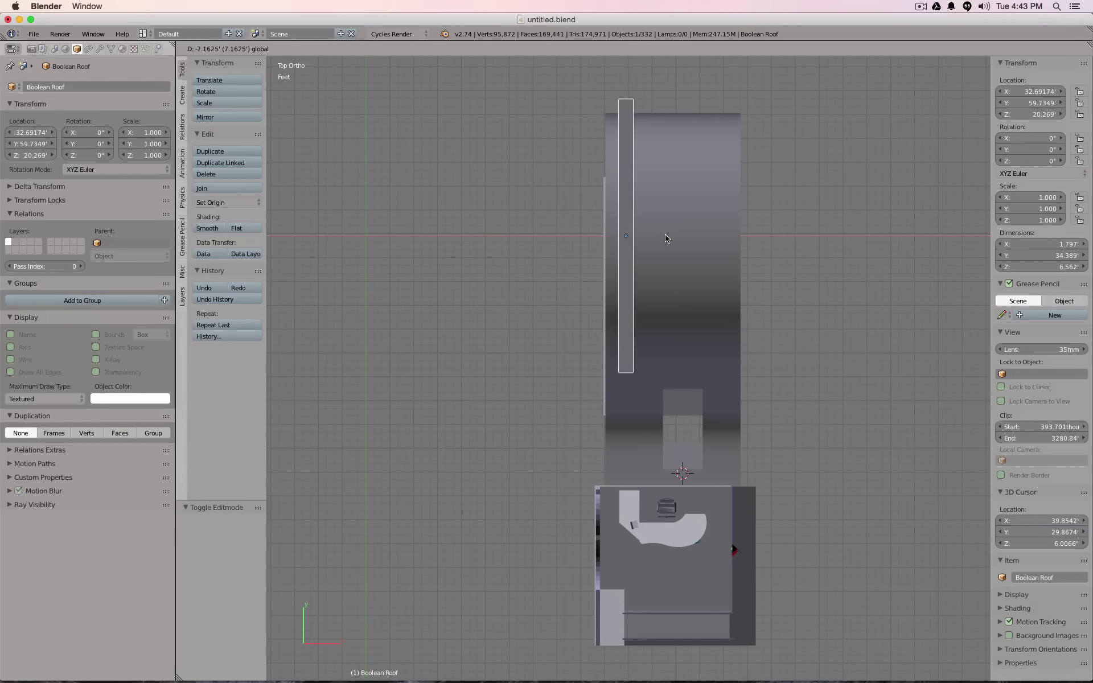
pyautogui.click(668, 238)
# - Add an Array modifier to Boolean Roof with a count of 4 and a relative X offset of 2.180
pyautogui.click(100, 49)
pyautogui.click(94, 87)
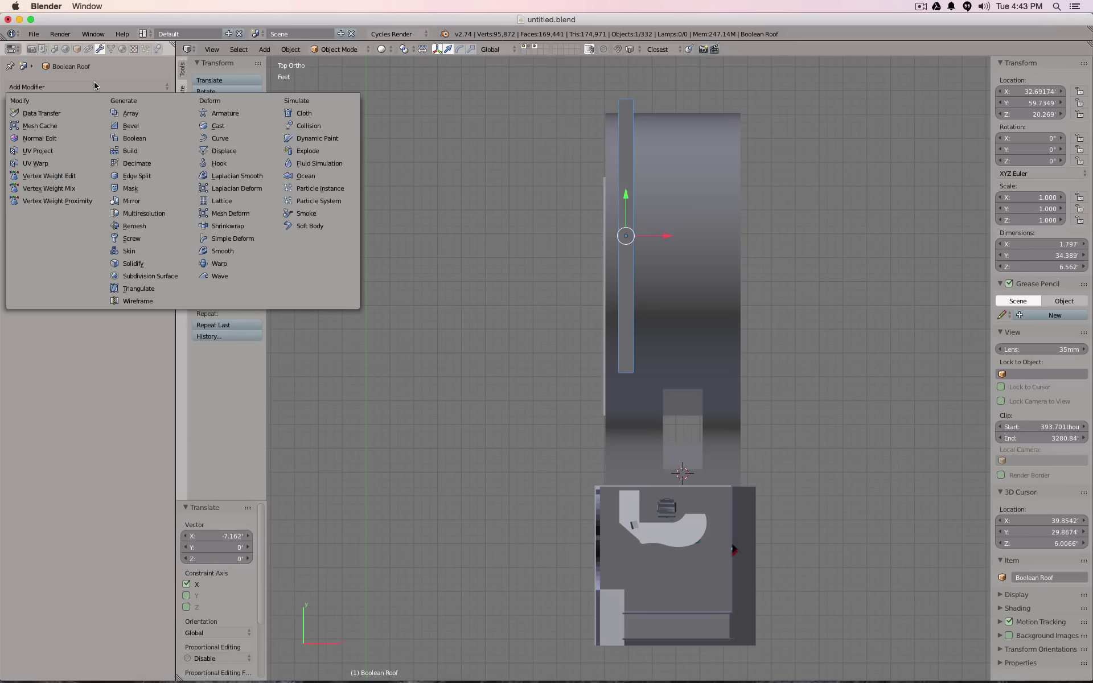
pyautogui.click(147, 114)
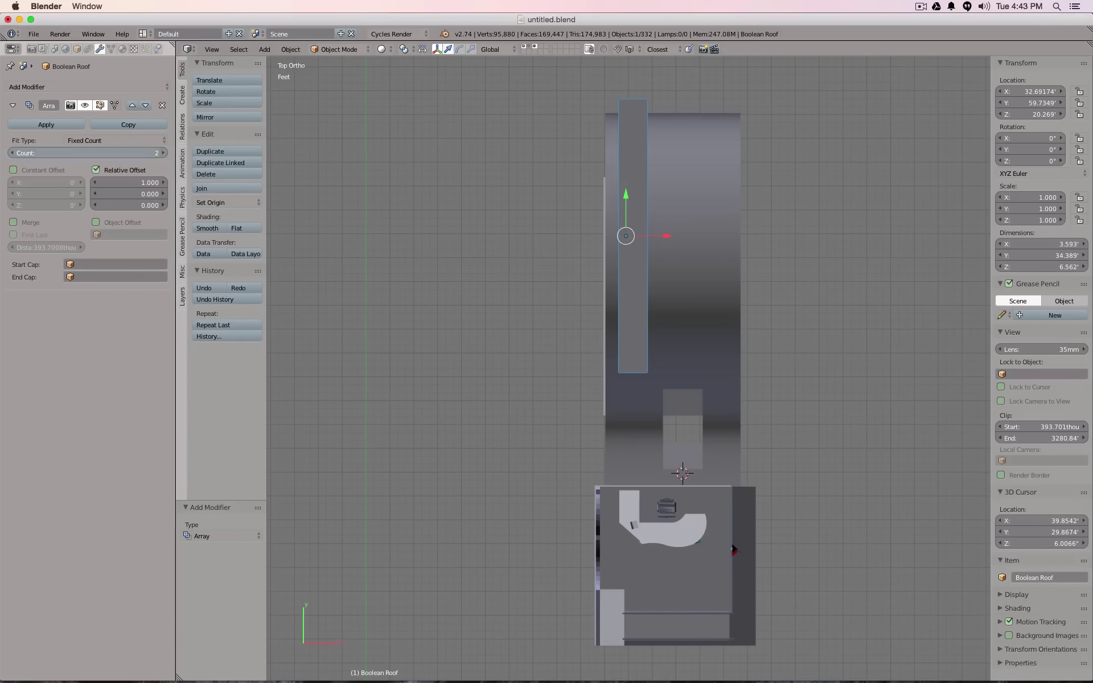
pyautogui.click(163, 153)
pyautogui.click(163, 153)
pyautogui.moveTo(142, 180); pyautogui.dragTo(208, 180)
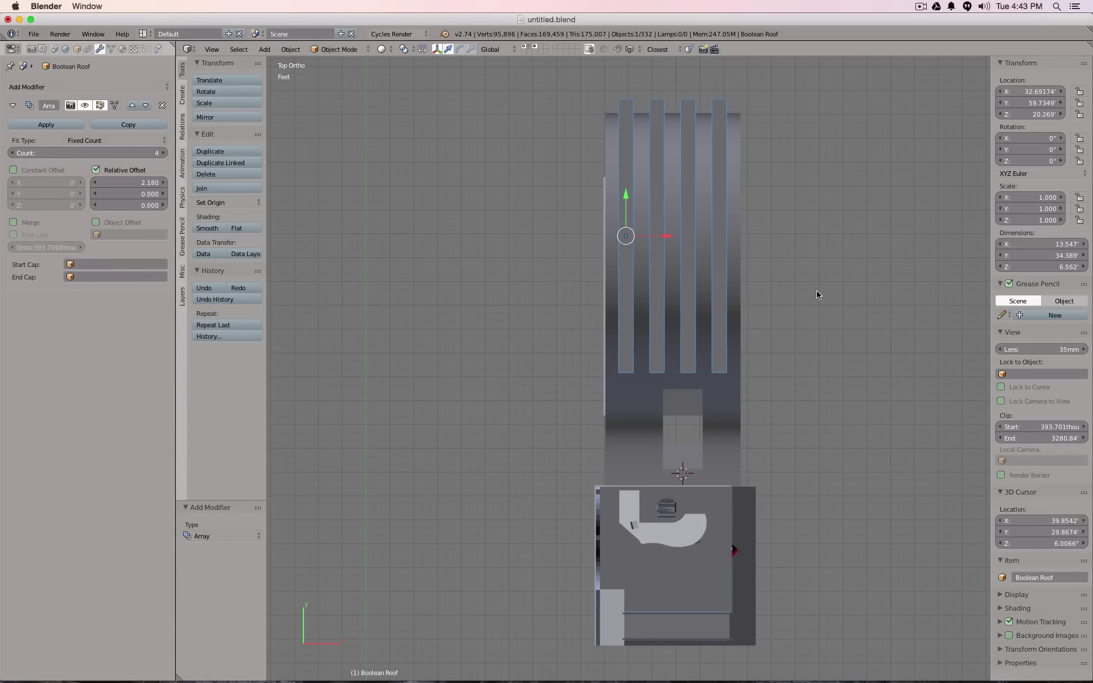
pyautogui.moveTo(817, 294); pyautogui.dragTo(760, 414, button='middle')
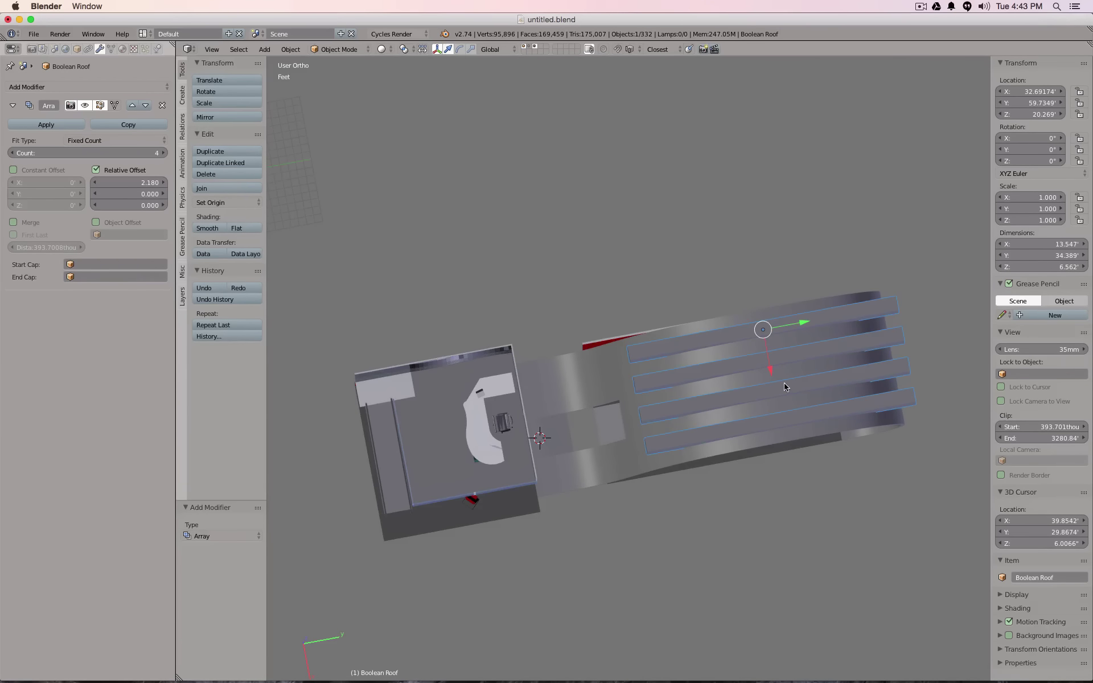
# - Set Boolean Roof's maximum draw type to Wire
pyautogui.press('KP_3')
pyautogui.press('z')
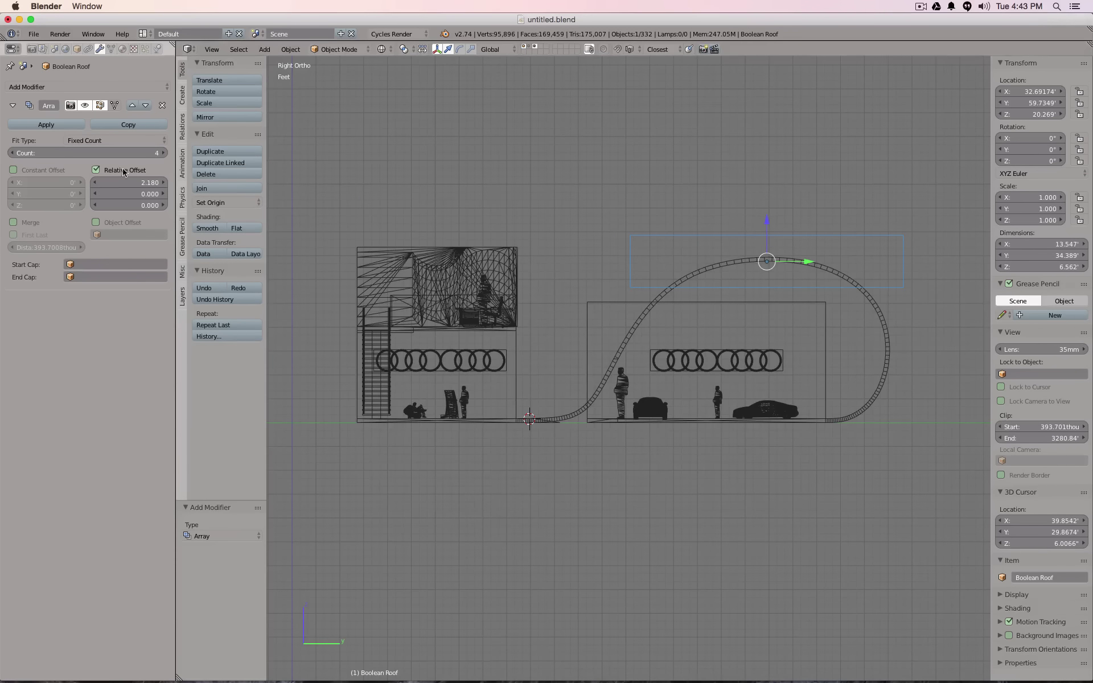
pyautogui.click(77, 48)
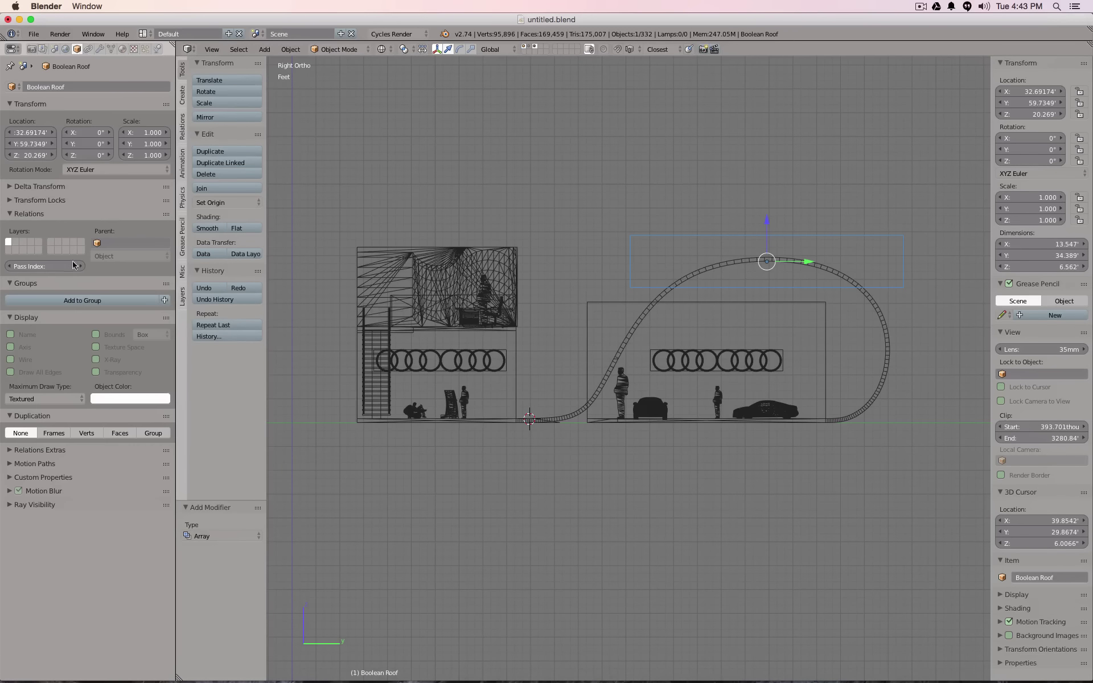
pyautogui.click(46, 399)
pyautogui.click(45, 373)
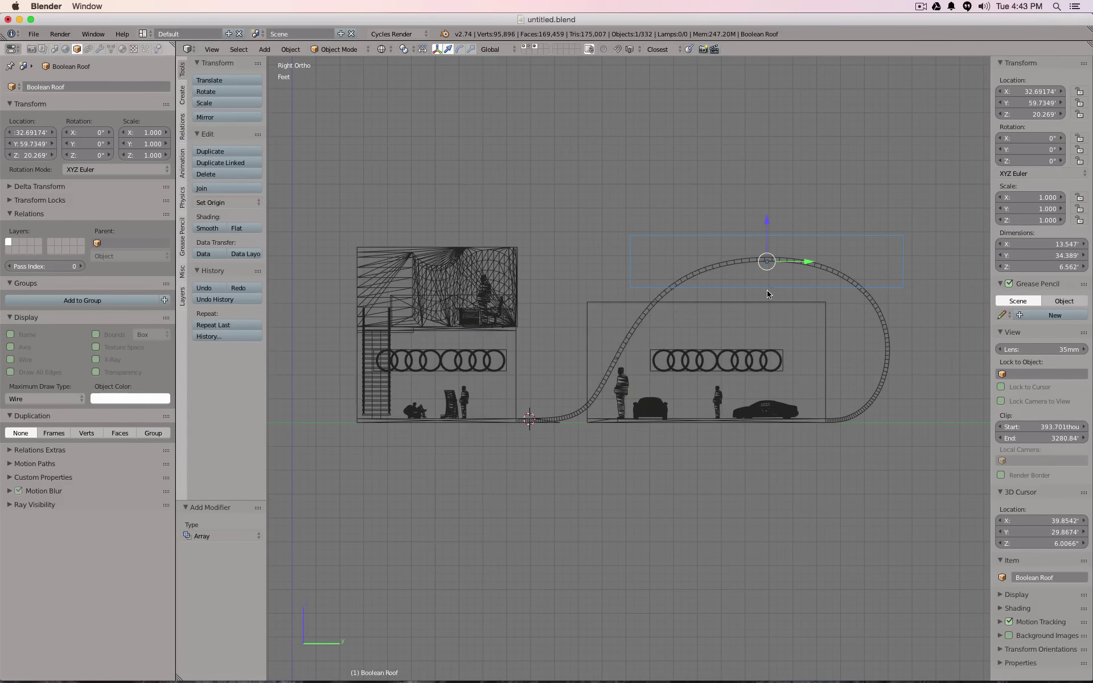
pyautogui.press('z')
# - Add a second Boolean modifier to the curved ribbon and place it above the Edge Split modifier
pyautogui.moveTo(766, 291)
pyautogui.mouseDown(button='middle')
pyautogui.moveTo(837, 296)
pyautogui.moveTo(651, 359)
pyautogui.mouseUp(button='middle')
pyautogui.rightClick(650, 359)
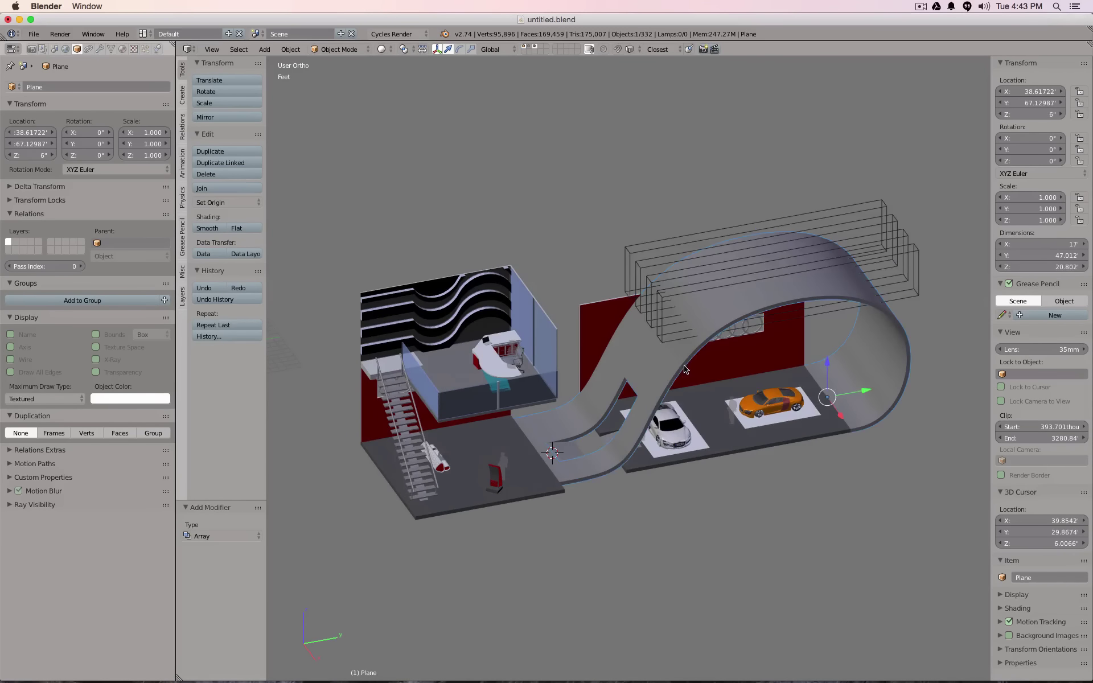
pyautogui.click(100, 49)
pyautogui.click(64, 88)
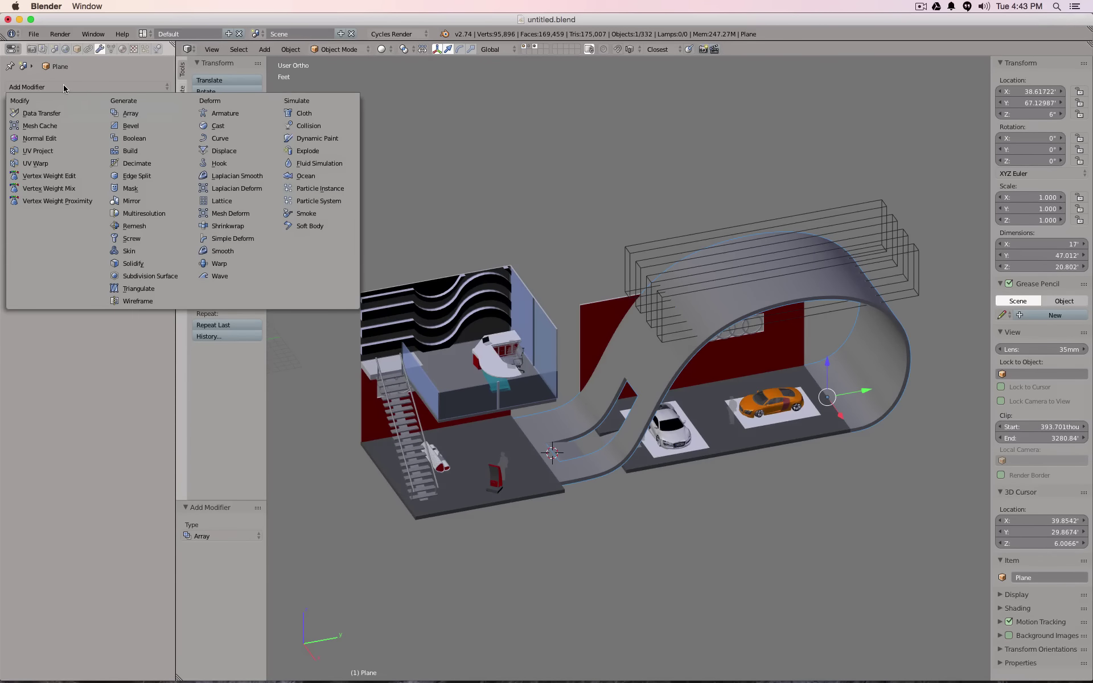
pyautogui.click(164, 148)
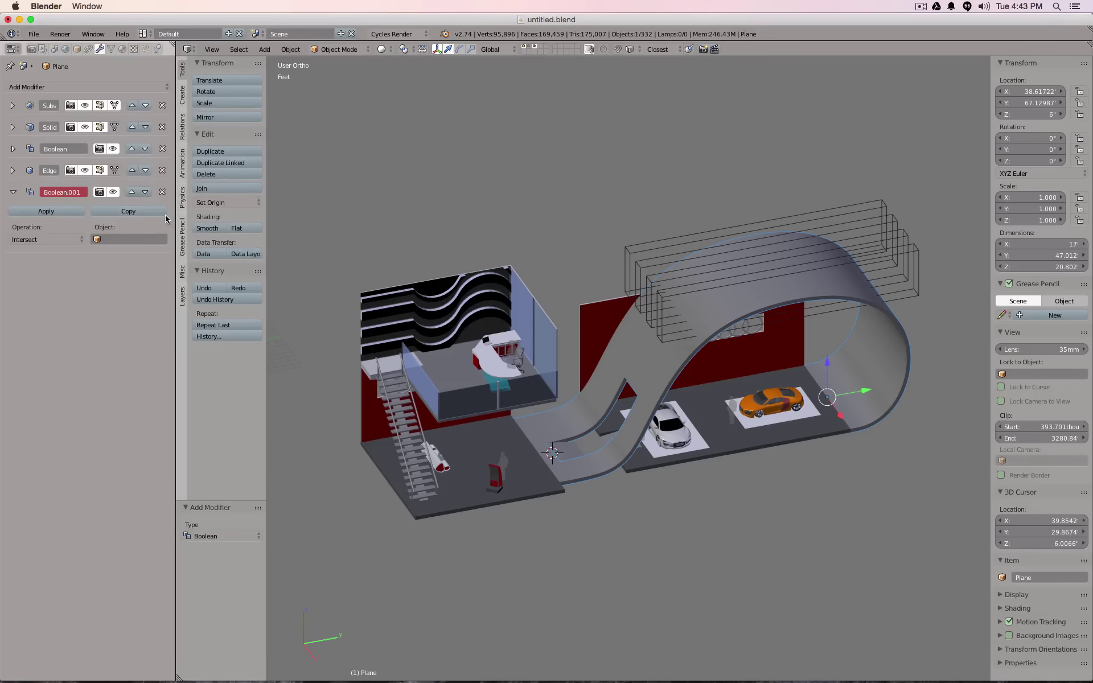
pyautogui.click(131, 192)
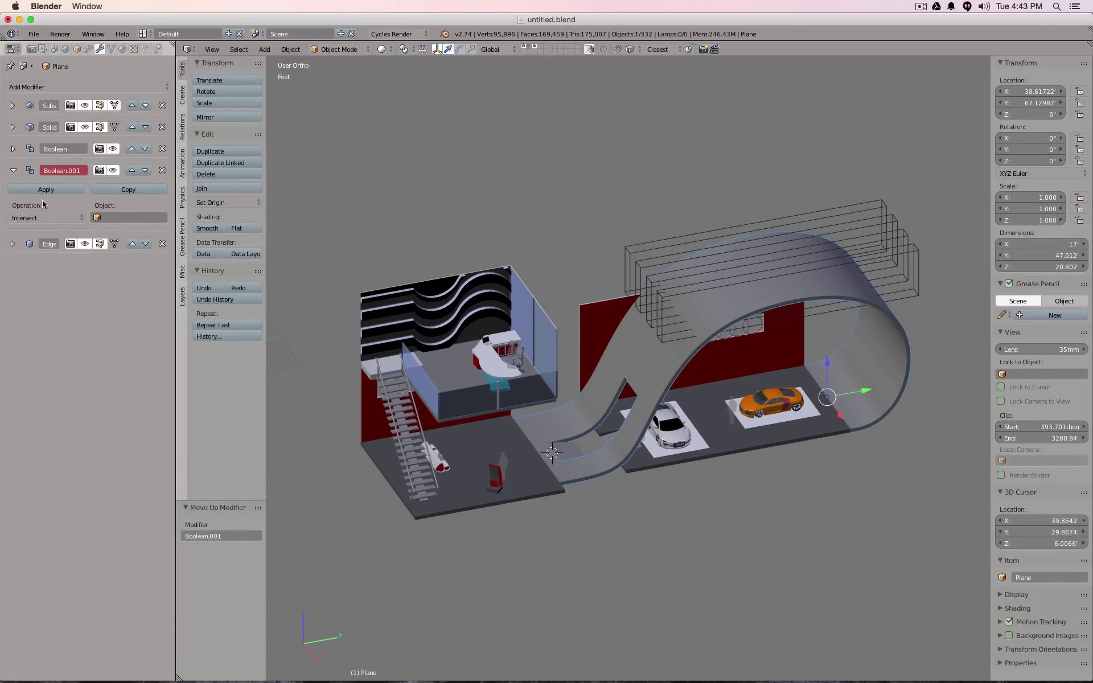
# - Set the ribbon's new Boolean modifier to Difference with Boolean Roof as the cutting object
pyautogui.click(46, 217)
pyautogui.click(43, 181)
pyautogui.click(135, 217)
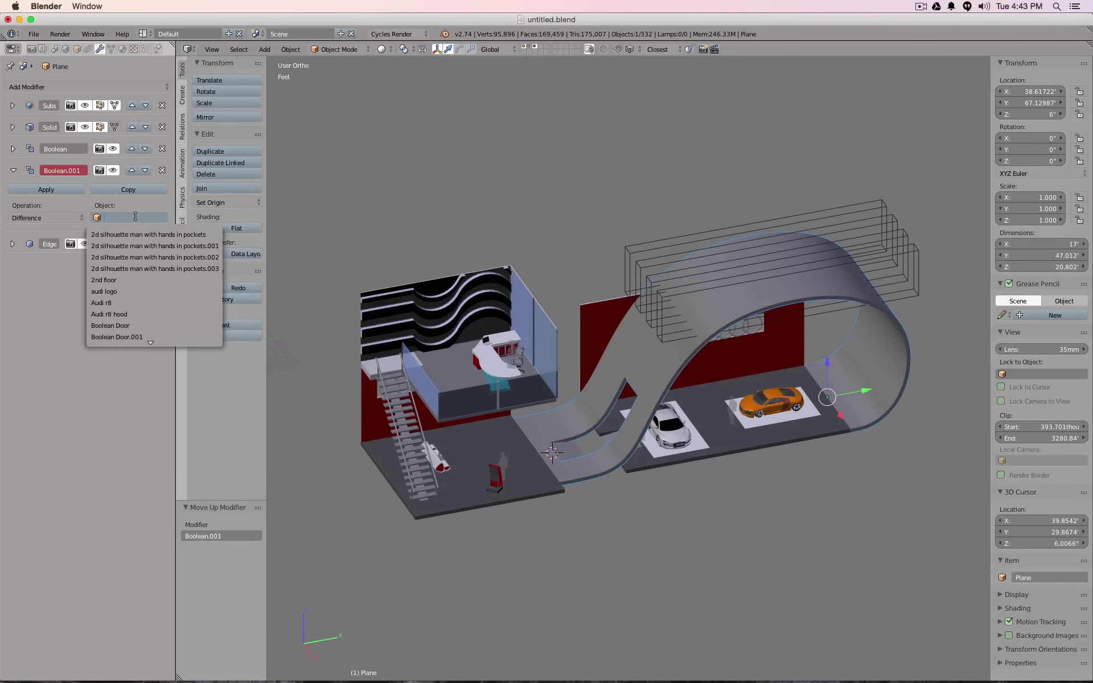
pyautogui.write('boo')
pyautogui.press('Down')
pyautogui.press('Down')
pyautogui.press('Down')
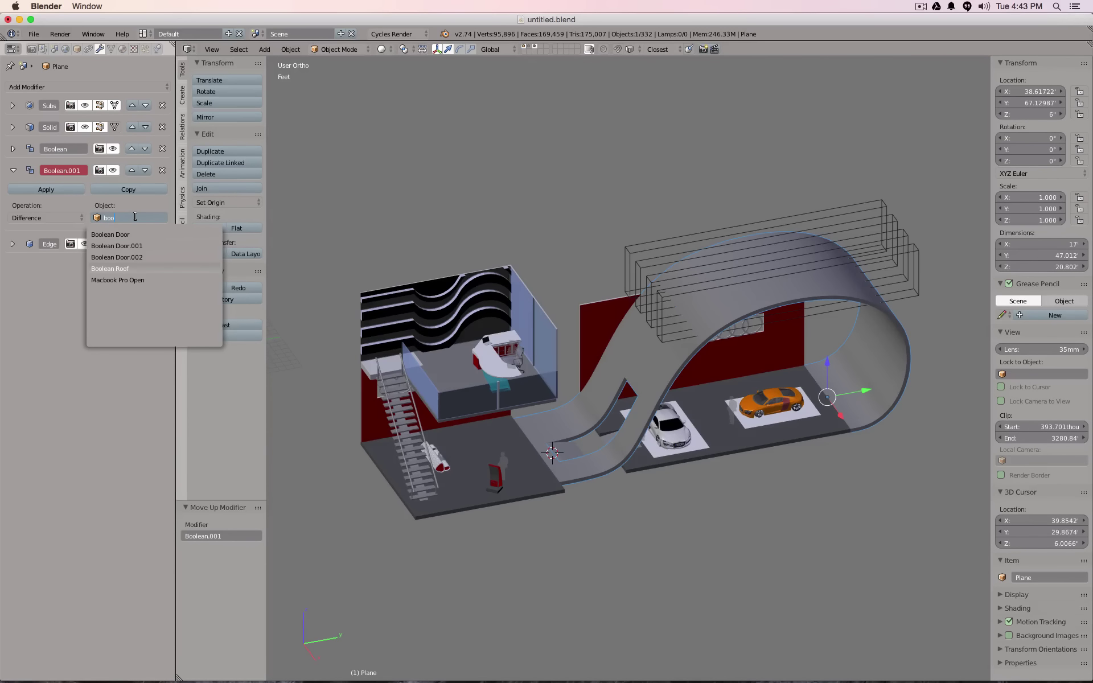
pyautogui.press('Return')
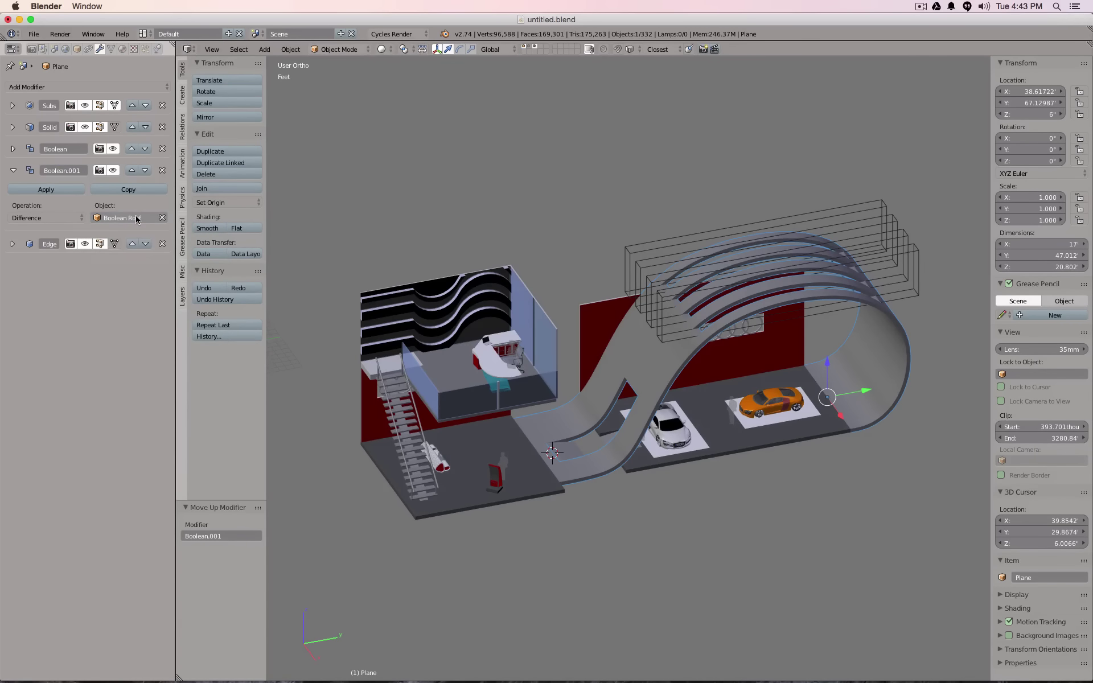
# - Lower Boolean Roof to a Z location of about 19.69 ft and hide it to inspect the slots in the ribbon
pyautogui.rightClick(886, 226)
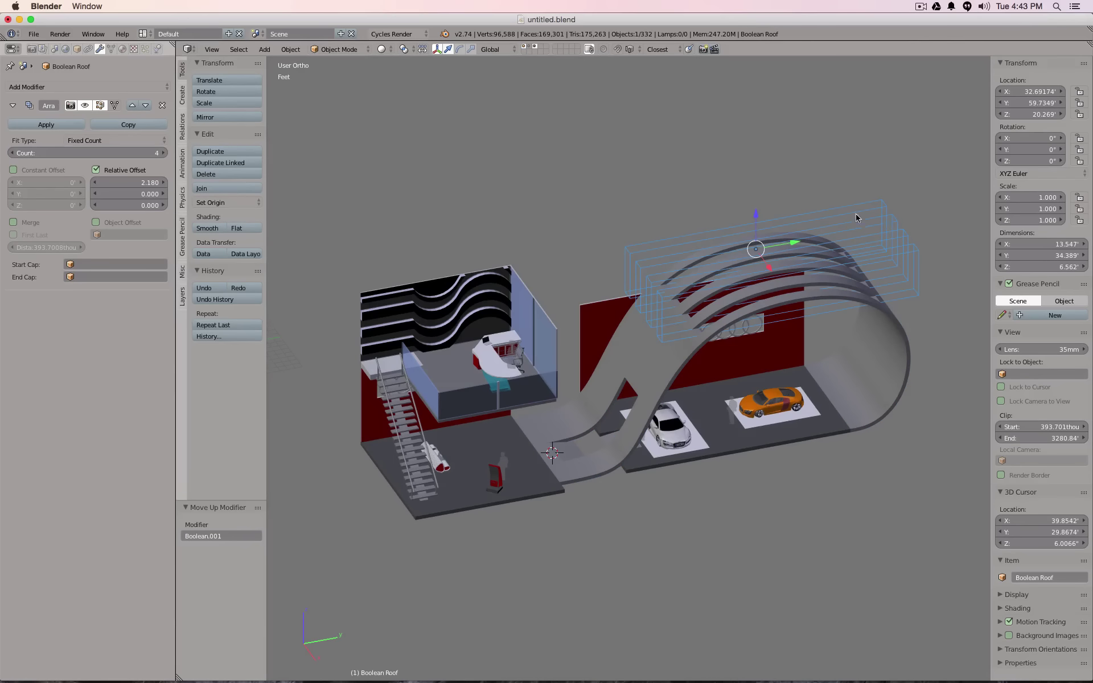
pyautogui.moveTo(756, 217)
pyautogui.mouseDown()
pyautogui.moveTo(761, 264)
pyautogui.moveTo(758, 209)
pyautogui.mouseUp()
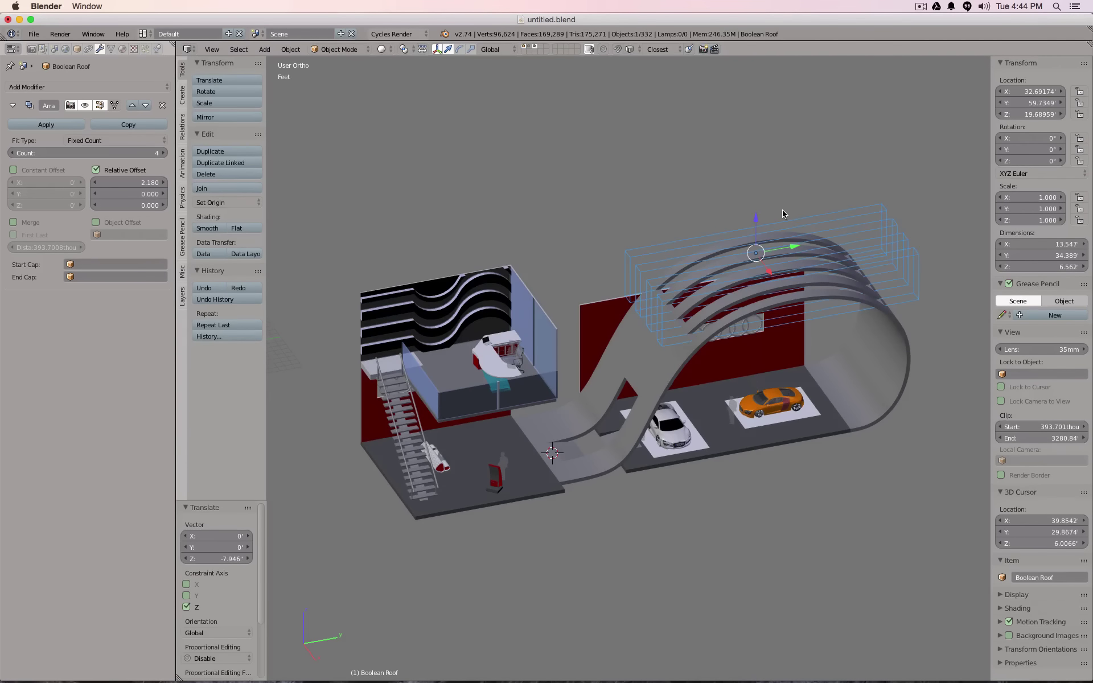
pyautogui.press('h')
pyautogui.moveTo(811, 242)
pyautogui.mouseDown(button='middle')
pyautogui.moveTo(787, 151)
pyautogui.moveTo(598, 213)
pyautogui.moveTo(729, 239)
pyautogui.moveTo(831, 222)
pyautogui.moveTo(811, 268)
pyautogui.moveTo(828, 254)
pyautogui.mouseUp(button='middle')
# - Reveal the hidden objects and move the wireframe door cutter and Boolean Roof to the first layer of the second row
pyautogui.hotkey('alt', 'h')
pyautogui.press('a')
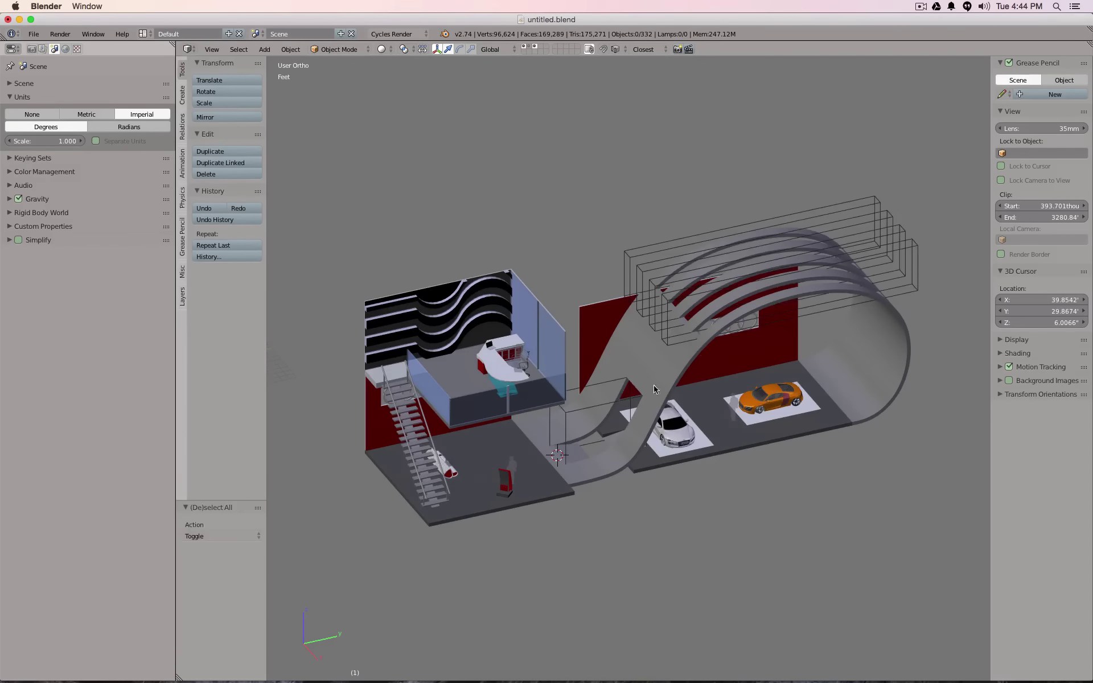
pyautogui.rightClick(588, 412)
pyautogui.keyDown('shift'); pyautogui.rightClick(630, 259); pyautogui.keyUp('shift')
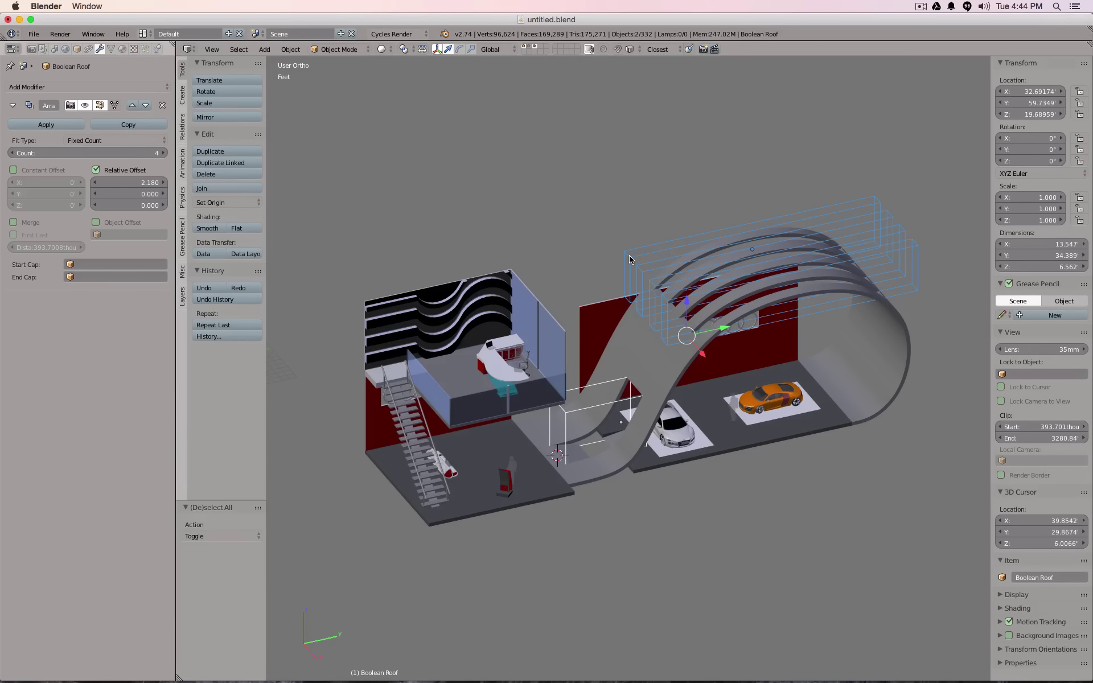
pyautogui.press('m')
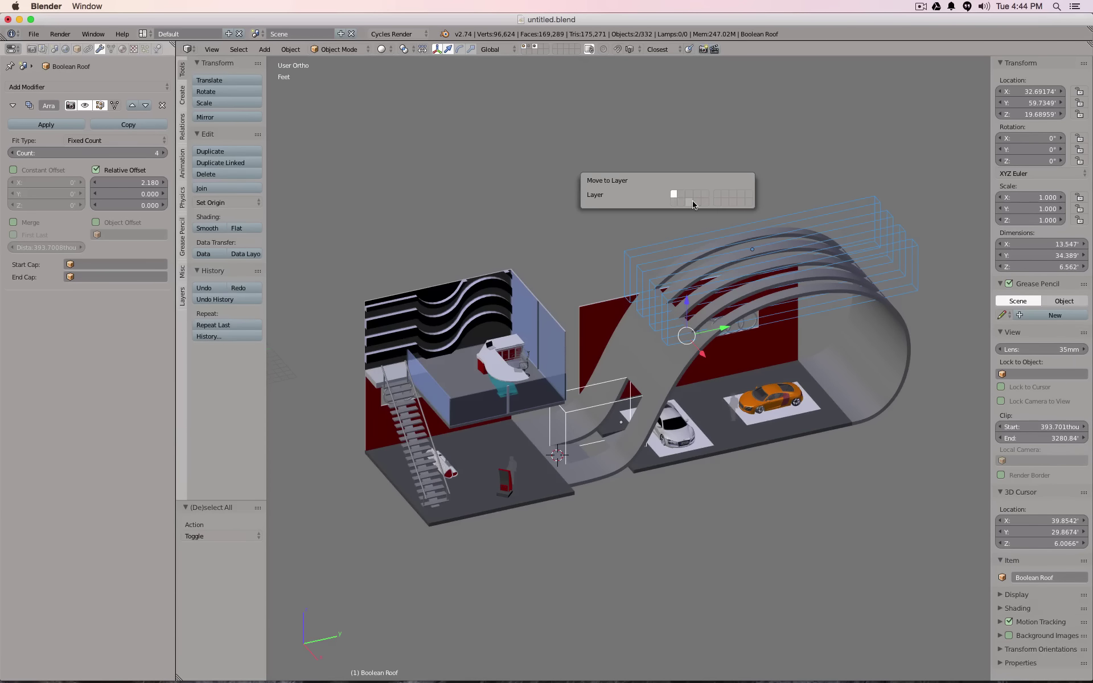
pyautogui.click(674, 194)
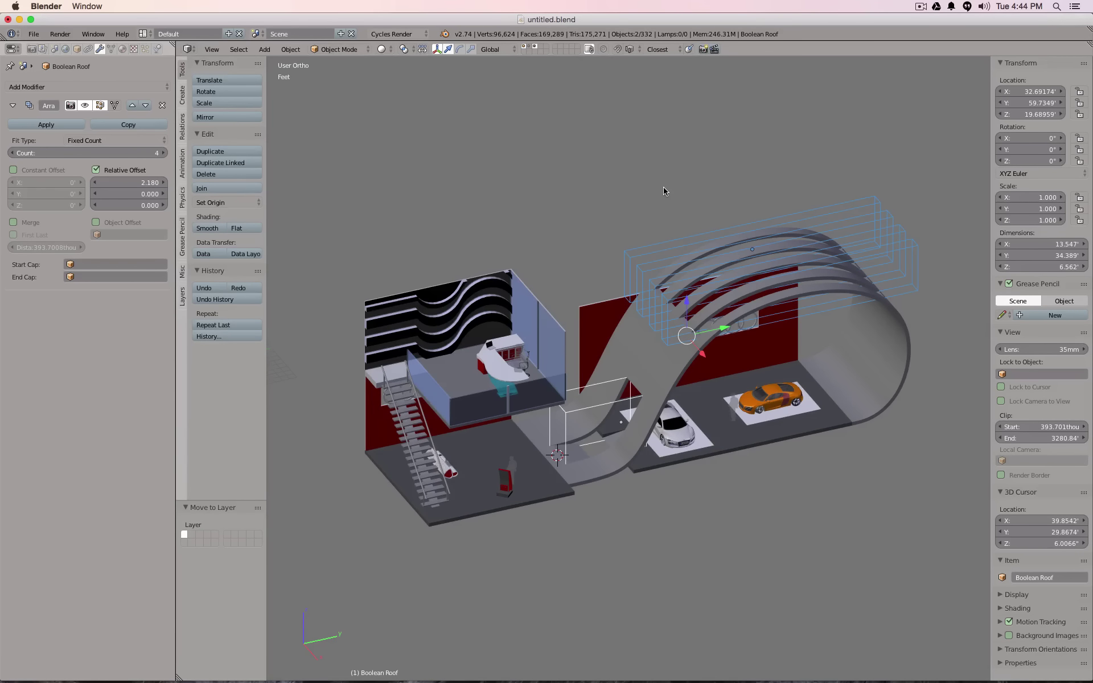
pyautogui.press('m')
pyautogui.click(756, 216)
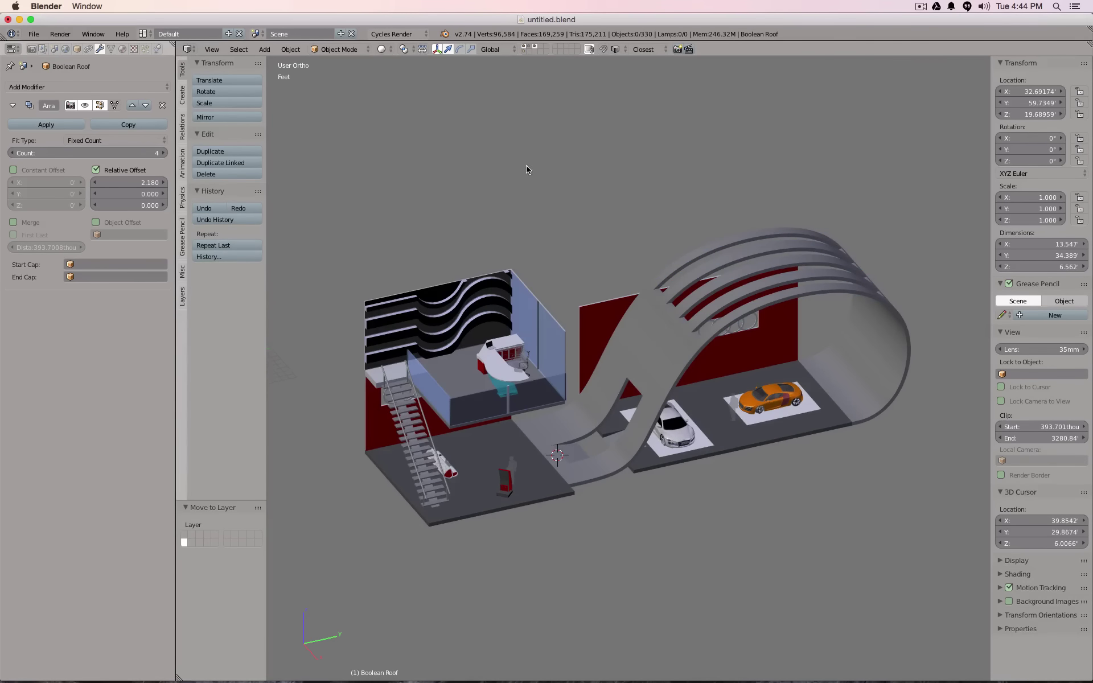
# - Rename the ramp on the staircase side of the ribbon's doorway as Ramp 1
pyautogui.press('KP_3')
pyautogui.moveTo(654, 256); pyautogui.dragTo(676, 325, button='middle')
pyautogui.scroll(8, 561, 439)
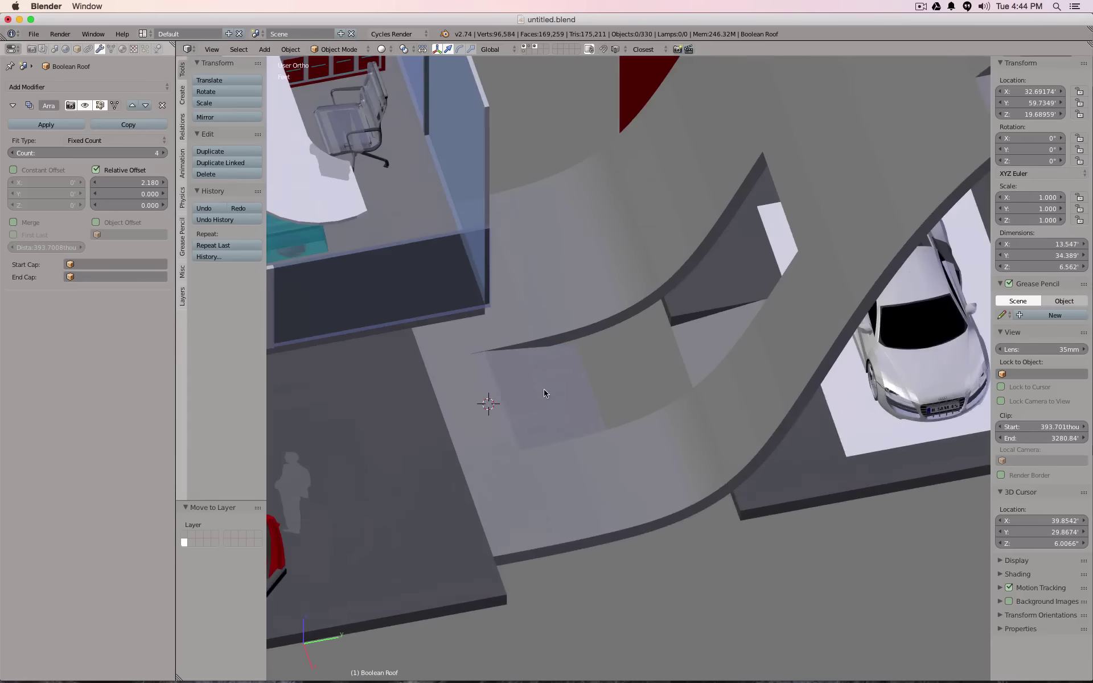
pyautogui.rightClick(544, 392)
pyautogui.click(77, 49)
pyautogui.click(91, 85)
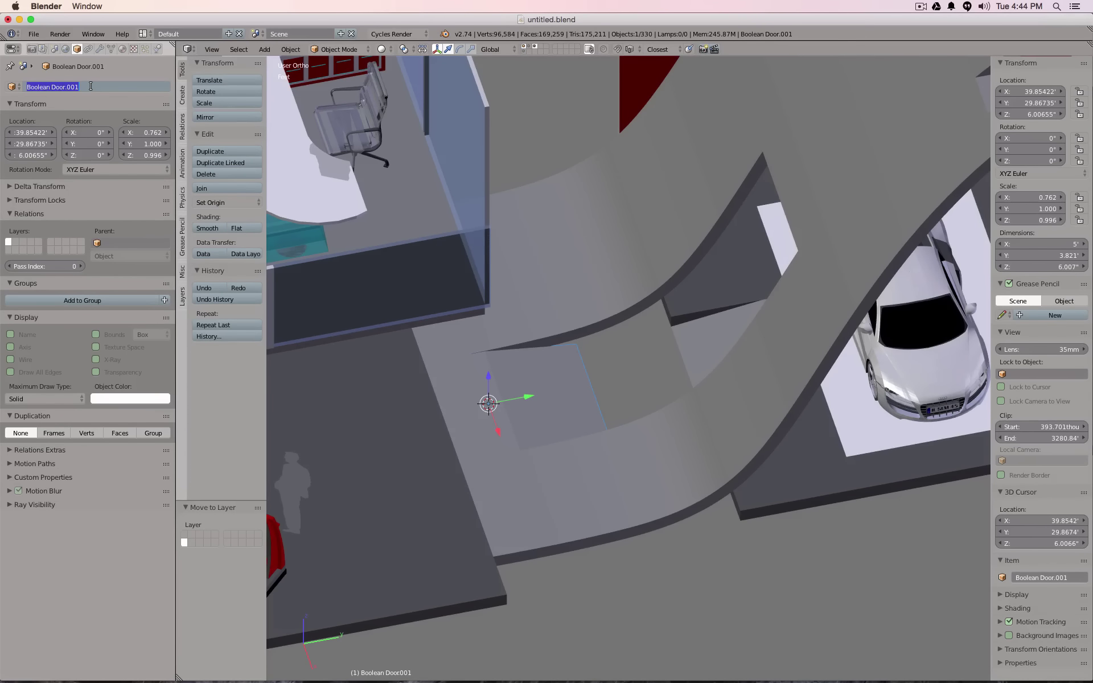
pyautogui.write('Ramp 1')
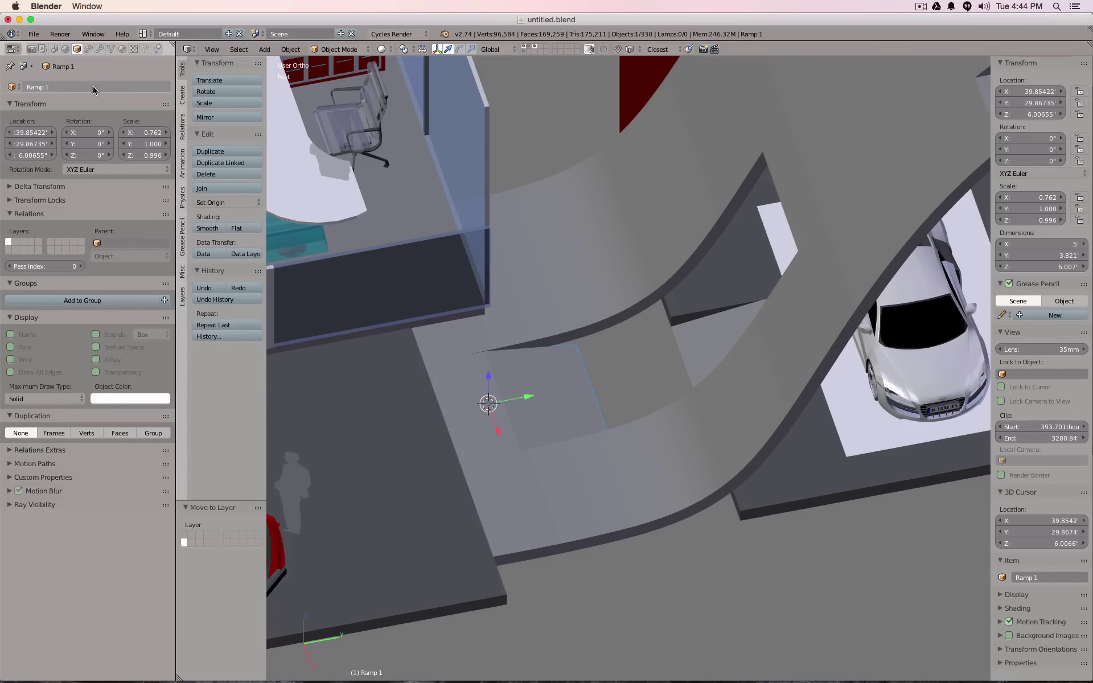
pyautogui.press('Return')
# - Rename the ramp on the car side of the doorway as Ramp 2
pyautogui.rightClick(713, 358)
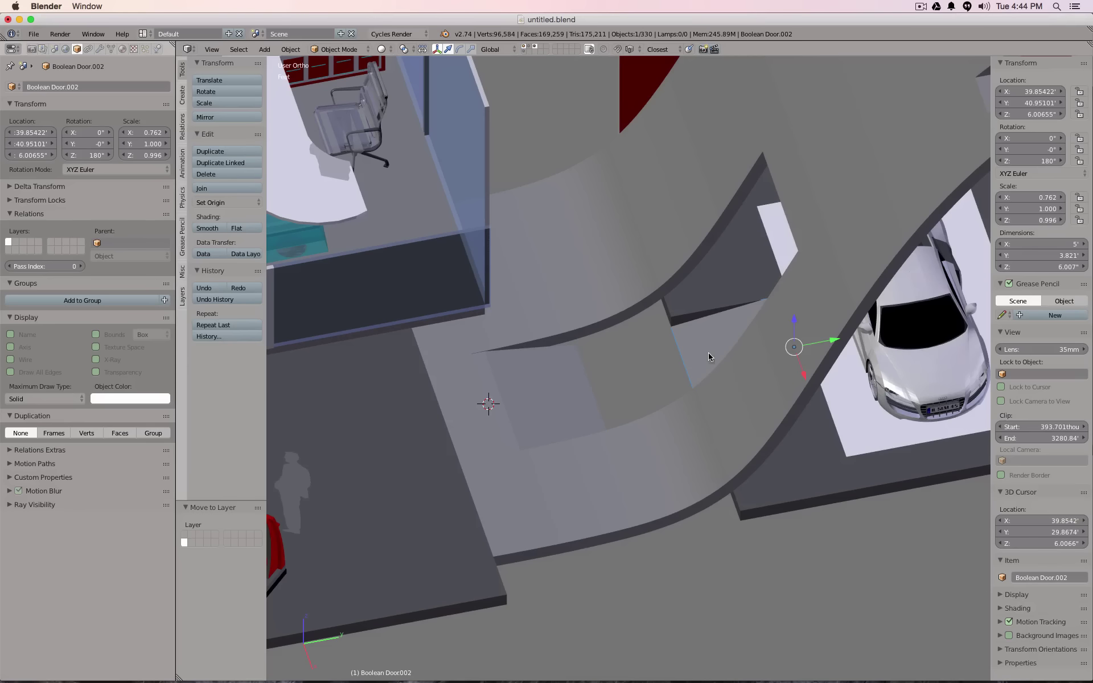
pyautogui.click(88, 86)
pyautogui.write('Ra')
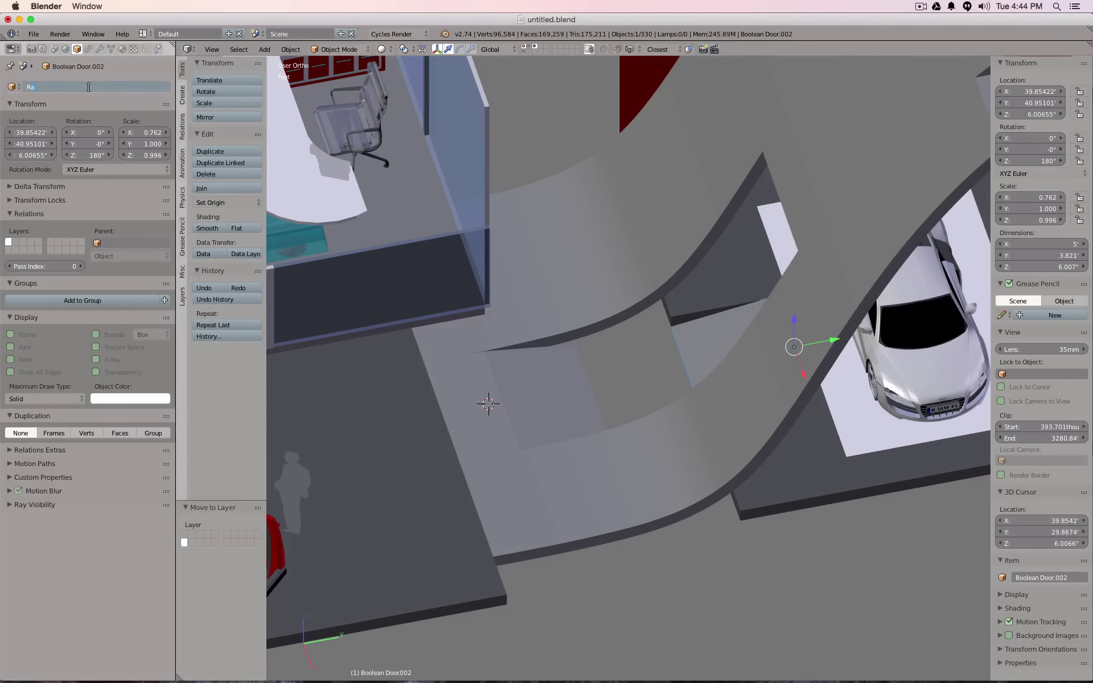
pyautogui.write('mp 2')
pyautogui.press('Return')
# - Show the whole booth and save the file
pyautogui.scroll(-5, 521, 244)
pyautogui.scroll(-6, 555, 266)
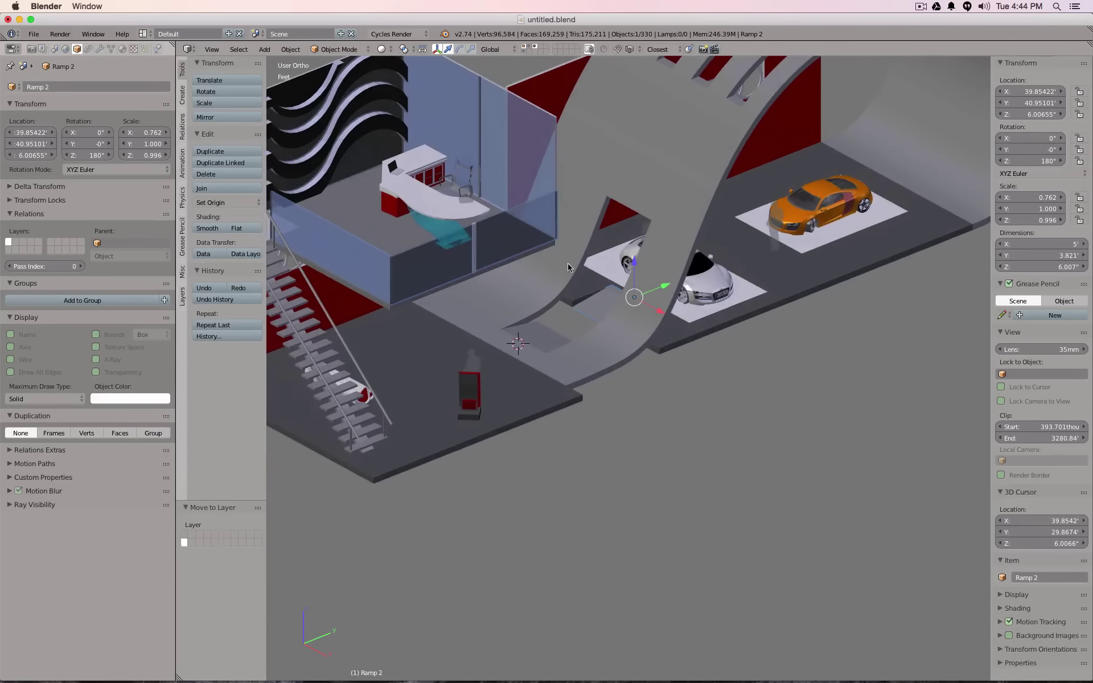
pyautogui.moveTo(654, 289); pyautogui.dragTo(727, 293, button='middle')
pyautogui.press('super+s')
pyautogui.click(727, 293)
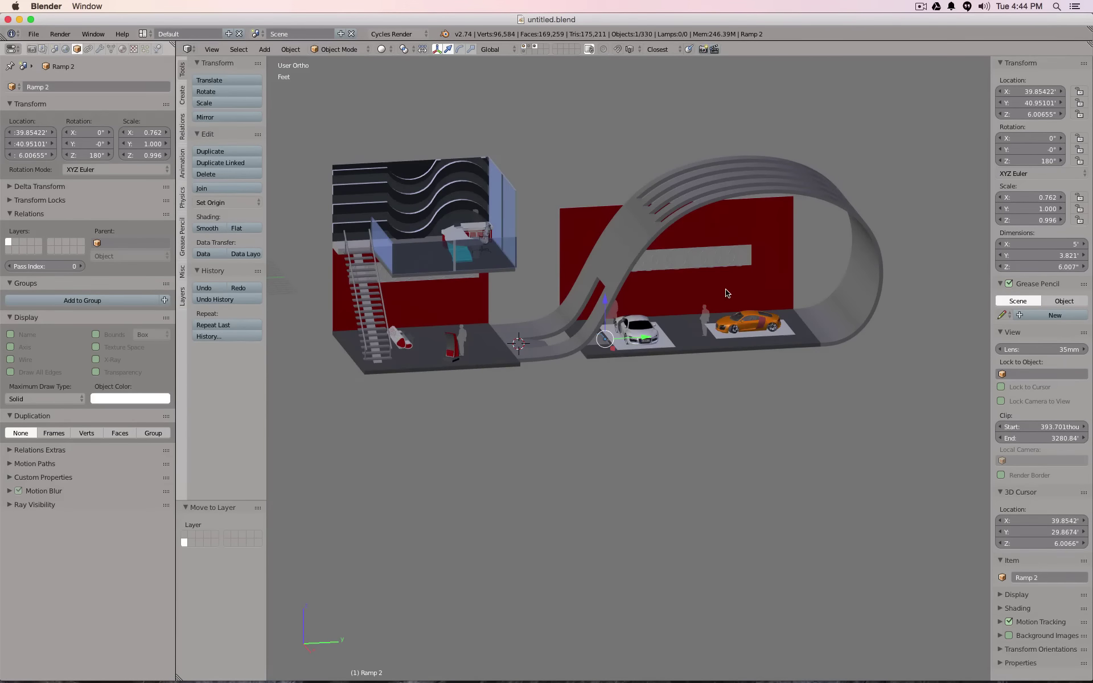